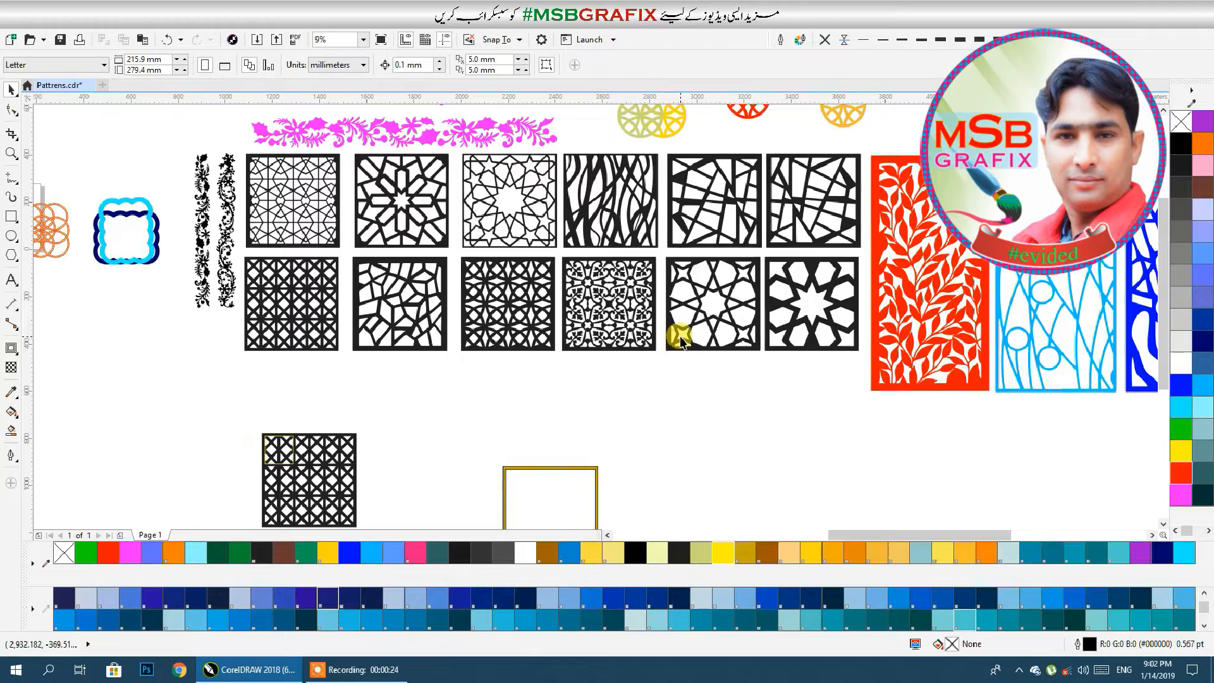
Look over the collection of pattern panels, tiled swatches and the loose items beneath the black panels.
{"action": "scroll", "coordinate": [658, 316], "scroll_direction": "down", "scroll_amount": 1}
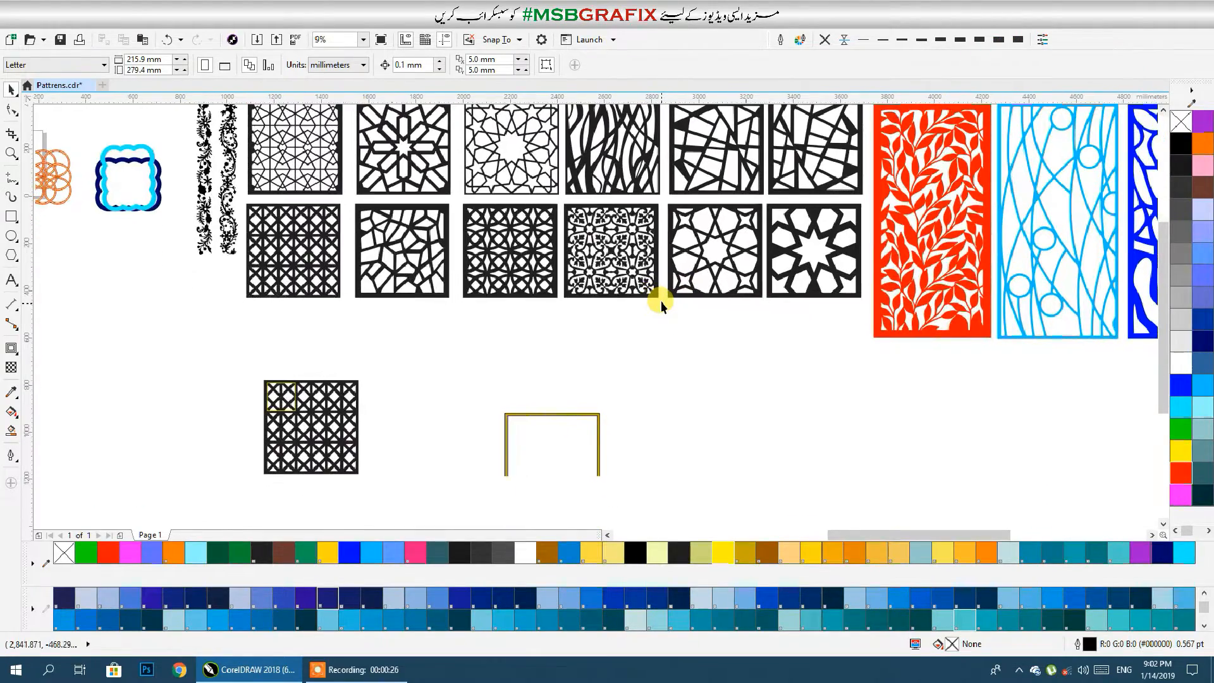
{"action": "scroll", "coordinate": [661, 304], "scroll_direction": "down", "scroll_amount": 2}
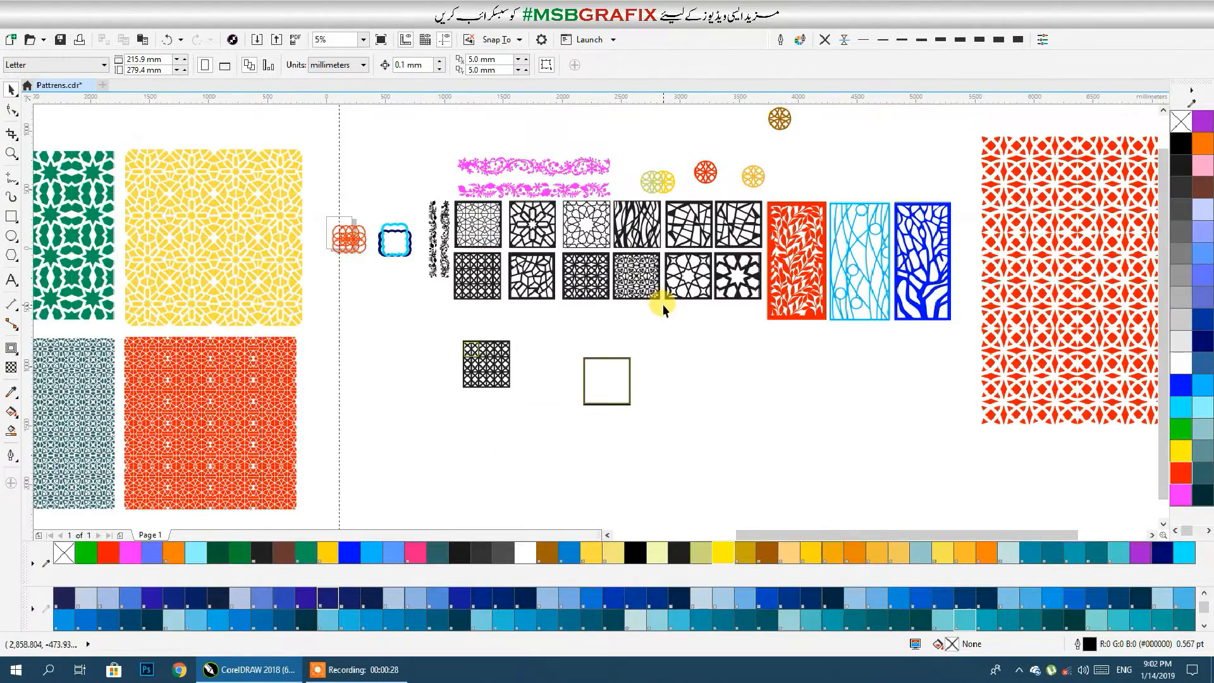
{"action": "left_click_drag", "start_coordinate": [626, 308], "coordinate": [401, 318]}
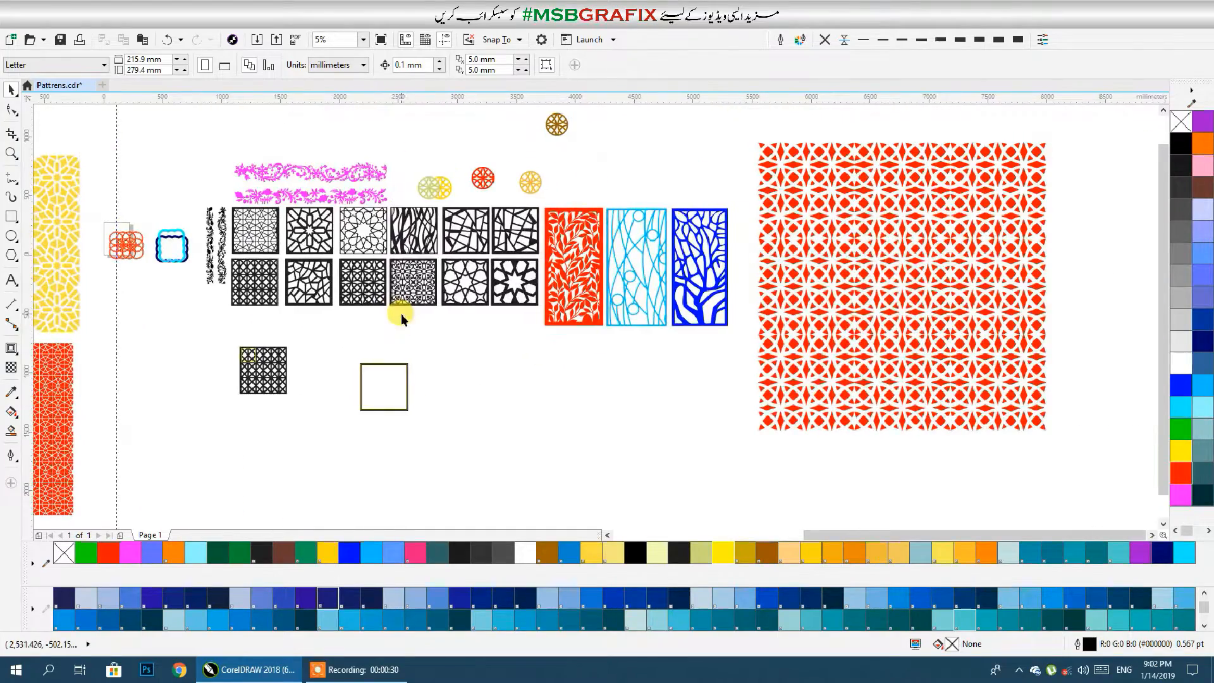
{"action": "left_click", "coordinate": [269, 370]}
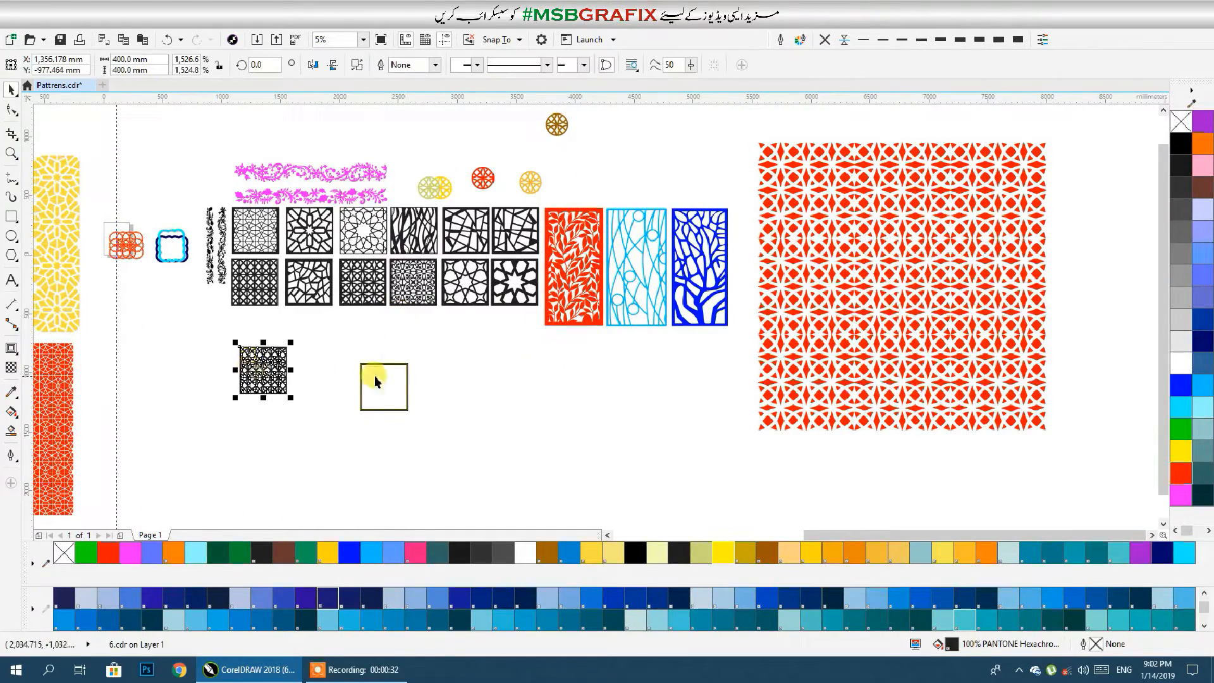
{"action": "left_click", "coordinate": [401, 376]}
{"action": "scroll", "coordinate": [435, 400], "scroll_direction": "up", "scroll_amount": 2}
{"action": "left_click_drag", "start_coordinate": [433, 396], "coordinate": [443, 347]}
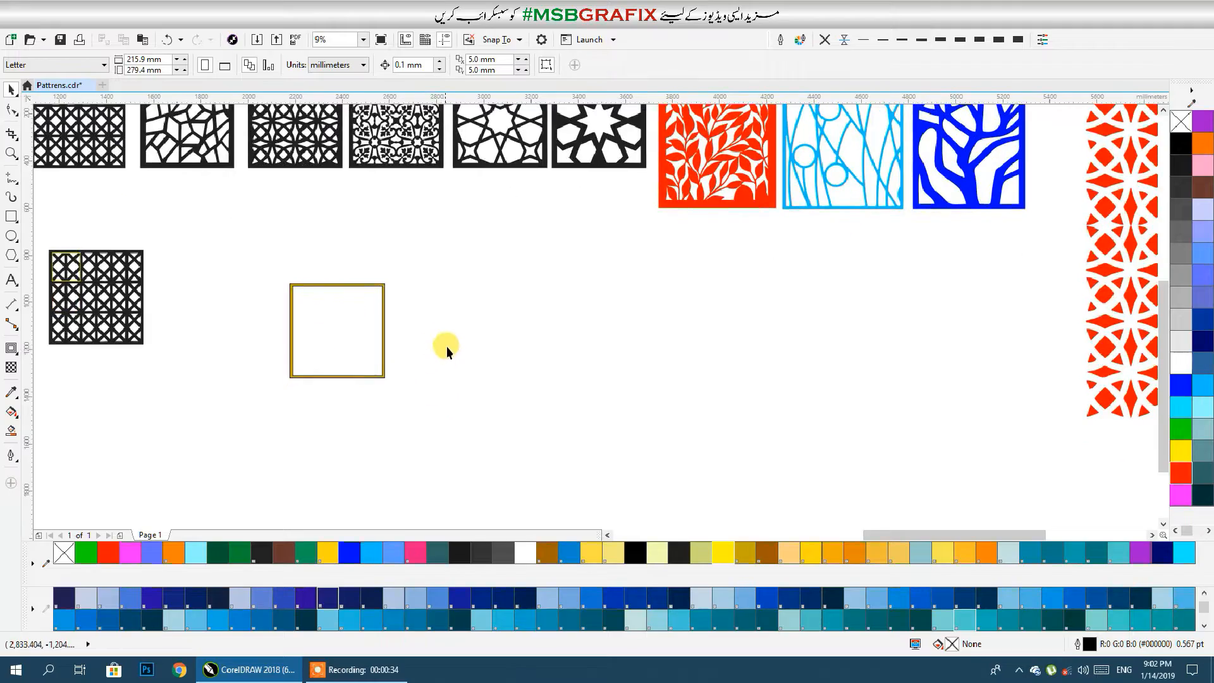
{"action": "scroll", "coordinate": [444, 348], "scroll_direction": "down", "scroll_amount": 5}
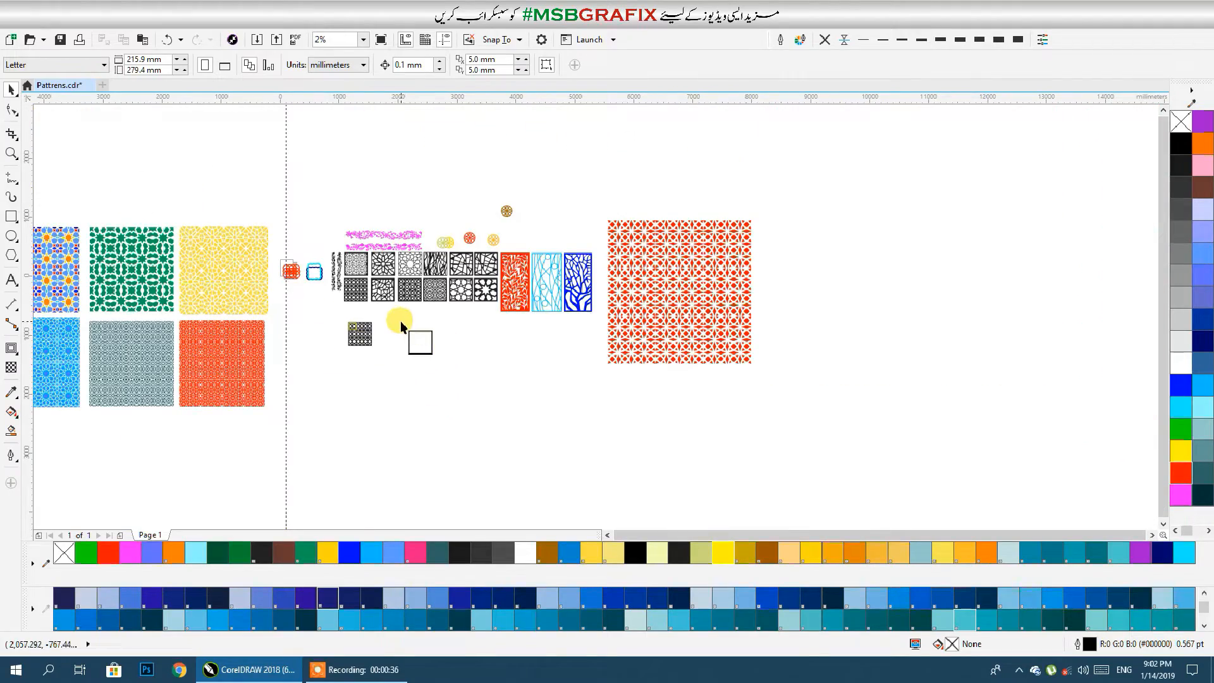
{"action": "left_click_drag", "start_coordinate": [404, 320], "coordinate": [634, 358]}
{"action": "mouse_move", "coordinate": [704, 373]}
{"action": "left_mouse_down"}
{"action": "mouse_move", "coordinate": [576, 328]}
{"action": "mouse_move", "coordinate": [643, 402]}
{"action": "left_mouse_up"}
{"action": "scroll", "coordinate": [592, 323], "scroll_direction": "up", "scroll_amount": 3}
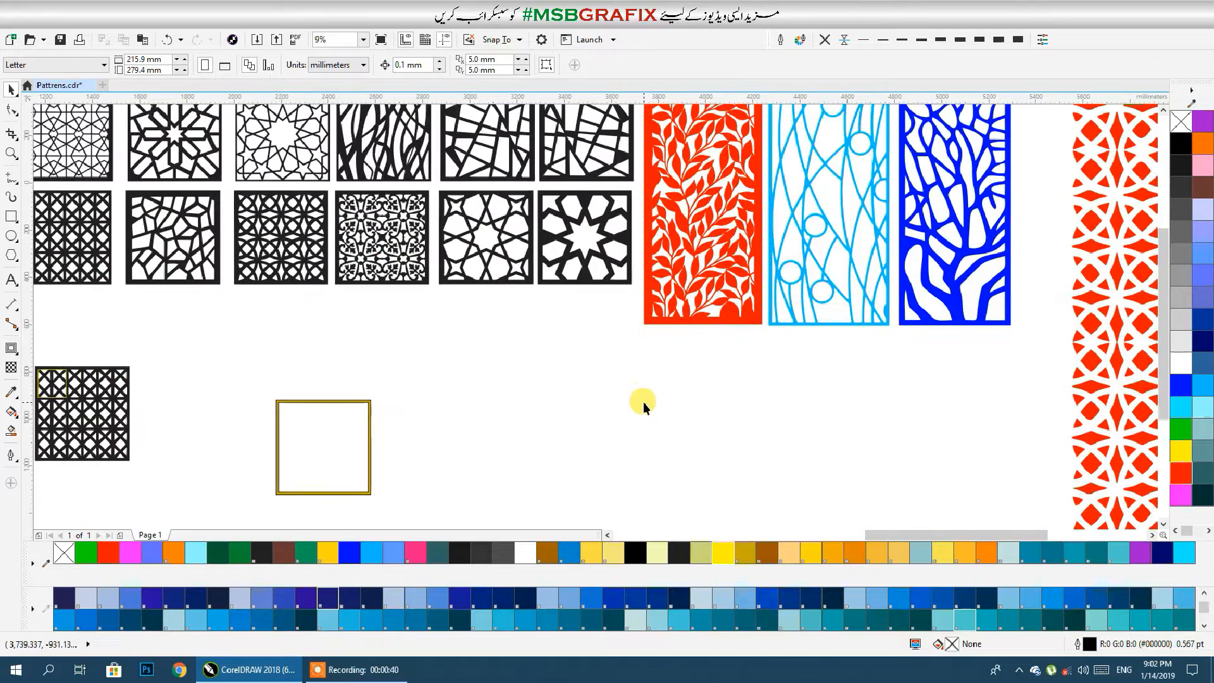
Delete the empty square frame, the small yellow rectangle and the loose lattice panel below the rows of black patterns.
{"action": "left_click", "coordinate": [372, 270]}
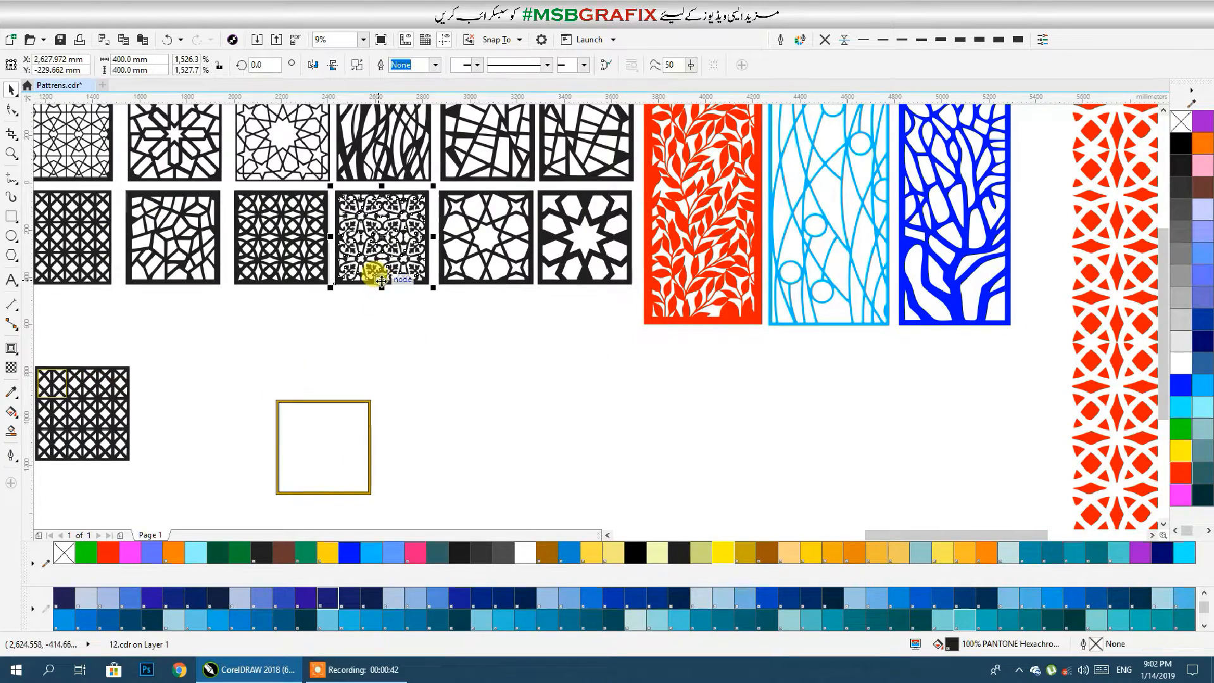
{"action": "left_click", "coordinate": [402, 325]}
{"action": "left_click_drag", "start_coordinate": [369, 414], "coordinate": [716, 303]}
{"action": "key", "text": "Delete"}
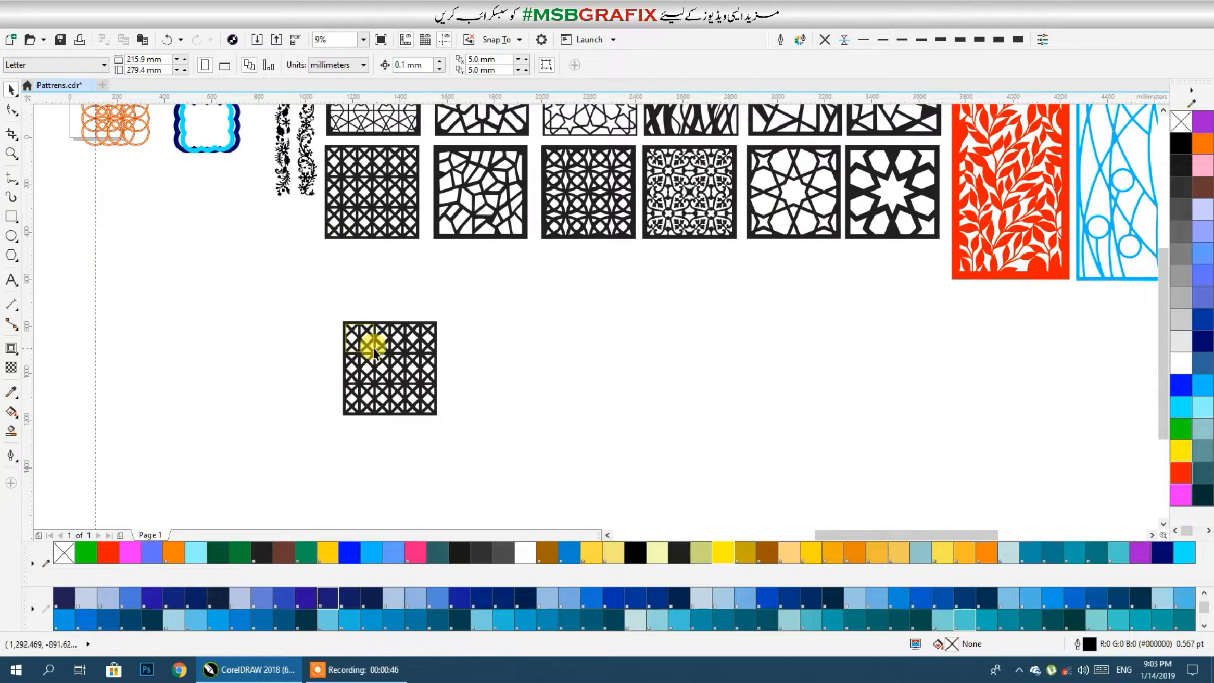
{"action": "left_click_drag", "start_coordinate": [374, 350], "coordinate": [345, 343]}
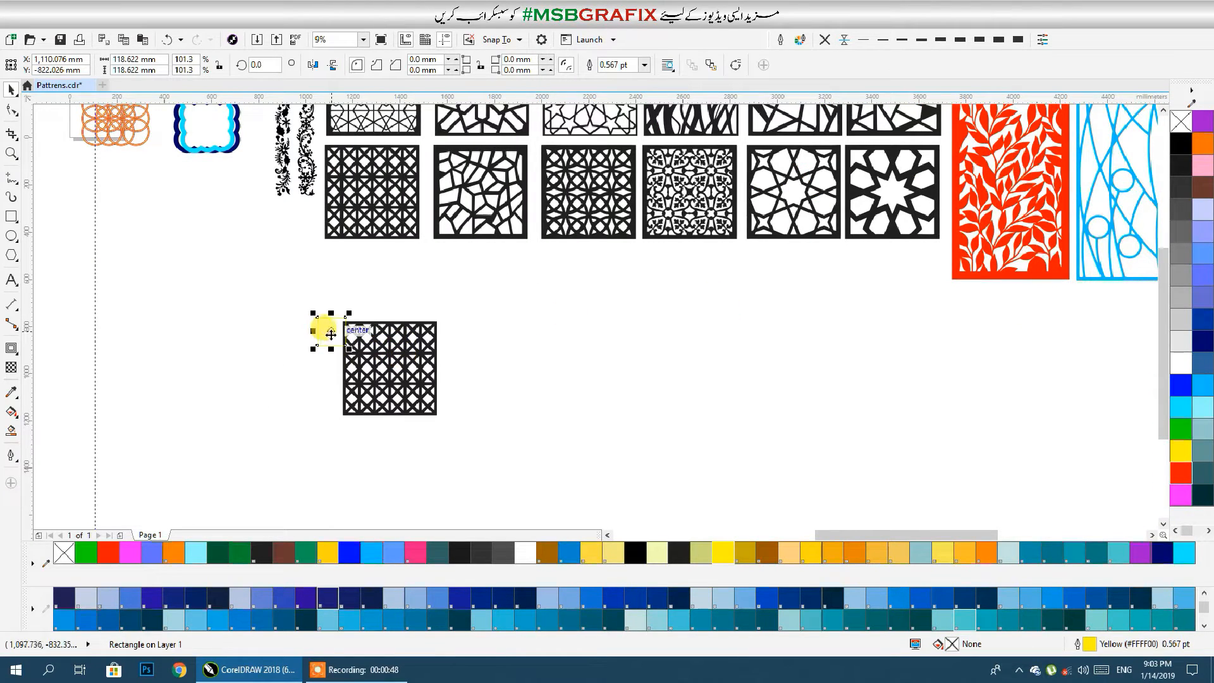
{"action": "key", "text": "Delete"}
{"action": "left_click", "coordinate": [377, 342]}
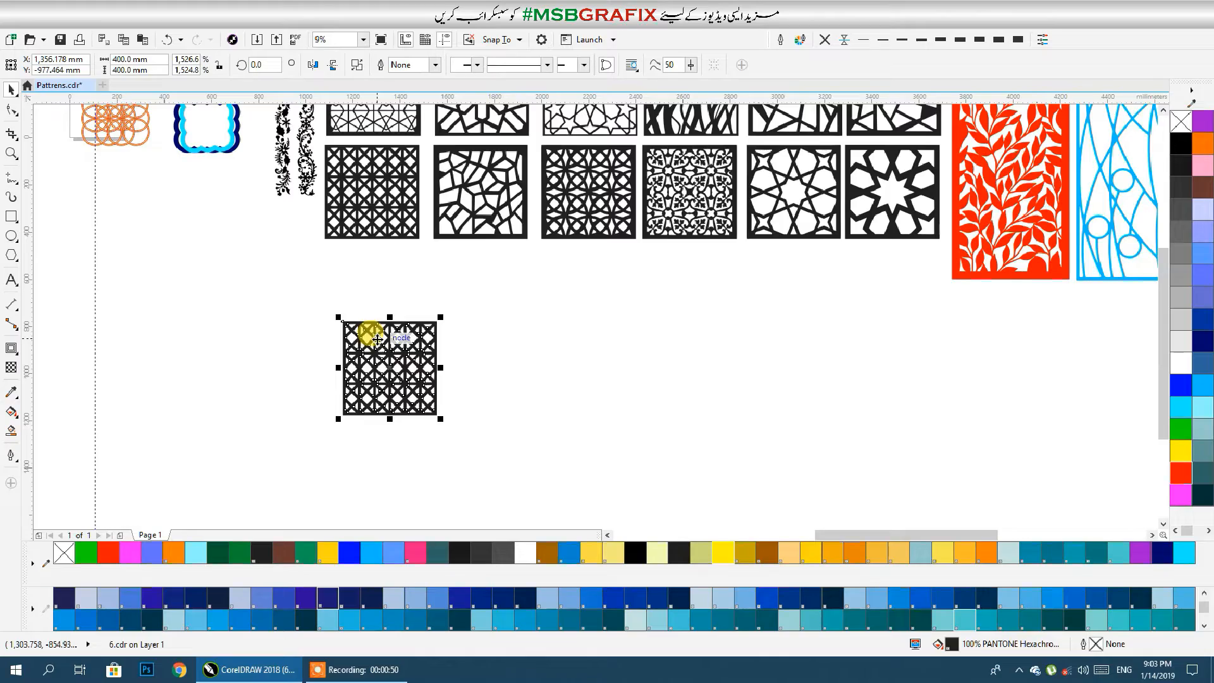
{"action": "key", "text": "Delete"}
Examine the black, red and blue pattern panels and compare them with the large tiled swatches.
{"action": "scroll", "coordinate": [588, 279], "scroll_direction": "down", "scroll_amount": 3}
{"action": "left_click_drag", "start_coordinate": [447, 203], "coordinate": [963, 347]}
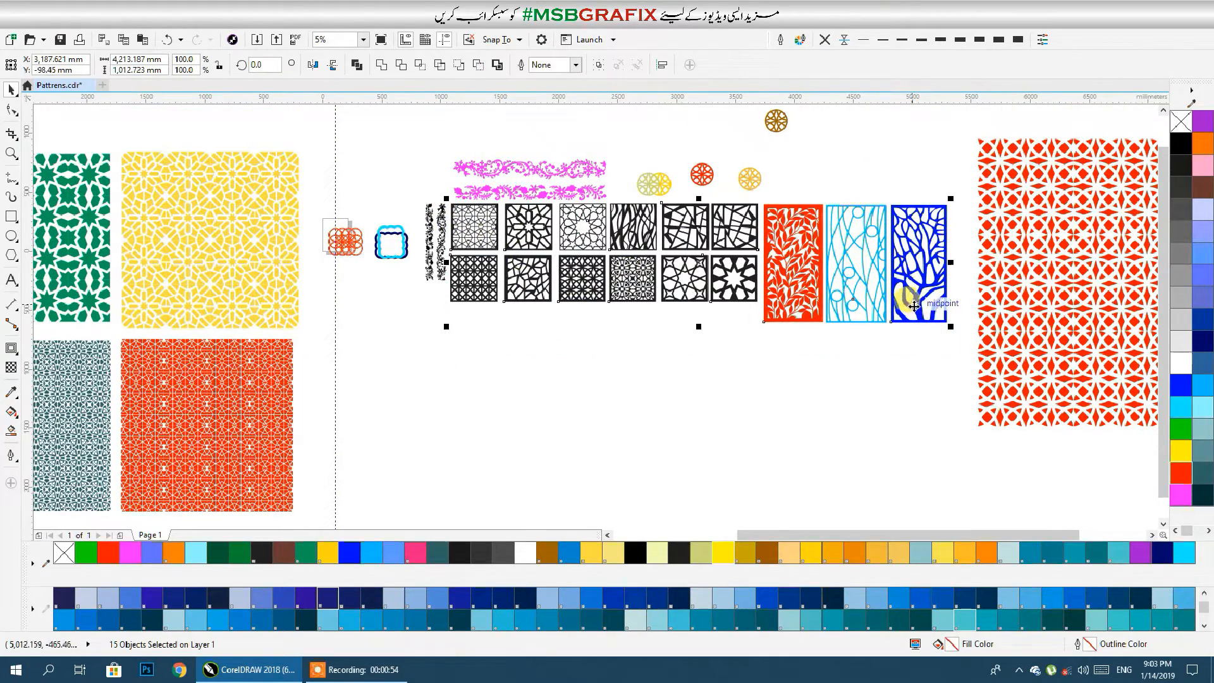
{"action": "left_click", "coordinate": [700, 347]}
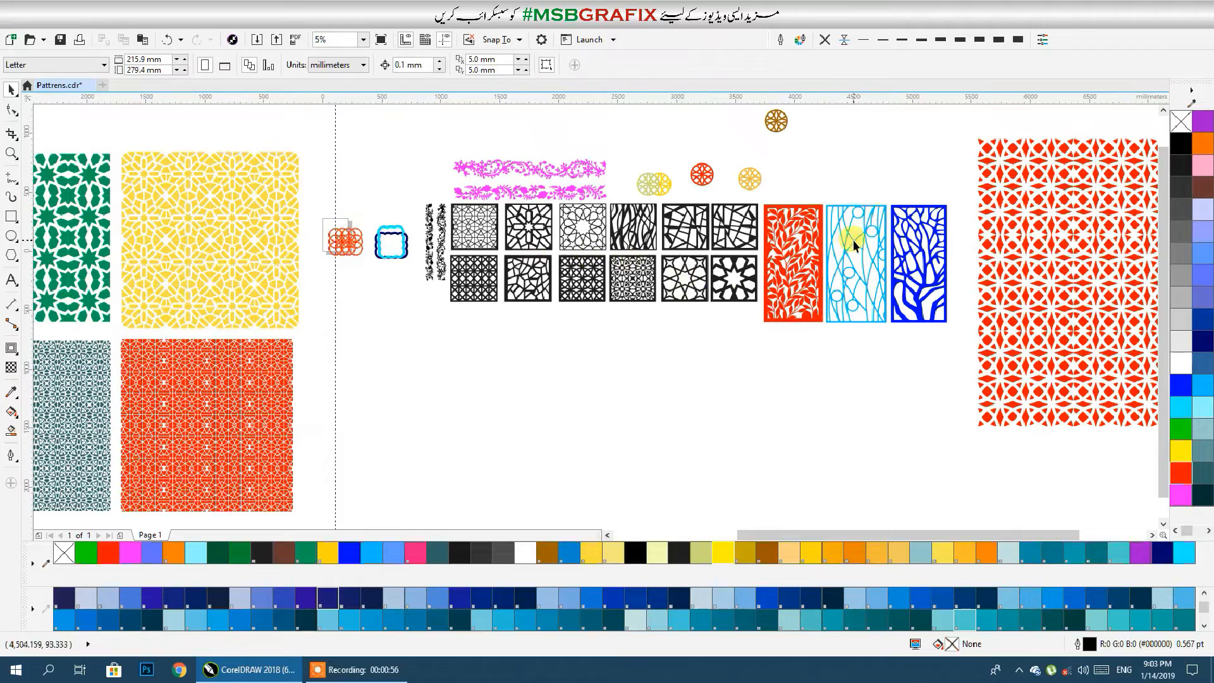
{"action": "scroll", "coordinate": [853, 245], "scroll_direction": "down", "scroll_amount": 3}
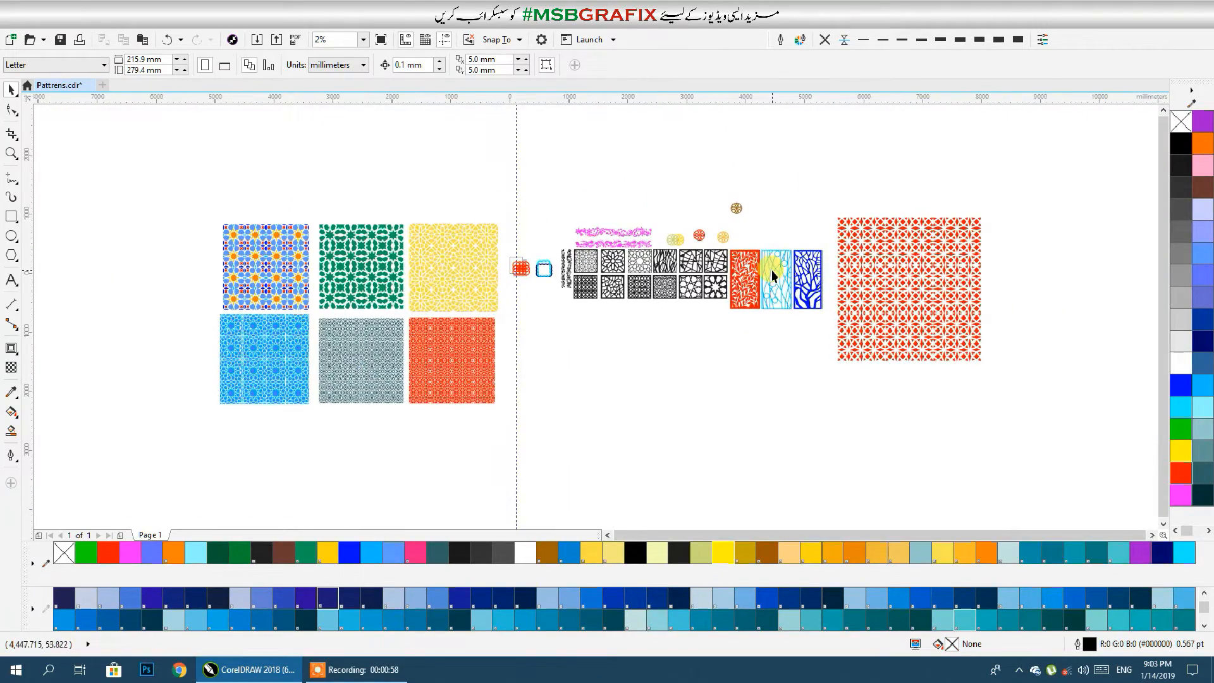
{"action": "scroll", "coordinate": [656, 285], "scroll_direction": "up", "scroll_amount": 5}
{"action": "scroll", "coordinate": [658, 292], "scroll_direction": "down", "scroll_amount": 3}
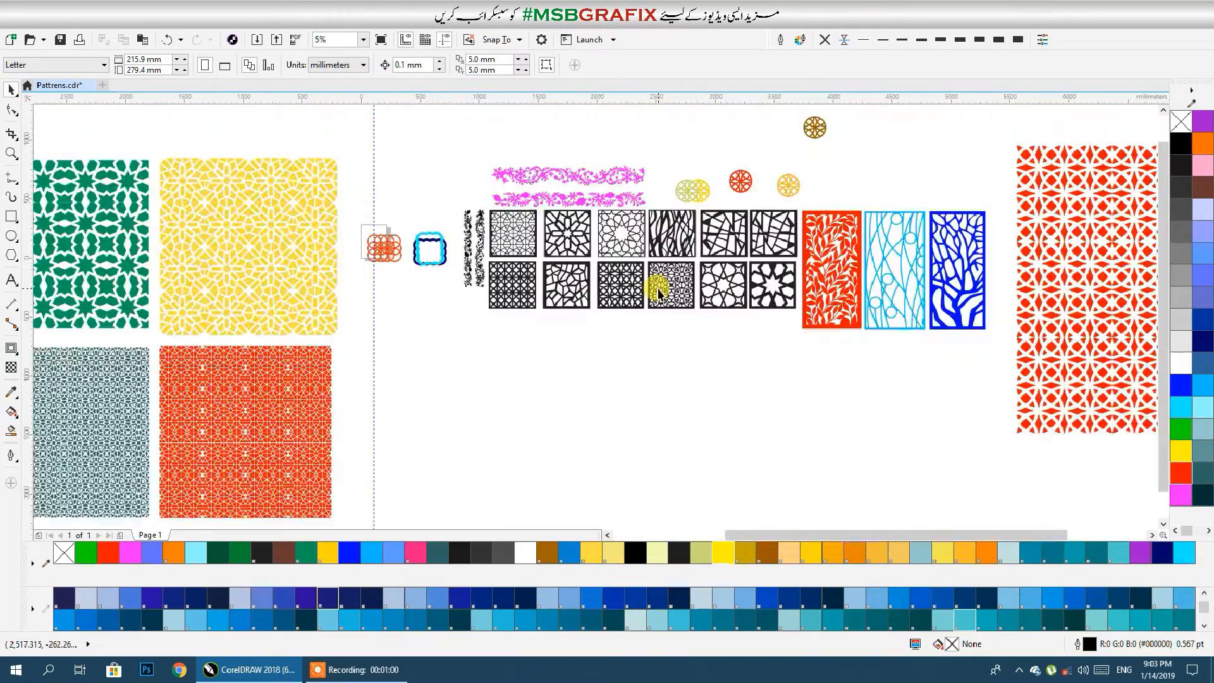
{"action": "left_click_drag", "start_coordinate": [673, 290], "coordinate": [647, 259]}
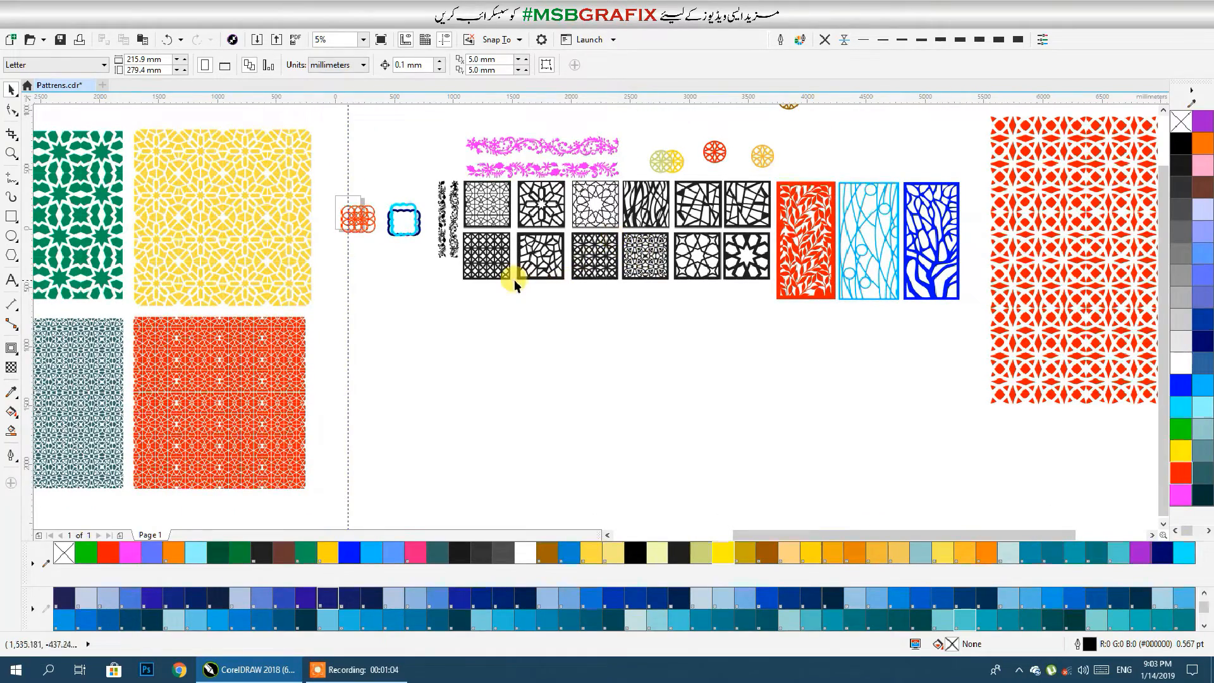
Duplicate the black diamond-and-cross lattice panel into the empty area below the pattern rows.
{"action": "scroll", "coordinate": [514, 277], "scroll_direction": "up", "scroll_amount": 3}
{"action": "left_click_drag", "start_coordinate": [524, 262], "coordinate": [754, 469]}
{"action": "right_click", "coordinate": [754, 470]}
{"action": "left_click_drag", "start_coordinate": [771, 402], "coordinate": [548, 258]}
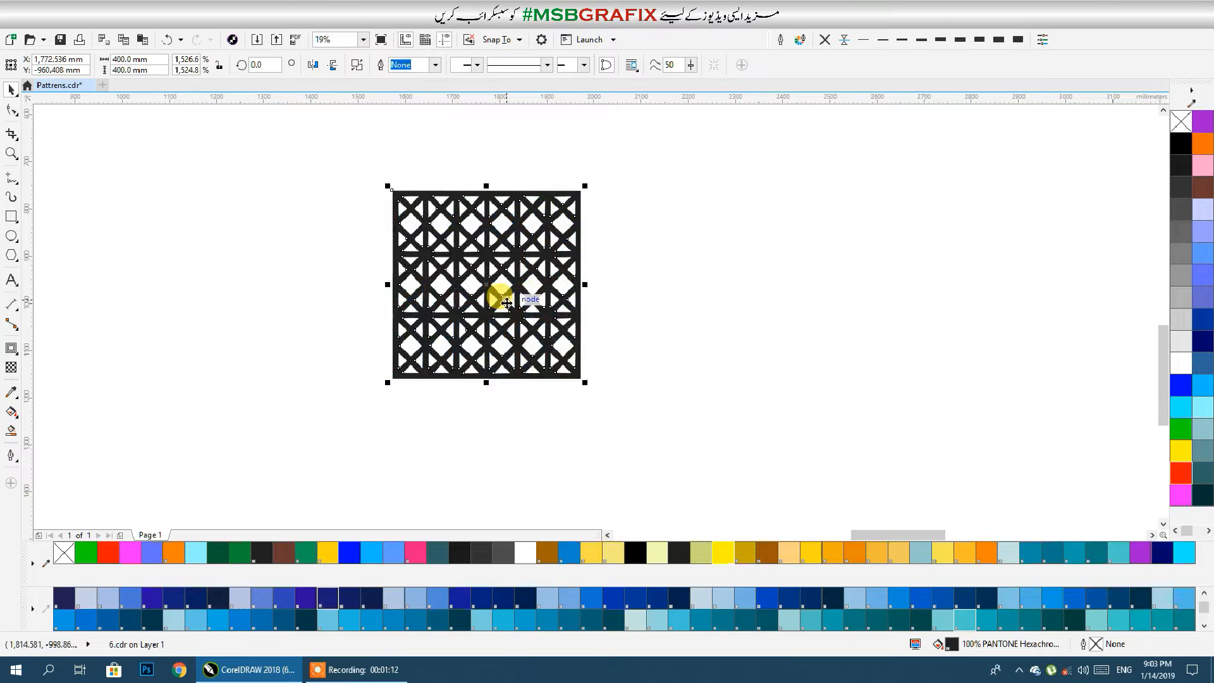
Break the copied lattice panel apart and delete its solid background square, keeping only the inner cut-out shapes.
{"action": "left_click", "coordinate": [358, 67]}
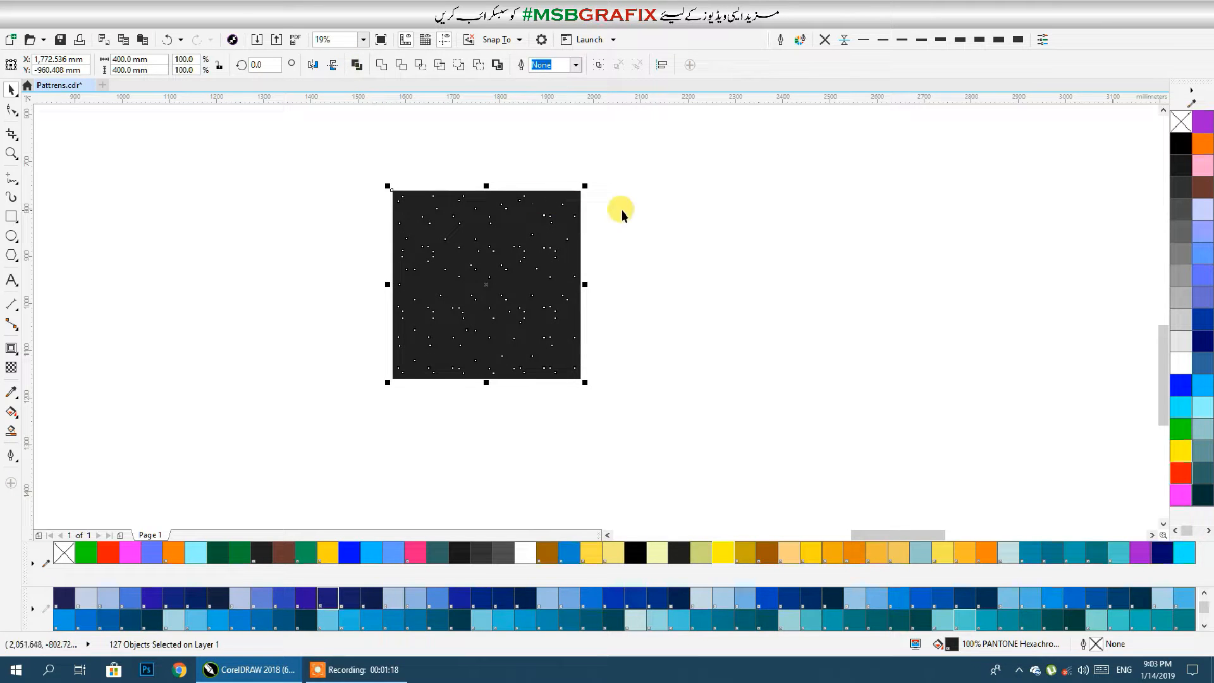
{"action": "left_click_drag", "start_coordinate": [576, 194], "coordinate": [946, 208]}
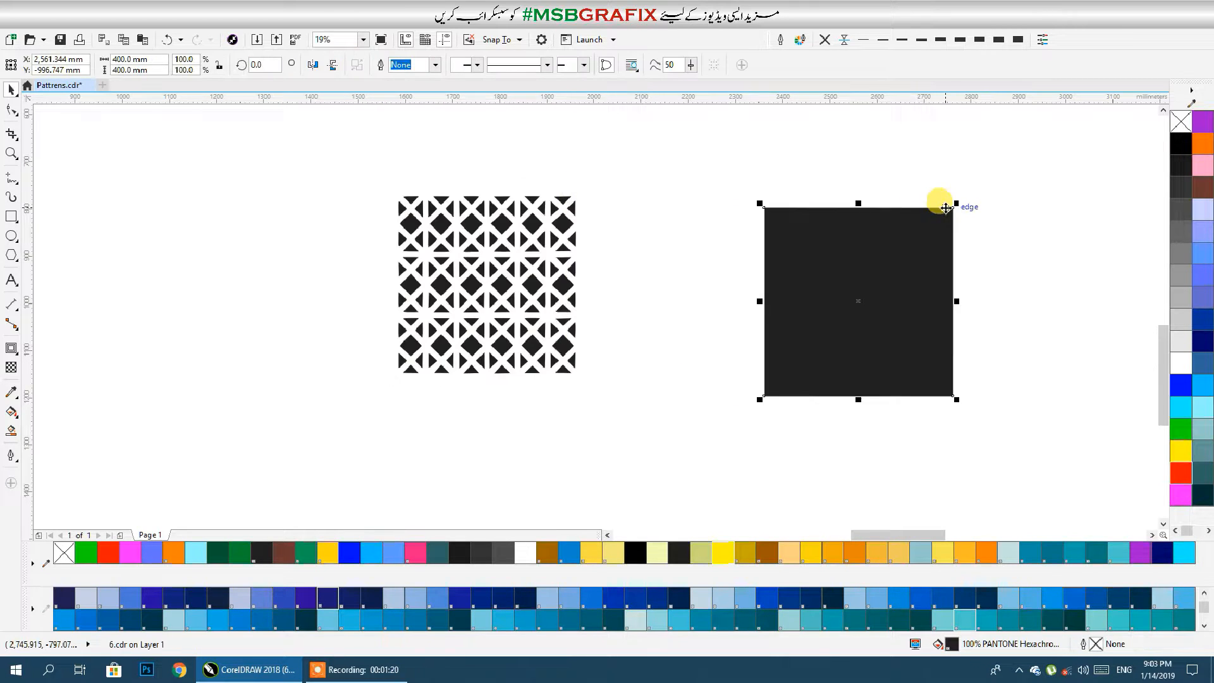
{"action": "key", "text": "Delete"}
Combine all the cut-out shapes into one object and fill it with the yellow PANTONE 114 C.
{"action": "left_click_drag", "start_coordinate": [713, 140], "coordinate": [313, 450]}
{"action": "left_click", "coordinate": [701, 556]}
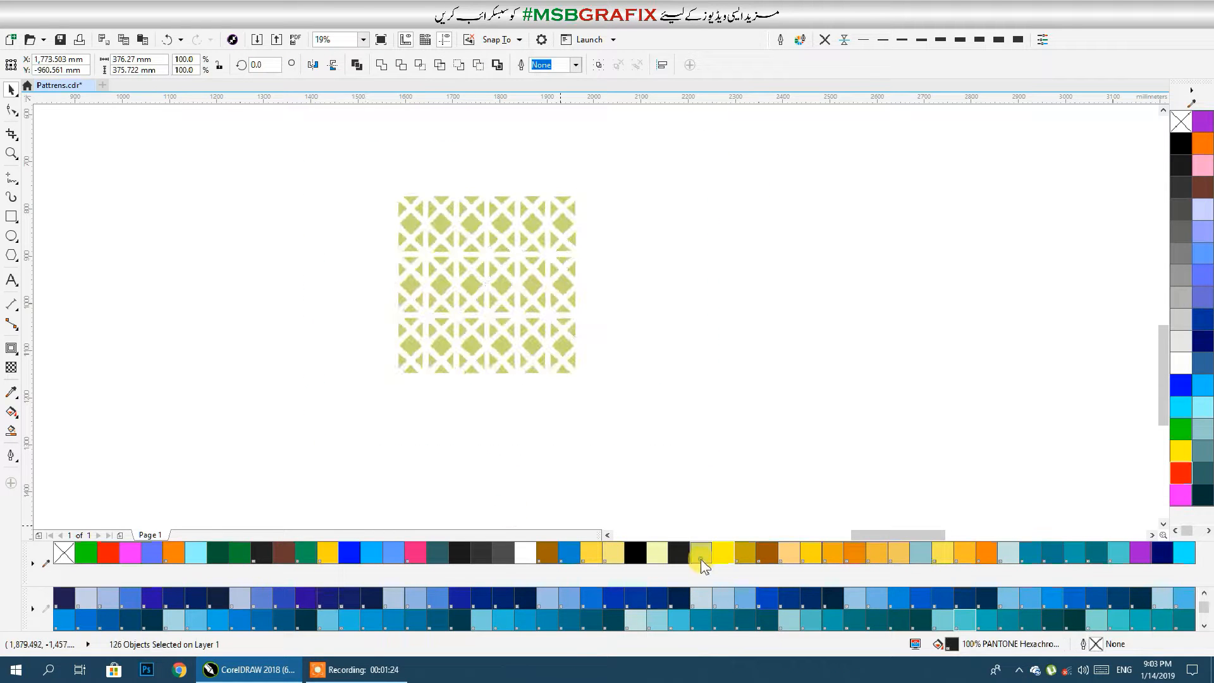
{"action": "left_click", "coordinate": [357, 65]}
{"action": "left_click", "coordinate": [599, 556]}
{"action": "left_click", "coordinate": [666, 369]}
Mirror the yellow tile horizontally and leave a copy so that two tiles sit side by side.
{"action": "left_click", "coordinate": [525, 343]}
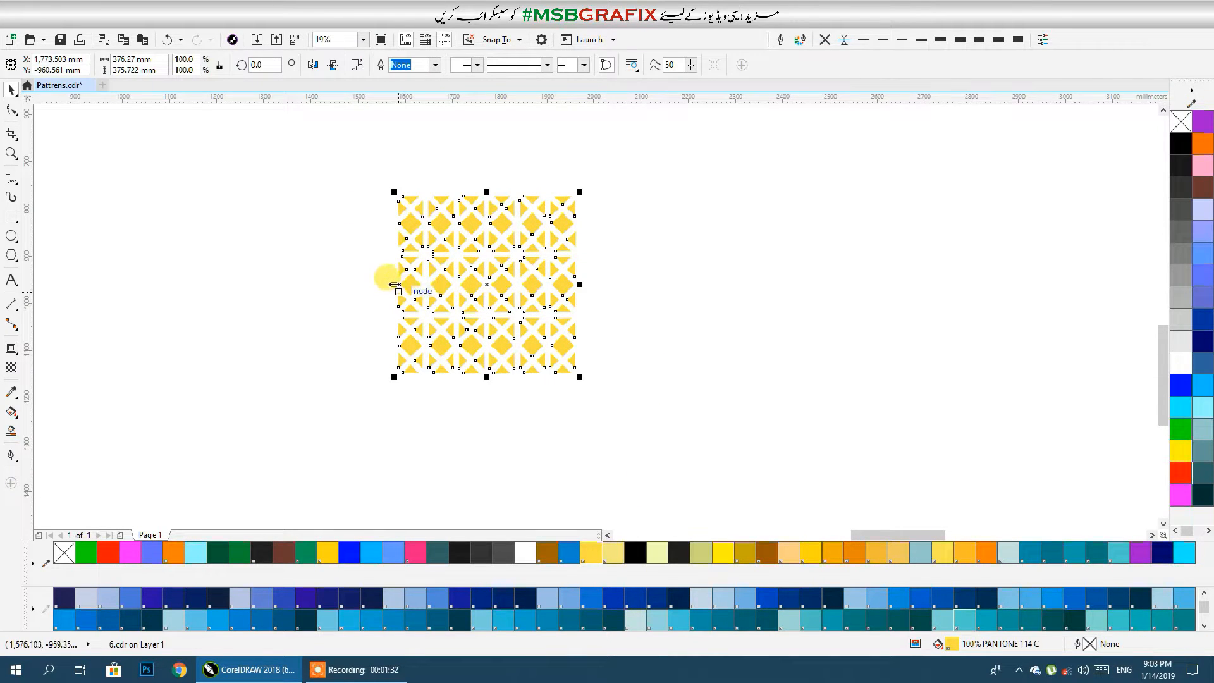
{"action": "left_click_drag", "start_coordinate": [394, 285], "coordinate": [605, 284]}
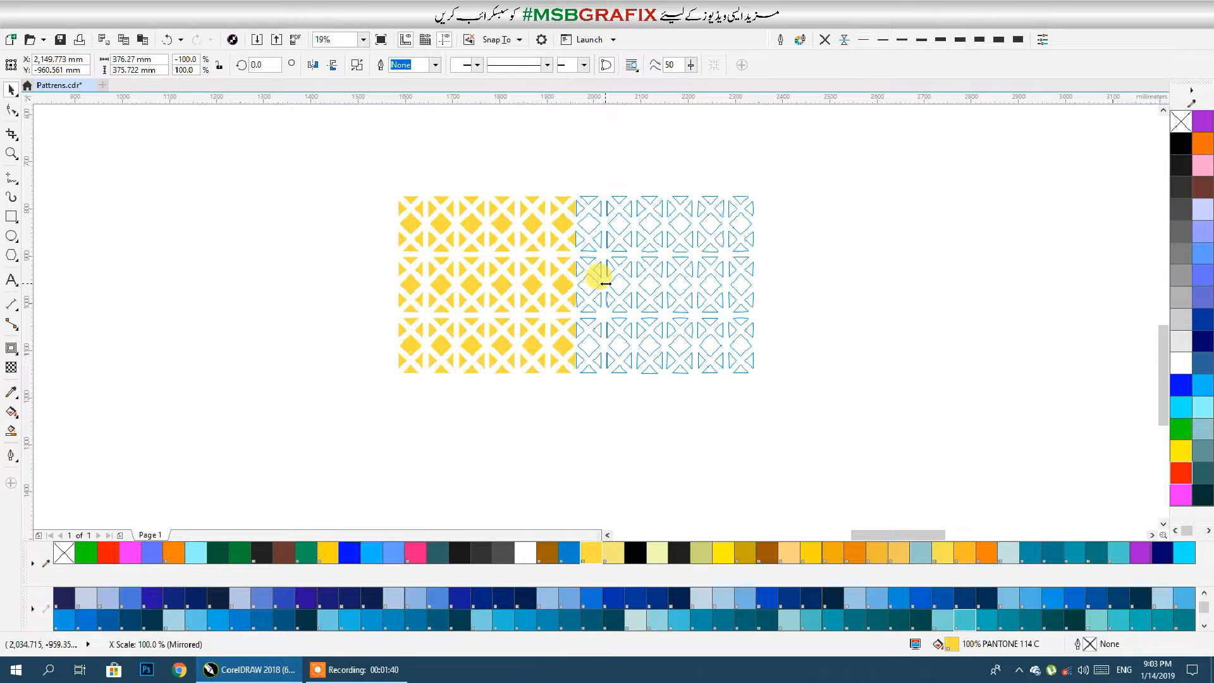
{"action": "left_click_drag", "start_coordinate": [606, 284], "coordinate": [607, 284]}
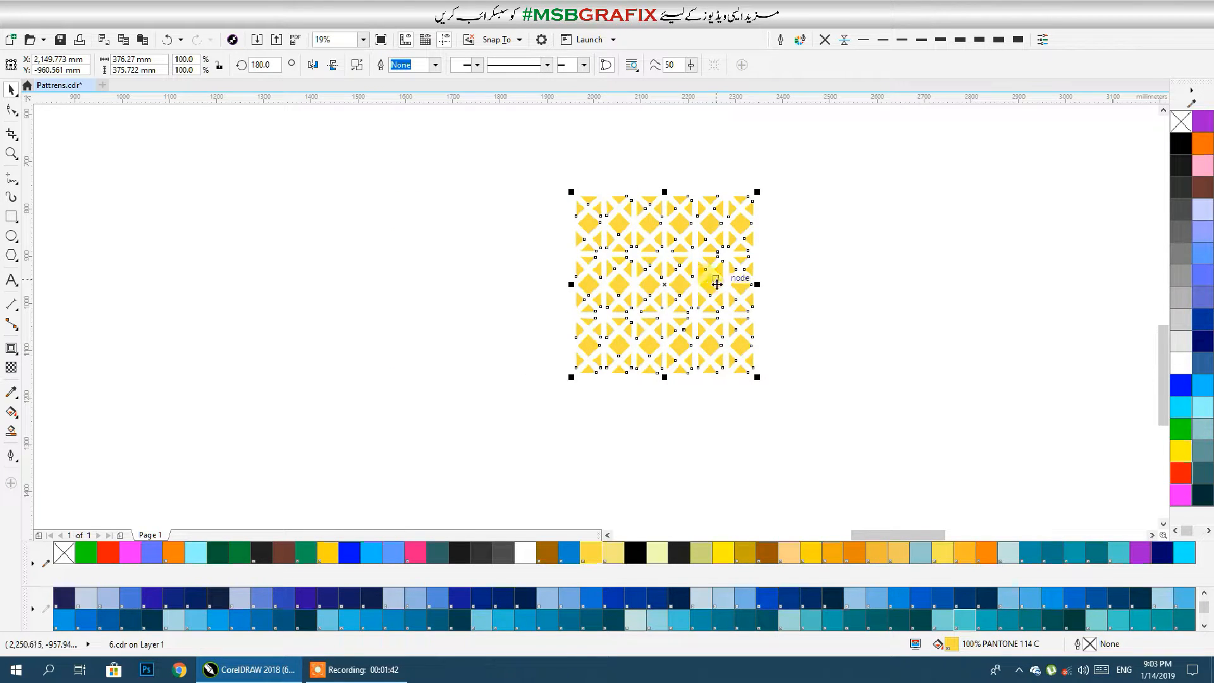
{"action": "left_click_drag", "start_coordinate": [759, 284], "coordinate": [502, 286]}
{"action": "left_click", "coordinate": [780, 251]}
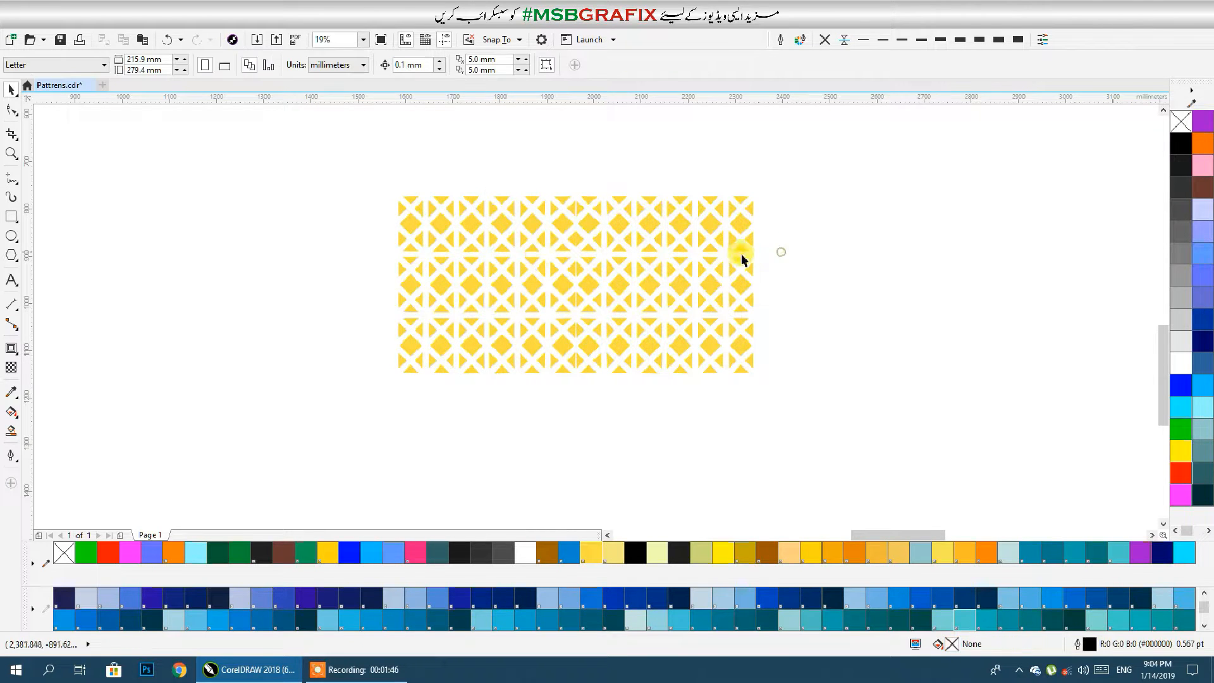
Repeat the mirrored duplication from the left tile to extend the row to four yellow tiles.
{"action": "scroll", "coordinate": [556, 285], "scroll_direction": "down", "scroll_amount": 2}
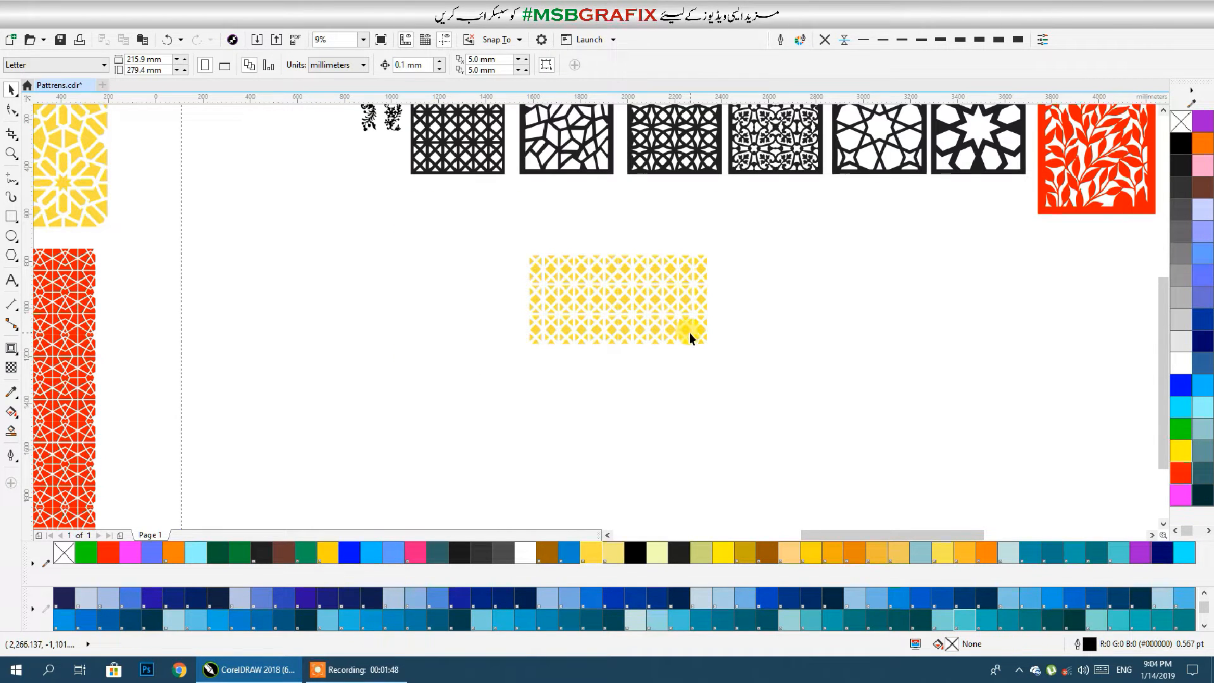
{"action": "key", "text": "ctrl+r"}
{"action": "left_click", "coordinate": [558, 302]}
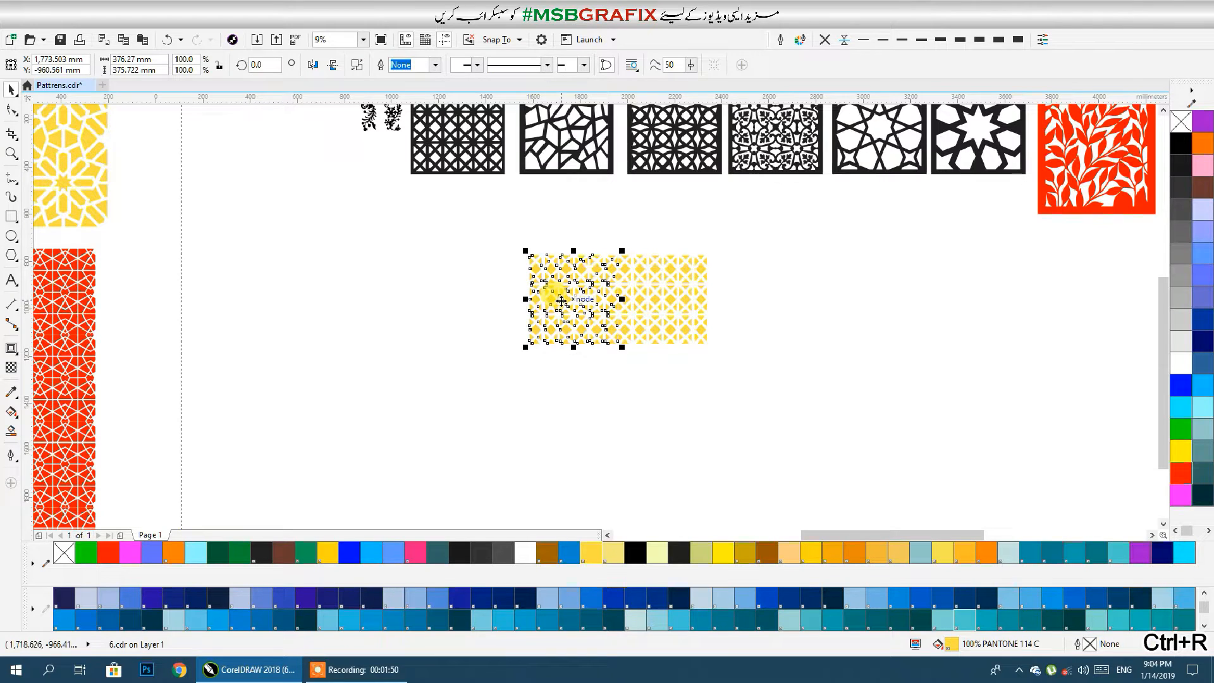
{"action": "key", "text": "ctrl+r"}
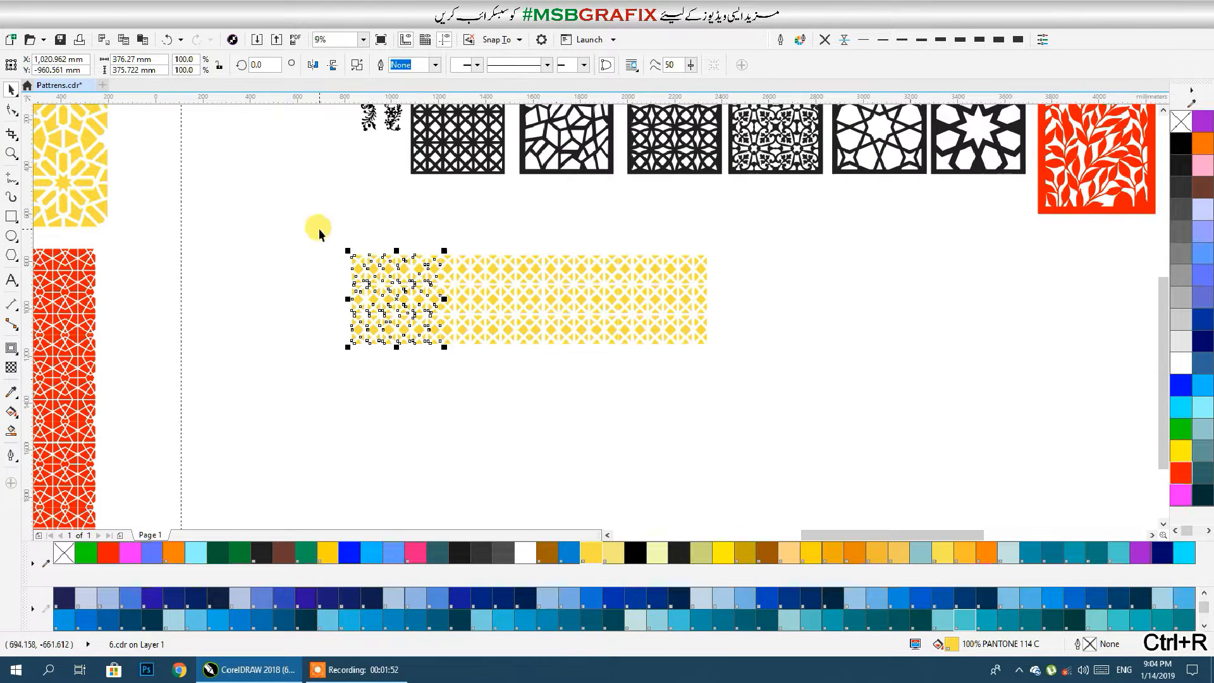
Mirror a copy of the whole four-tile row downward and repeat the duplication to build a block of four rows.
{"action": "left_click_drag", "start_coordinate": [292, 229], "coordinate": [511, 306]}
{"action": "left_click_drag", "start_coordinate": [751, 371], "coordinate": [751, 372]}
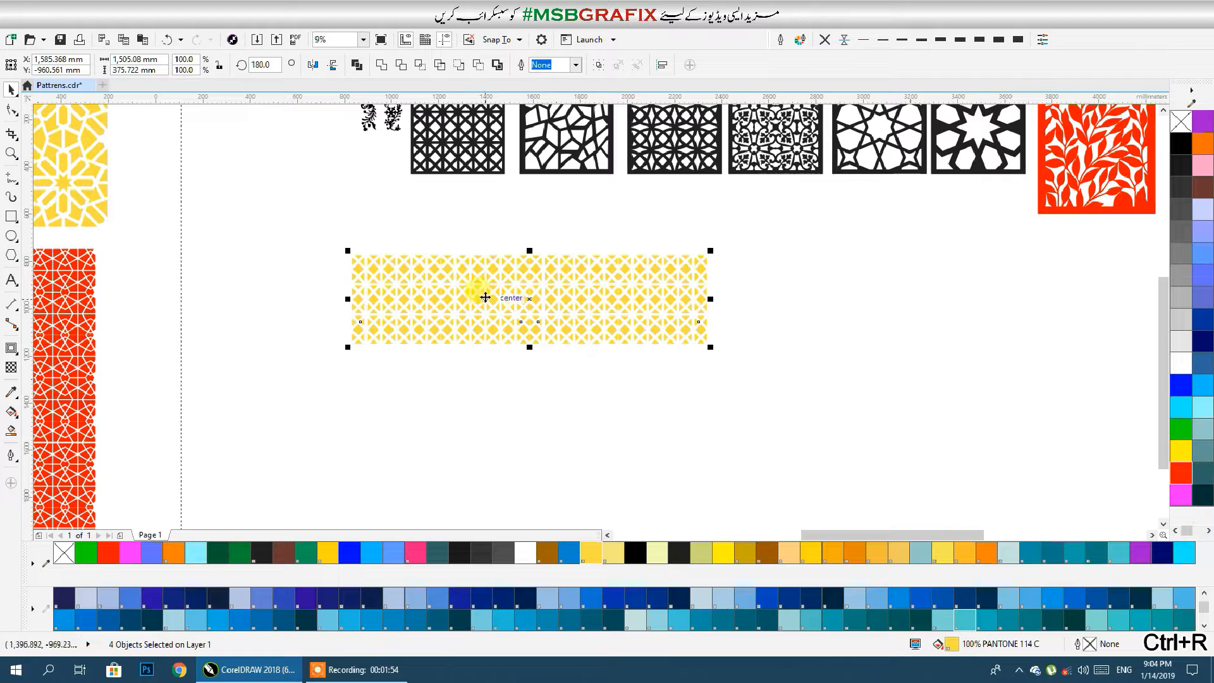
{"action": "left_click_drag", "start_coordinate": [530, 253], "coordinate": [522, 366]}
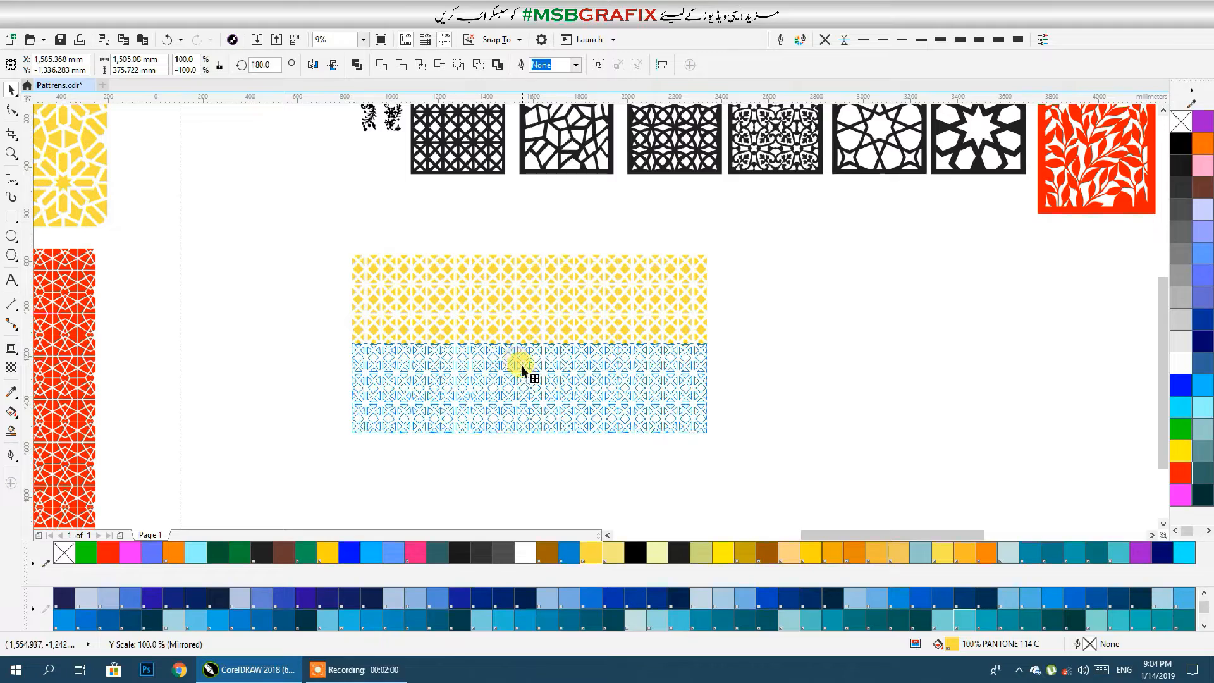
{"action": "left_click_drag", "start_coordinate": [522, 365], "coordinate": [523, 367]}
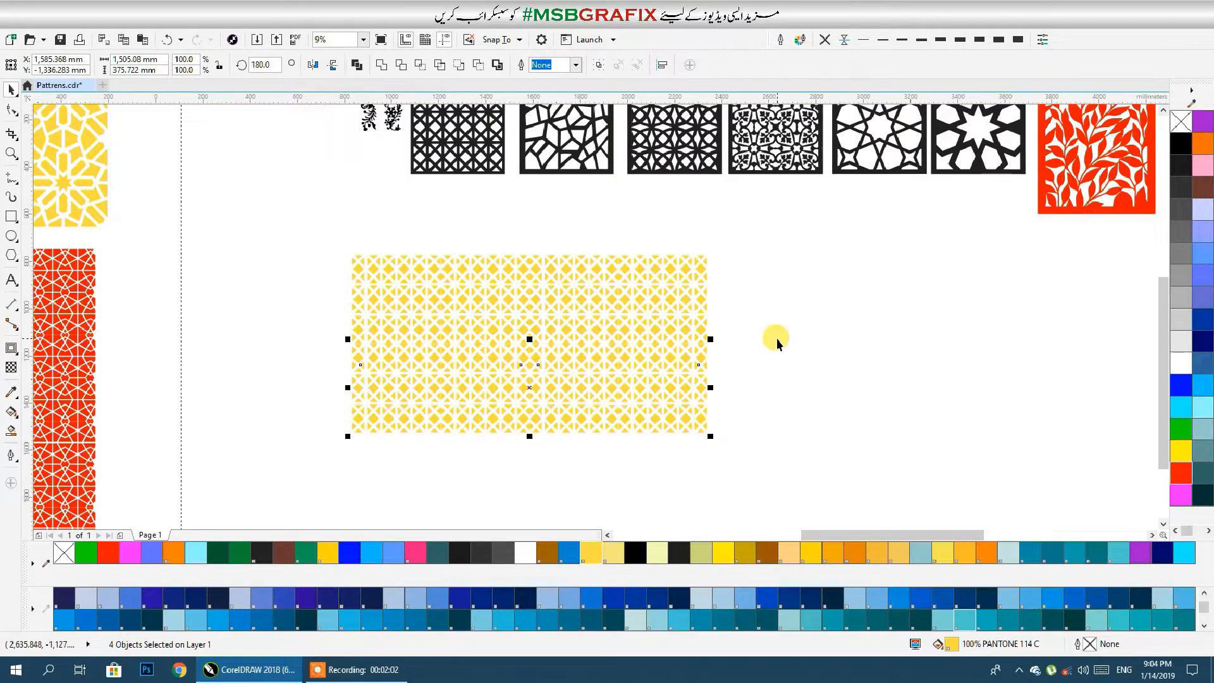
{"action": "key", "text": "ctrl+r"}
{"action": "scroll", "coordinate": [777, 342], "scroll_direction": "down", "scroll_amount": 5}
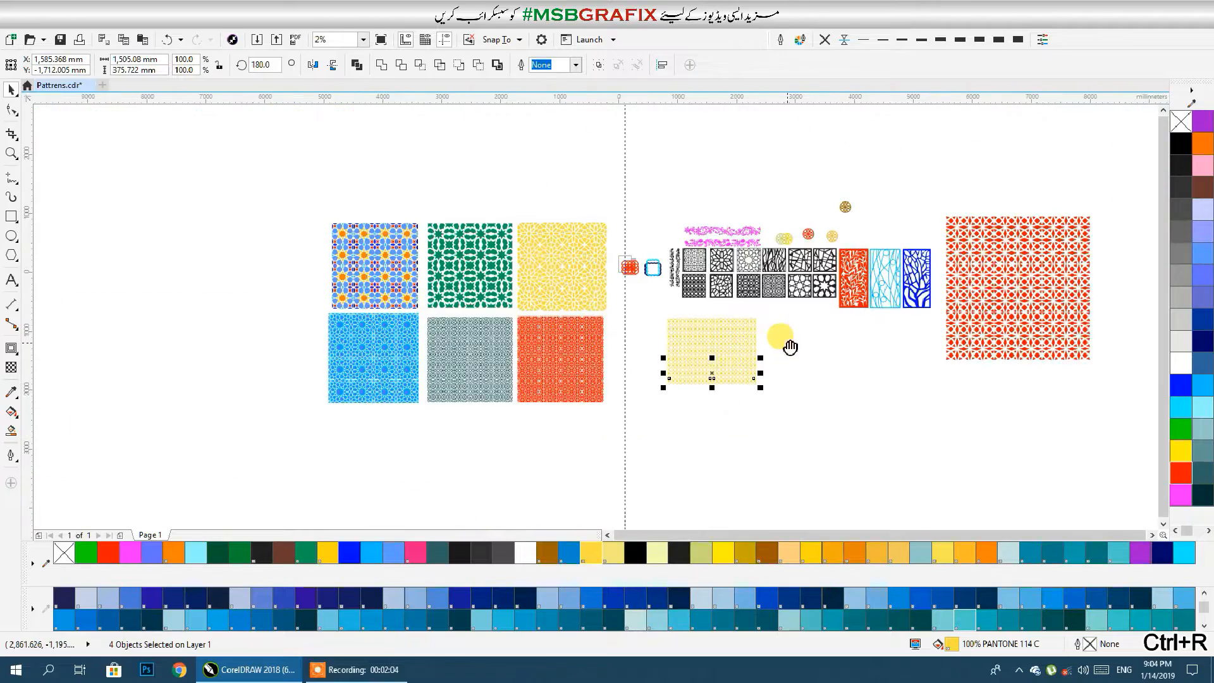
{"action": "left_click_drag", "start_coordinate": [790, 346], "coordinate": [702, 347]}
{"action": "key", "text": "ctrl+r"}
Move the whole sixteen-tile yellow block to the left of the blue and orange star pattern swatch.
{"action": "left_click_drag", "start_coordinate": [719, 428], "coordinate": [181, 228]}
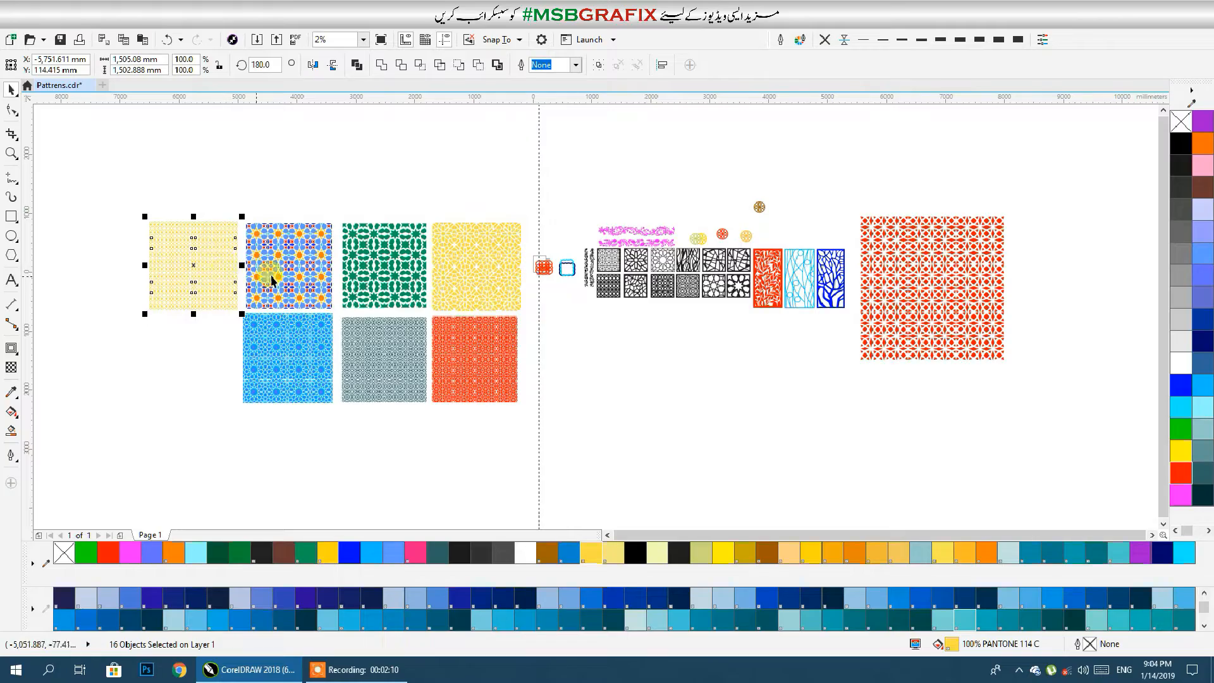
{"action": "scroll", "coordinate": [250, 256], "scroll_direction": "up", "scroll_amount": 3}
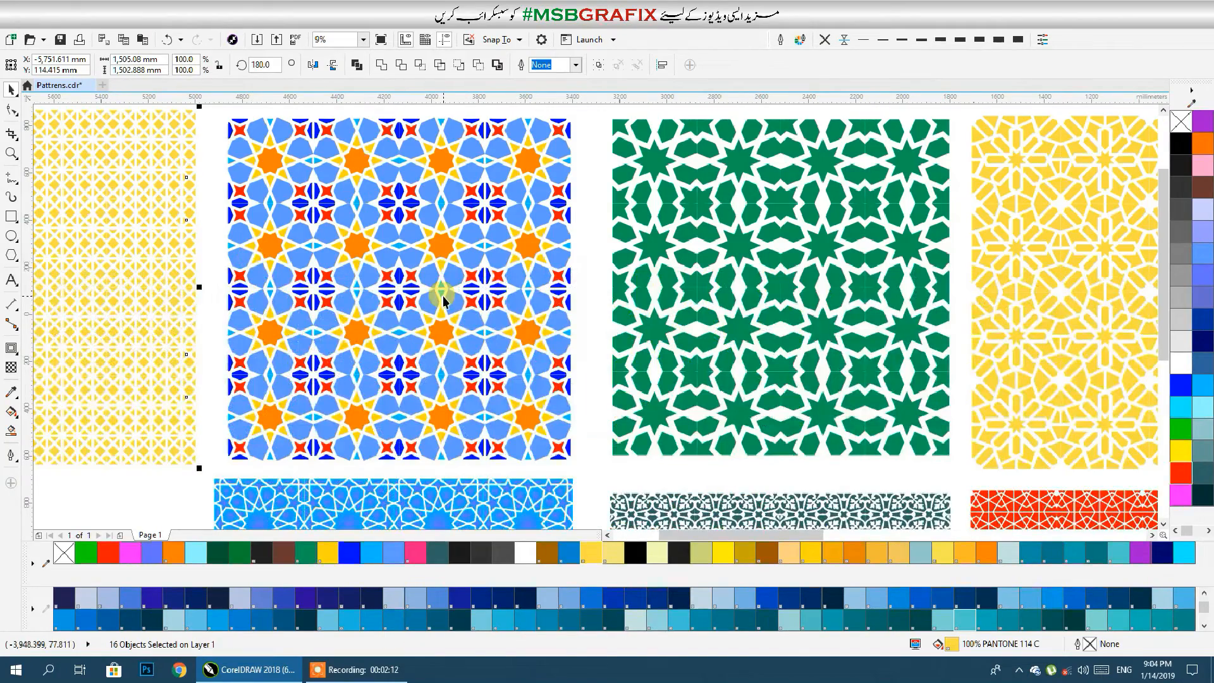
{"action": "scroll", "coordinate": [651, 320], "scroll_direction": "down", "scroll_amount": 4}
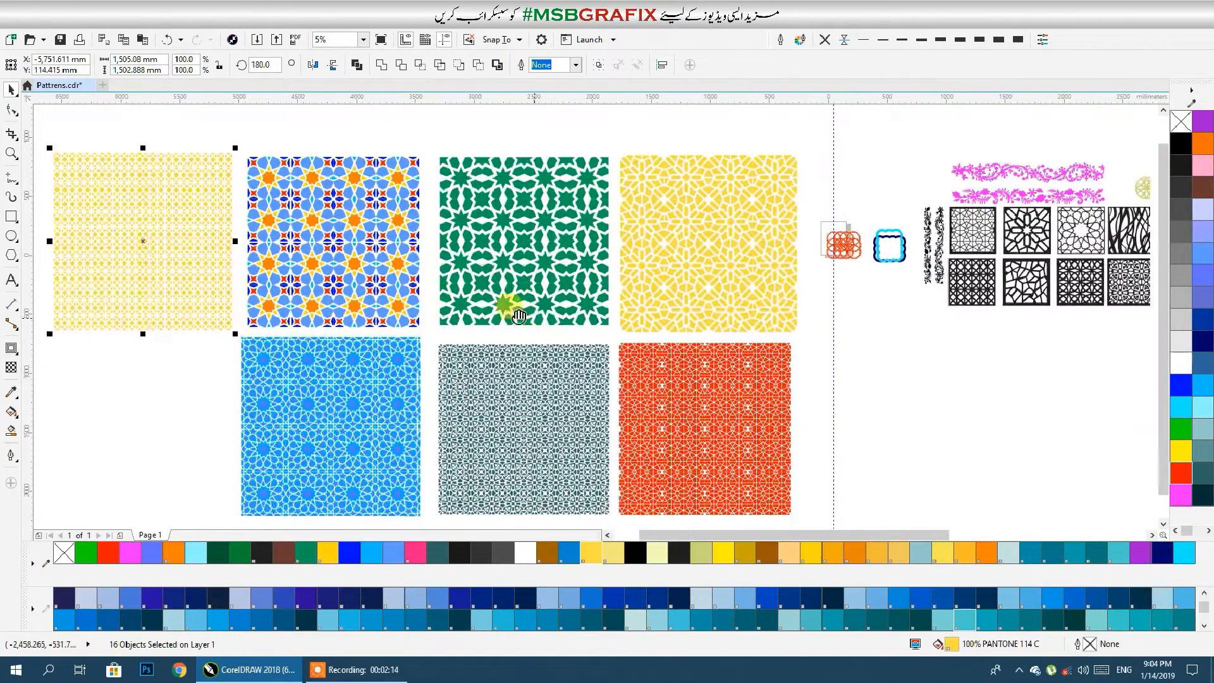
{"action": "left_click_drag", "start_coordinate": [519, 316], "coordinate": [360, 270]}
{"action": "left_click_drag", "start_coordinate": [207, 228], "coordinate": [470, 269]}
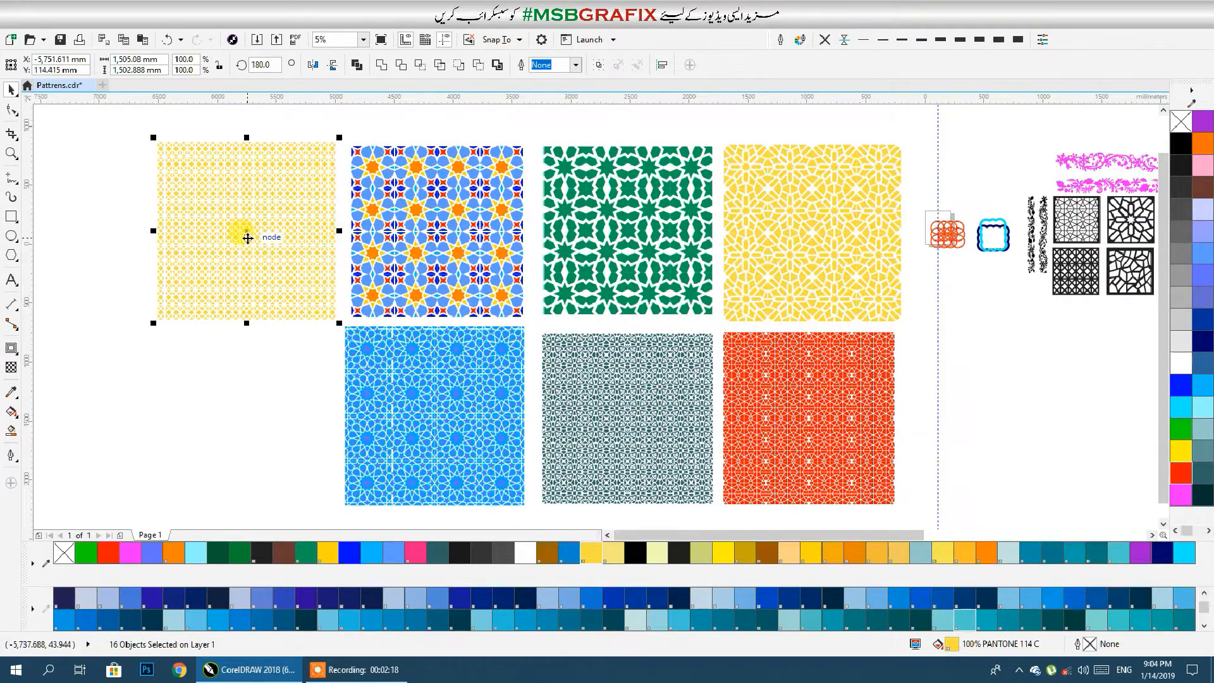
Recolour the sixteen-tile yellow block, trying pink, moss green and red fills before settling on dark teal green.
{"action": "left_click", "coordinate": [416, 552]}
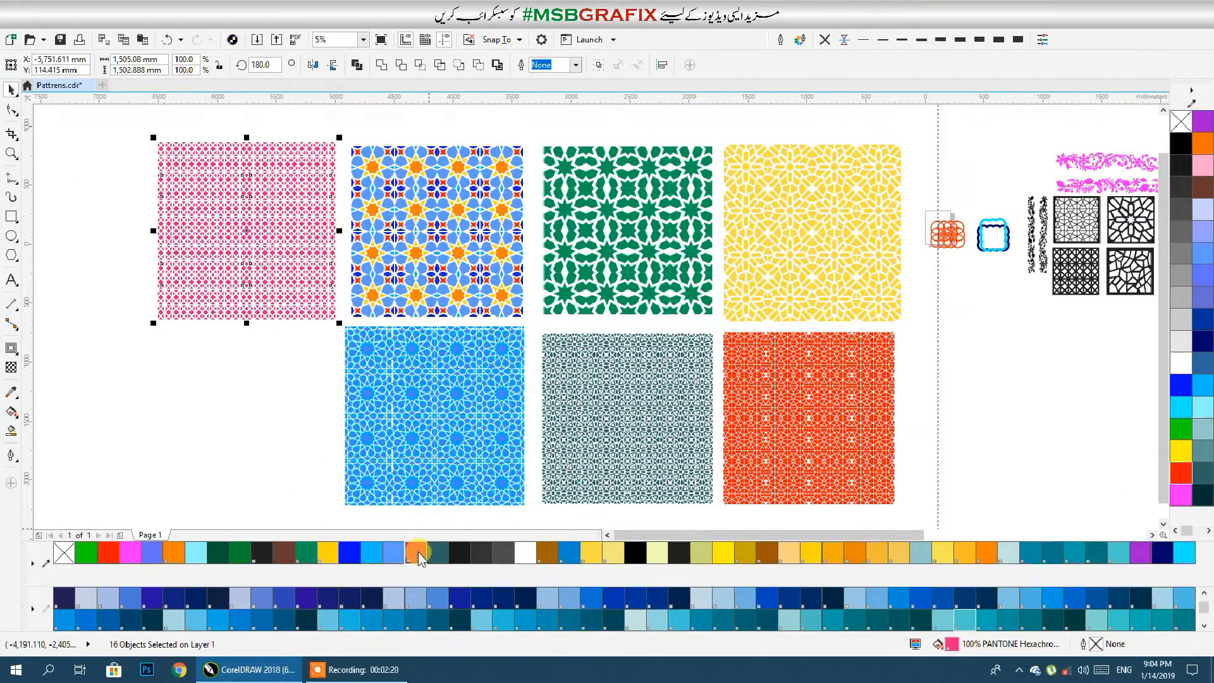
{"action": "left_click", "coordinate": [460, 552]}
{"action": "left_click", "coordinate": [437, 552]}
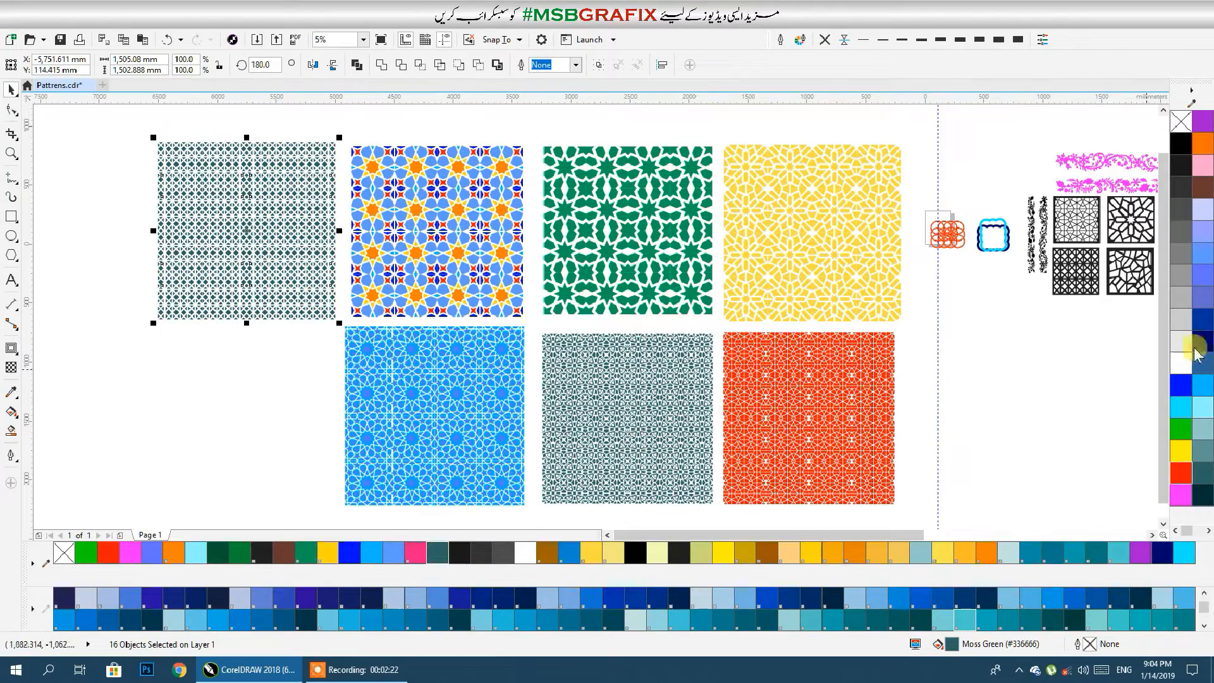
{"action": "left_click", "coordinate": [1181, 473]}
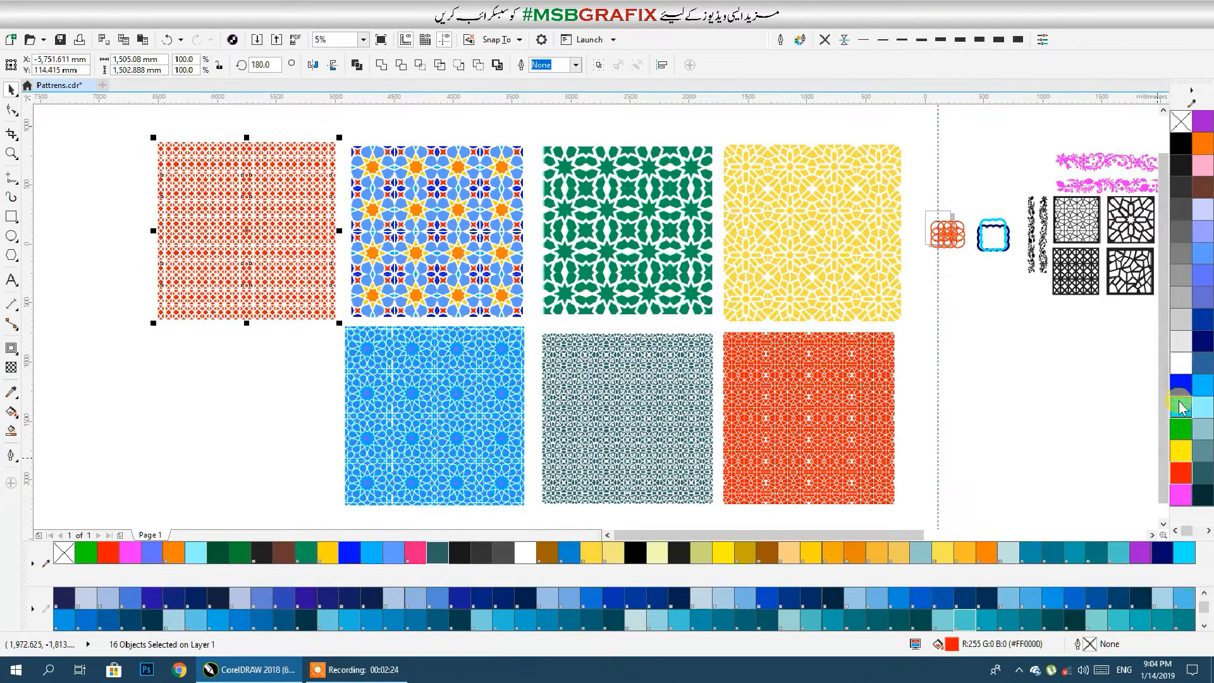
{"action": "left_click", "coordinate": [1202, 472]}
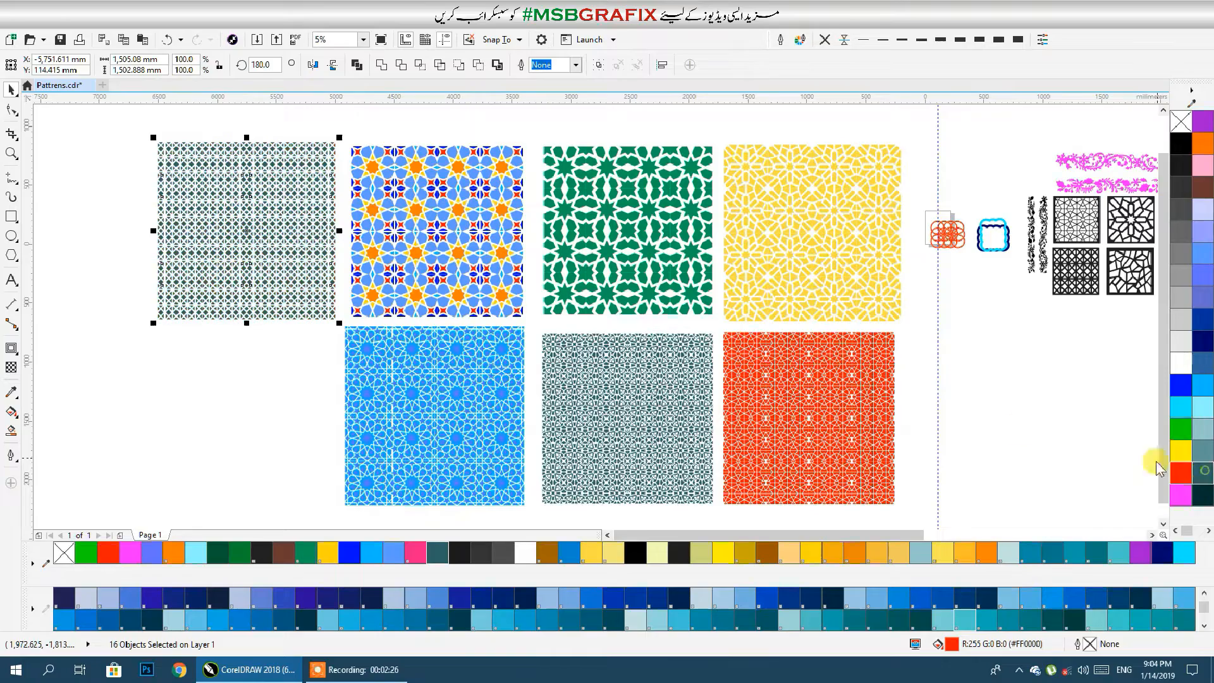
{"action": "left_click", "coordinate": [291, 384]}
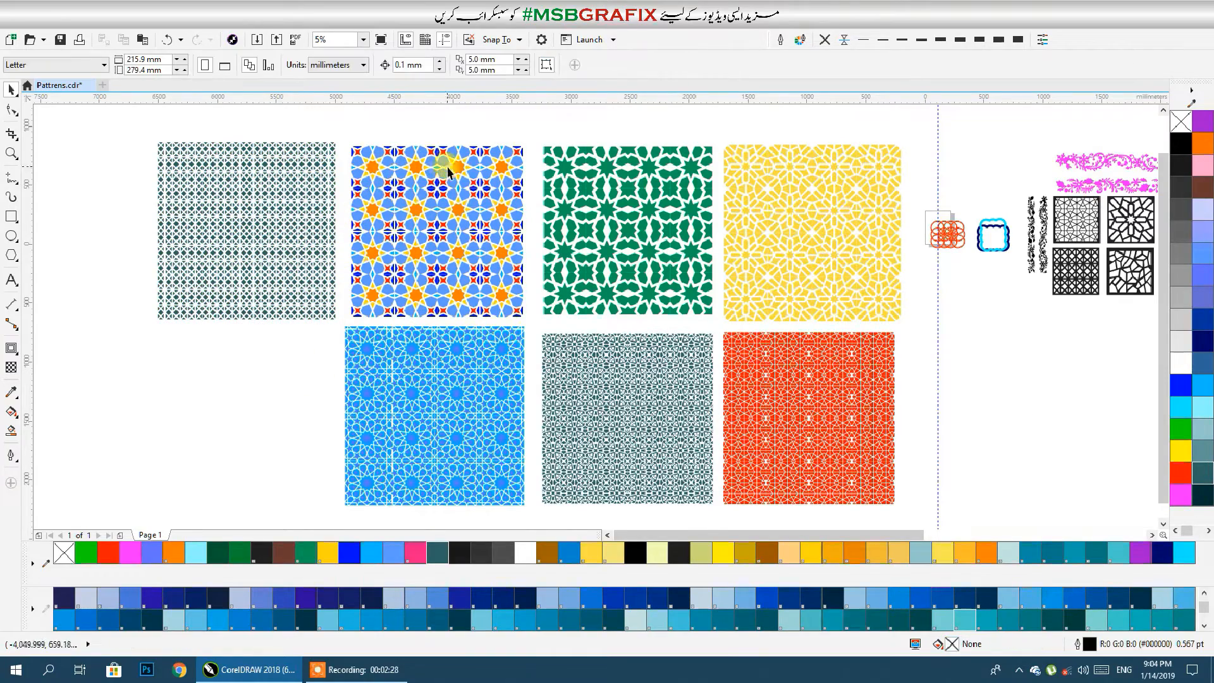
Place a copy of the black panel with the eight-pointed star in the empty space below the row of black lattice panels.
{"action": "scroll", "coordinate": [448, 412], "scroll_direction": "up", "scroll_amount": 3}
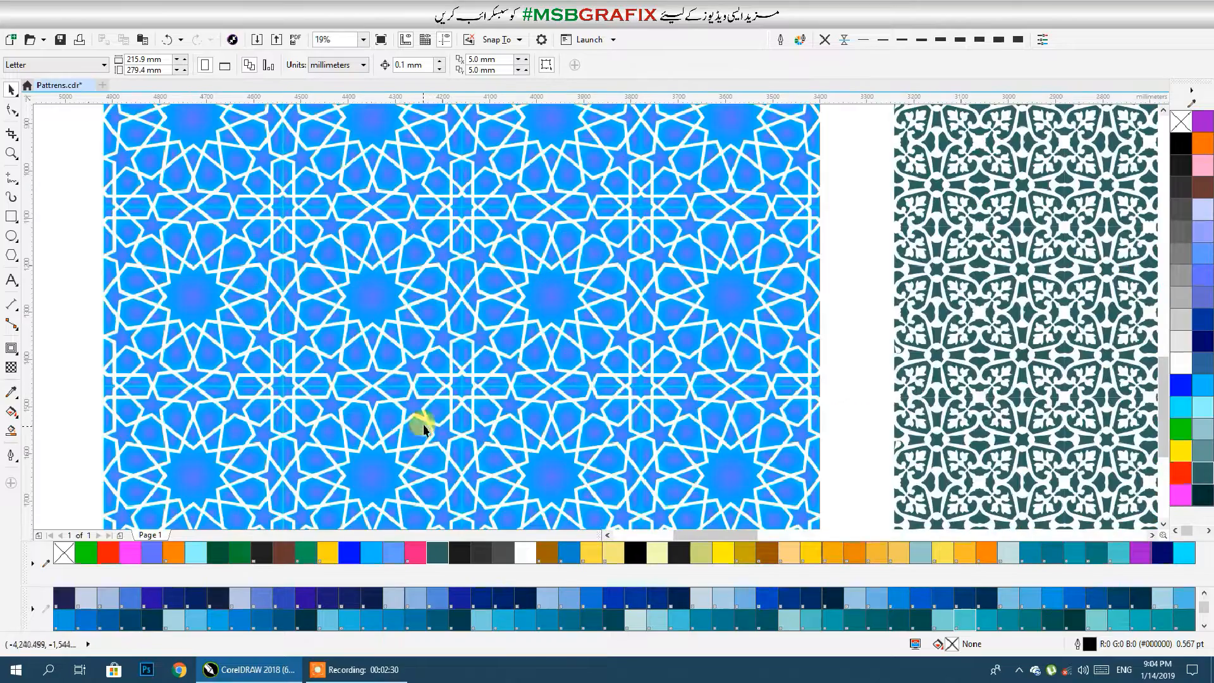
{"action": "scroll", "coordinate": [412, 314], "scroll_direction": "down", "scroll_amount": 3}
{"action": "left_click_drag", "start_coordinate": [661, 345], "coordinate": [112, 349]}
{"action": "left_click_drag", "start_coordinate": [511, 240], "coordinate": [471, 319]}
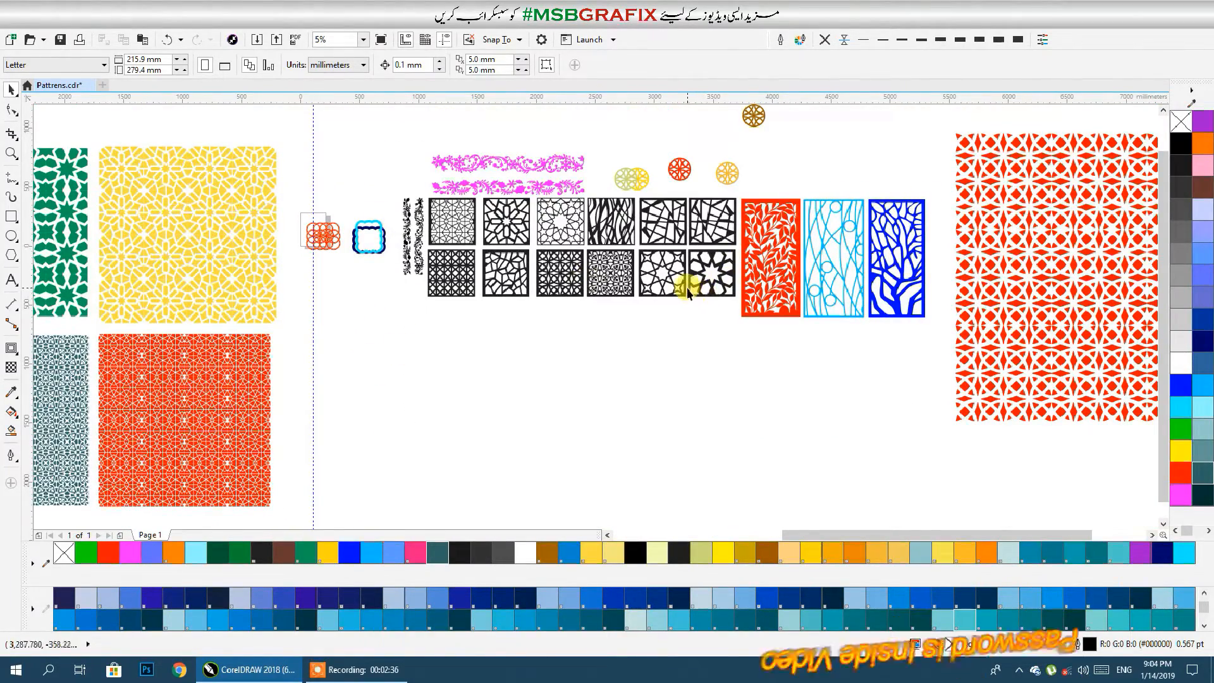
{"action": "left_click_drag", "start_coordinate": [703, 294], "coordinate": [520, 421]}
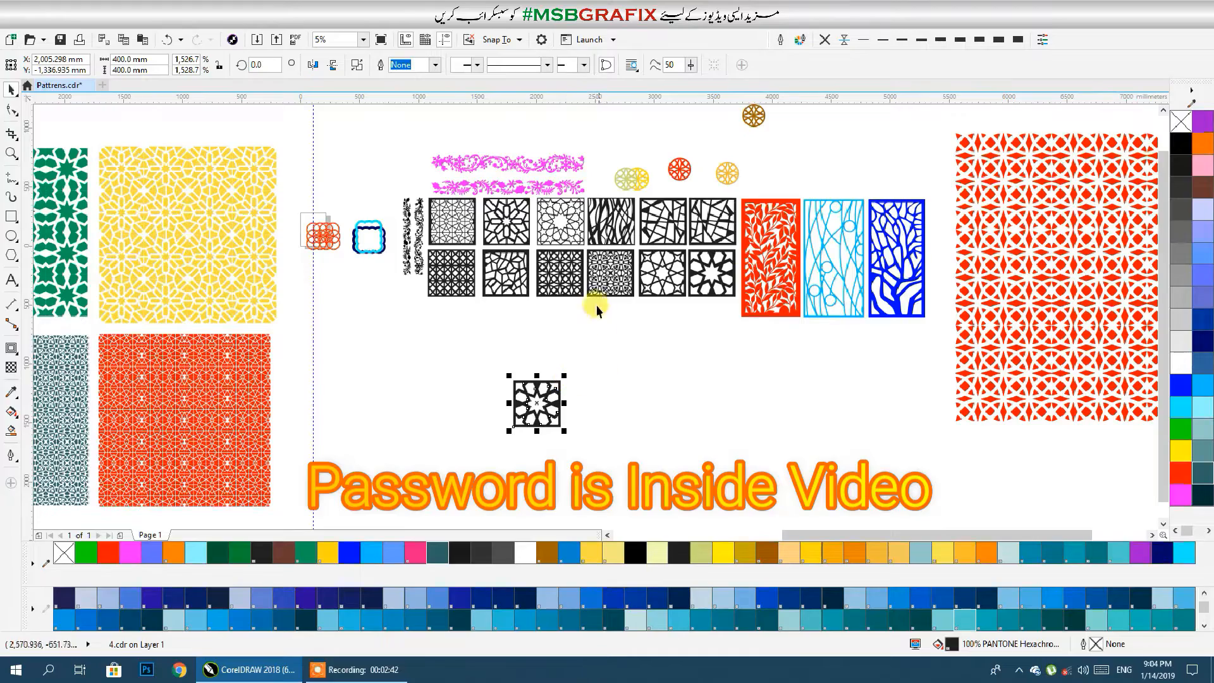
Break the copied star panel apart and delete its solid outer square, keeping the star, petals and corner pieces.
{"action": "left_click", "coordinate": [358, 66]}
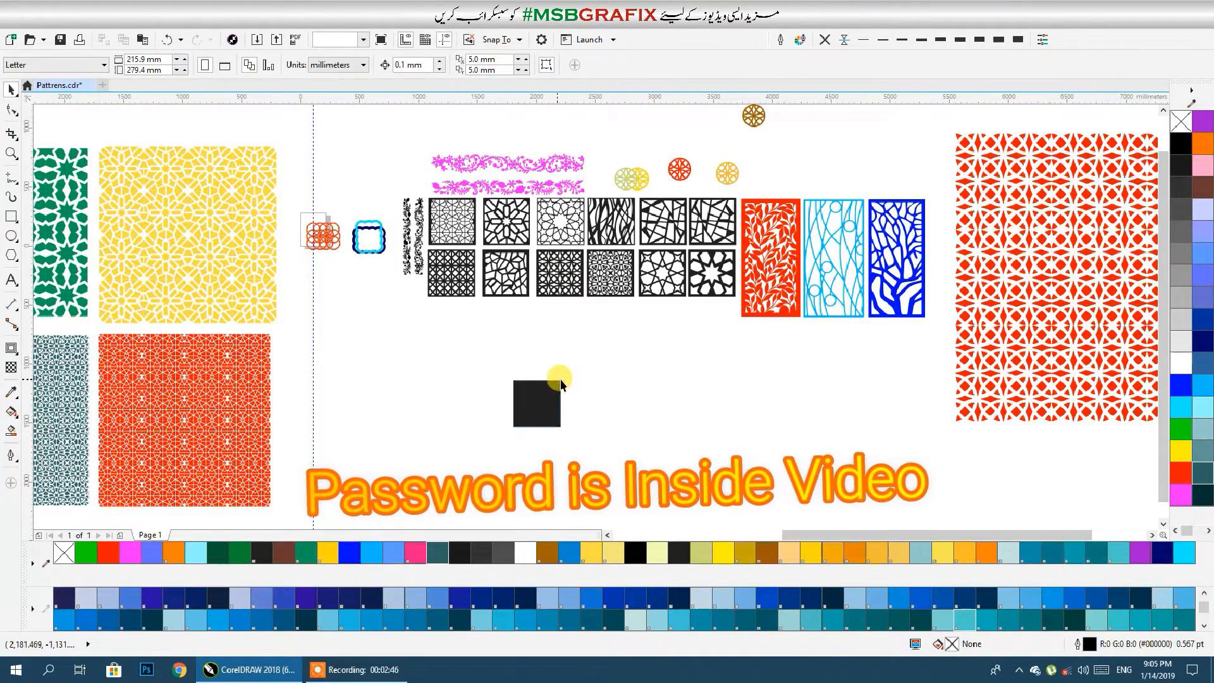
{"action": "left_click_drag", "start_coordinate": [559, 378], "coordinate": [687, 365]}
{"action": "key", "text": "Delete"}
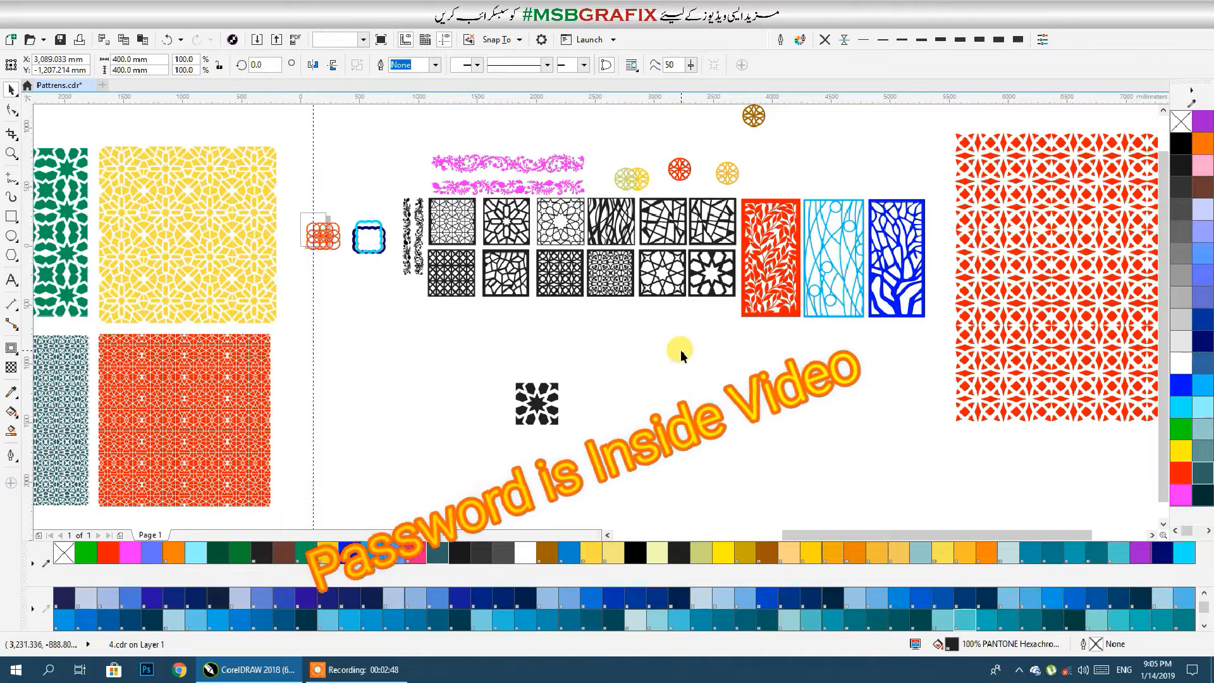
Fill all the separated pieces of the star tile with gold PANTONE 103 C.
{"action": "left_click_drag", "start_coordinate": [508, 372], "coordinate": [601, 475]}
{"action": "scroll", "coordinate": [537, 426], "scroll_direction": "up", "scroll_amount": 4}
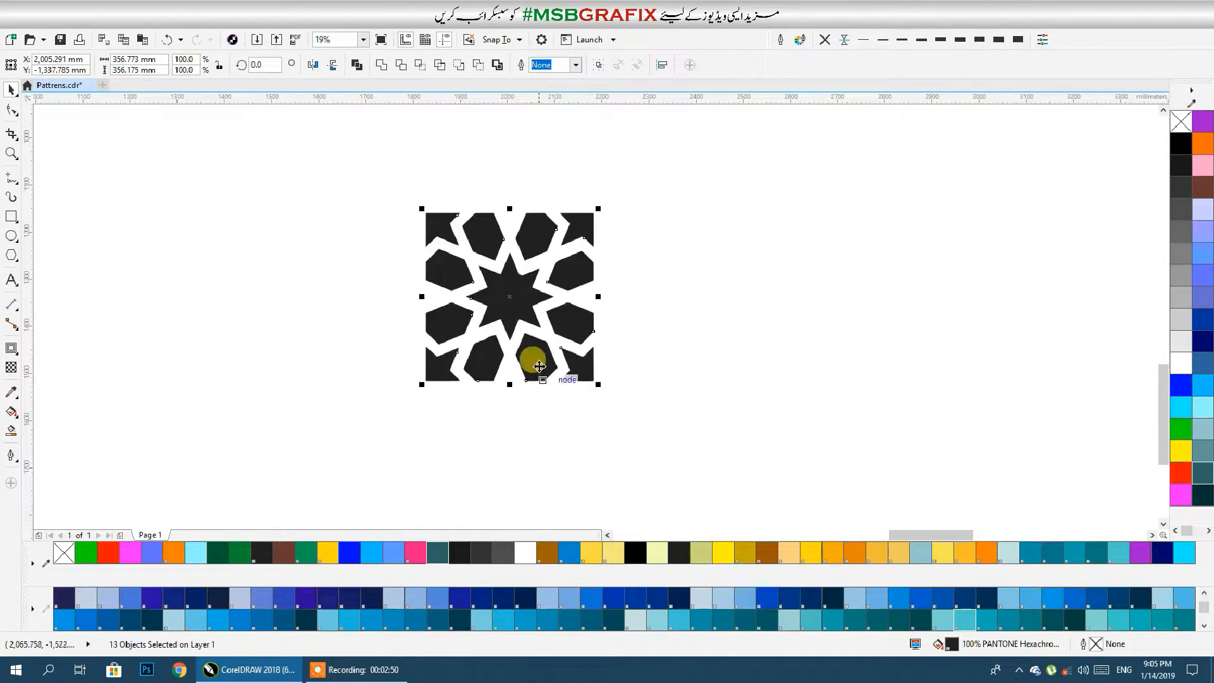
{"action": "left_click", "coordinate": [721, 552]}
{"action": "left_click", "coordinate": [744, 552]}
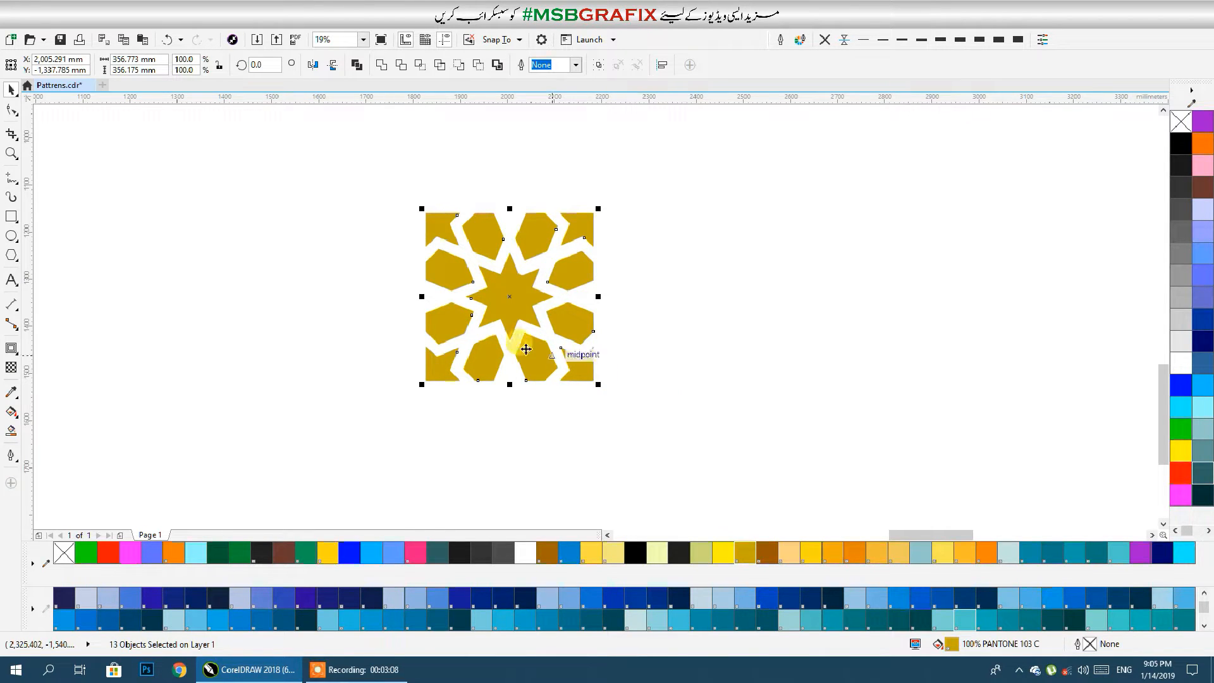
Try a mirrored copy of the gold tile beside the original, then delete it and reselect the original tile.
{"action": "left_click_drag", "start_coordinate": [422, 297], "coordinate": [792, 305]}
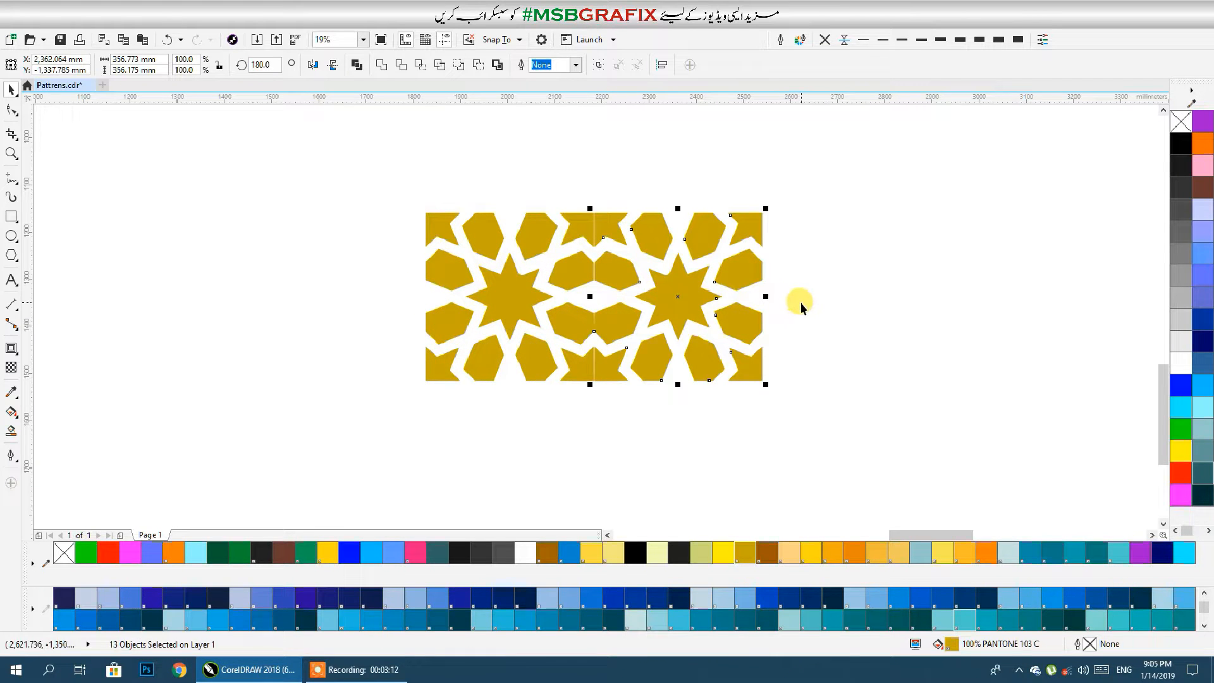
{"action": "key", "text": "Delete"}
{"action": "left_click_drag", "start_coordinate": [331, 182], "coordinate": [645, 416]}
Fill only the central eight-pointed star with brown.
{"action": "scroll", "coordinate": [569, 358], "scroll_direction": "up", "scroll_amount": 2}
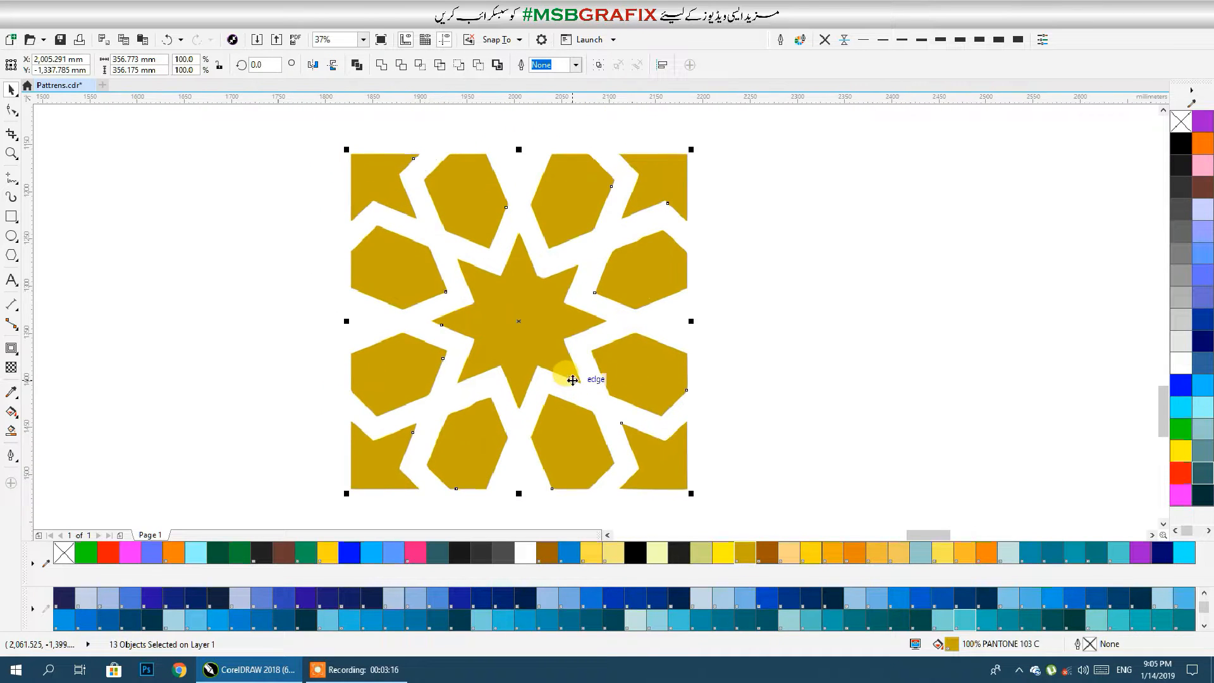
{"action": "left_click", "coordinate": [786, 344]}
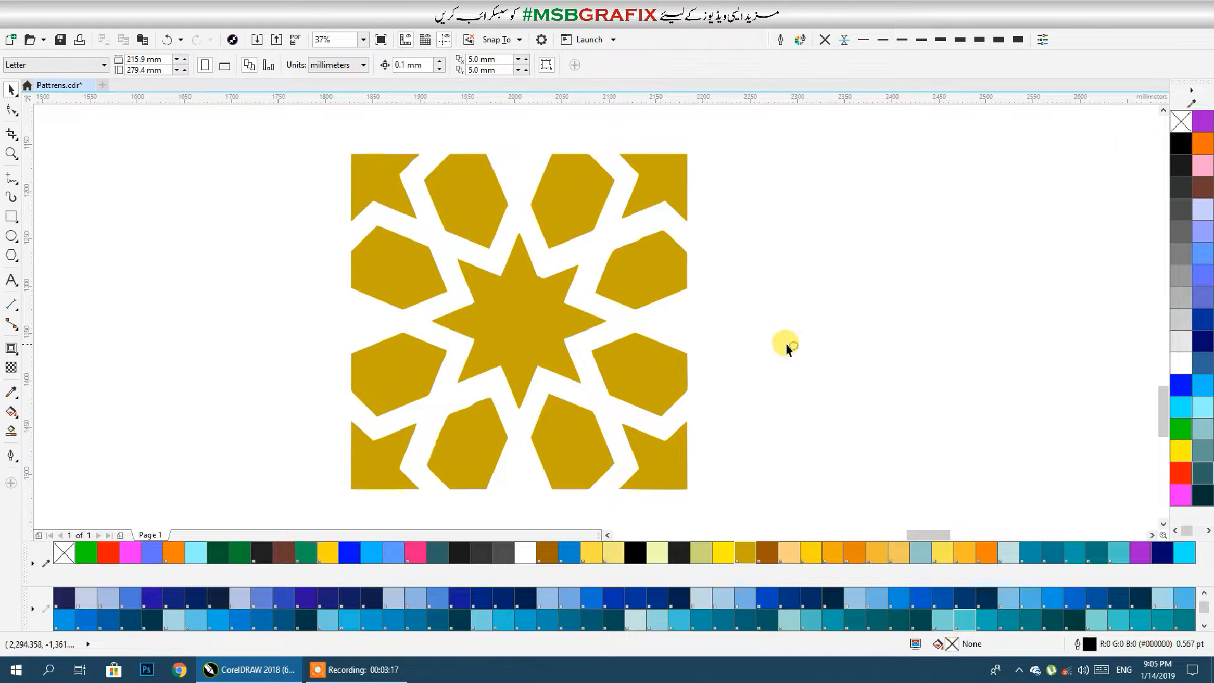
{"action": "left_click", "coordinate": [529, 309]}
{"action": "left_click", "coordinate": [702, 552]}
{"action": "scroll", "coordinate": [612, 598], "scroll_direction": "down", "scroll_amount": 2}
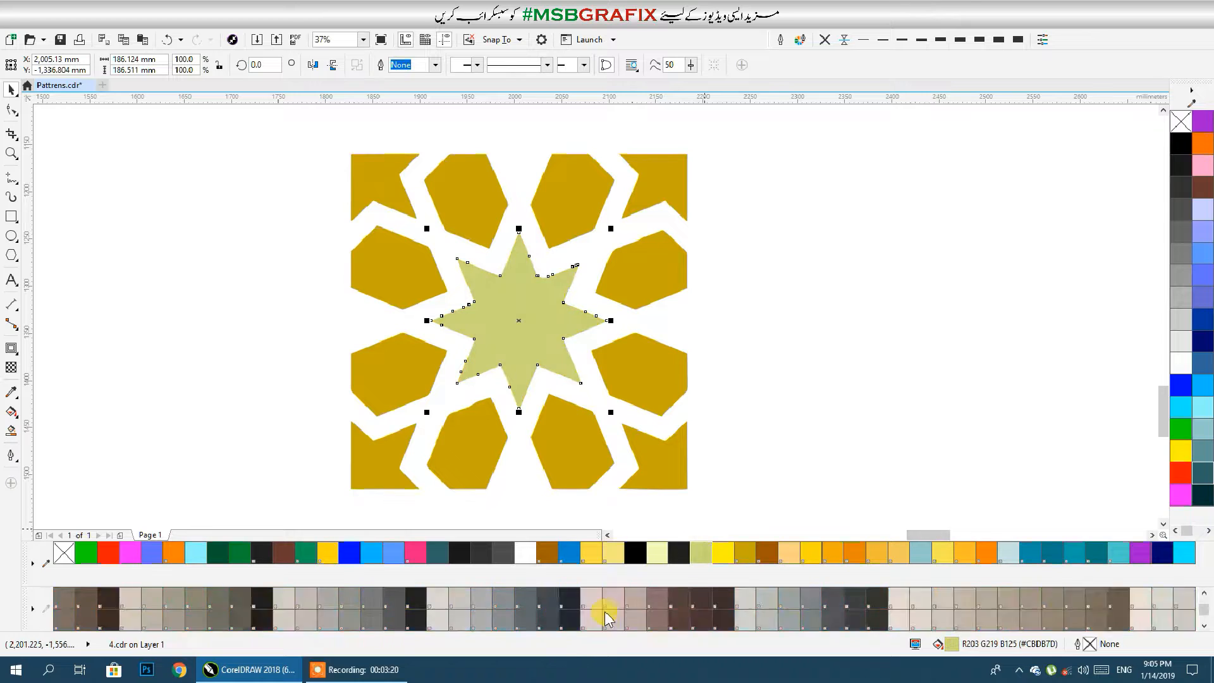
{"action": "left_click", "coordinate": [611, 597]}
Select the eight petal shapes around the star and fill them with medium blue.
{"action": "left_click", "coordinate": [640, 309]}
{"action": "left_click", "coordinate": [635, 293]}
{"action": "left_click", "coordinate": [573, 222], "text": "shift"}
{"action": "left_click", "coordinate": [471, 198], "text": "shift"}
{"action": "left_click", "coordinate": [382, 257], "text": "shift"}
{"action": "left_click", "coordinate": [390, 364], "text": "shift"}
{"action": "left_click", "coordinate": [454, 440], "text": "shift"}
{"action": "left_click", "coordinate": [556, 438], "text": "shift"}
{"action": "left_click", "coordinate": [650, 401], "text": "shift"}
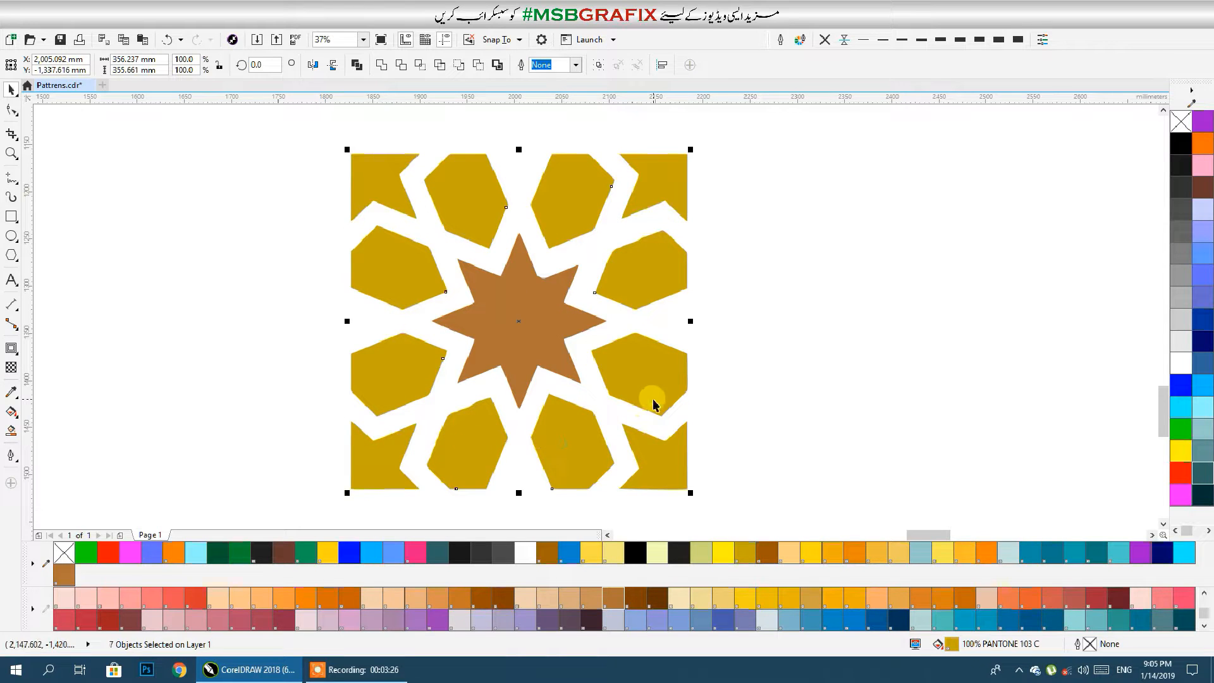
{"action": "left_click", "coordinate": [569, 552]}
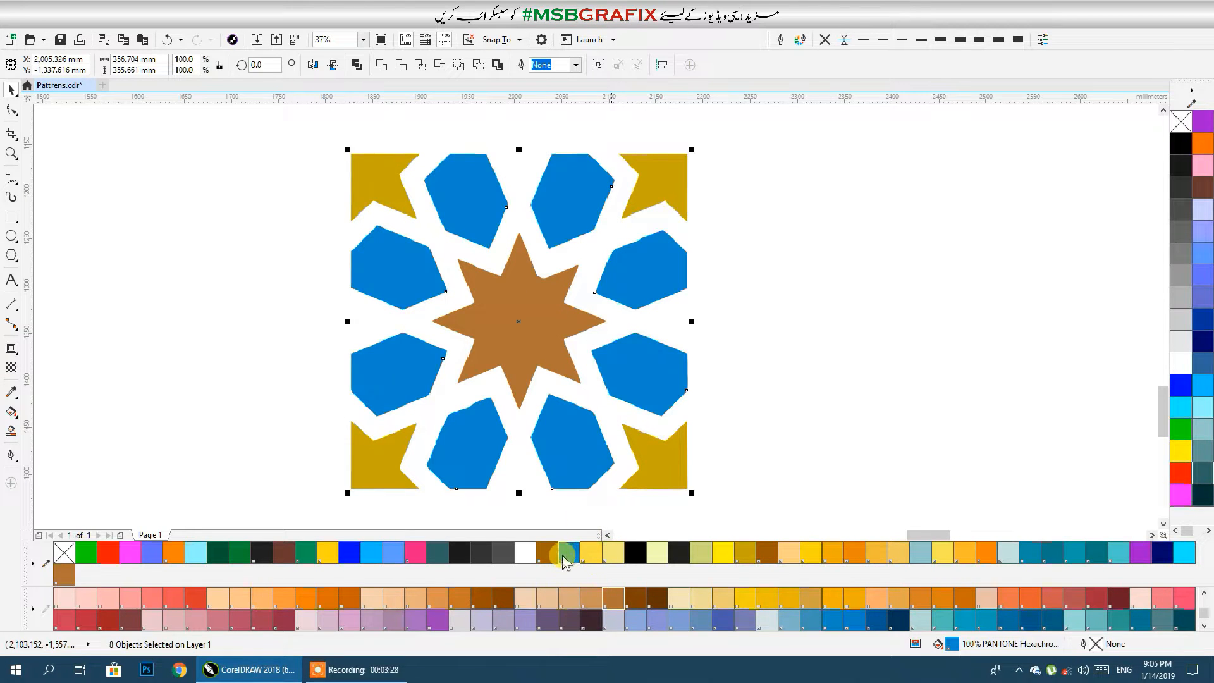
Select the four corner pieces of the tile and fill them with pure blue #0000FF.
{"action": "left_click", "coordinate": [651, 458]}
{"action": "left_click", "coordinate": [670, 203], "text": "shift"}
{"action": "left_click", "coordinate": [392, 158], "text": "shift"}
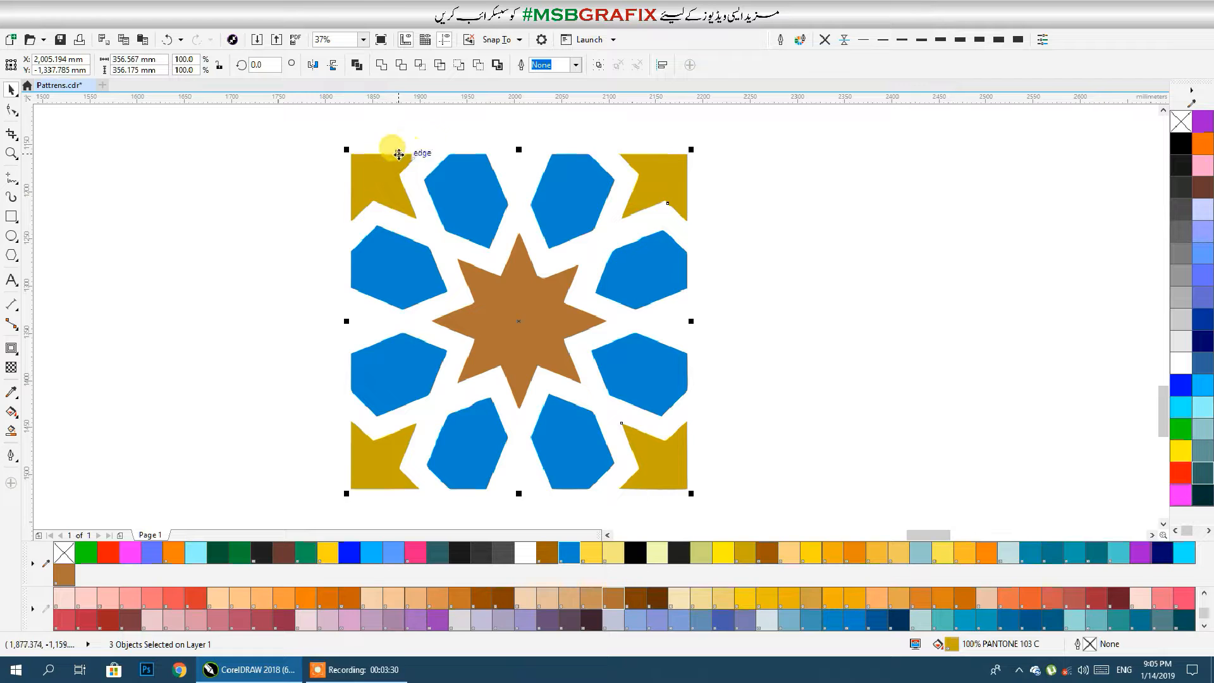
{"action": "left_click", "coordinate": [380, 454], "text": "shift"}
{"action": "left_click", "coordinate": [1207, 407]}
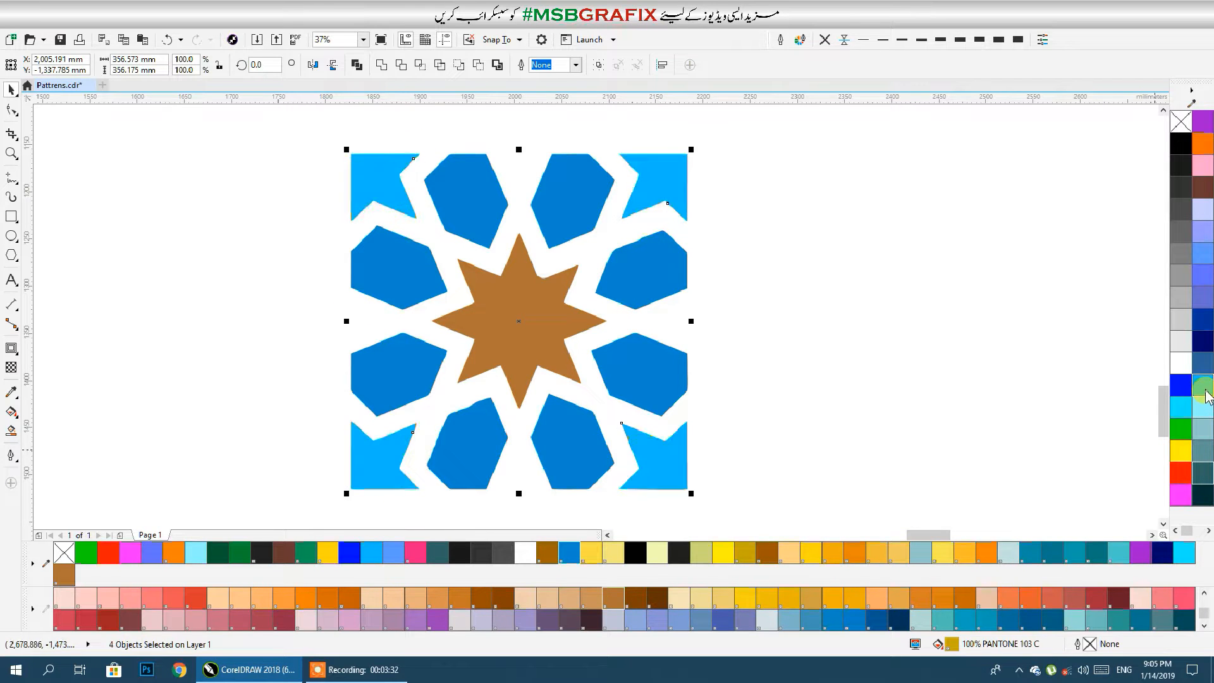
{"action": "left_click", "coordinate": [1181, 383]}
{"action": "scroll", "coordinate": [827, 271], "scroll_direction": "down", "scroll_amount": 2}
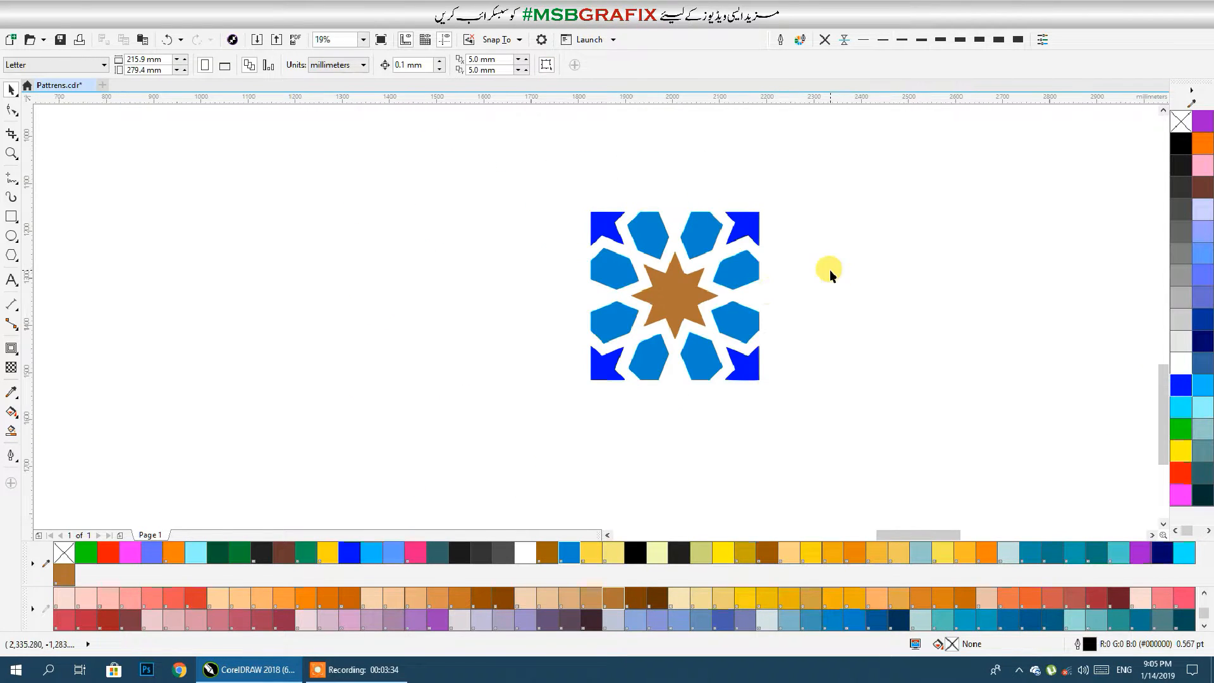
Recolour the central star periwinkle blue after trying a lighter blue.
{"action": "left_click", "coordinate": [683, 291]}
{"action": "left_click", "coordinate": [1203, 407]}
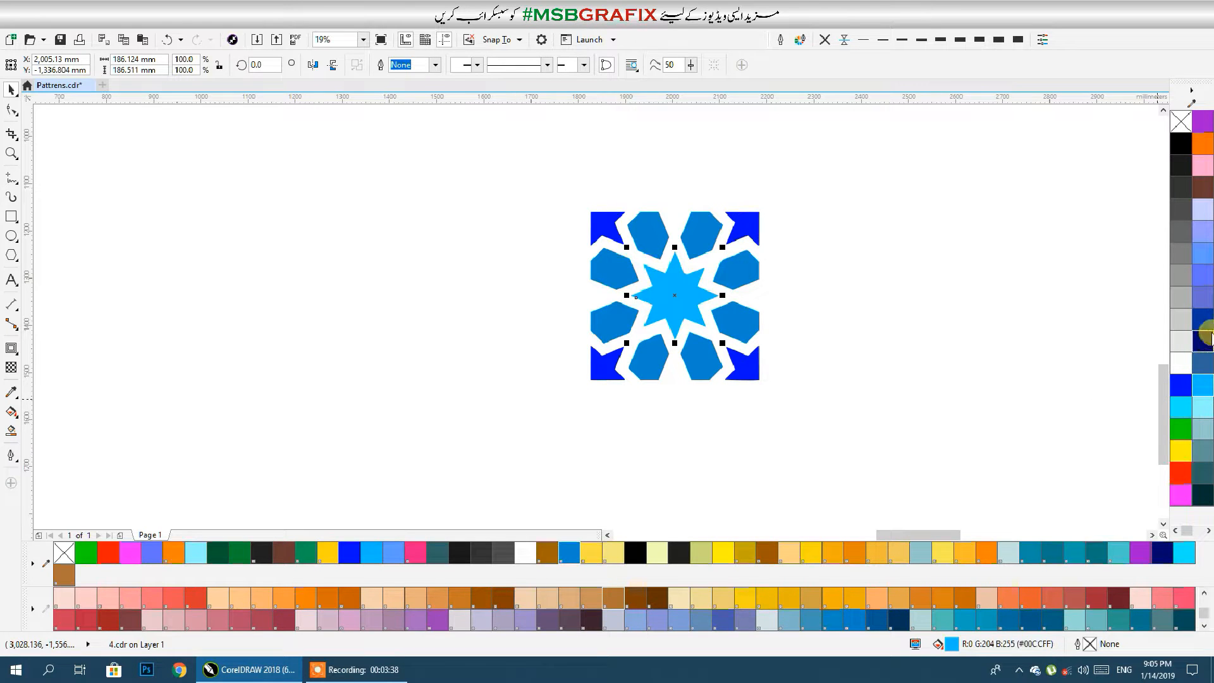
{"action": "left_click", "coordinate": [1204, 278]}
{"action": "left_click", "coordinate": [970, 283]}
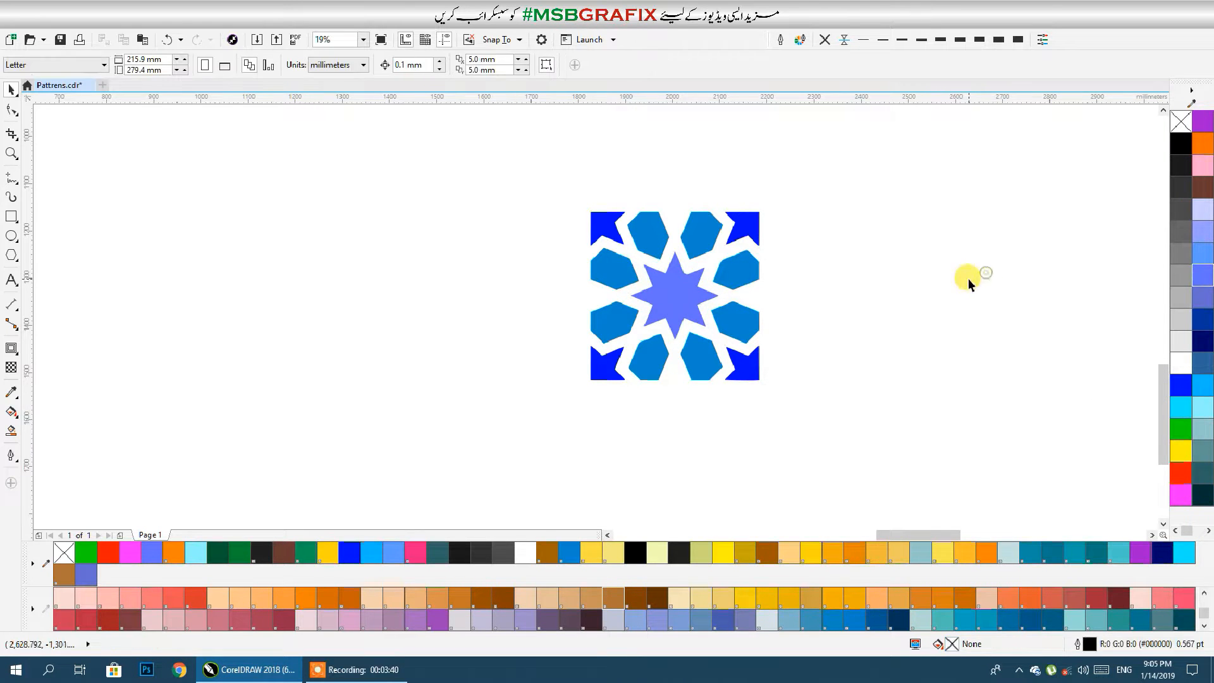
Select the eight petals around the star and group them.
{"action": "left_click", "coordinate": [745, 263]}
{"action": "left_click", "coordinate": [703, 239], "text": "shift"}
{"action": "left_click", "coordinate": [614, 273], "text": "shift"}
{"action": "left_click", "coordinate": [611, 313], "text": "shift"}
{"action": "left_click", "coordinate": [638, 344], "text": "shift"}
{"action": "left_click", "coordinate": [696, 352], "text": "shift"}
{"action": "left_click", "coordinate": [741, 325], "text": "shift"}
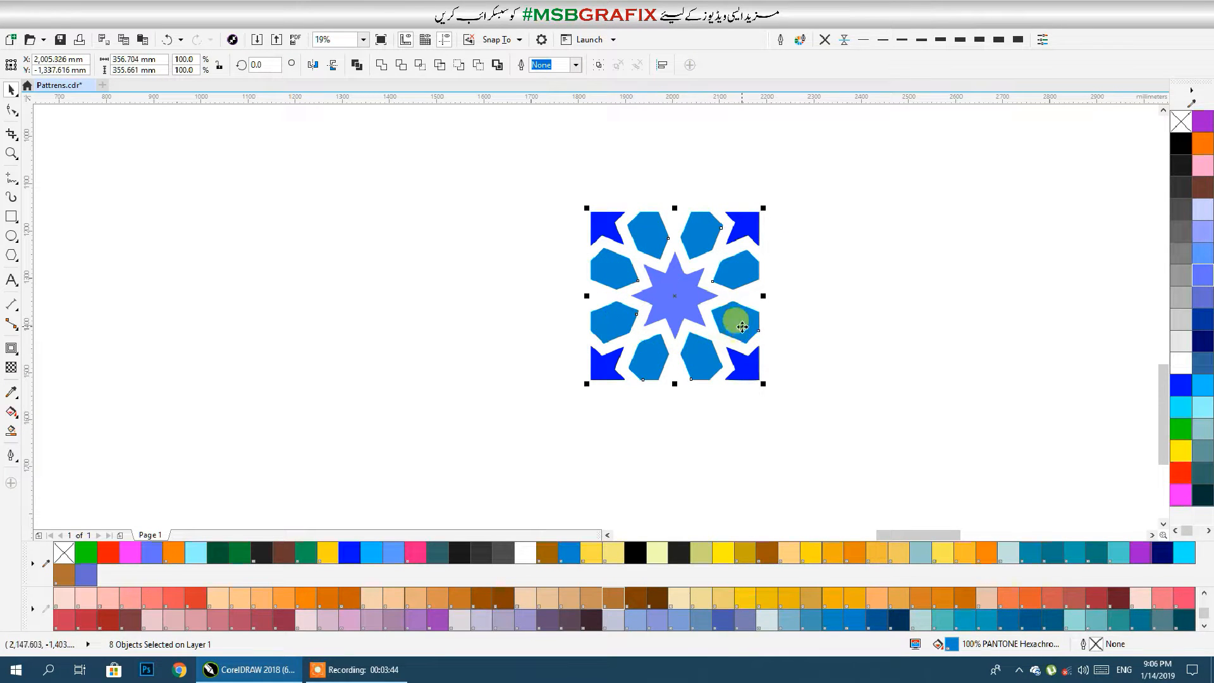
{"action": "key", "text": "ctrl+t"}
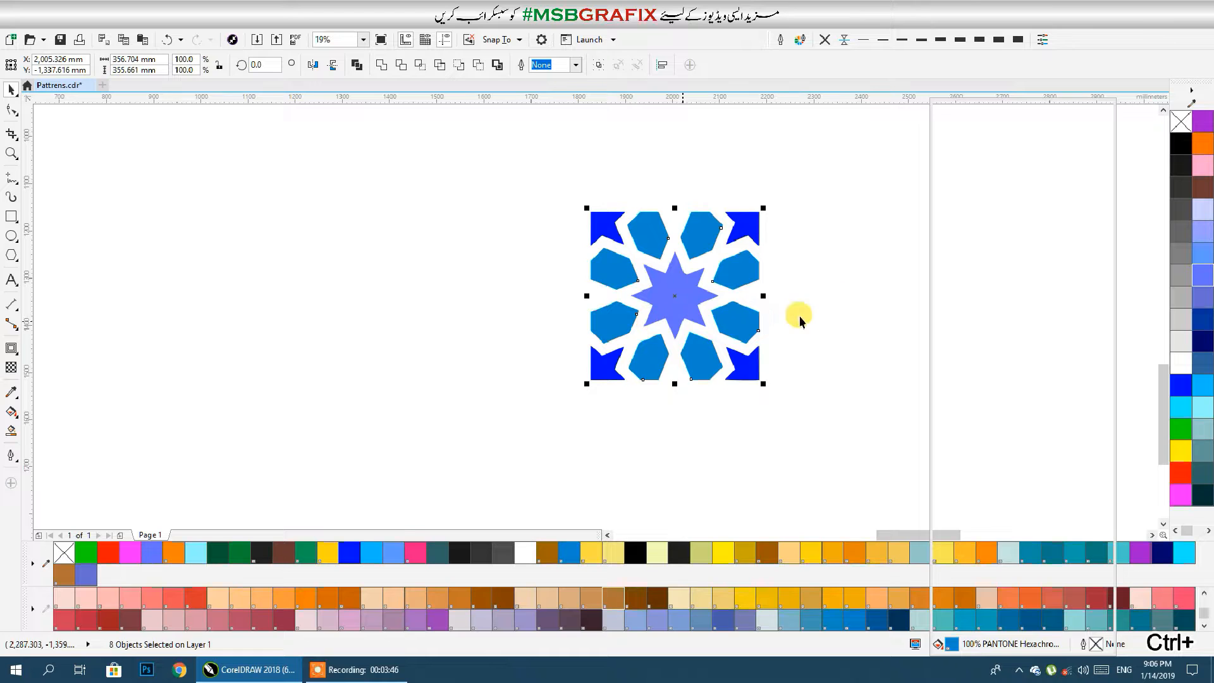
{"action": "key", "text": "ctrl+g"}
{"action": "left_click", "coordinate": [1106, 108]}
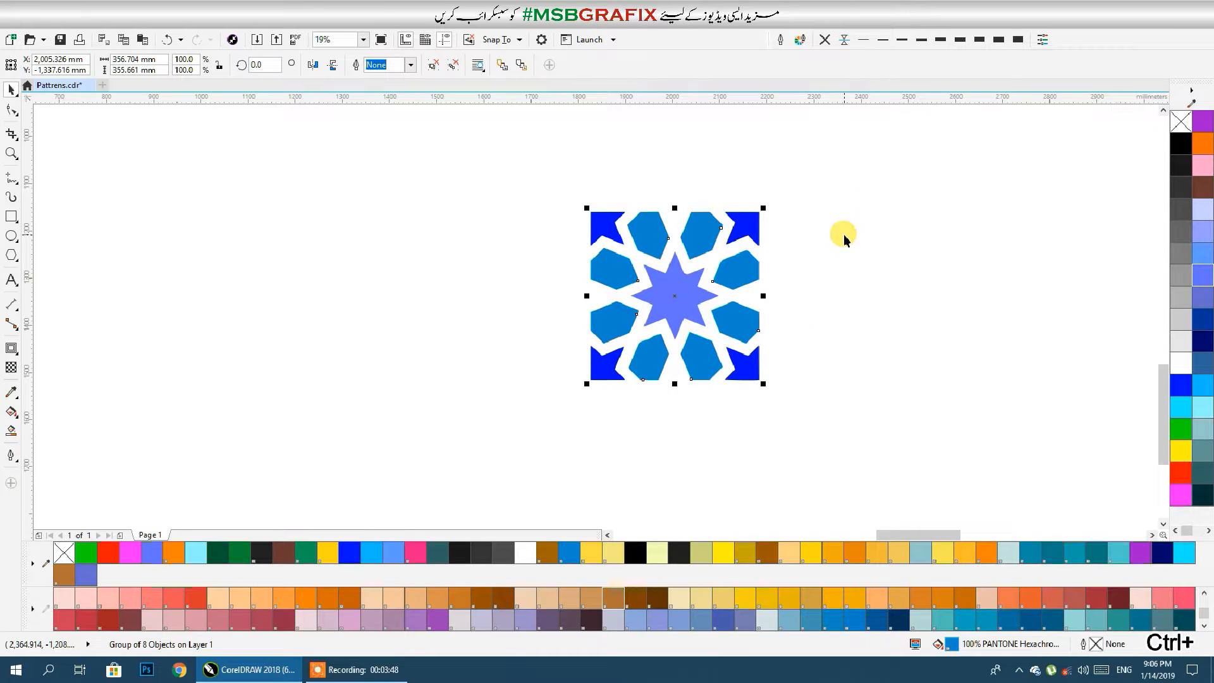
Try several teal fills on the petal group and set it to pale cyan #99FFFF.
{"action": "left_click", "coordinate": [917, 554]}
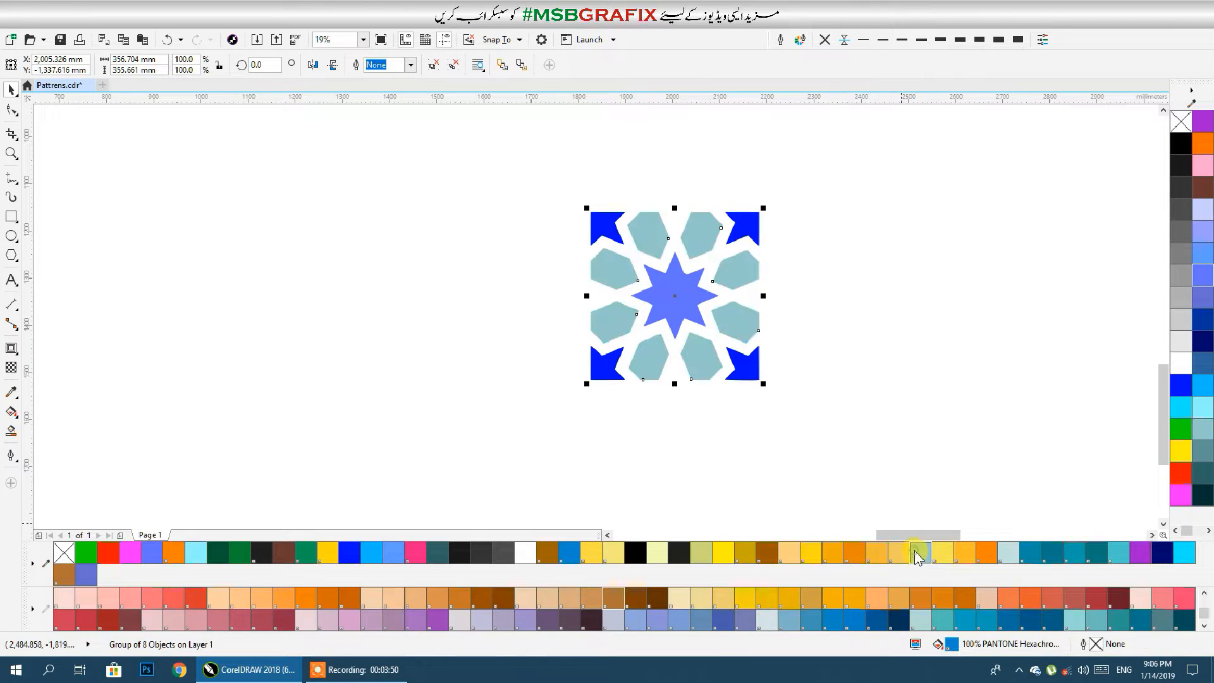
{"action": "left_click", "coordinate": [1075, 554]}
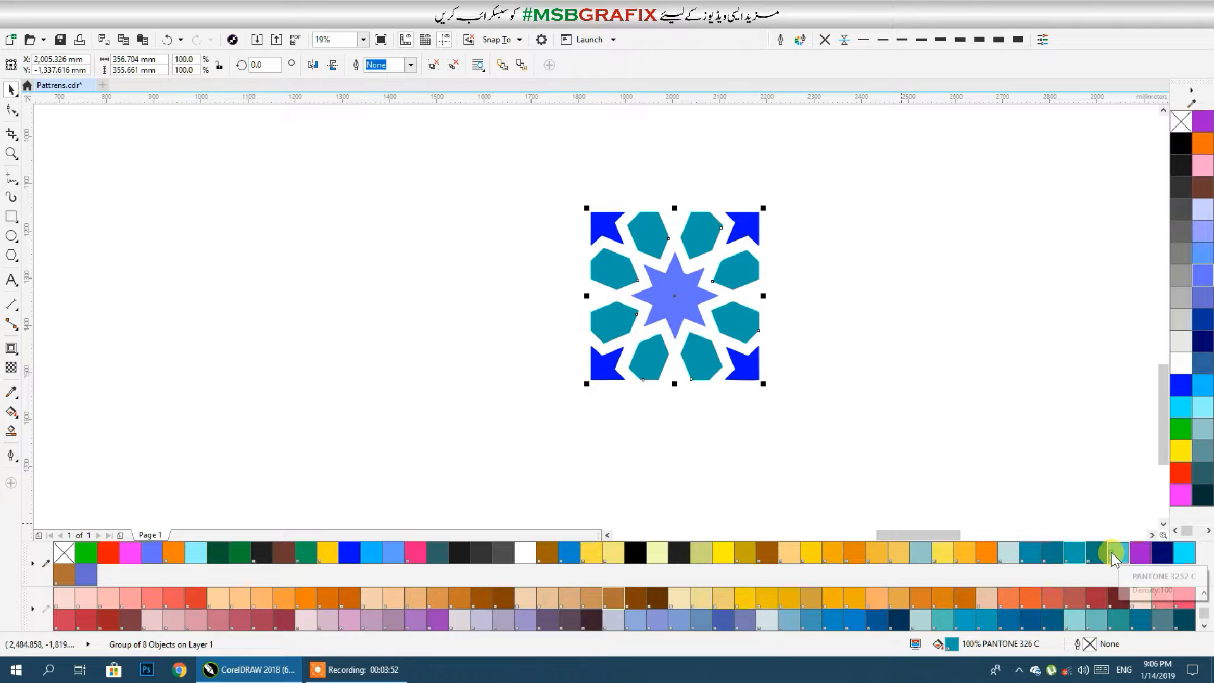
{"action": "left_click", "coordinate": [1113, 554]}
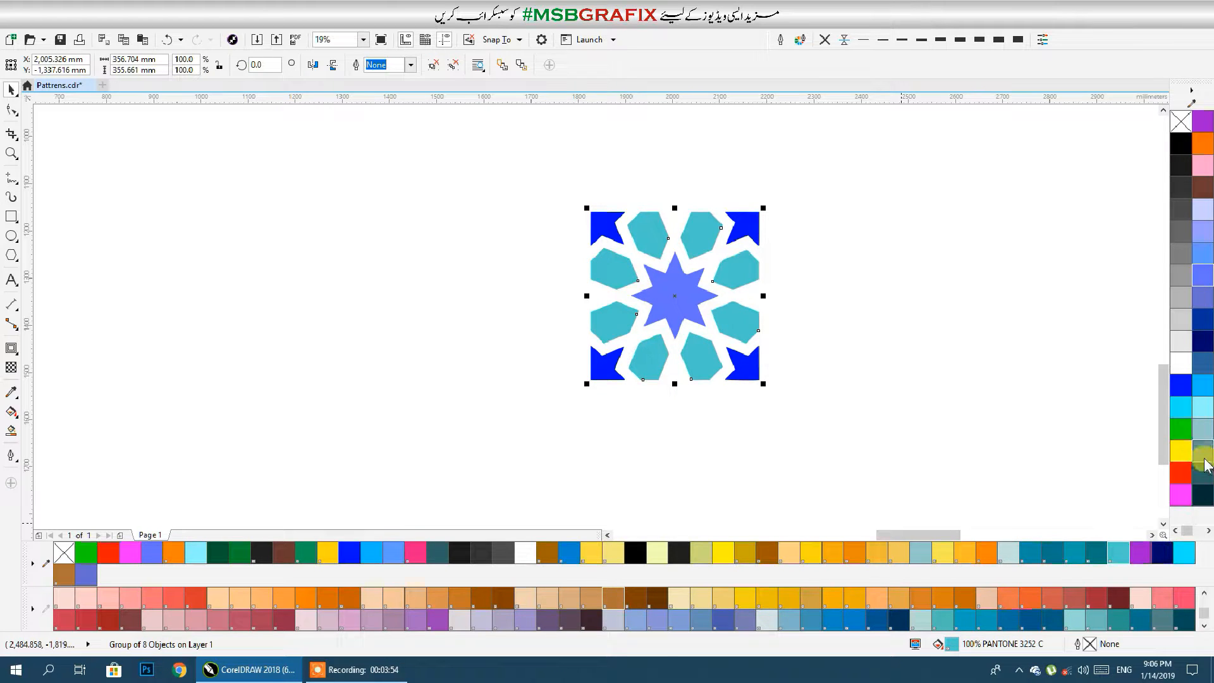
{"action": "left_click", "coordinate": [1203, 428]}
{"action": "left_click", "coordinate": [1202, 410]}
{"action": "left_click", "coordinate": [966, 357]}
Group the four corner pieces of the tile and fill the group with dark teal blue.
{"action": "left_click", "coordinate": [752, 368]}
{"action": "left_click", "coordinate": [745, 225]}
{"action": "left_click", "coordinate": [593, 220]}
{"action": "left_click", "coordinate": [606, 362]}
{"action": "left_click", "coordinate": [604, 221], "text": "shift"}
{"action": "left_click", "coordinate": [737, 221], "text": "shift"}
{"action": "left_click", "coordinate": [754, 358], "text": "shift"}
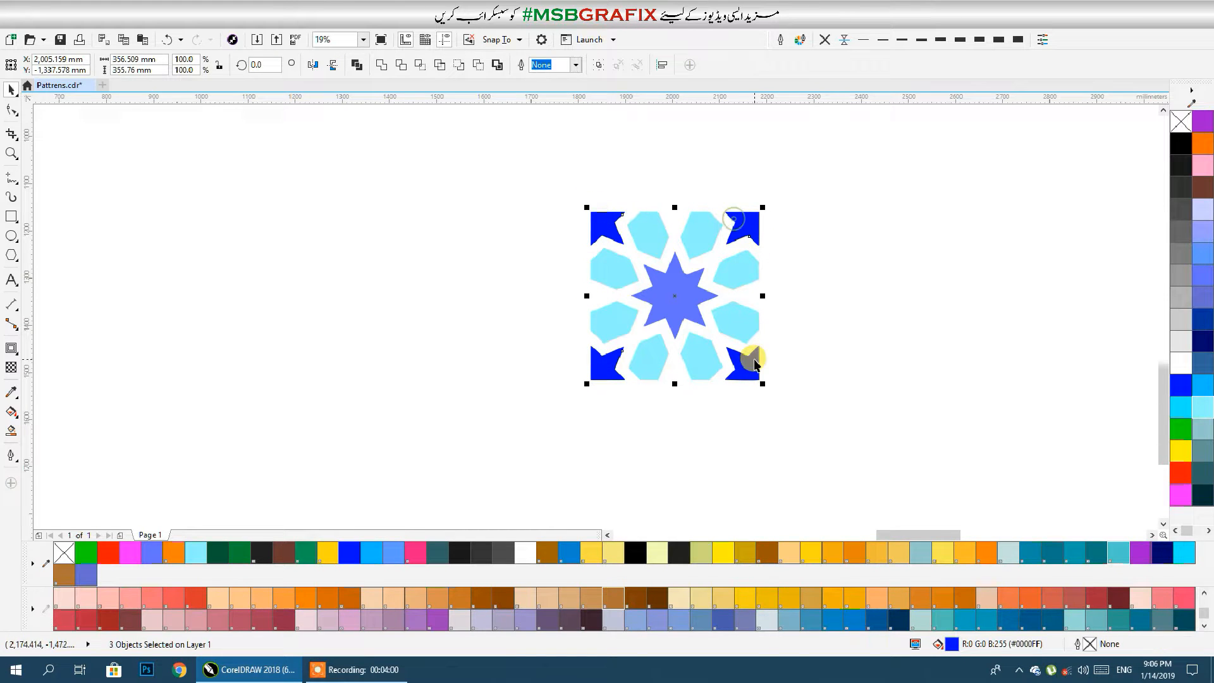
{"action": "key", "text": "ctrl+g"}
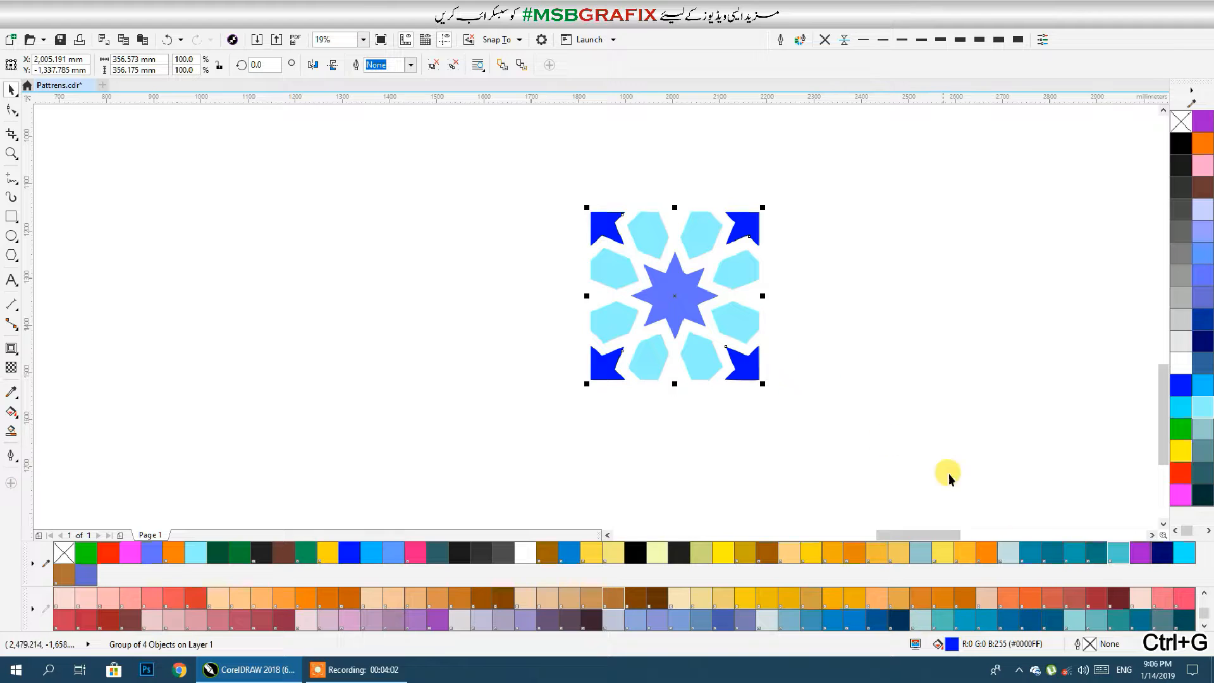
{"action": "left_click", "coordinate": [1029, 553]}
Fill the petal group with a teal slightly lighter than the corner pieces.
{"action": "left_click", "coordinate": [718, 267]}
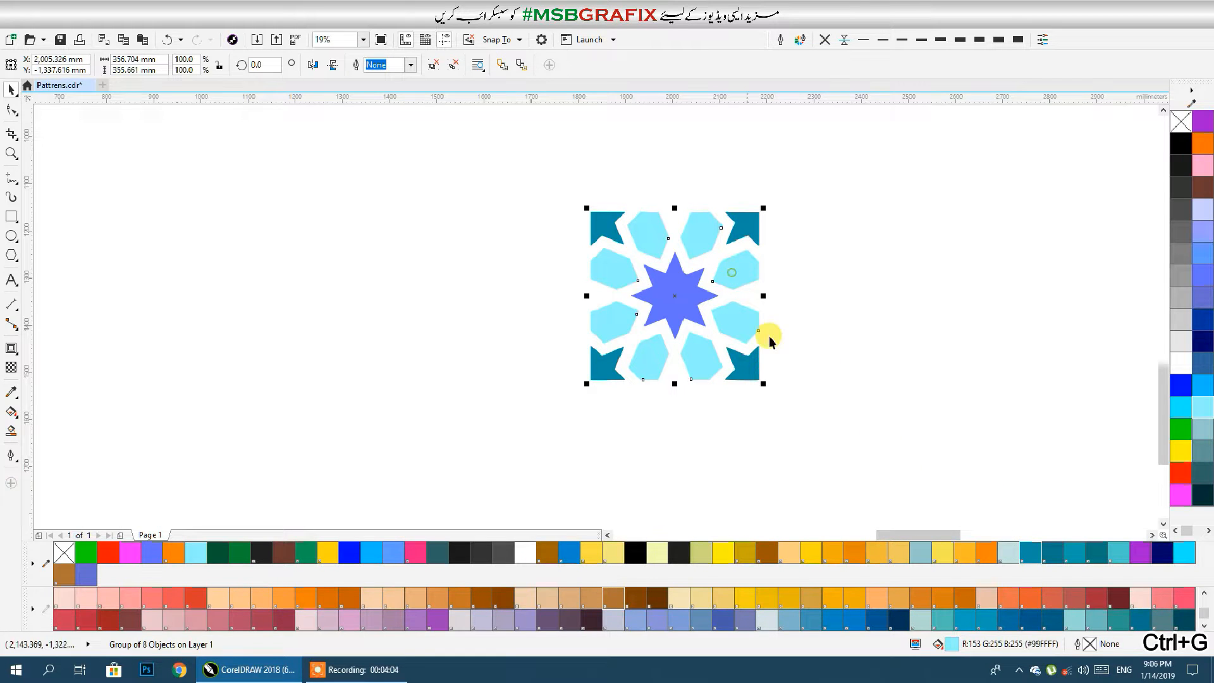
{"action": "left_click", "coordinate": [1054, 554]}
{"action": "left_click", "coordinate": [1076, 554]}
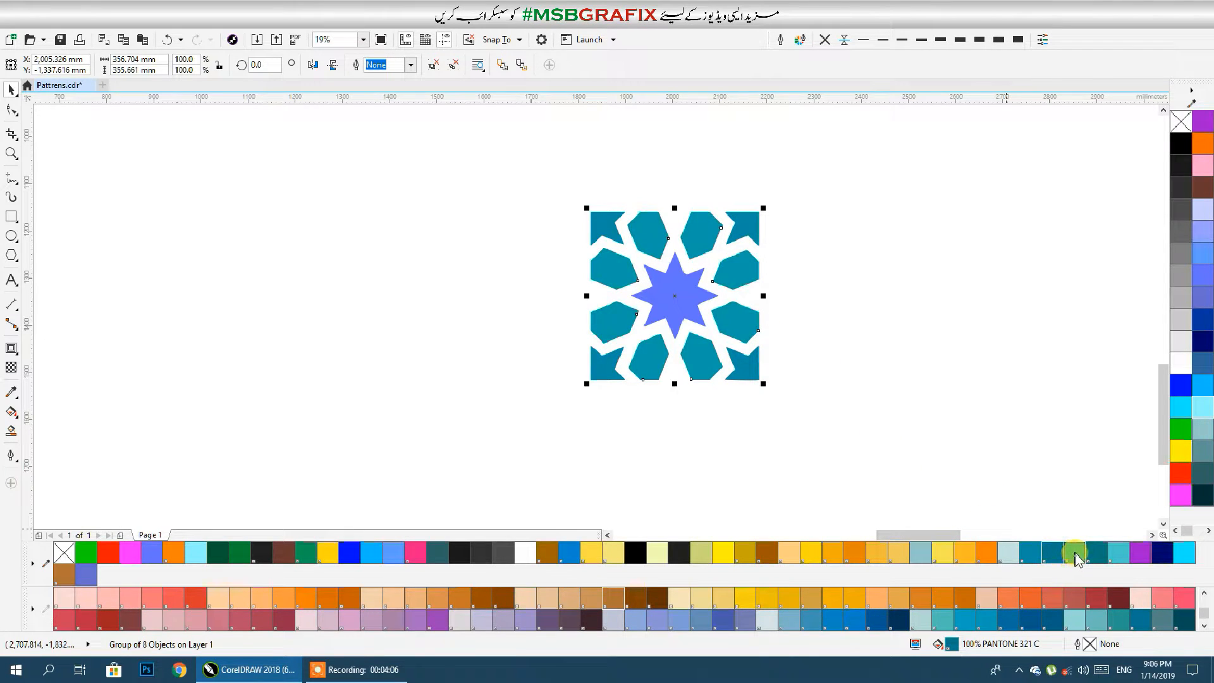
Fill the central star with bright sky blue and select the whole tile.
{"action": "left_click", "coordinate": [692, 304]}
{"action": "left_click", "coordinate": [373, 554]}
{"action": "left_click", "coordinate": [741, 442]}
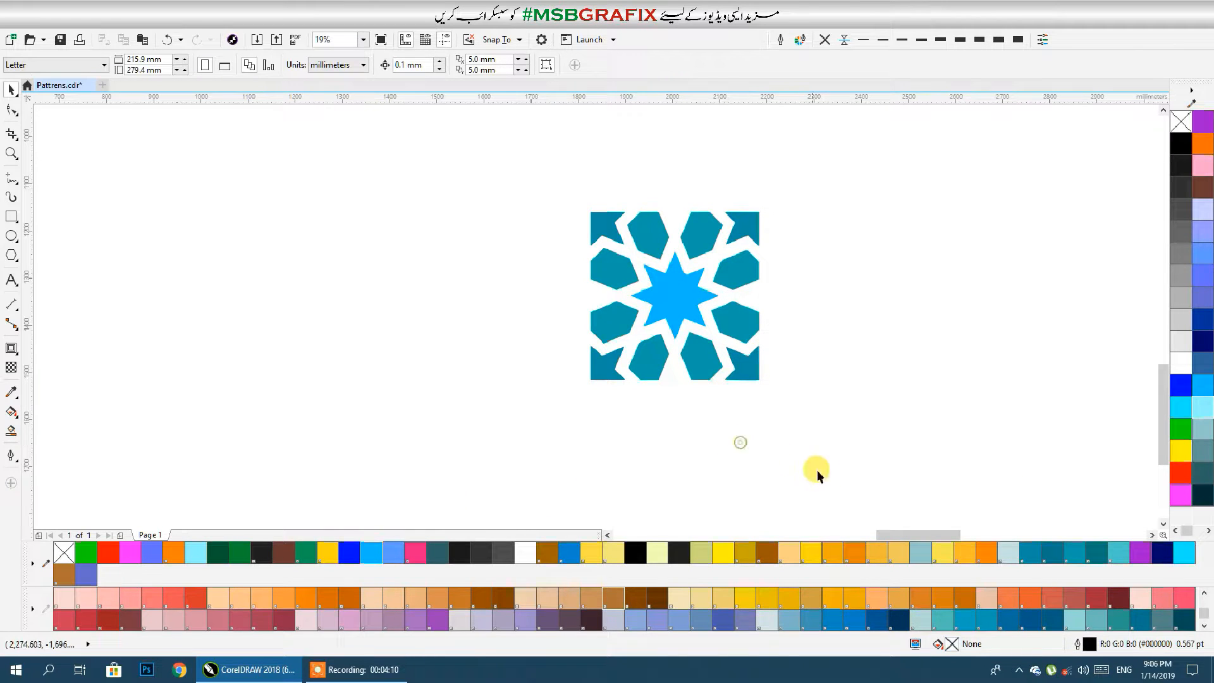
{"action": "left_click_drag", "start_coordinate": [831, 471], "coordinate": [548, 167]}
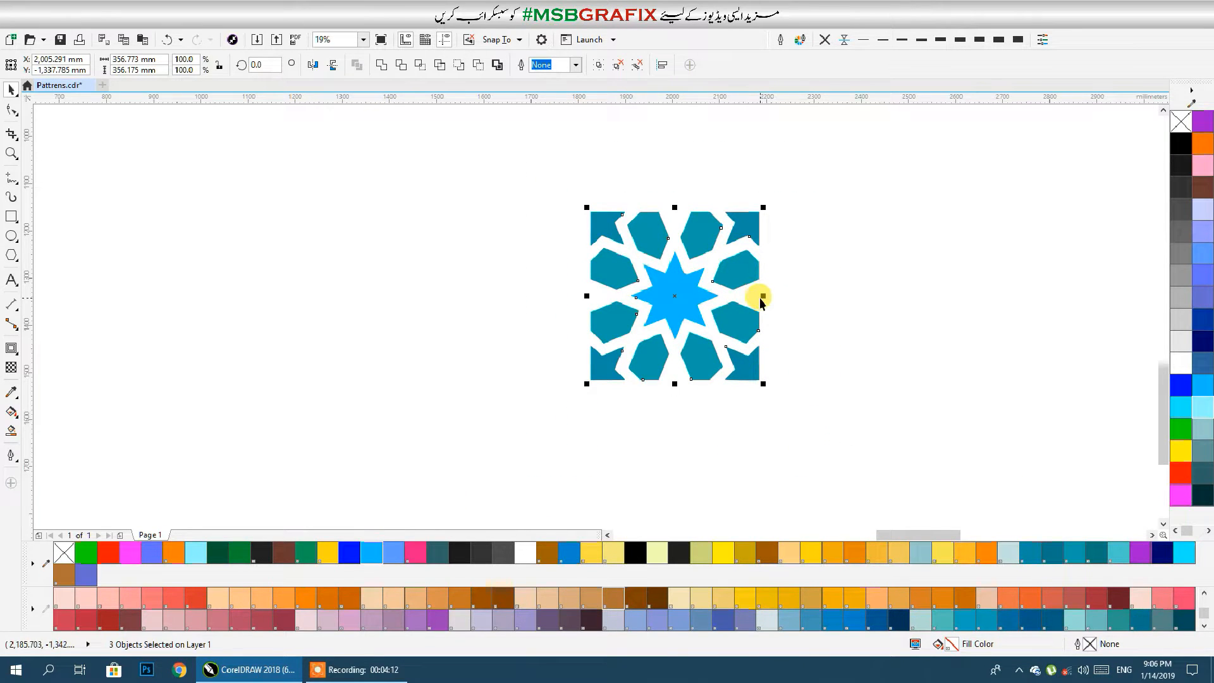
Mirror-copy the teal and blue star tile to its left and repeat until the row holds five tiles.
{"action": "left_click_drag", "start_coordinate": [763, 296], "coordinate": [561, 282]}
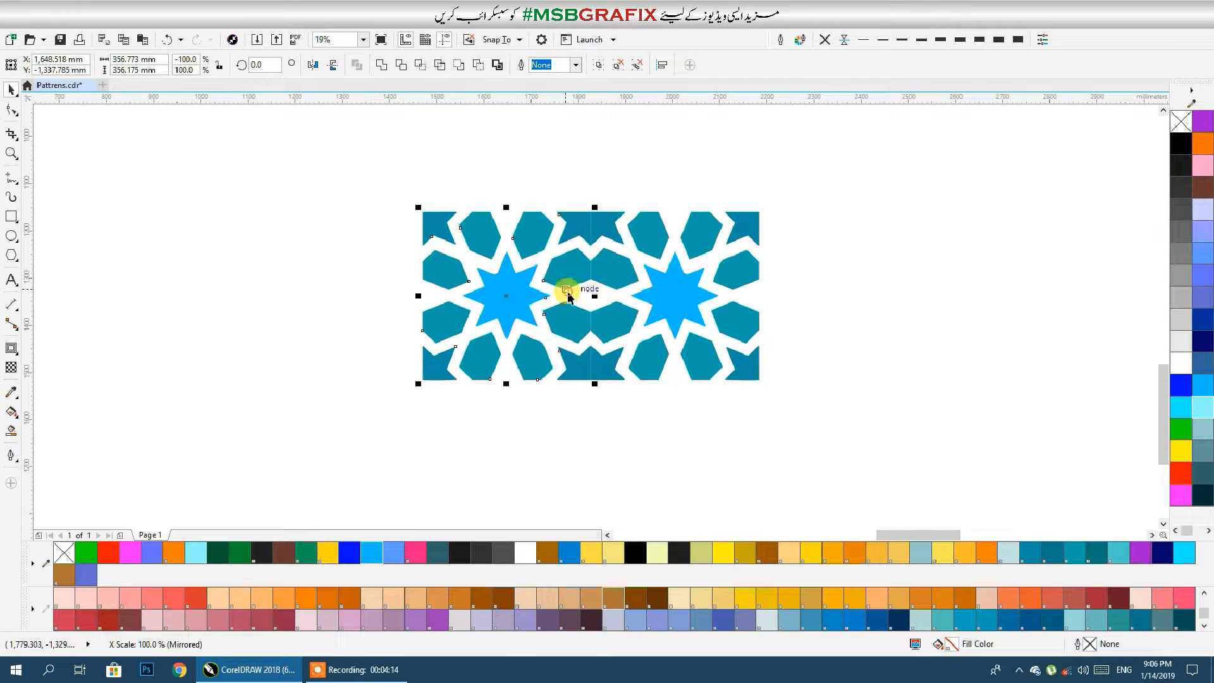
{"action": "key", "text": "ctrl+r"}
{"action": "key", "text": "ctrl+r"}
{"action": "key", "text": "ctrl+r"}
{"action": "scroll", "coordinate": [938, 325], "scroll_direction": "down", "scroll_amount": 2}
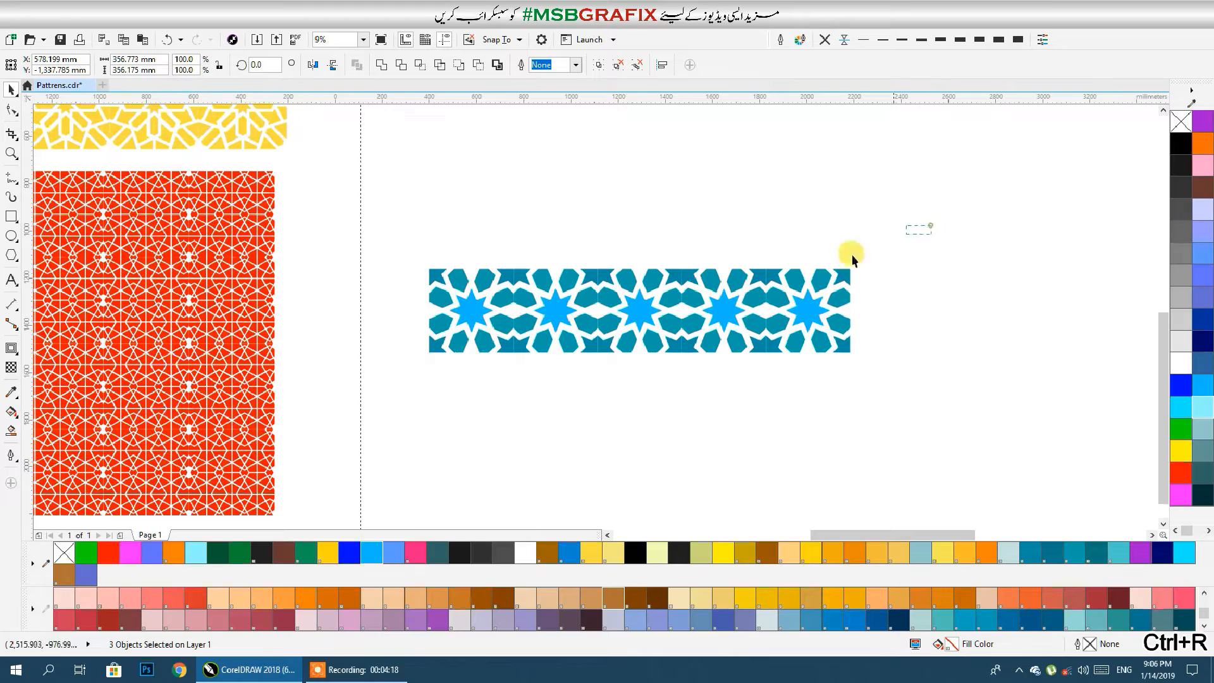
Mirror-copy the whole five-tile row downward and repeat until the swatch is five rows high.
{"action": "left_click_drag", "start_coordinate": [410, 358], "coordinate": [410, 358]}
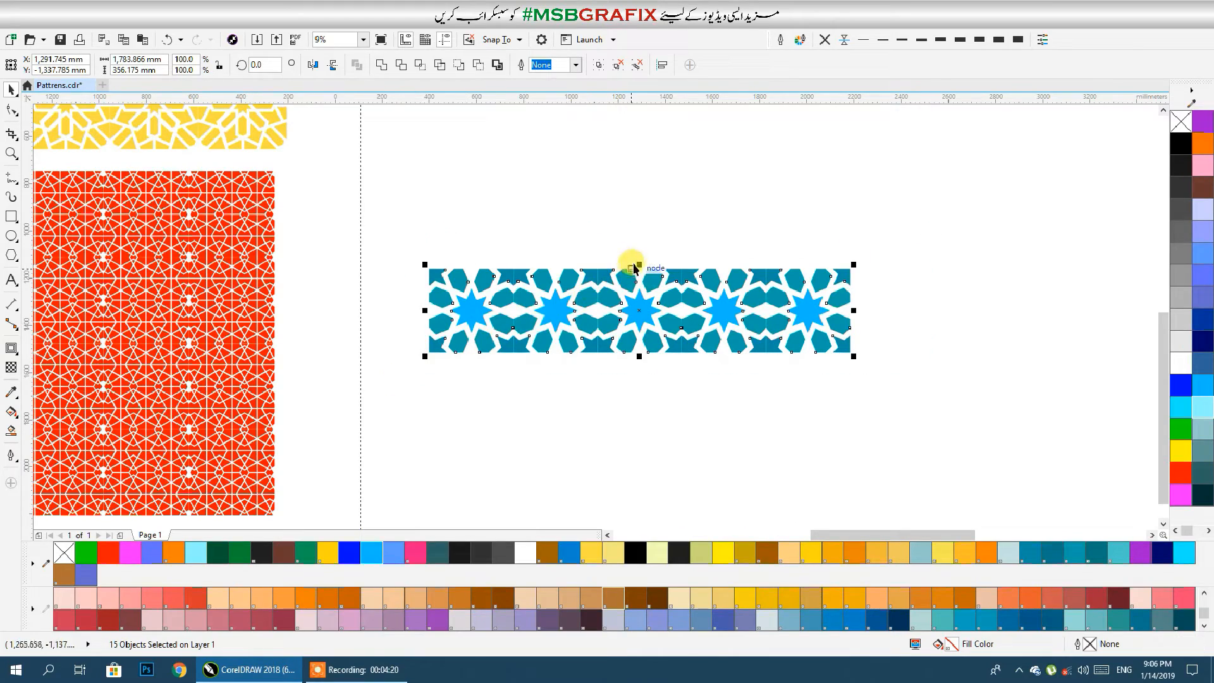
{"action": "left_click_drag", "start_coordinate": [640, 263], "coordinate": [654, 390]}
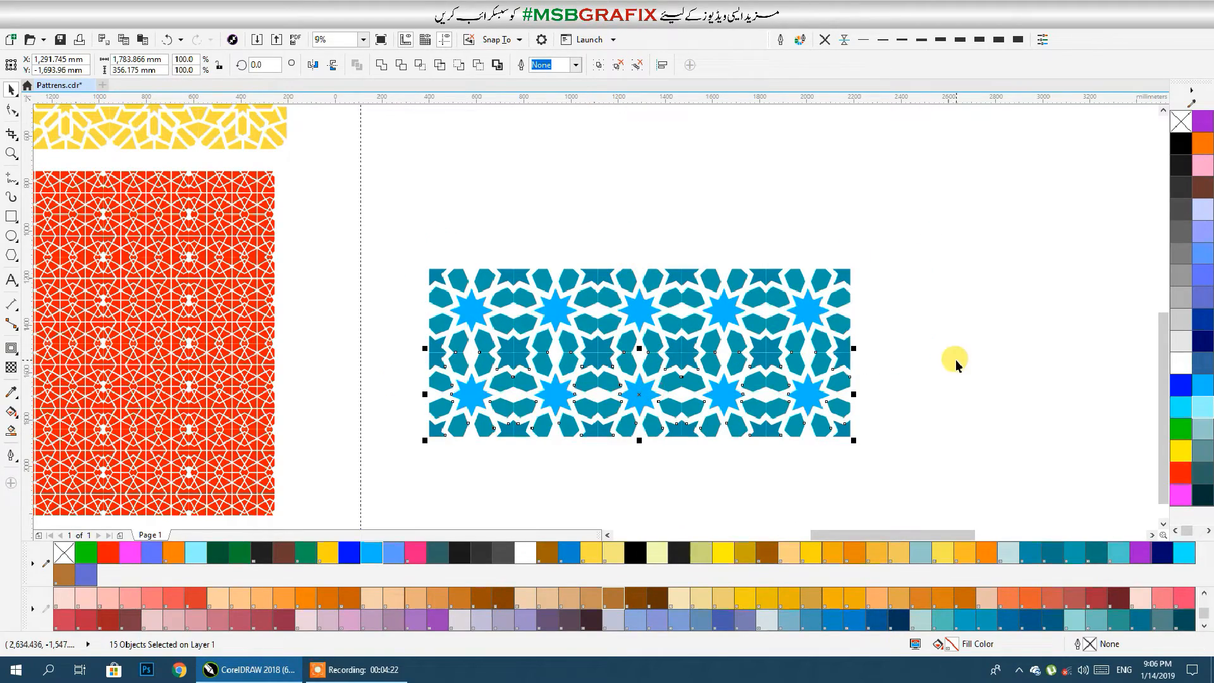
{"action": "key", "text": "ctrl+r"}
{"action": "scroll", "coordinate": [955, 359], "scroll_direction": "down", "scroll_amount": 2}
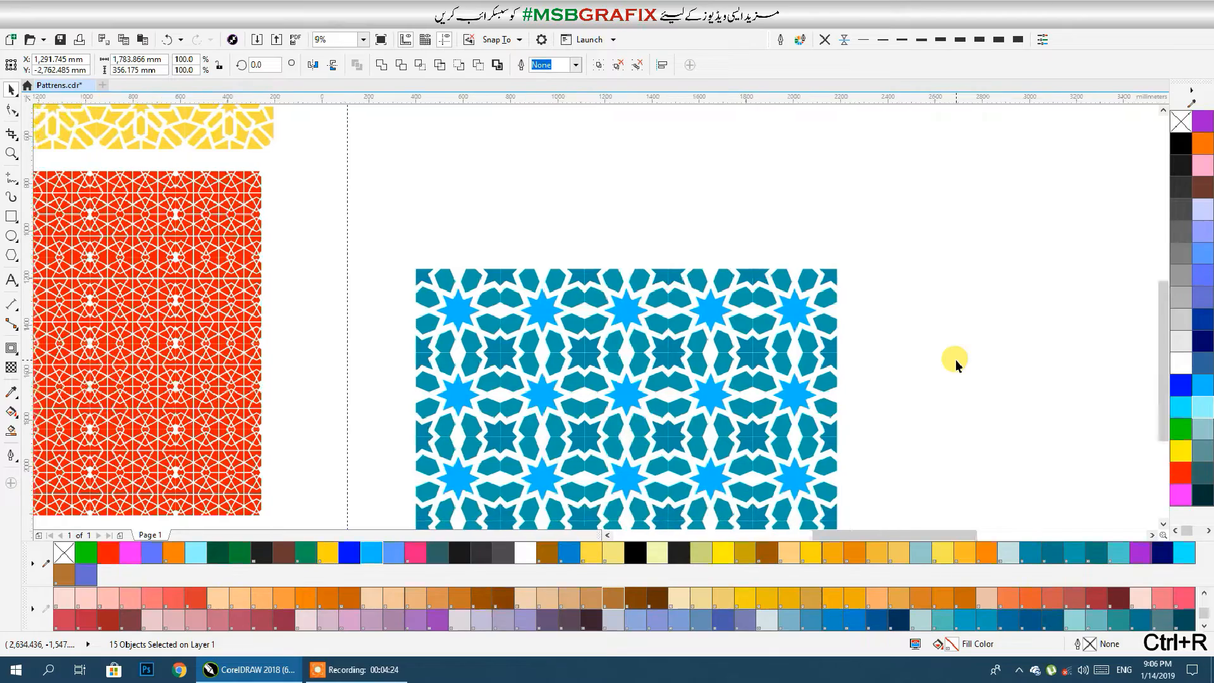
{"action": "scroll", "coordinate": [955, 360], "scroll_direction": "down", "scroll_amount": 2}
Move the finished teal star swatch beside the other finished swatches, to the left of the bright blue one.
{"action": "left_click_drag", "start_coordinate": [954, 381], "coordinate": [810, 378]}
{"action": "left_click", "coordinate": [810, 361]}
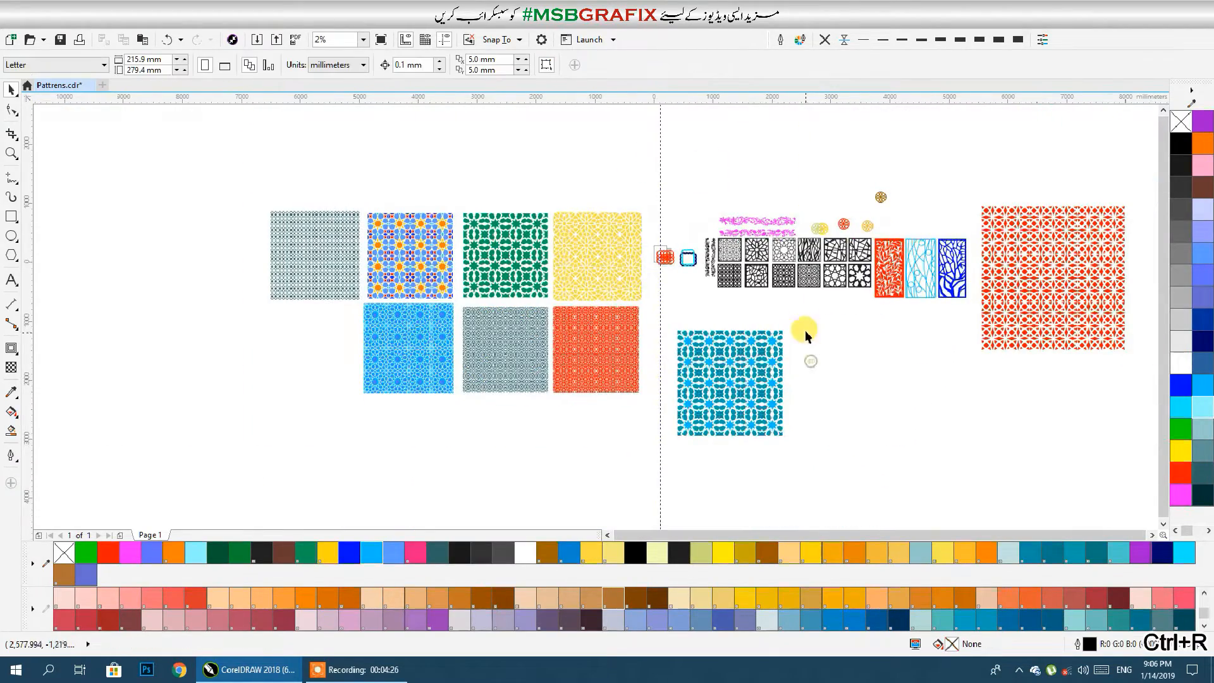
{"action": "left_click_drag", "start_coordinate": [750, 349], "coordinate": [340, 329]}
{"action": "left_click_drag", "start_coordinate": [414, 442], "coordinate": [283, 423]}
{"action": "left_click", "coordinate": [538, 444]}
Place a copy of the black twelve-pointed star panel in the empty area below and enlarge it to about 798 mm square.
{"action": "scroll", "coordinate": [257, 379], "scroll_direction": "up", "scroll_amount": 7}
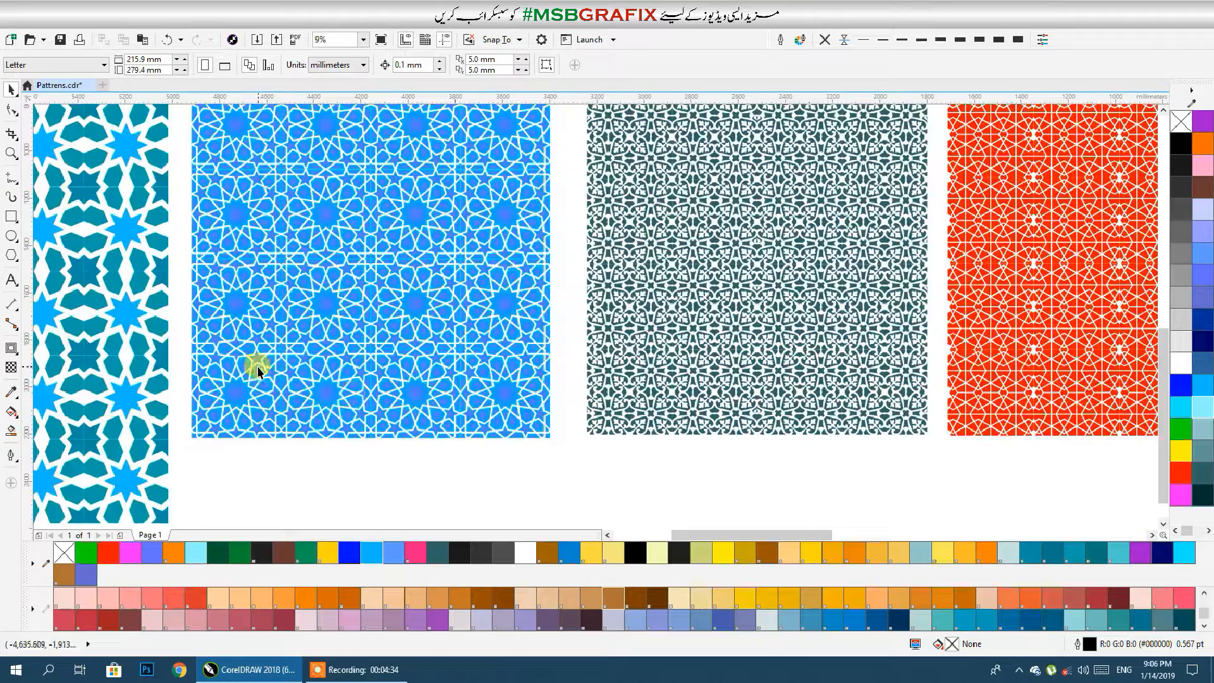
{"action": "scroll", "coordinate": [161, 340], "scroll_direction": "down", "scroll_amount": 8}
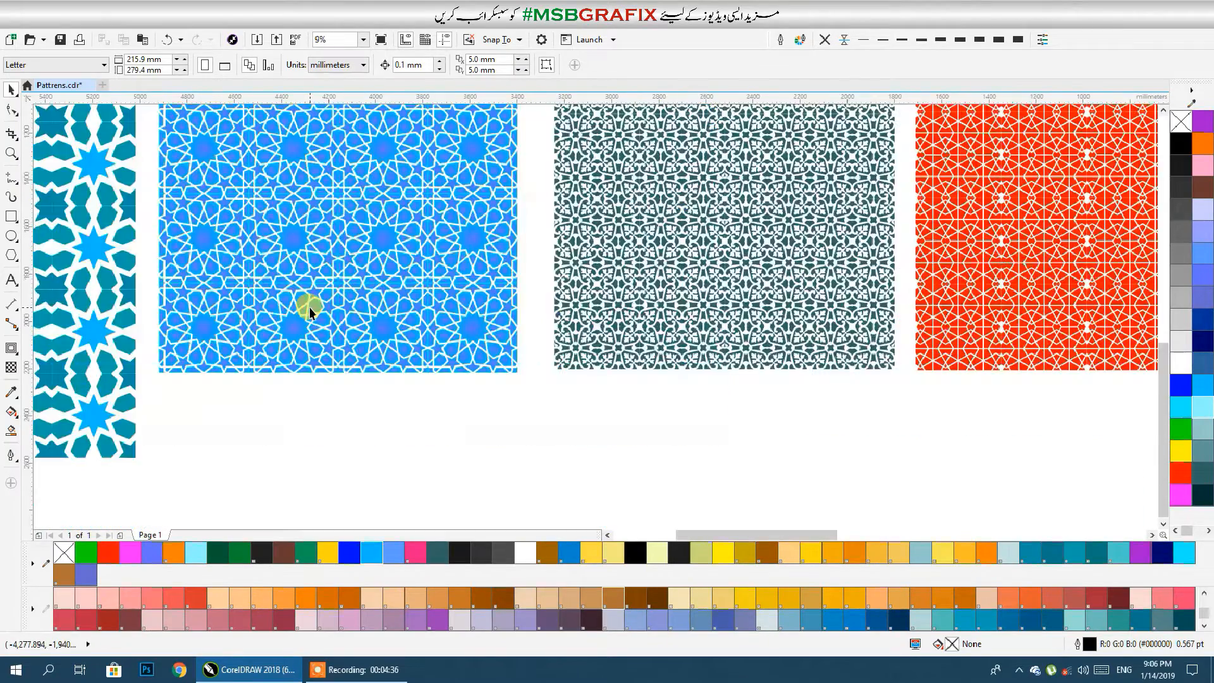
{"action": "scroll", "coordinate": [529, 340], "scroll_direction": "up", "scroll_amount": 5}
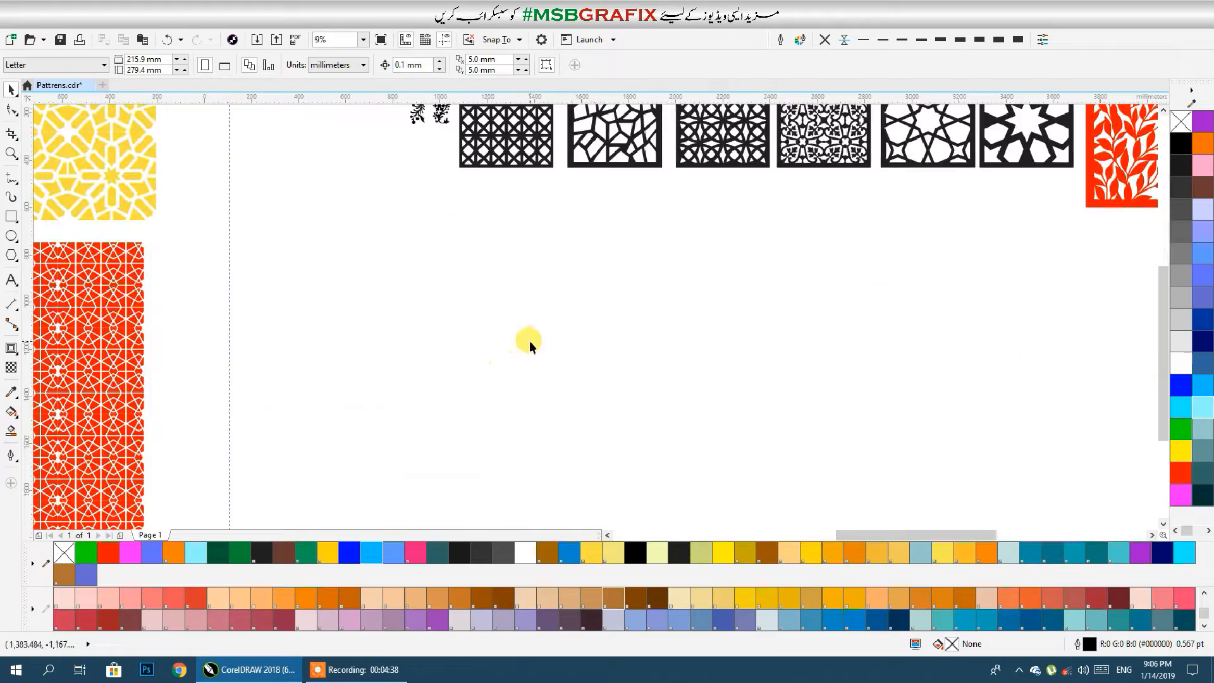
{"action": "left_click_drag", "start_coordinate": [504, 348], "coordinate": [501, 382]}
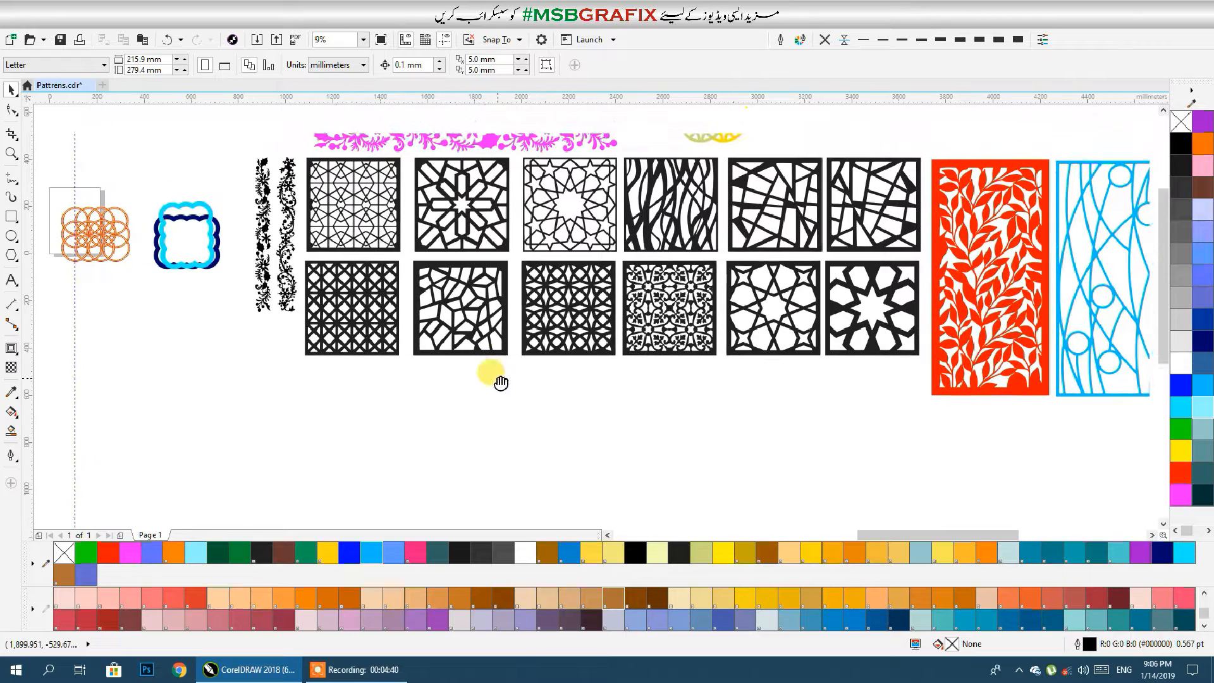
{"action": "left_click", "coordinate": [588, 227]}
{"action": "left_click_drag", "start_coordinate": [594, 201], "coordinate": [553, 171]}
{"action": "left_click_drag", "start_coordinate": [476, 255], "coordinate": [662, 422]}
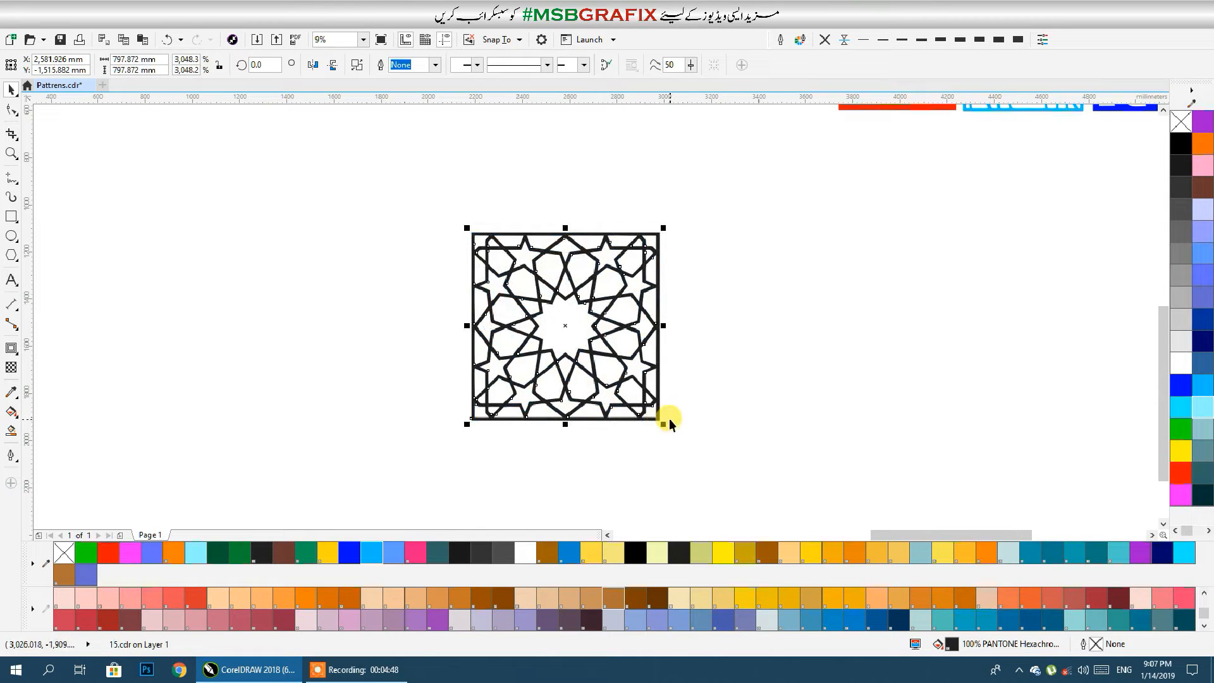
Recolour the enlarged star panel with gold PANTONE 103 C.
{"action": "right_click", "coordinate": [747, 552]}
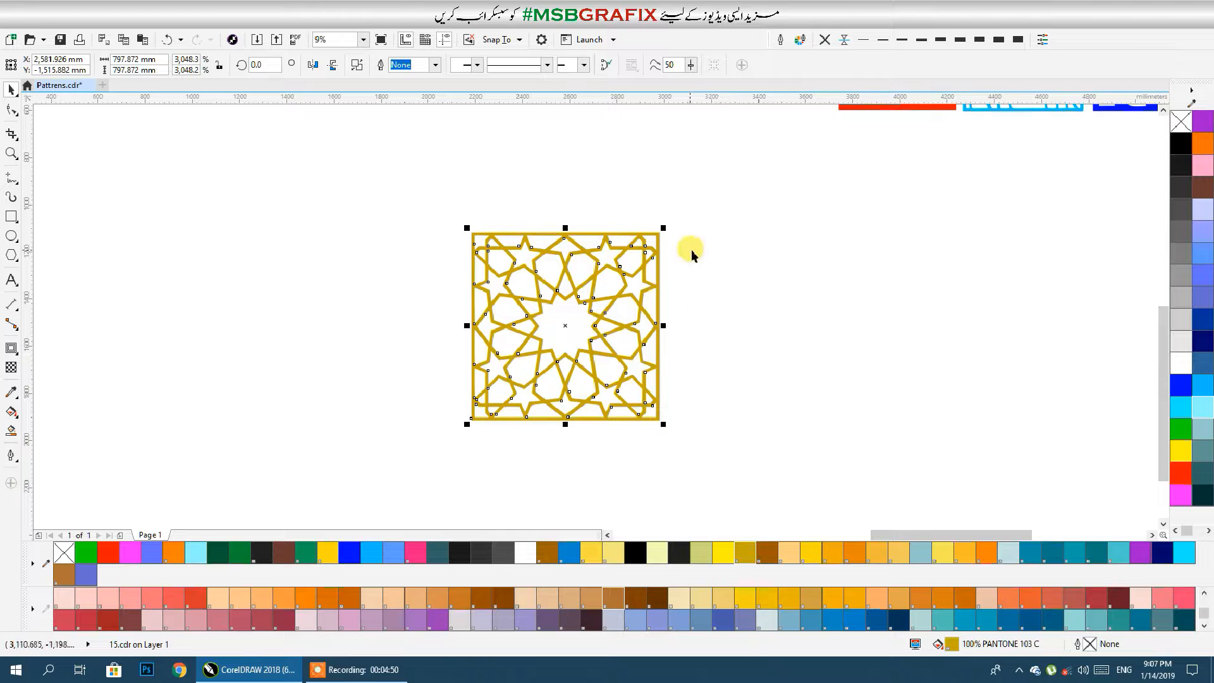
{"action": "left_click", "coordinate": [419, 471]}
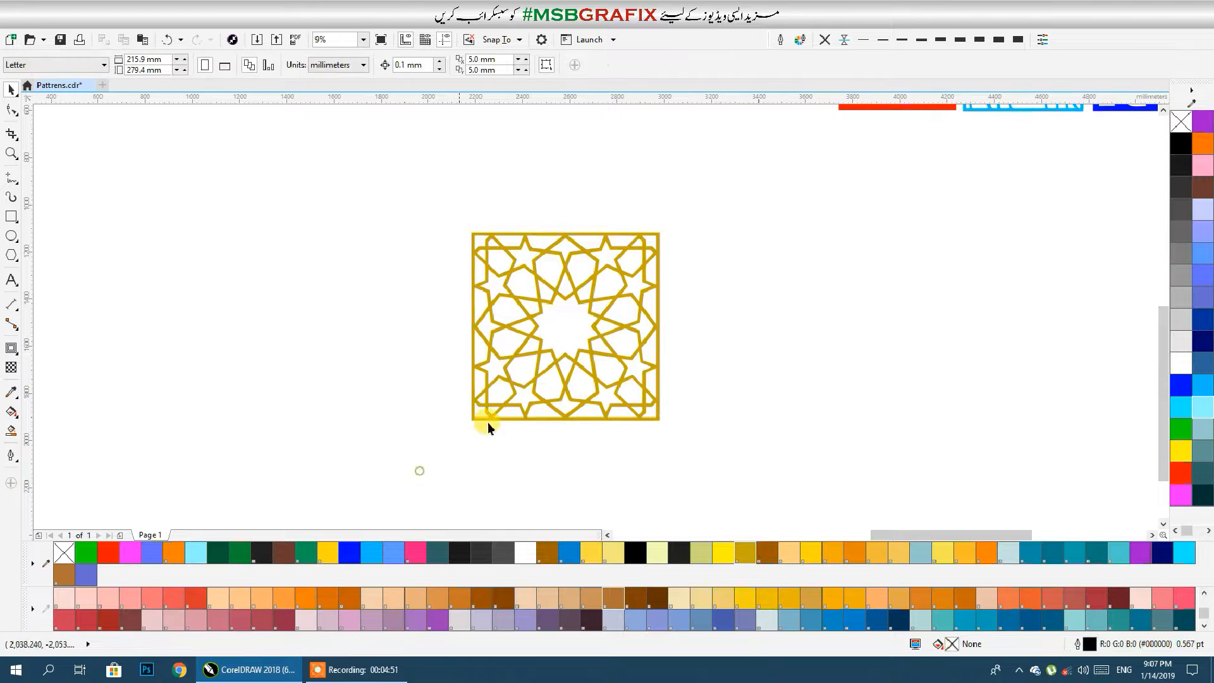
{"action": "left_click", "coordinate": [540, 404]}
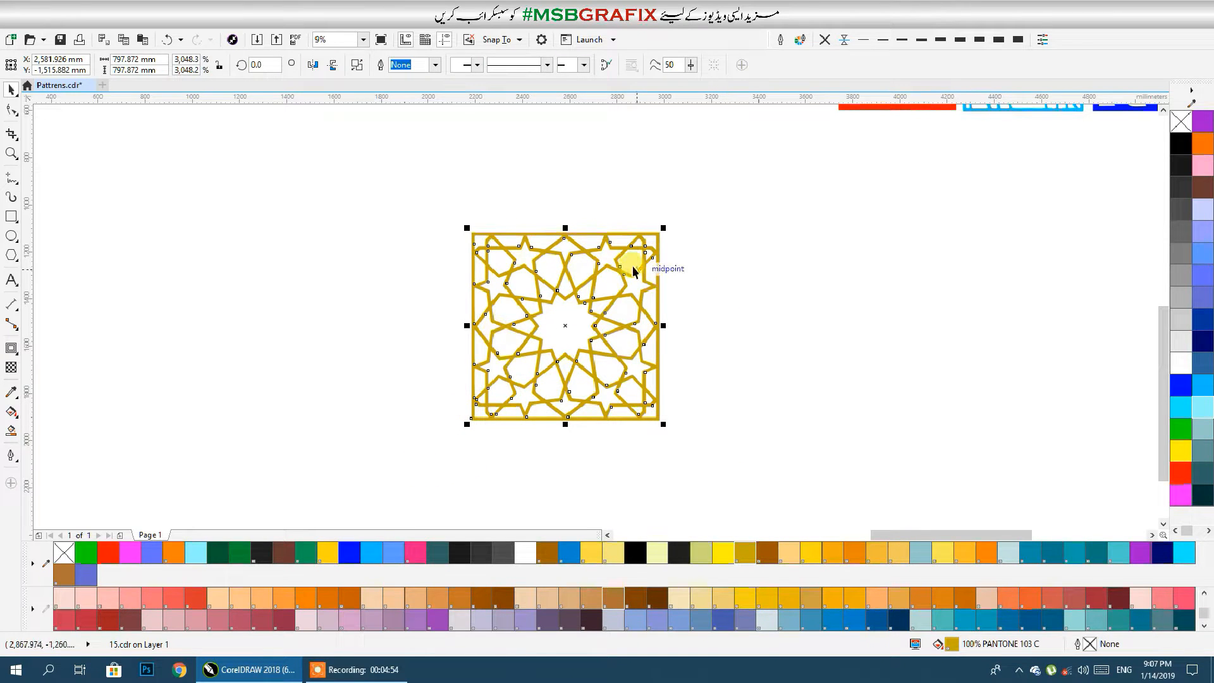
Break the gold panel apart and delete its solid outer square, leaving the separate inner pieces.
{"action": "left_click", "coordinate": [356, 71]}
{"action": "left_click", "coordinate": [708, 207]}
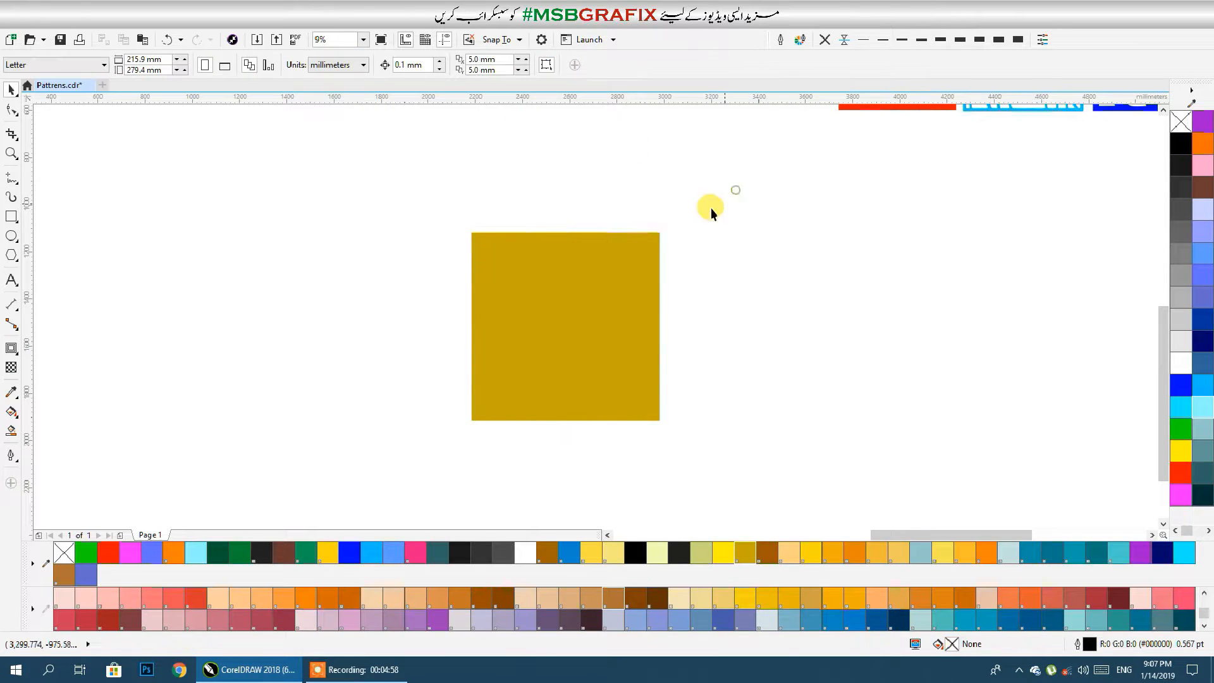
{"action": "left_click", "coordinate": [660, 237]}
{"action": "left_click_drag", "start_coordinate": [659, 238], "coordinate": [996, 220]}
{"action": "key", "text": "Delete"}
Select all the pieces of the gold tile and give them a red outline.
{"action": "left_click_drag", "start_coordinate": [766, 466], "coordinate": [405, 187]}
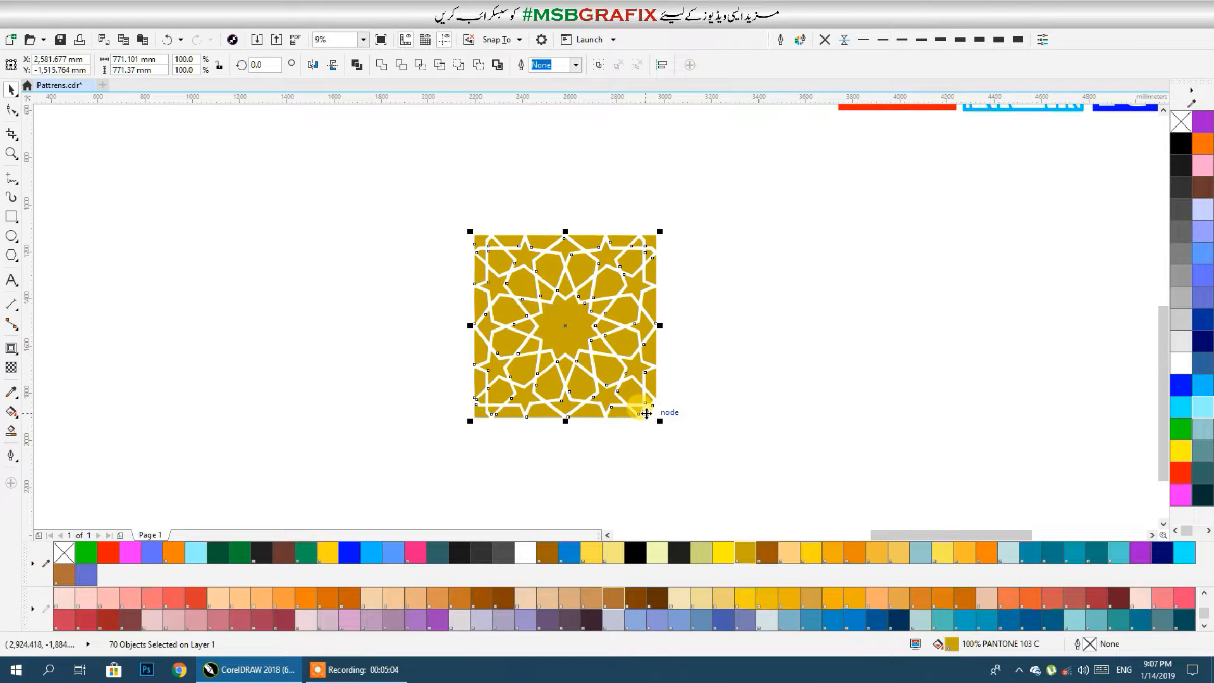
{"action": "scroll", "coordinate": [646, 413], "scroll_direction": "up", "scroll_amount": 5}
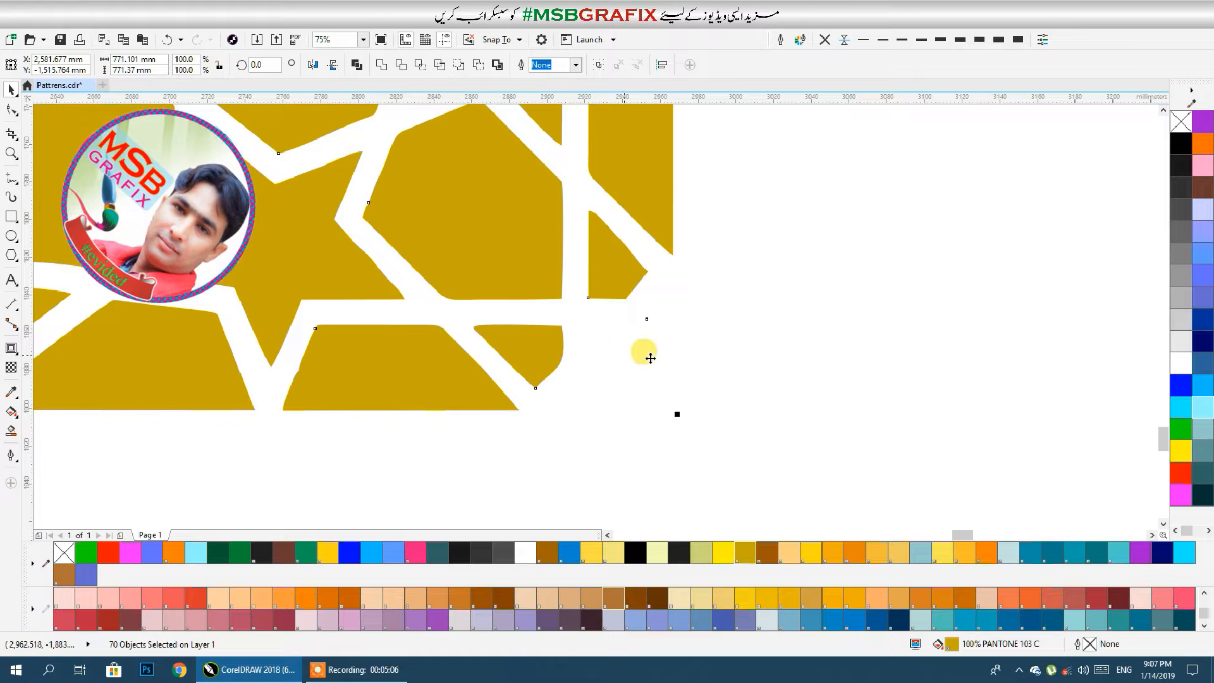
{"action": "right_click", "coordinate": [1180, 472]}
{"action": "key", "text": "Escape"}
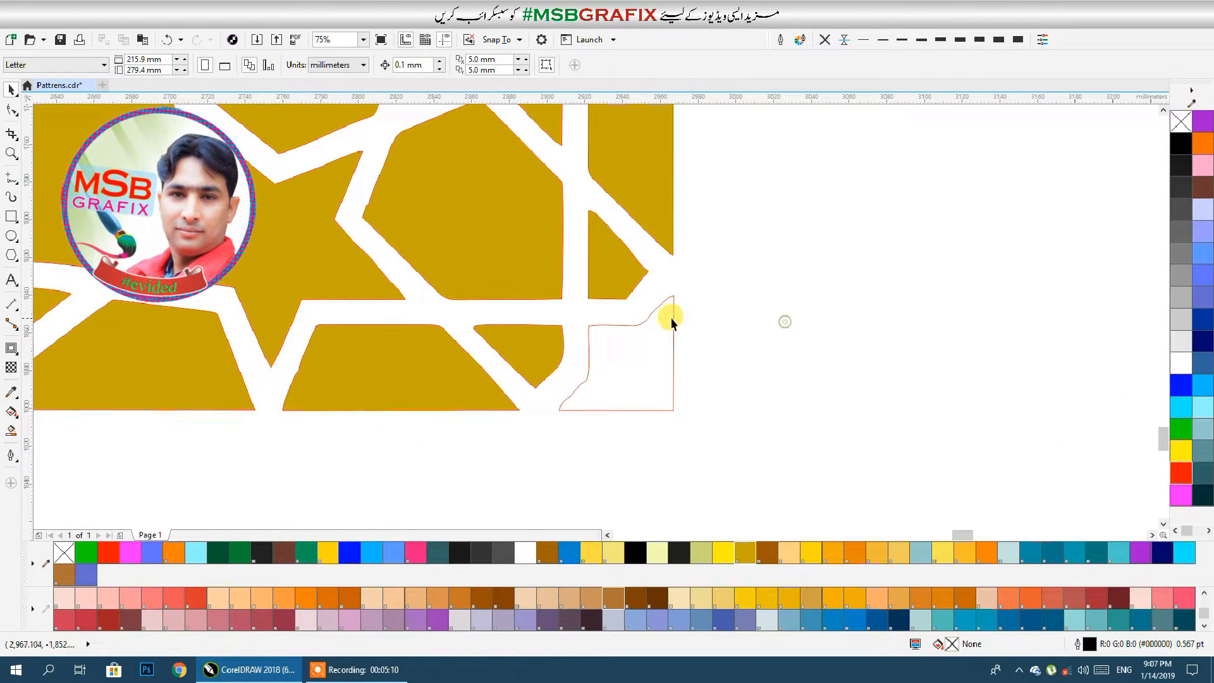
Close the unfilled lower-right corner piece by joining its two open end nodes.
{"action": "scroll", "coordinate": [657, 318], "scroll_direction": "up", "scroll_amount": 6}
{"action": "left_click", "coordinate": [508, 323]}
{"action": "scroll", "coordinate": [512, 319], "scroll_direction": "up", "scroll_amount": 4}
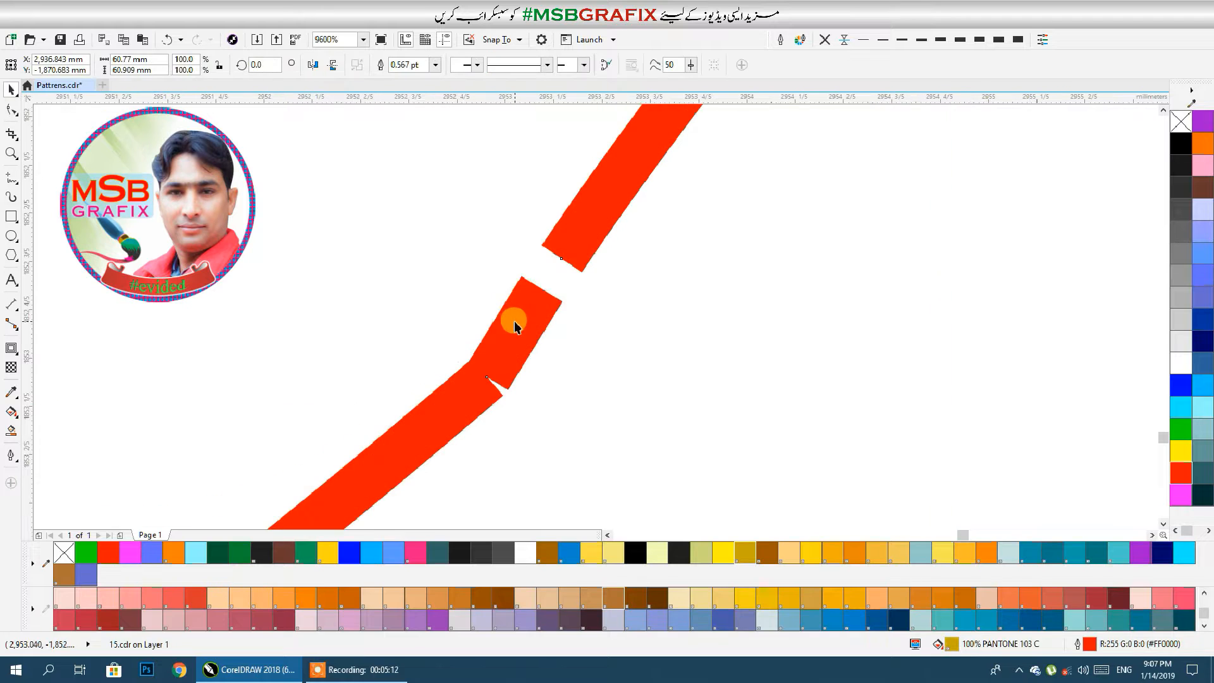
{"action": "left_click", "coordinate": [9, 112]}
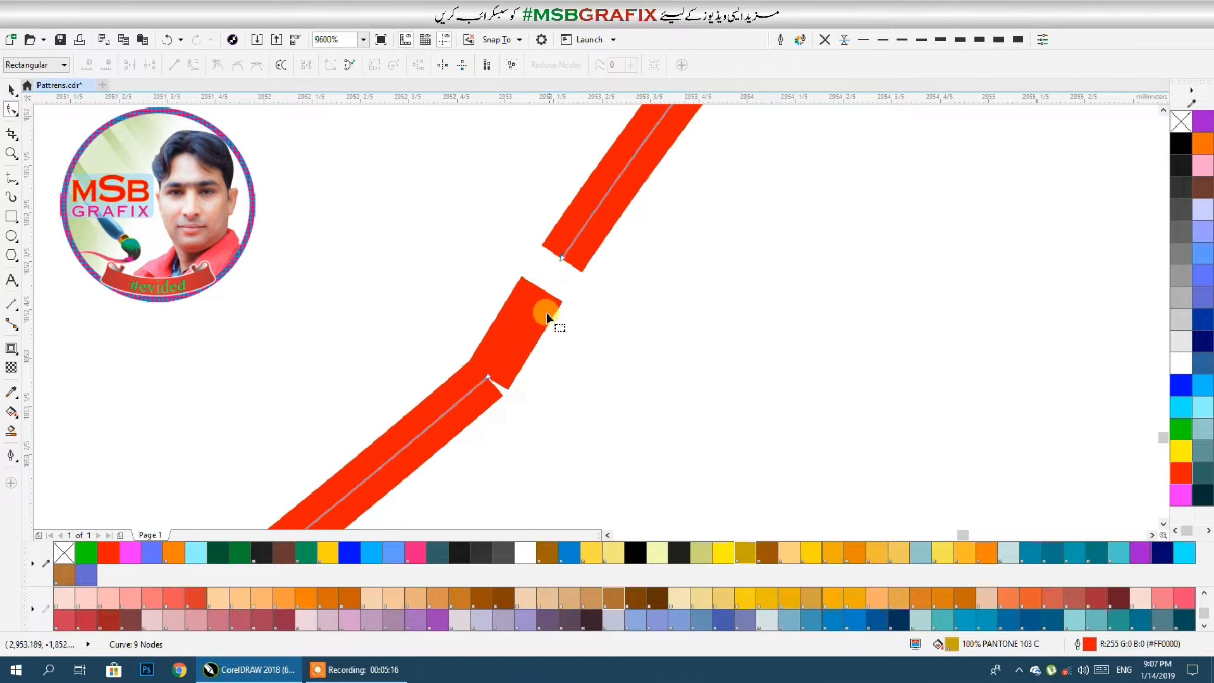
{"action": "left_click_drag", "start_coordinate": [490, 376], "coordinate": [562, 260]}
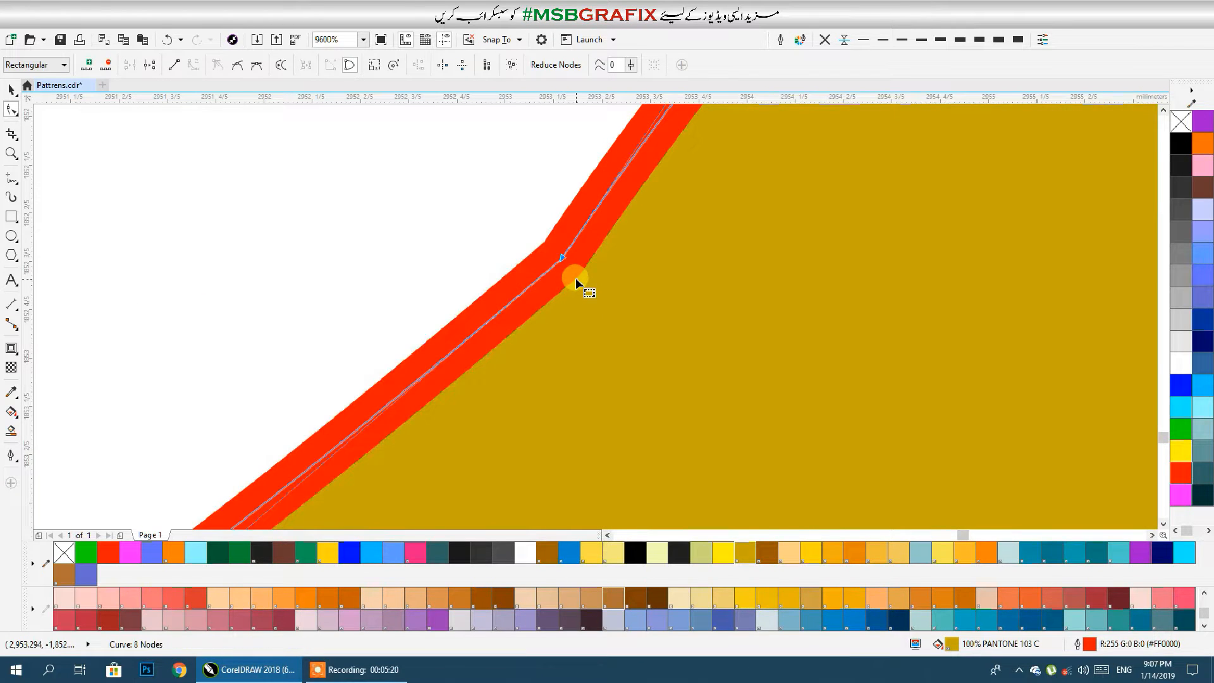
Delete the extra node on the lower-left slanted edge of the same corner piece.
{"action": "scroll", "coordinate": [576, 279], "scroll_direction": "down", "scroll_amount": 10}
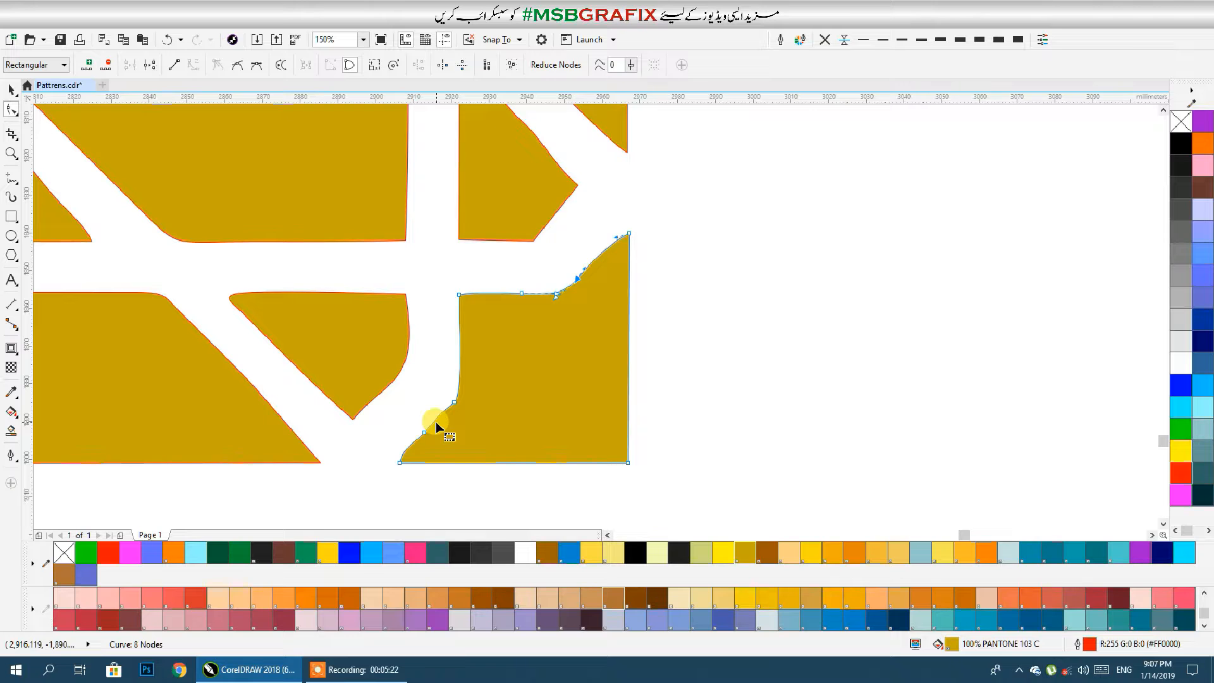
{"action": "scroll", "coordinate": [424, 440], "scroll_direction": "up", "scroll_amount": 5}
{"action": "double_click", "coordinate": [421, 376]}
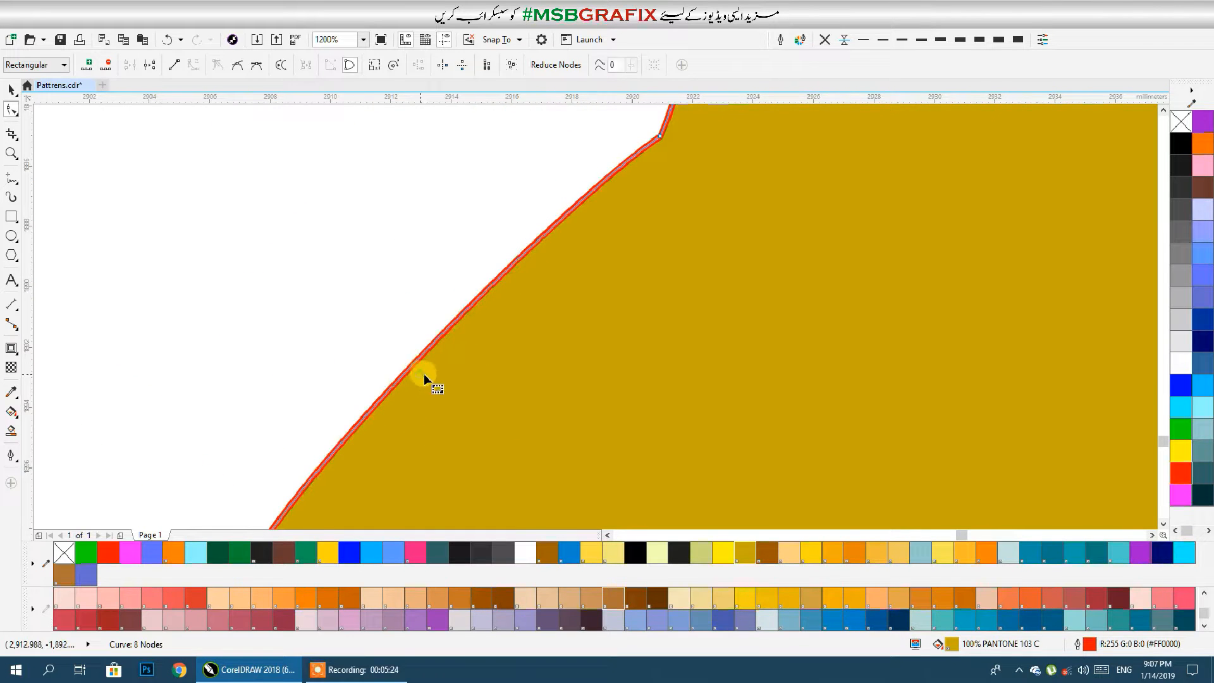
{"action": "scroll", "coordinate": [664, 214], "scroll_direction": "down", "scroll_amount": 5}
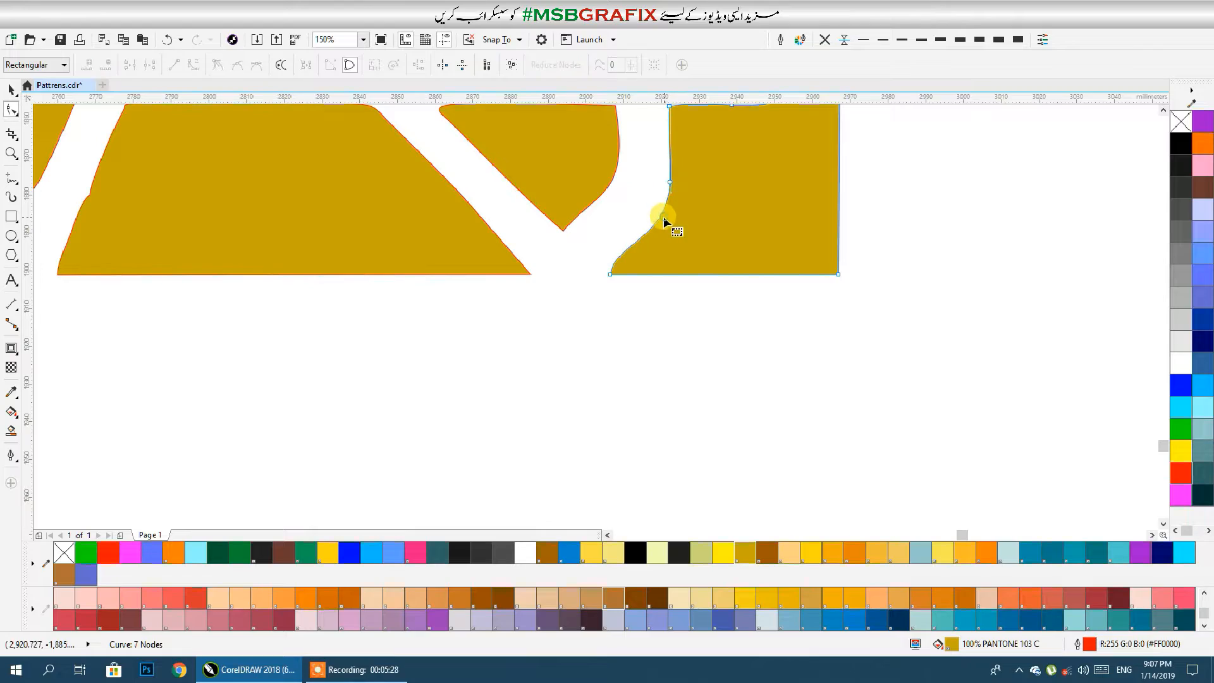
{"action": "scroll", "coordinate": [662, 216], "scroll_direction": "down", "scroll_amount": 3}
{"action": "scroll", "coordinate": [671, 251], "scroll_direction": "down", "scroll_amount": 2}
Select all the pieces of the gold star tile.
{"action": "left_click", "coordinate": [11, 93]}
{"action": "scroll", "coordinate": [775, 343], "scroll_direction": "down", "scroll_amount": 3}
{"action": "left_click_drag", "start_coordinate": [890, 428], "coordinate": [689, 269]}
{"action": "scroll", "coordinate": [661, 367], "scroll_direction": "up", "scroll_amount": 2}
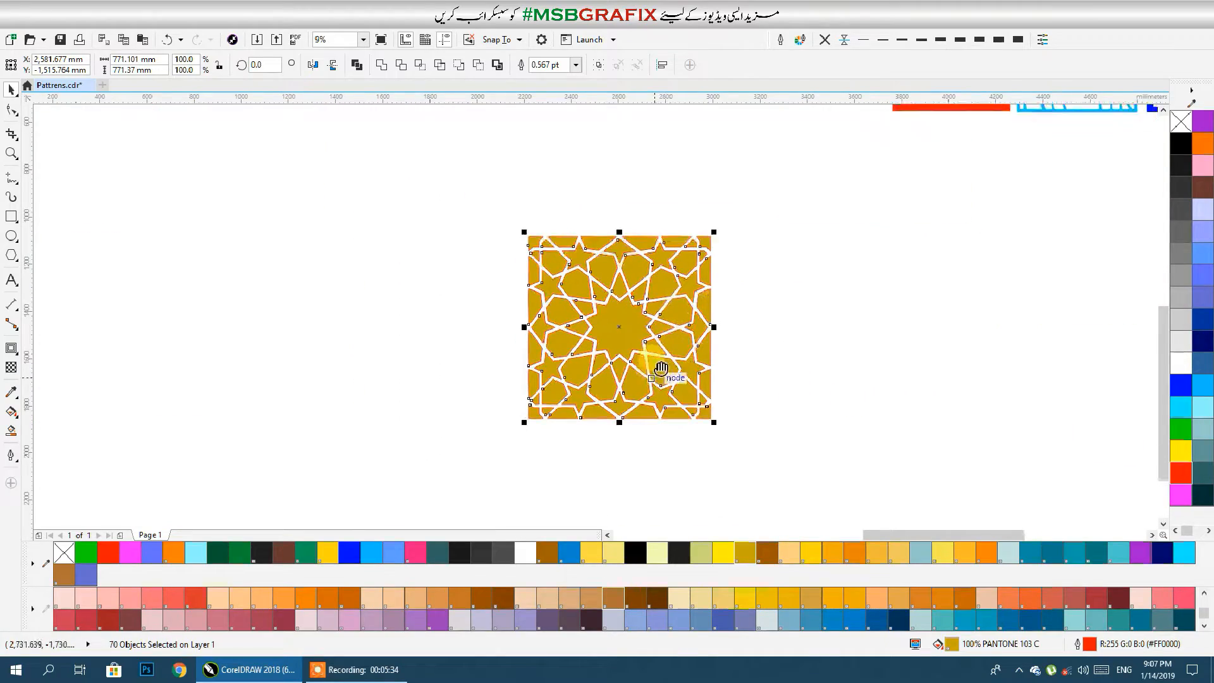
{"action": "scroll", "coordinate": [643, 263], "scroll_direction": "up", "scroll_amount": 2}
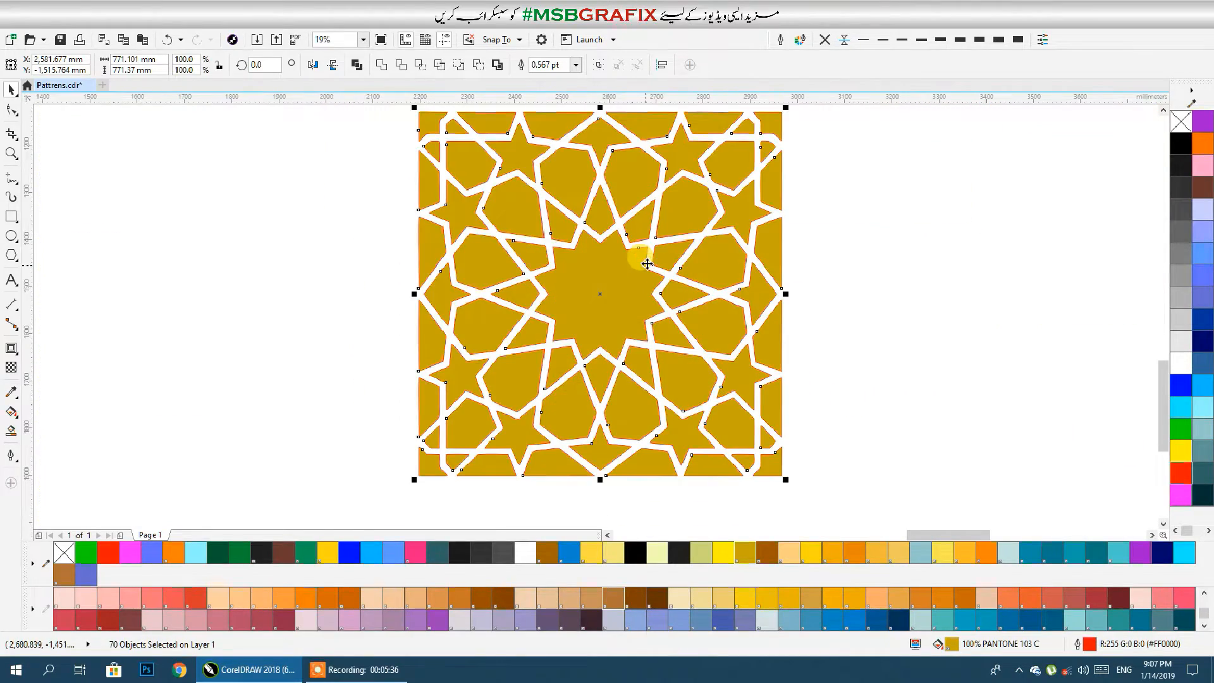
{"action": "left_click_drag", "start_coordinate": [647, 263], "coordinate": [625, 287]}
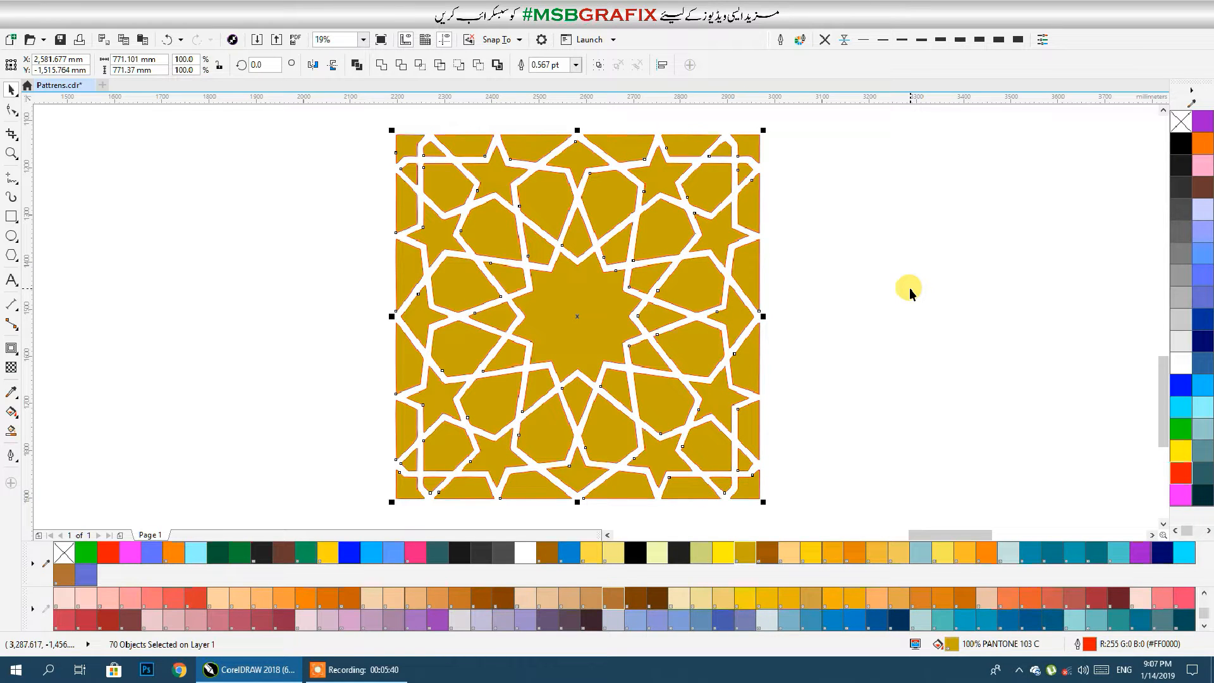
Try moving a five-pointed star and two neighbouring pieces out of the tile, and undo the three moves.
{"action": "left_click", "coordinate": [873, 214]}
{"action": "left_click", "coordinate": [706, 190]}
{"action": "left_click_drag", "start_coordinate": [711, 198], "coordinate": [853, 235]}
{"action": "left_click_drag", "start_coordinate": [751, 271], "coordinate": [929, 251]}
{"action": "left_click_drag", "start_coordinate": [651, 320], "coordinate": [773, 302]}
{"action": "key", "text": "ctrl+z"}
{"action": "key", "text": "ctrl+z"}
{"action": "key", "text": "ctrl+z"}
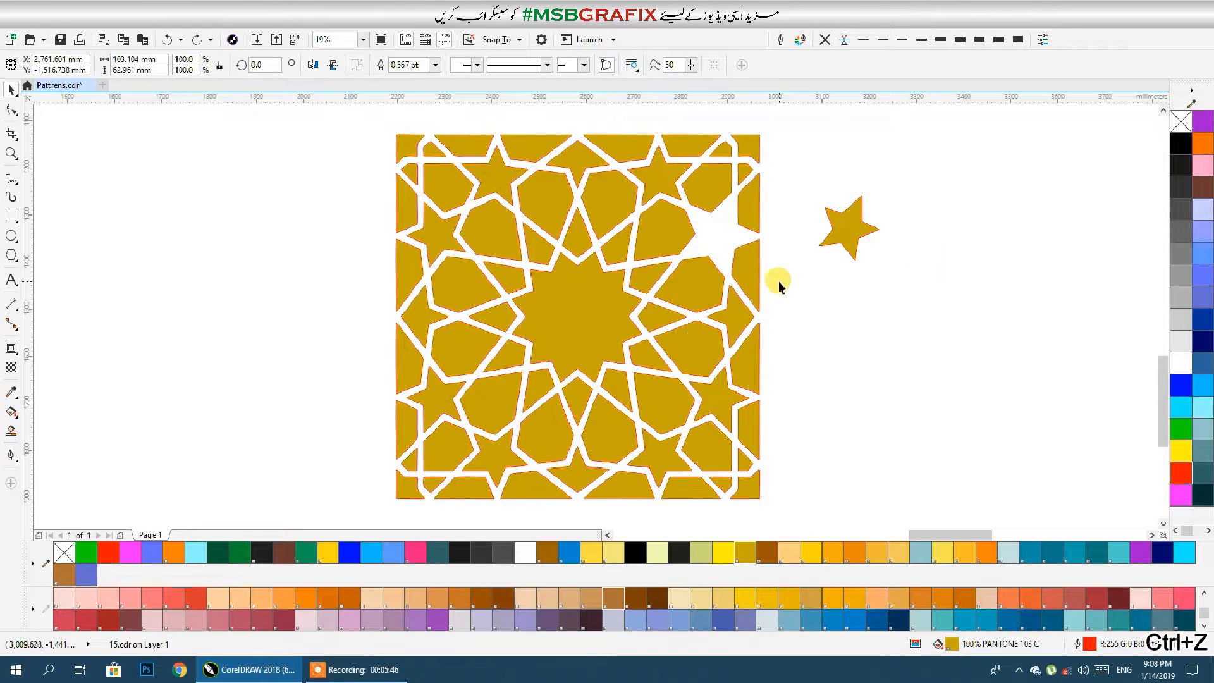
Give all pieces of the gold star tile an elliptical fountain fill with a yellow end colour.
{"action": "scroll", "coordinate": [804, 219], "scroll_direction": "down", "scroll_amount": 2}
{"action": "left_click_drag", "start_coordinate": [814, 141], "coordinate": [561, 374]}
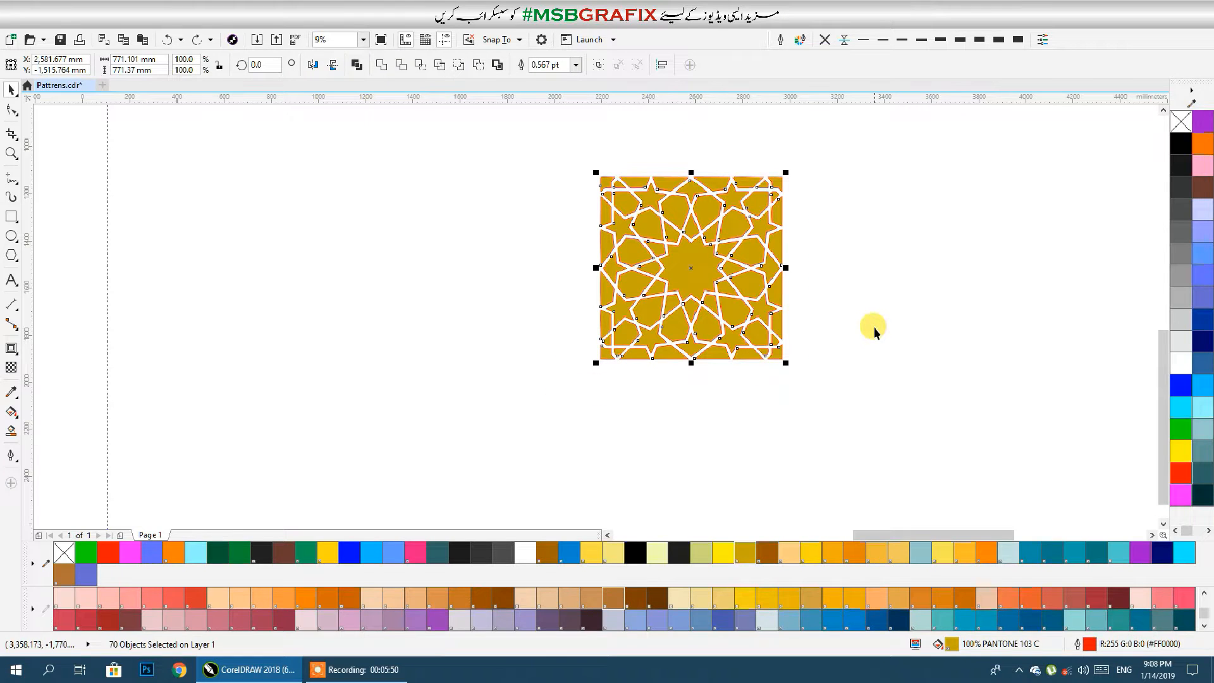
{"action": "key", "text": "F11"}
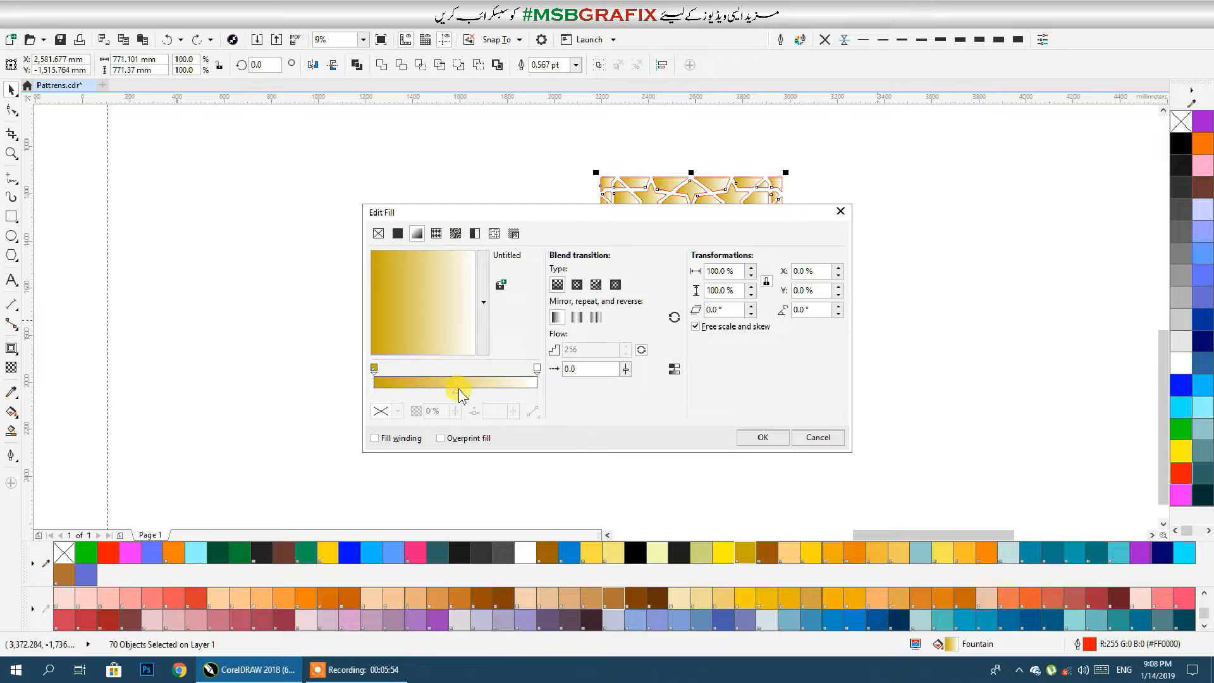
{"action": "left_click", "coordinate": [537, 368]}
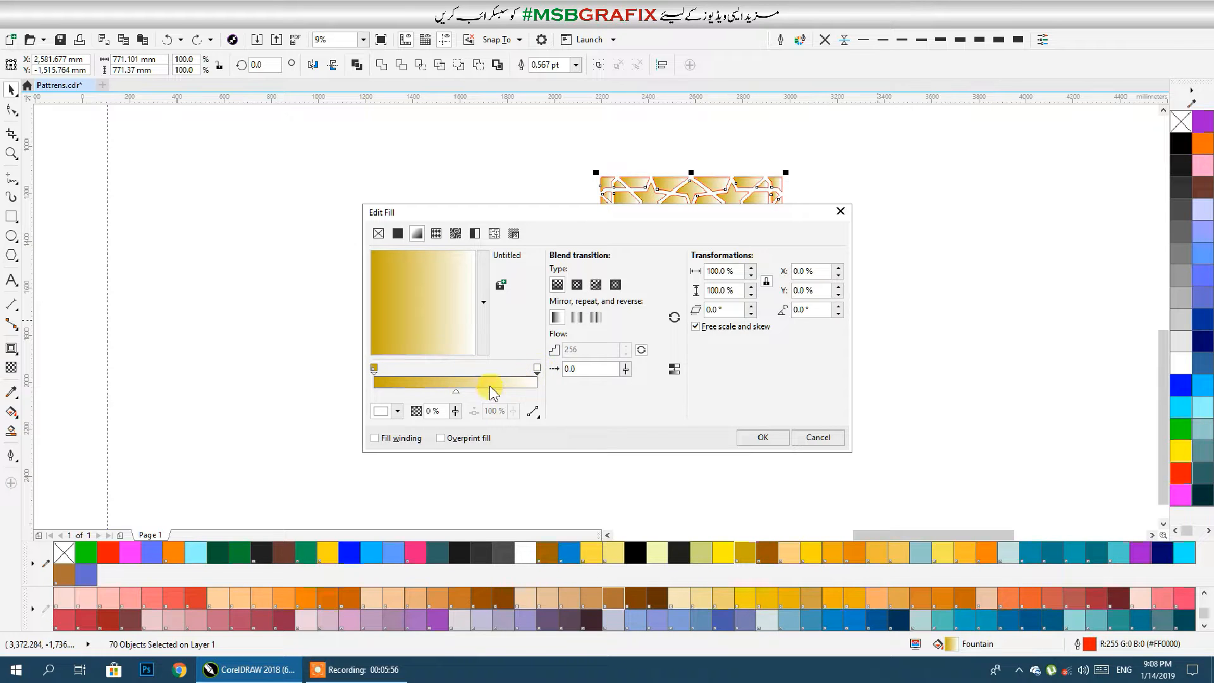
{"action": "left_click", "coordinate": [383, 411]}
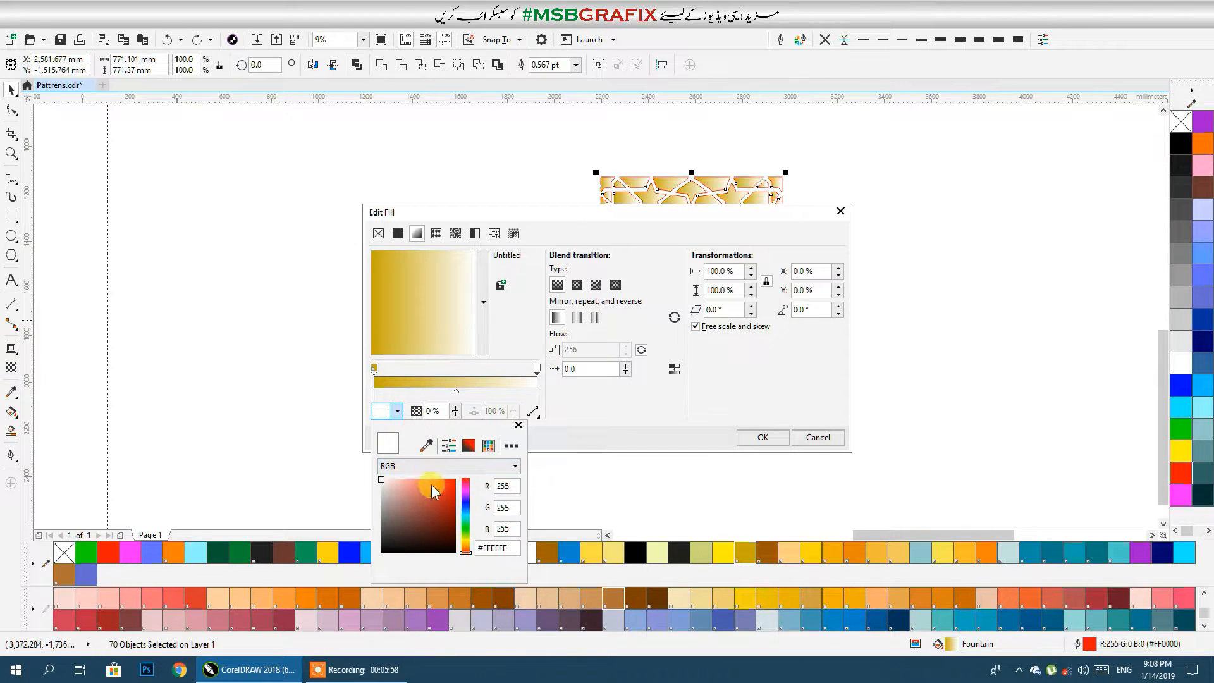
{"action": "left_click", "coordinate": [426, 446]}
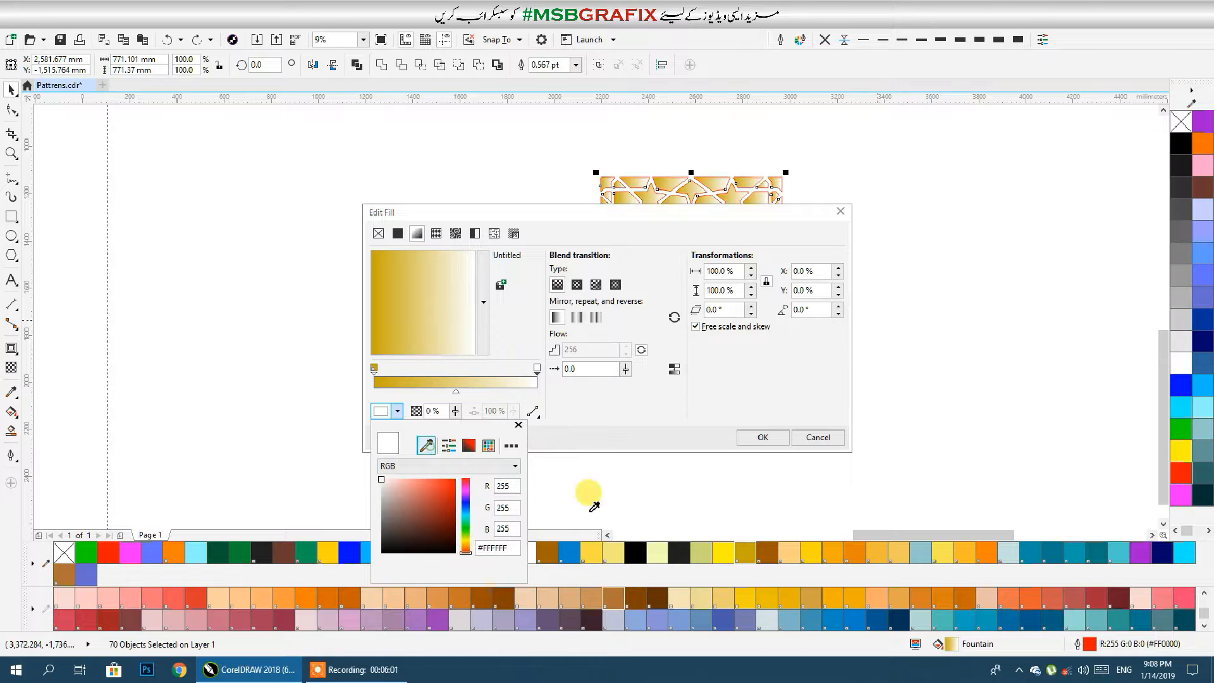
{"action": "left_click", "coordinate": [720, 552]}
{"action": "left_click", "coordinate": [560, 405]}
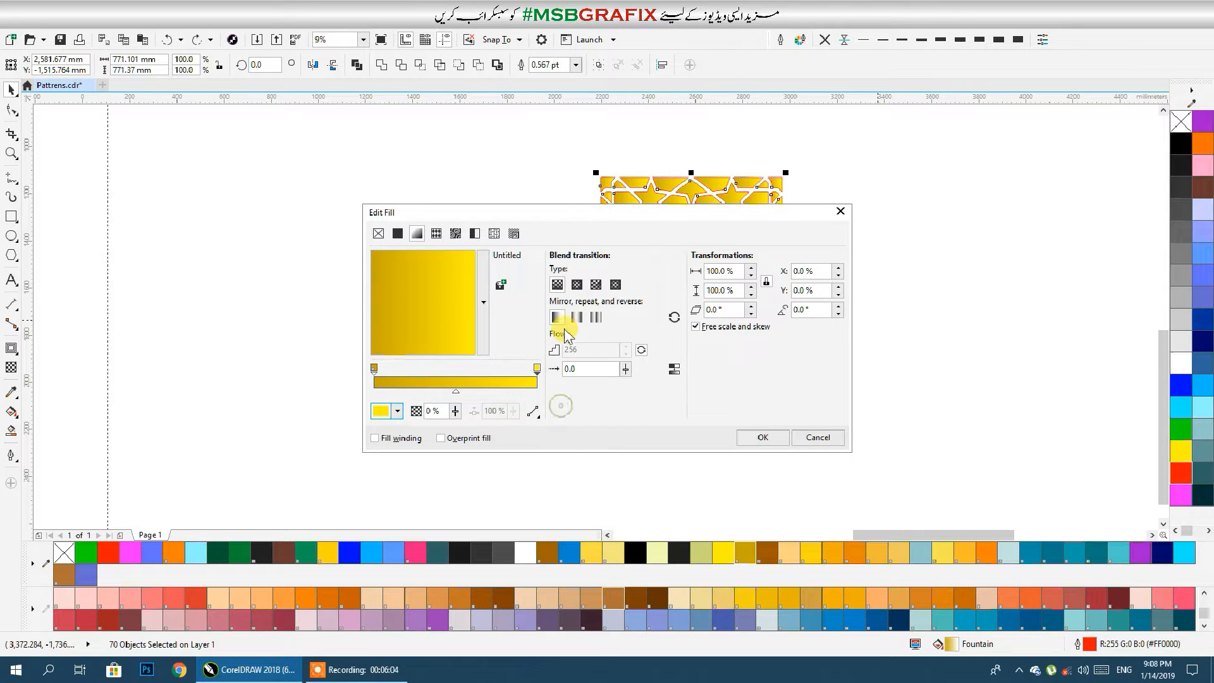
{"action": "left_click", "coordinate": [576, 284]}
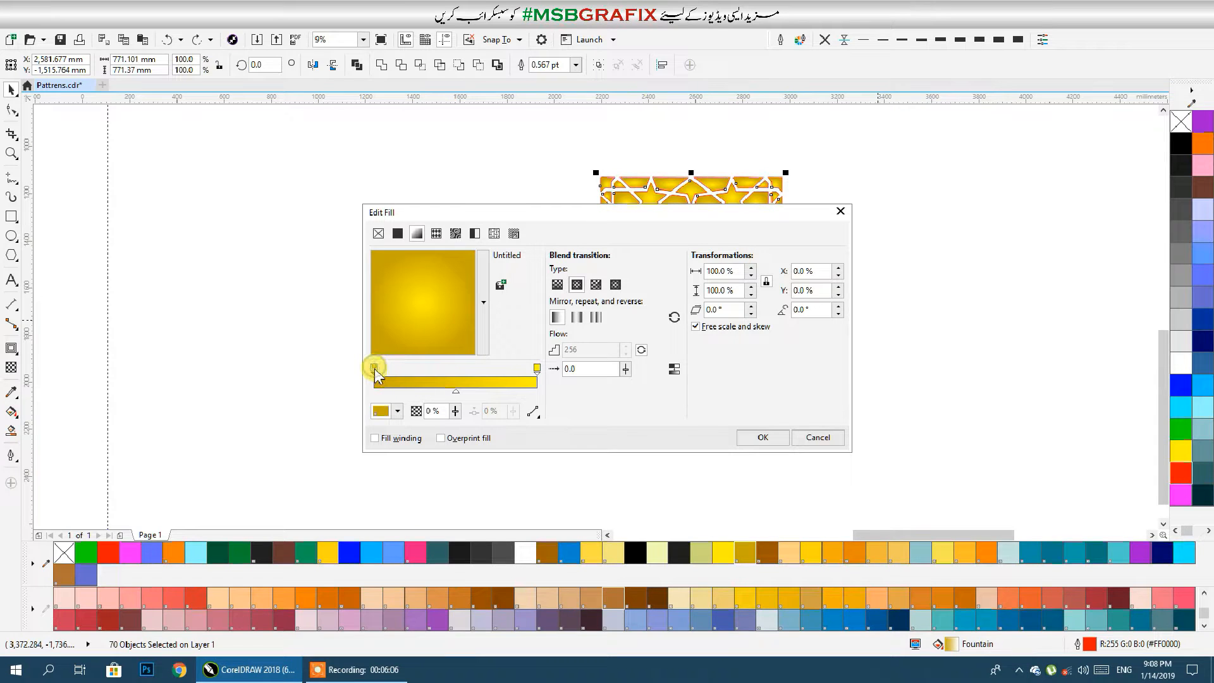
Set the gradient's start colour to orange (RGB 255, 102, 0).
{"action": "left_click", "coordinate": [398, 411]}
{"action": "left_click", "coordinate": [426, 445]}
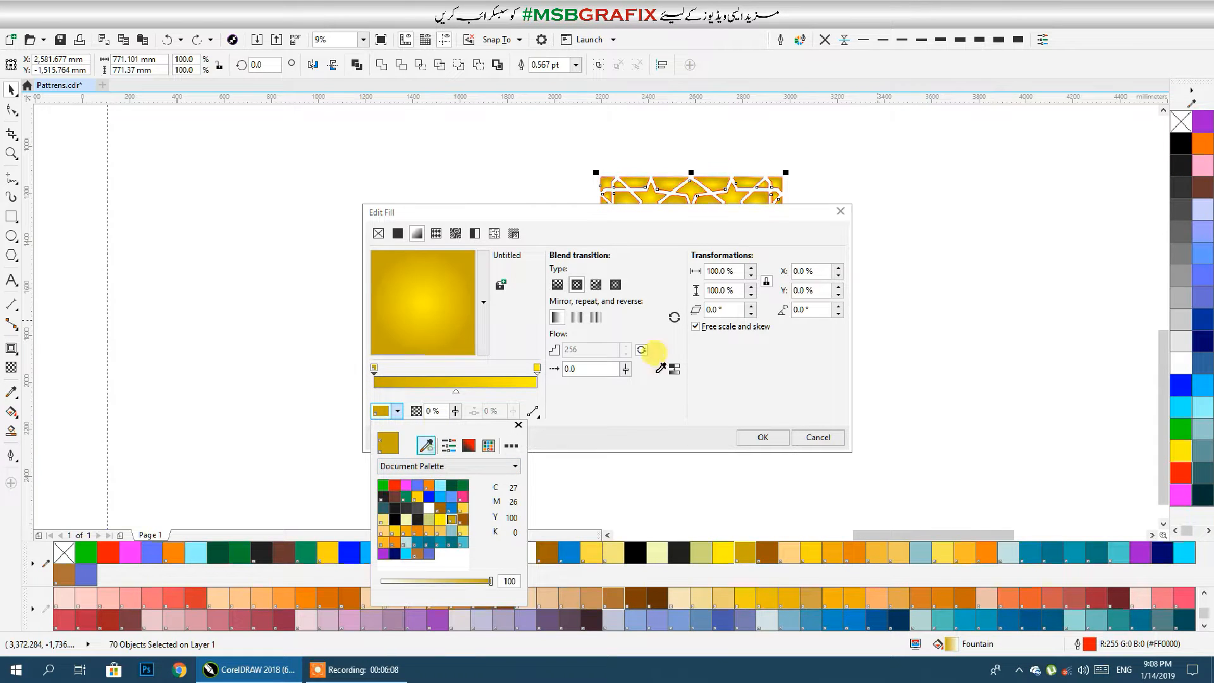
{"action": "left_click", "coordinate": [1201, 143]}
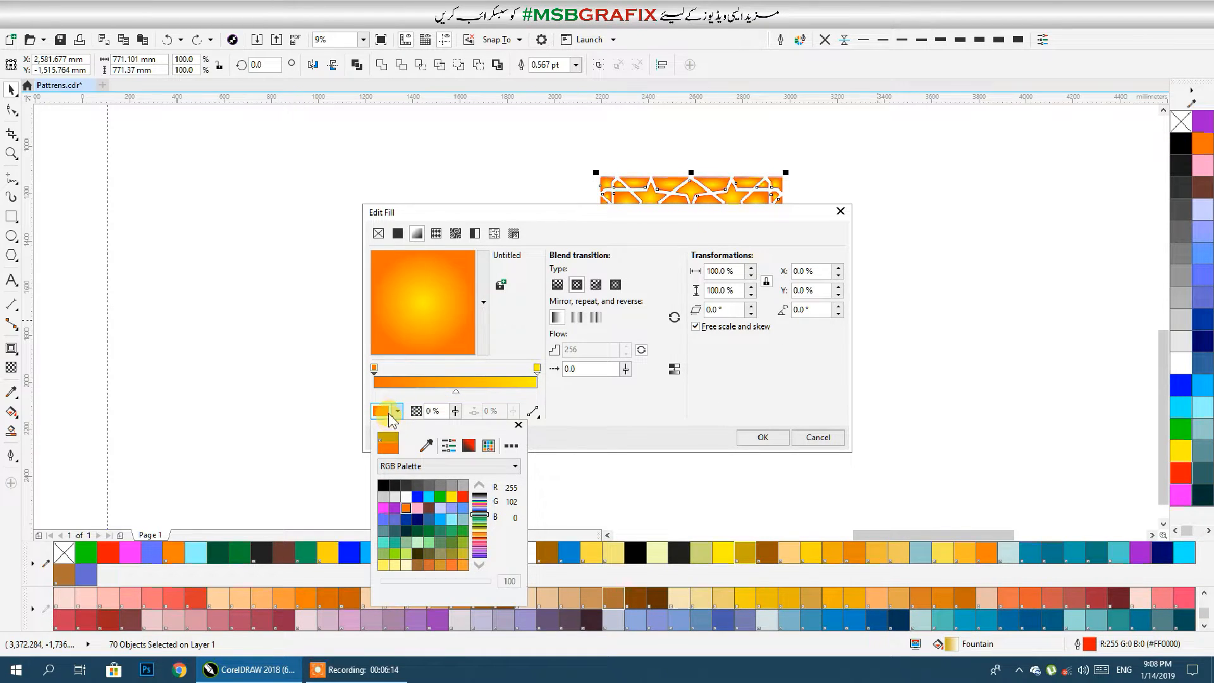
{"action": "left_click", "coordinate": [389, 416]}
{"action": "left_click", "coordinate": [384, 411]}
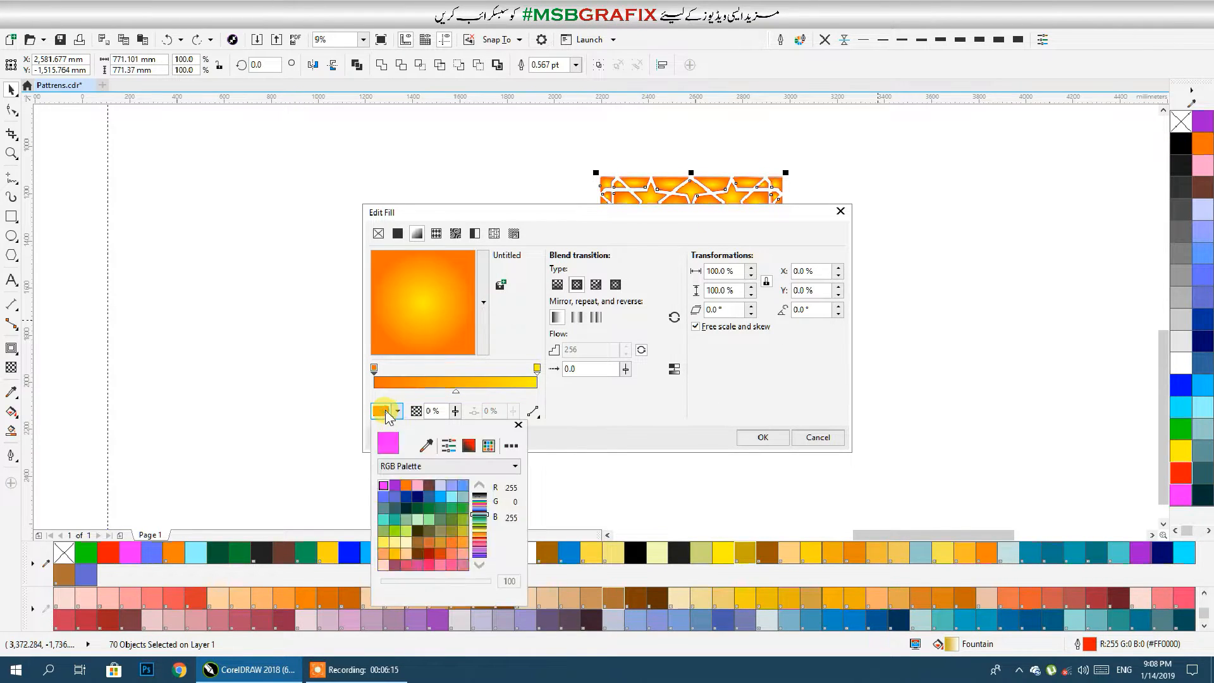
{"action": "left_click", "coordinate": [388, 446]}
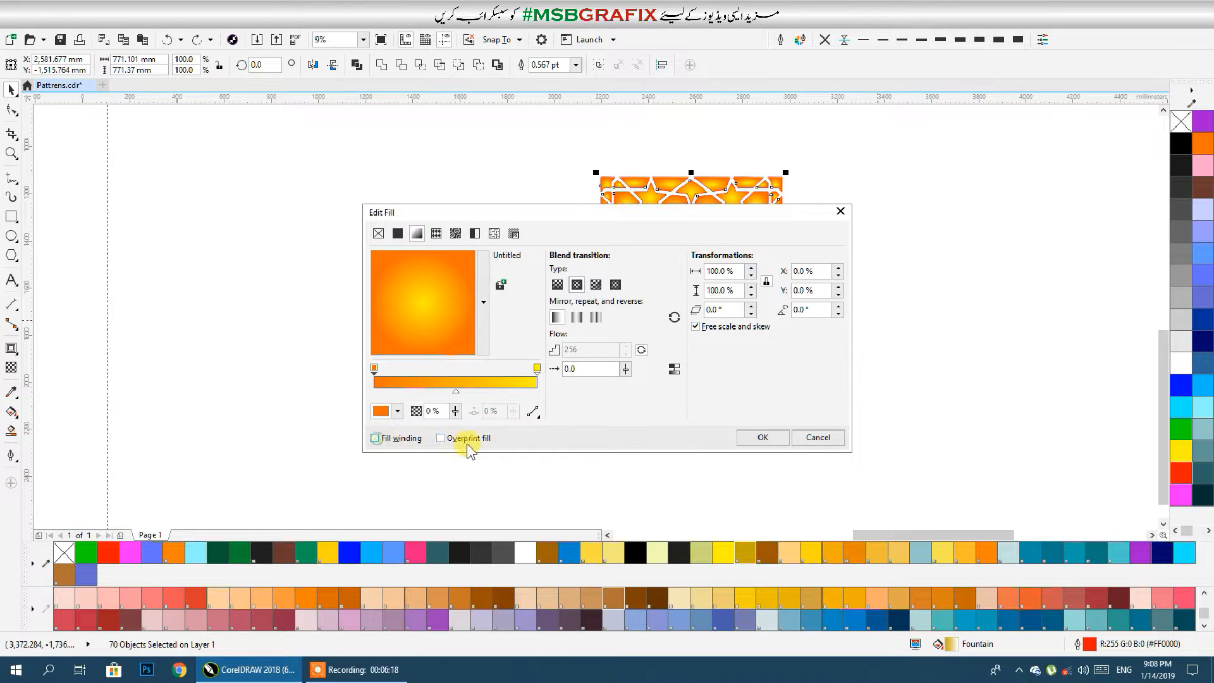
Examine the palette libraries and colour models available for the gradient's start colour.
{"action": "left_click", "coordinate": [398, 411]}
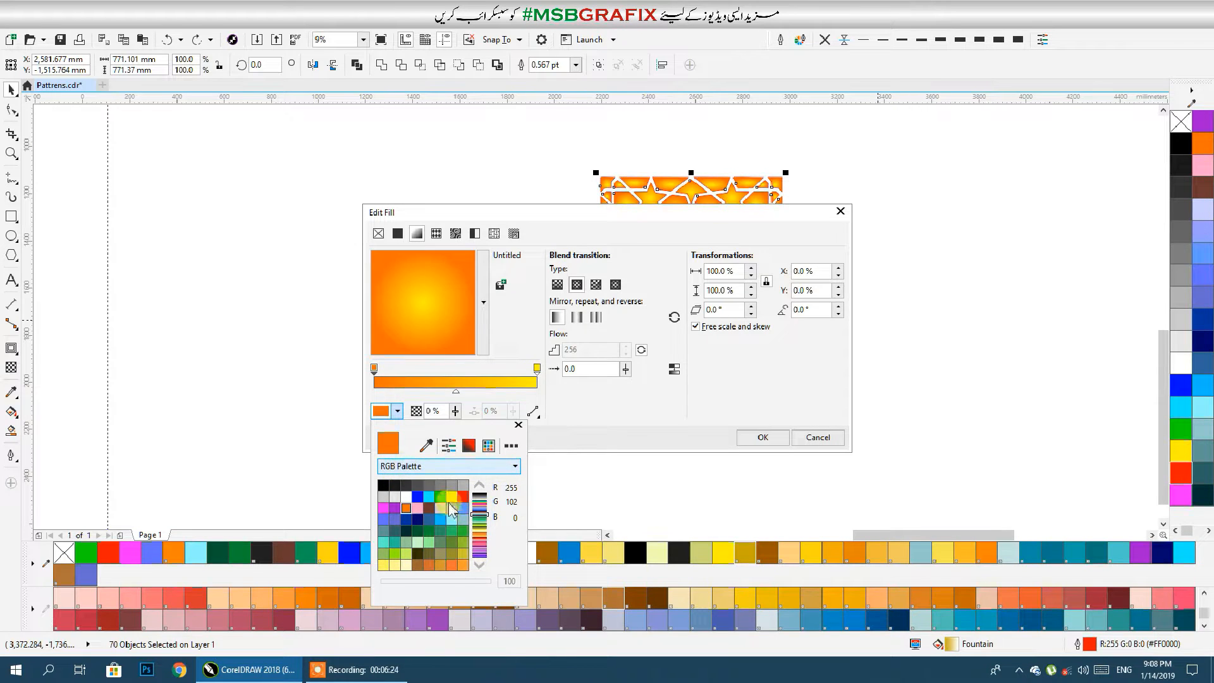
{"action": "left_click", "coordinate": [451, 467]}
{"action": "left_click", "coordinate": [571, 450]}
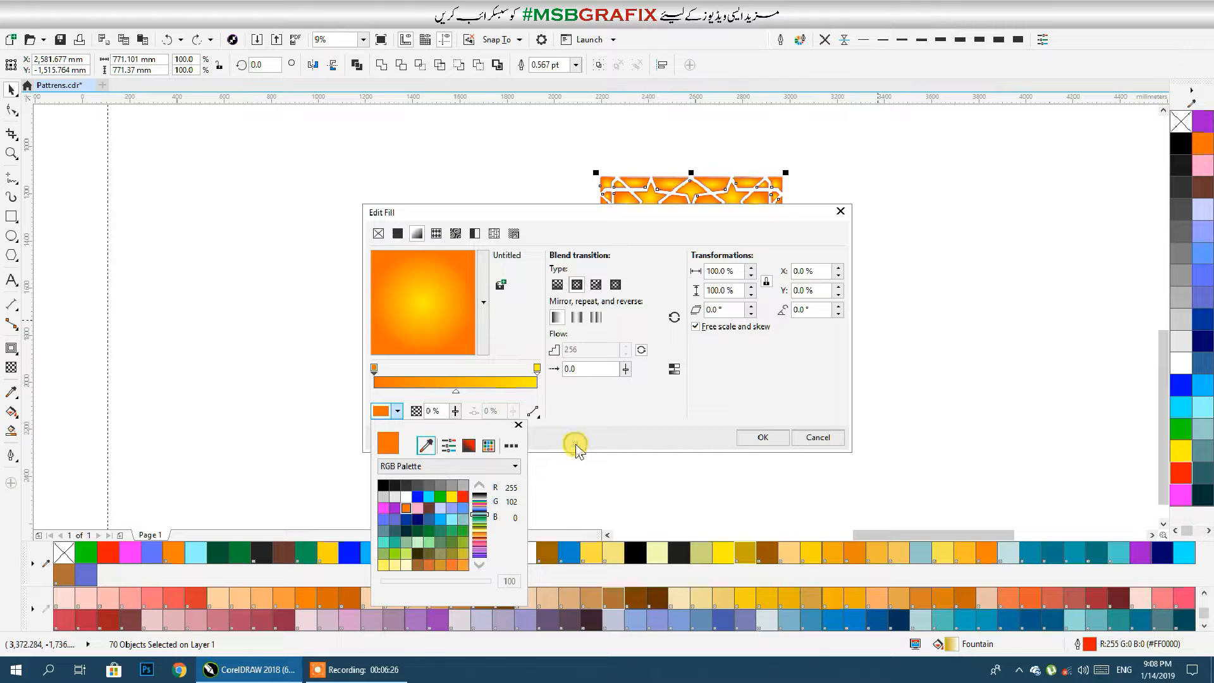
{"action": "left_click", "coordinate": [406, 466]}
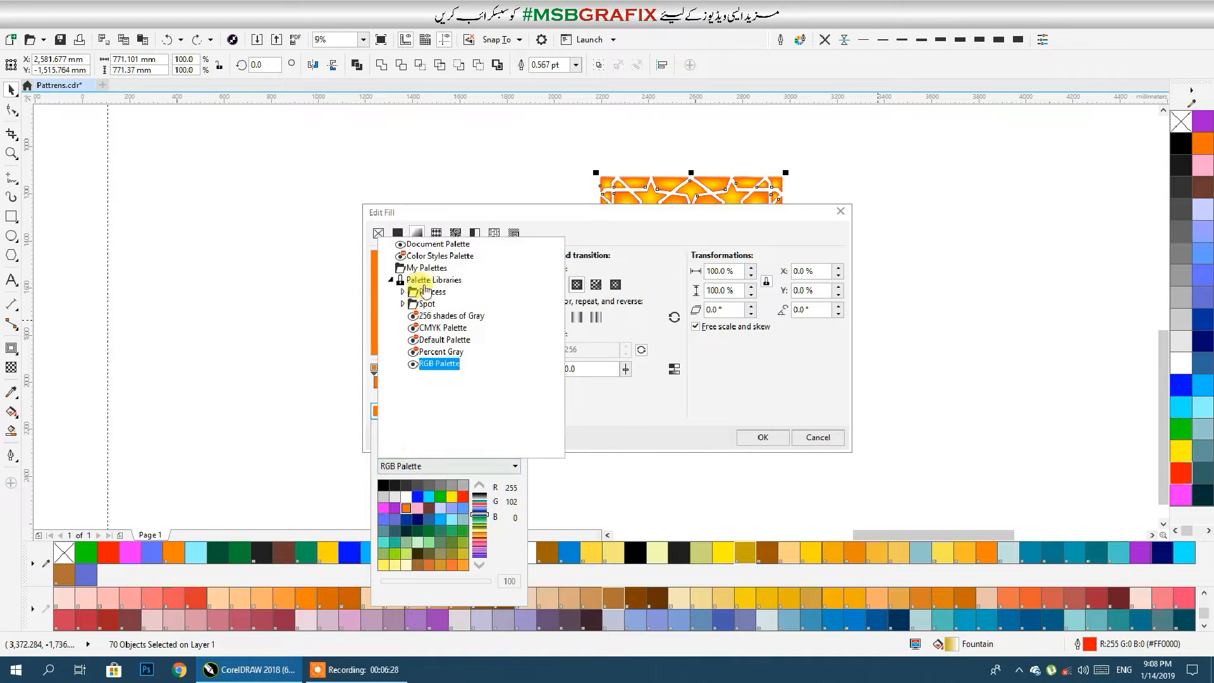
{"action": "left_click", "coordinate": [615, 424]}
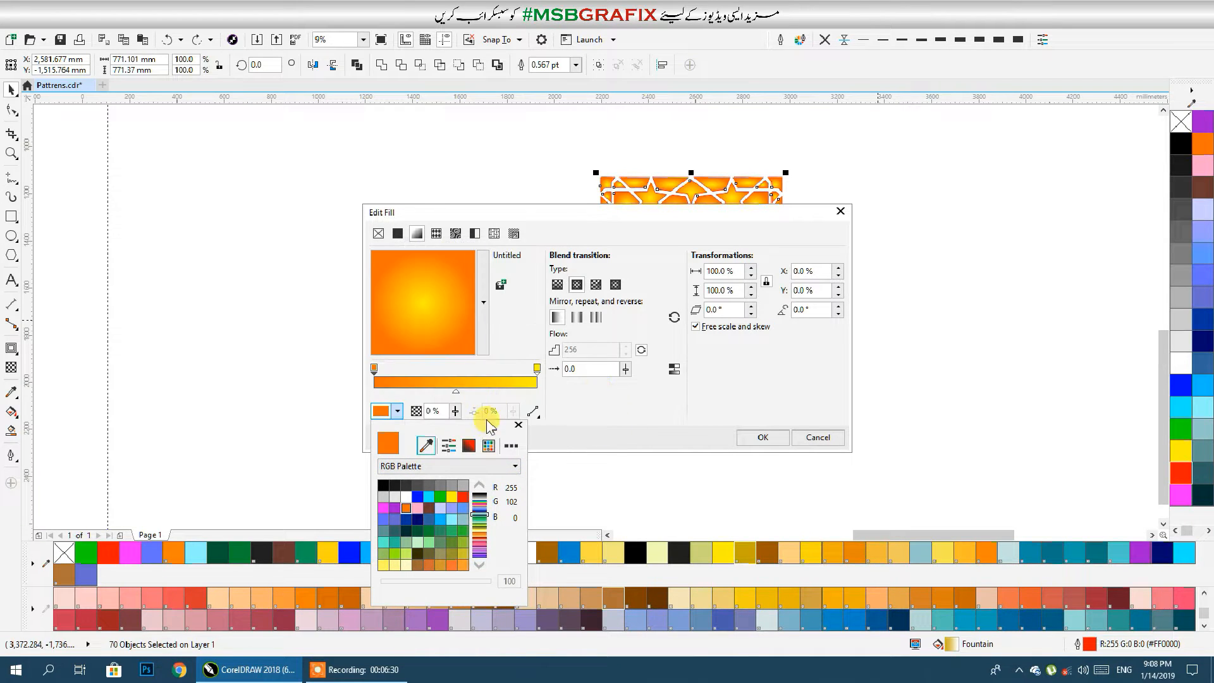
{"action": "left_click", "coordinate": [505, 467]}
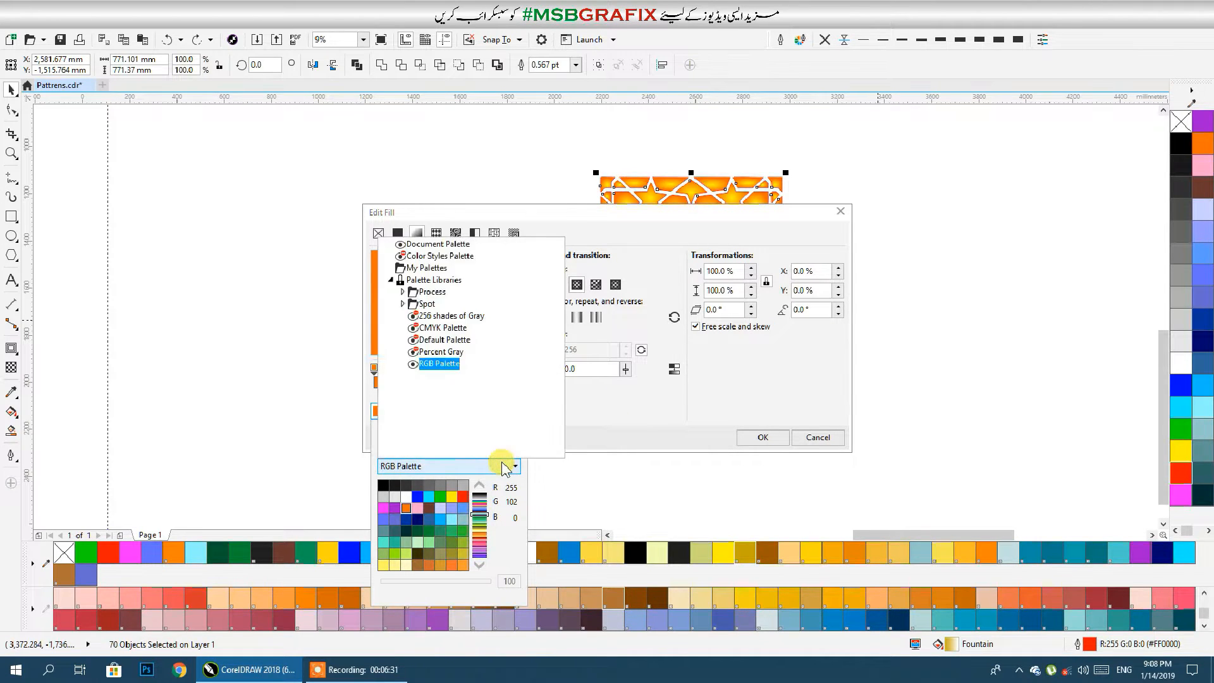
{"action": "left_click", "coordinate": [616, 436]}
{"action": "left_click", "coordinate": [450, 446]}
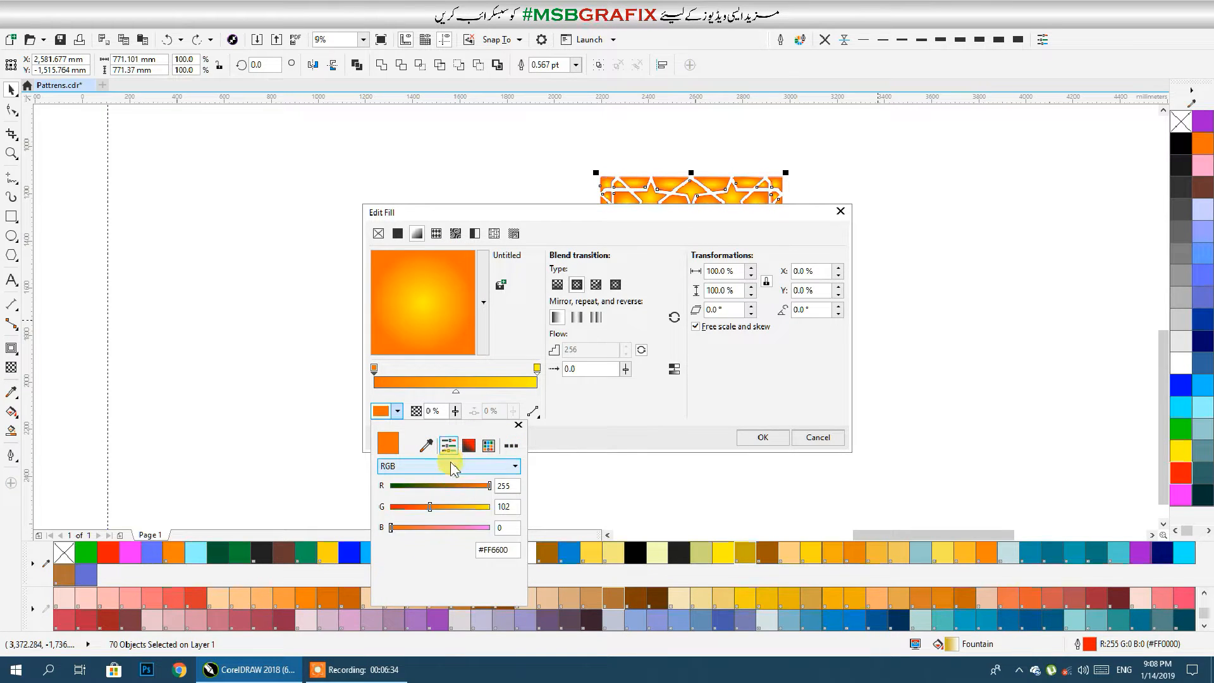
{"action": "left_click", "coordinate": [453, 468]}
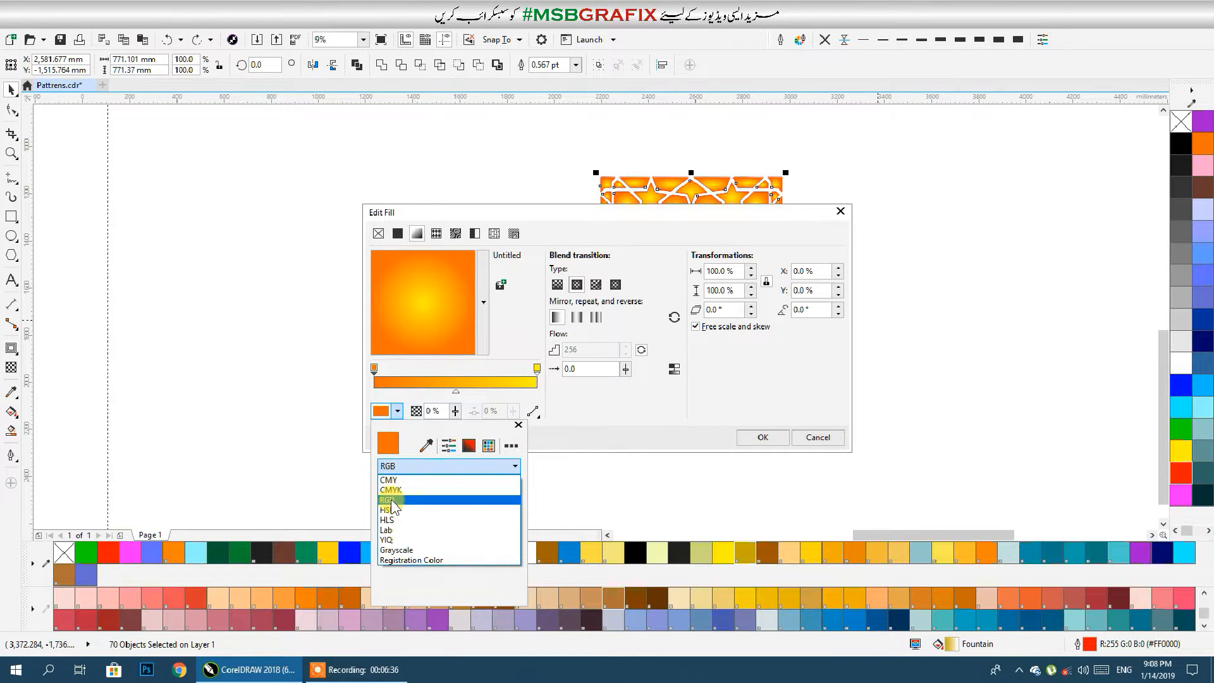
{"action": "left_click", "coordinate": [388, 500]}
Mix a brown start colour (#B56B3A) for the gradient, shift its midpoint to 62%, and apply the fill.
{"action": "left_click", "coordinate": [471, 446]}
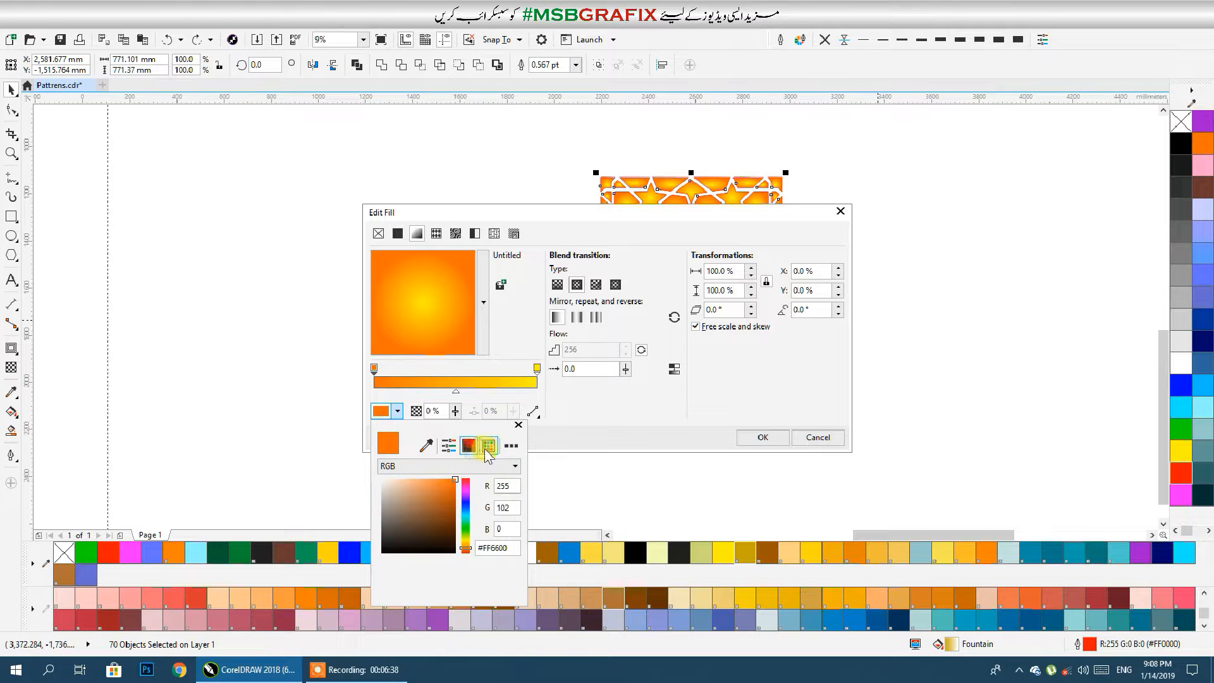
{"action": "left_click", "coordinate": [422, 466]}
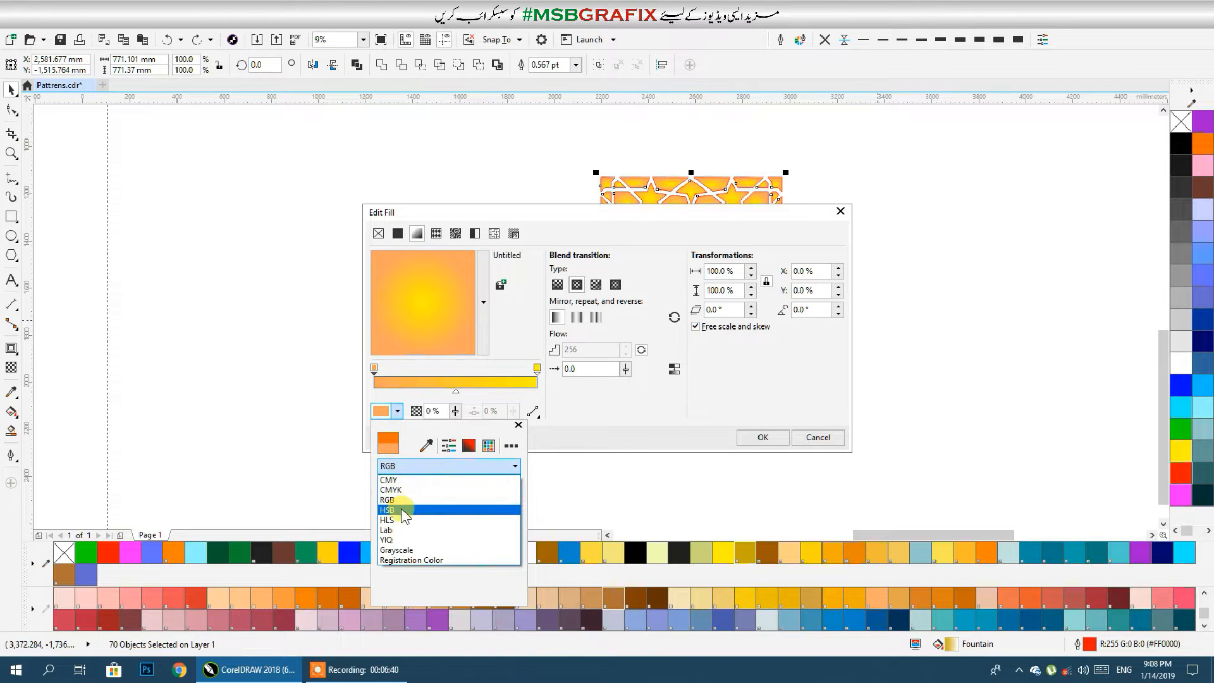
{"action": "left_click", "coordinate": [616, 475]}
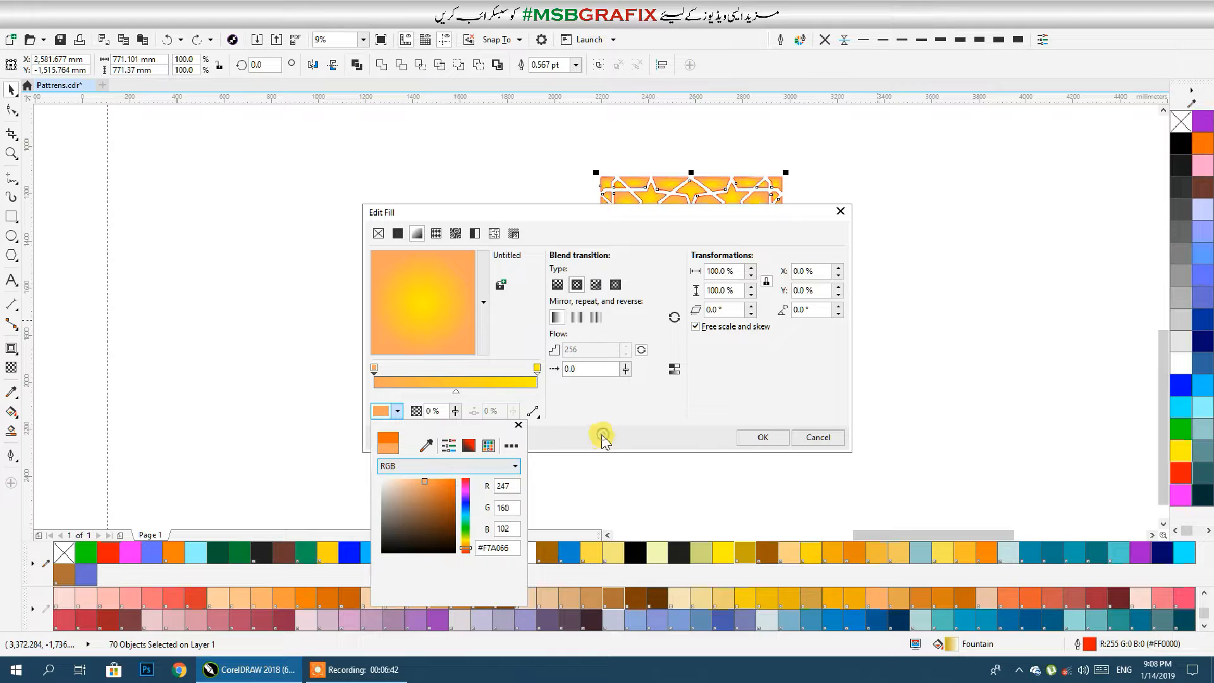
{"action": "left_click_drag", "start_coordinate": [458, 506], "coordinate": [469, 482]}
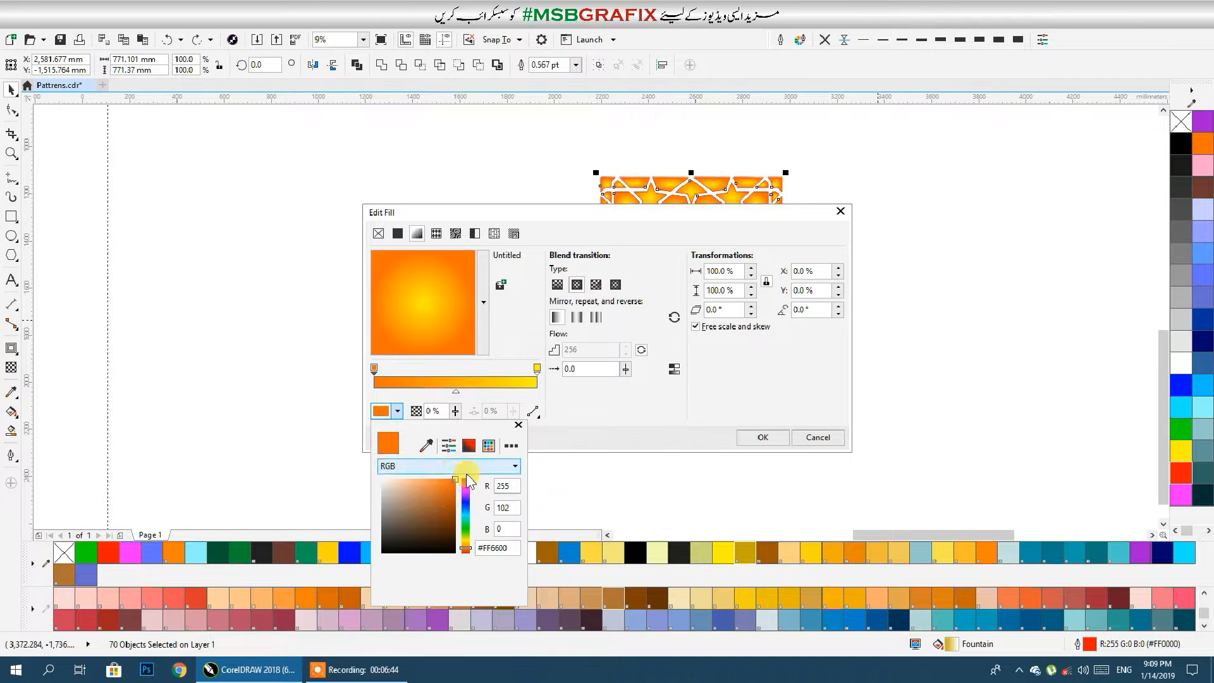
{"action": "left_click", "coordinate": [422, 493]}
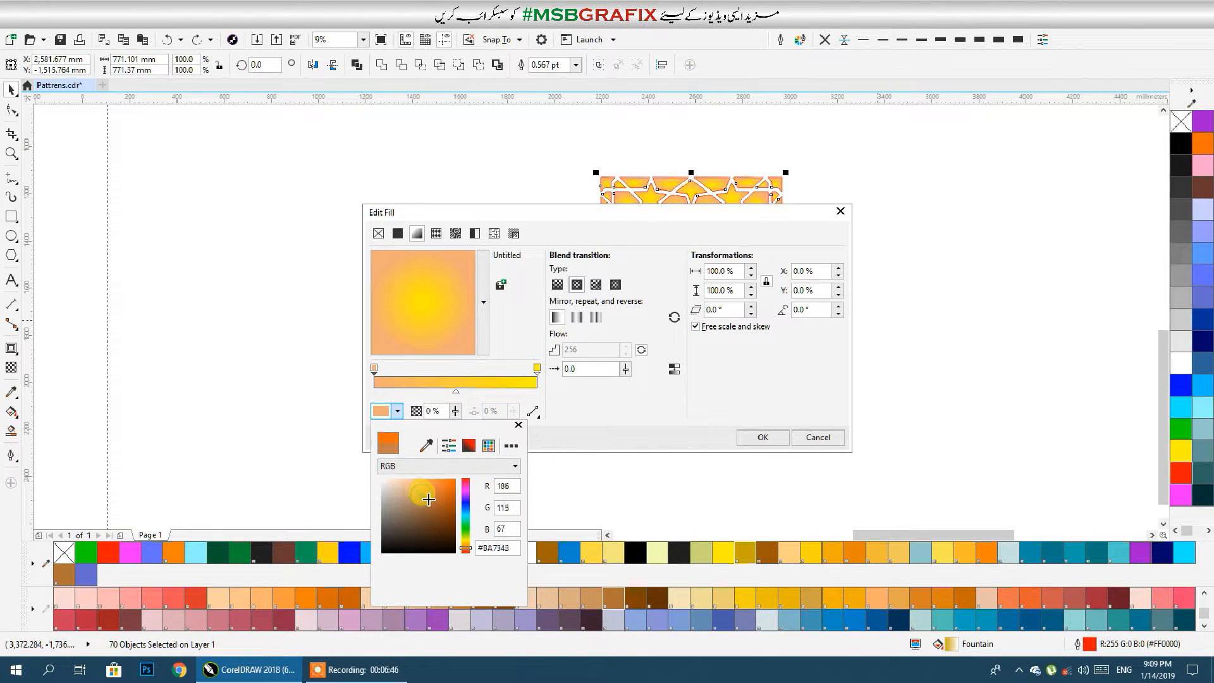
{"action": "left_click", "coordinate": [429, 500]}
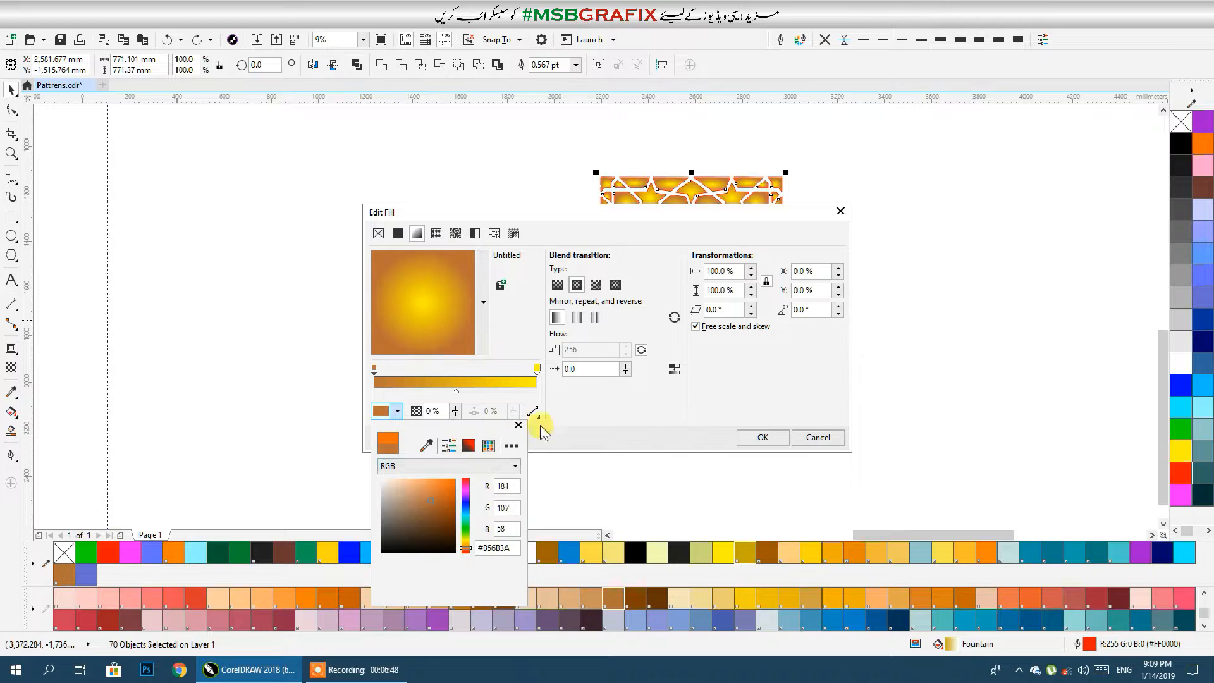
{"action": "left_click", "coordinate": [579, 415]}
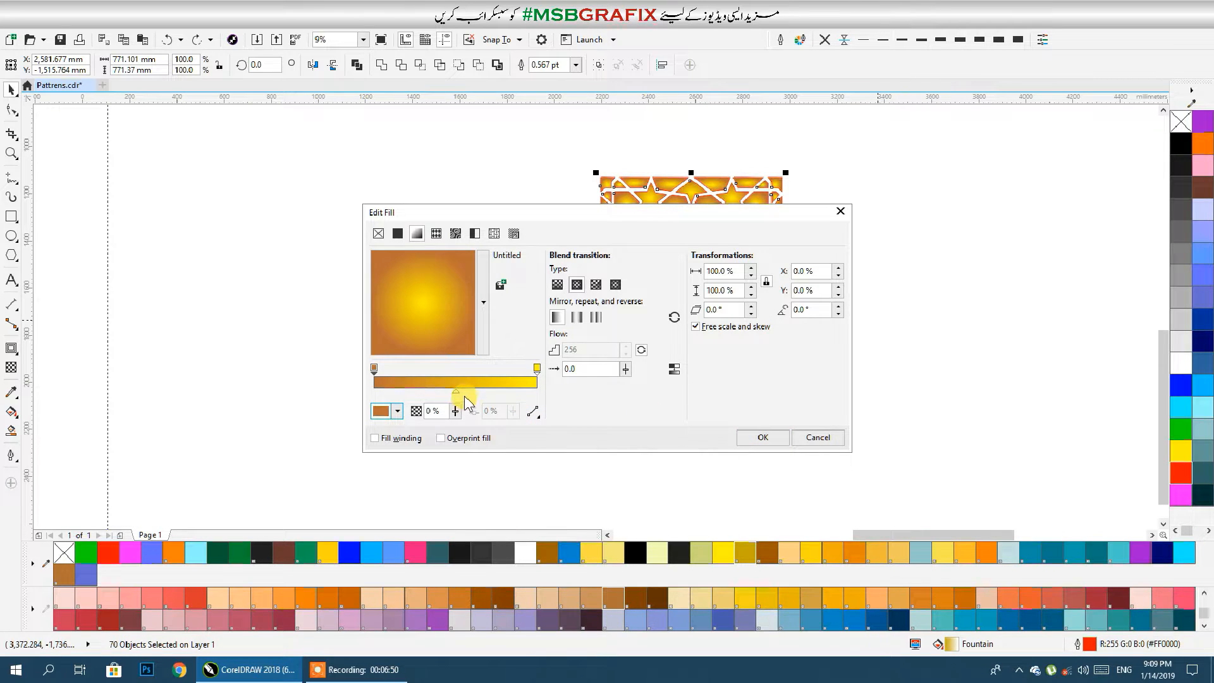
{"action": "left_click_drag", "start_coordinate": [459, 392], "coordinate": [475, 391]}
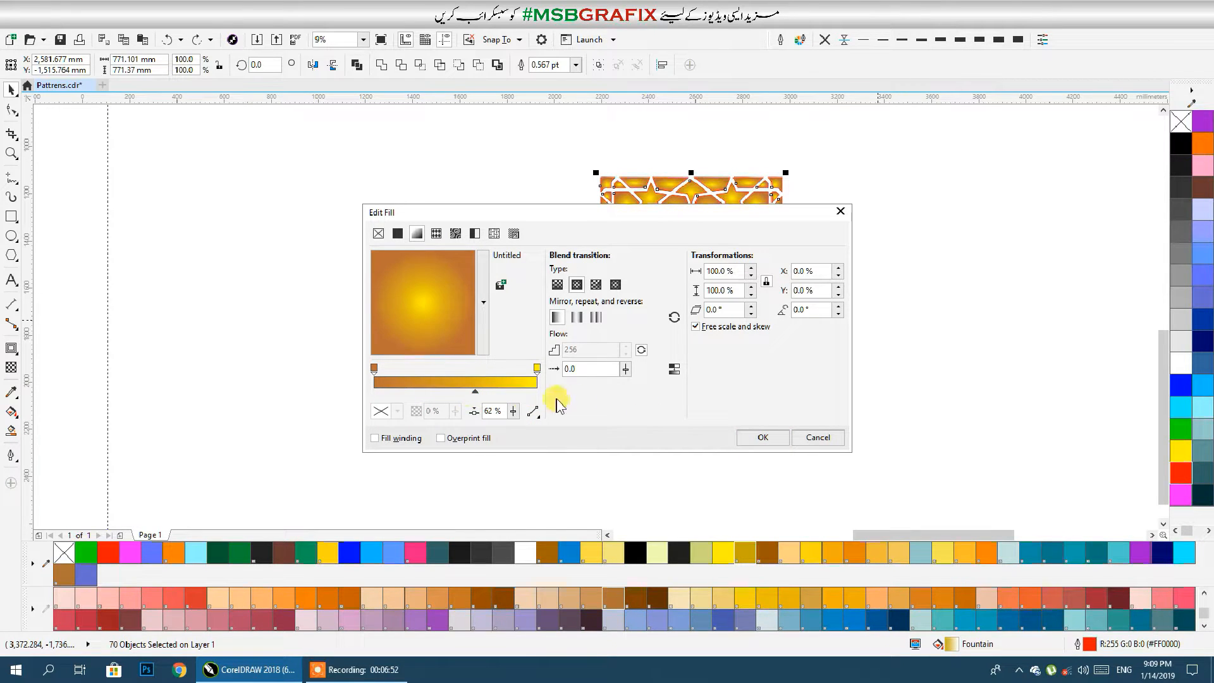
{"action": "left_click", "coordinate": [756, 442]}
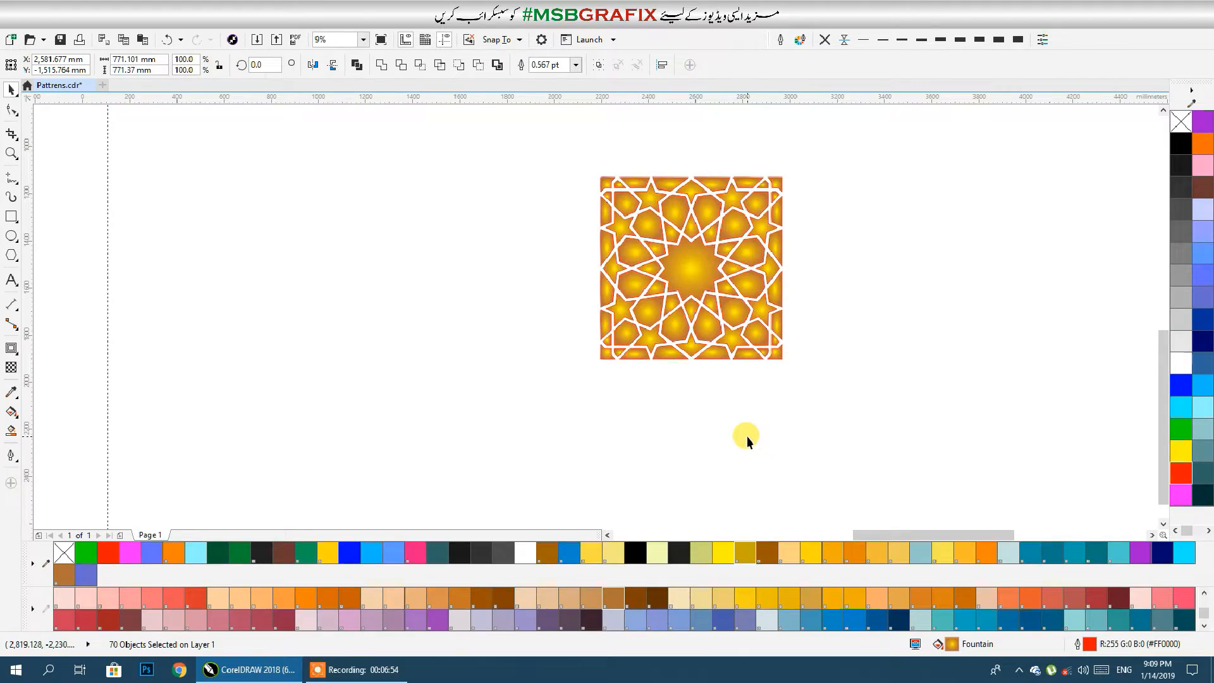
Place a horizontally mirrored copy of the gradient star tile against its right edge and repeat the duplication three times.
{"action": "scroll", "coordinate": [747, 441], "scroll_direction": "down", "scroll_amount": 2}
{"action": "scroll", "coordinate": [757, 430], "scroll_direction": "down", "scroll_amount": 2}
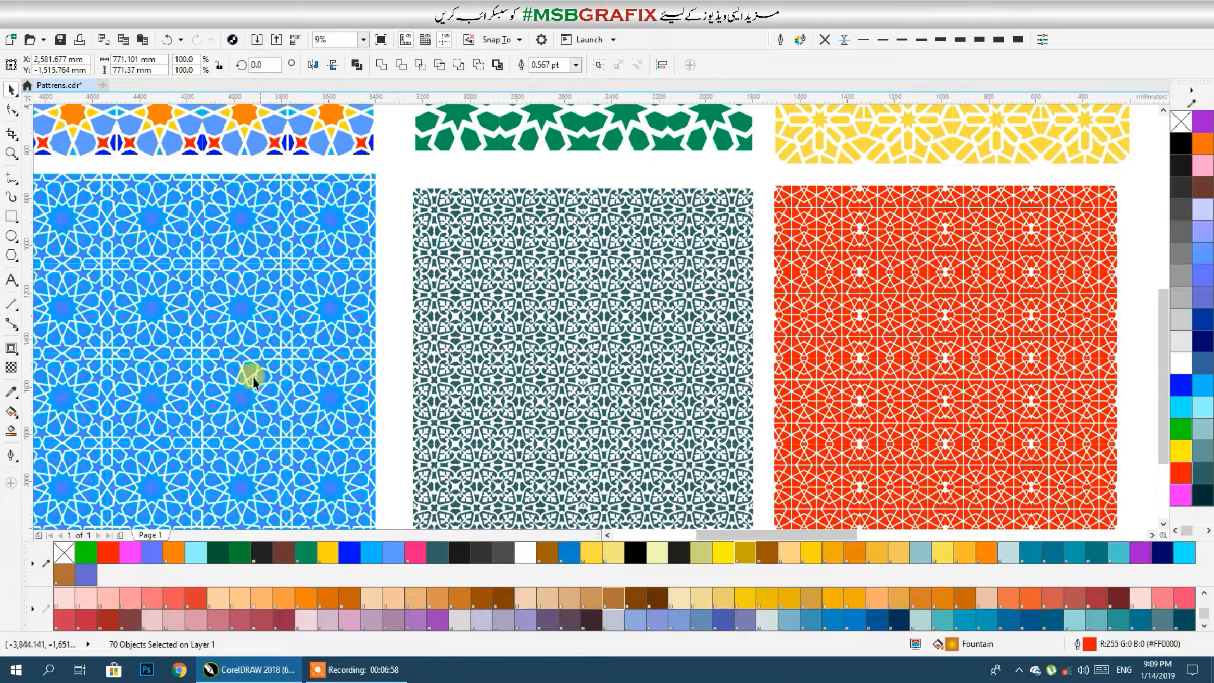
{"action": "scroll", "coordinate": [235, 332], "scroll_direction": "down", "scroll_amount": 4}
{"action": "scroll", "coordinate": [808, 342], "scroll_direction": "up", "scroll_amount": 1}
{"action": "scroll", "coordinate": [362, 344], "scroll_direction": "up", "scroll_amount": 3}
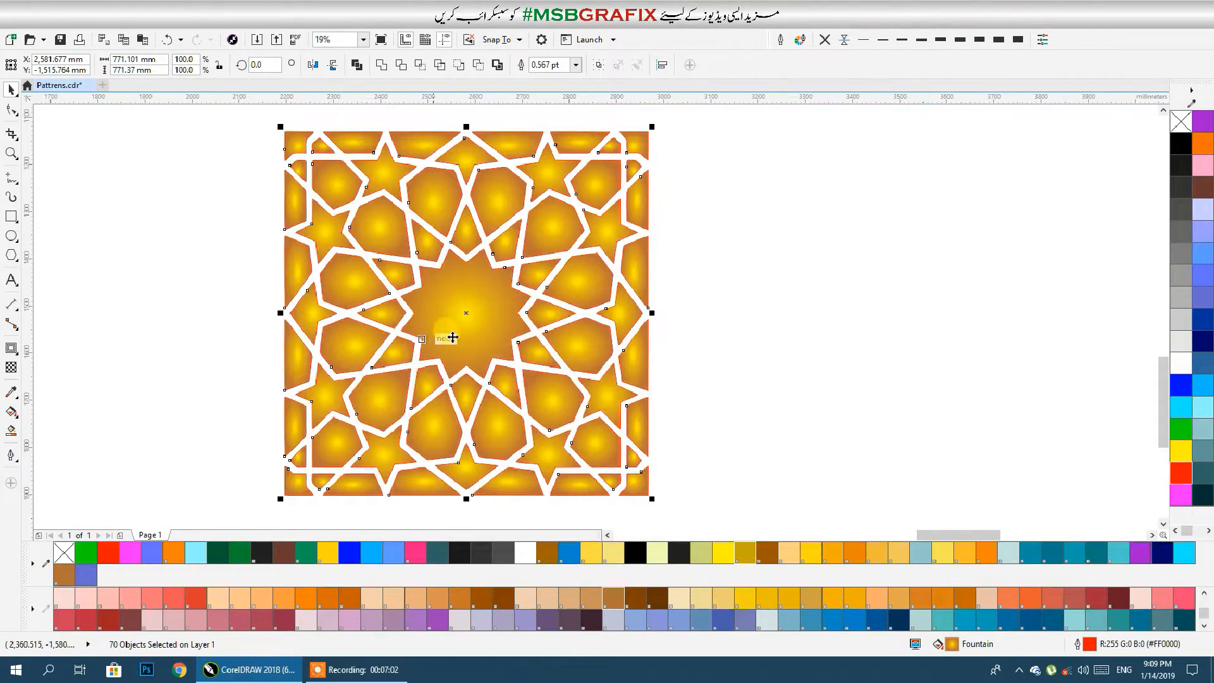
{"action": "scroll", "coordinate": [588, 325], "scroll_direction": "down", "scroll_amount": 2}
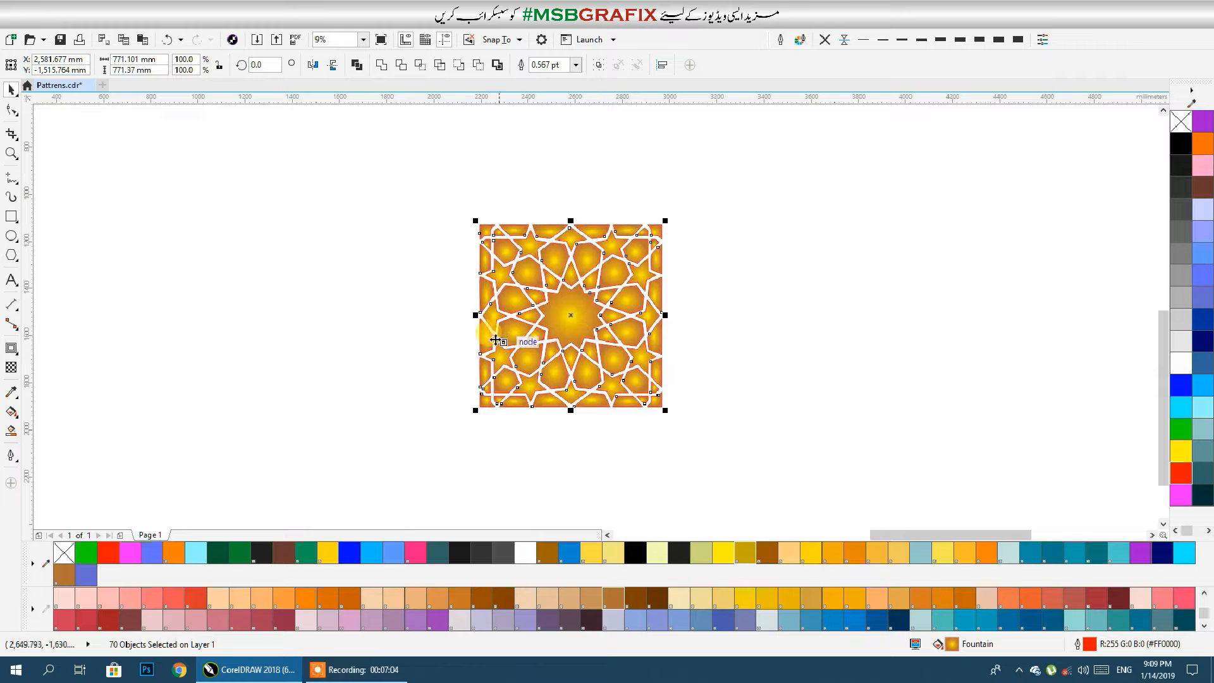
{"action": "left_click_drag", "start_coordinate": [476, 318], "coordinate": [737, 314]}
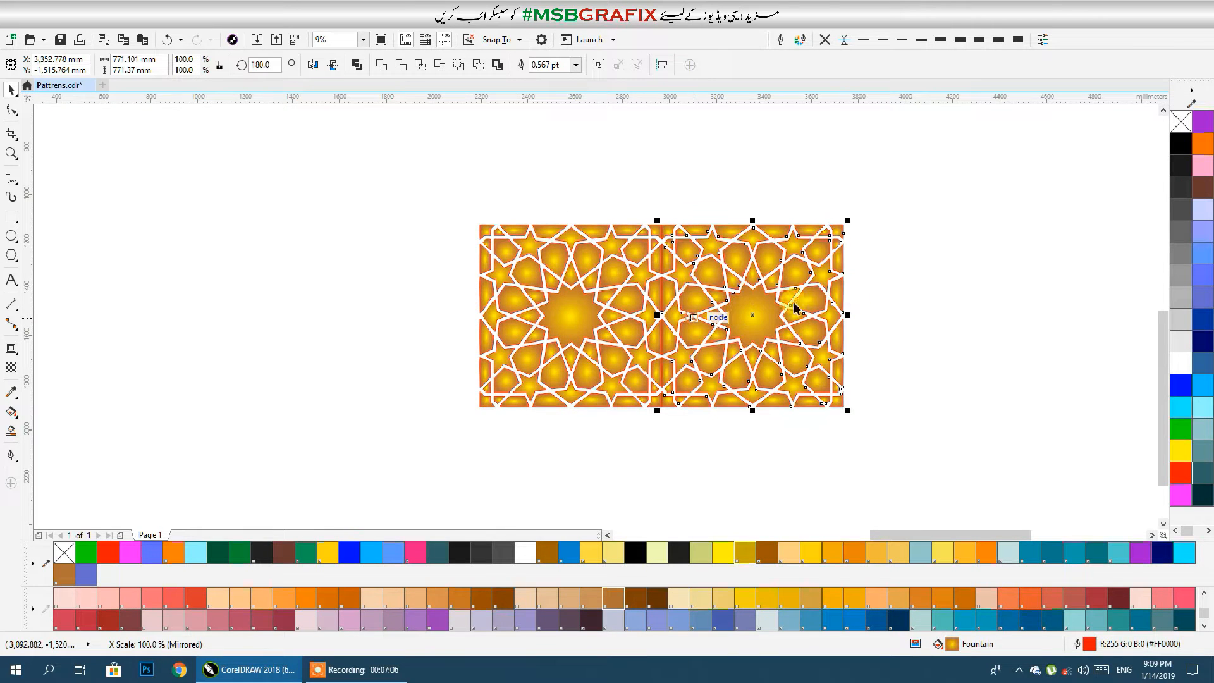
{"action": "key", "text": "ctrl+r"}
{"action": "key", "text": "ctrl+r"}
{"action": "key", "text": "ctrl+r"}
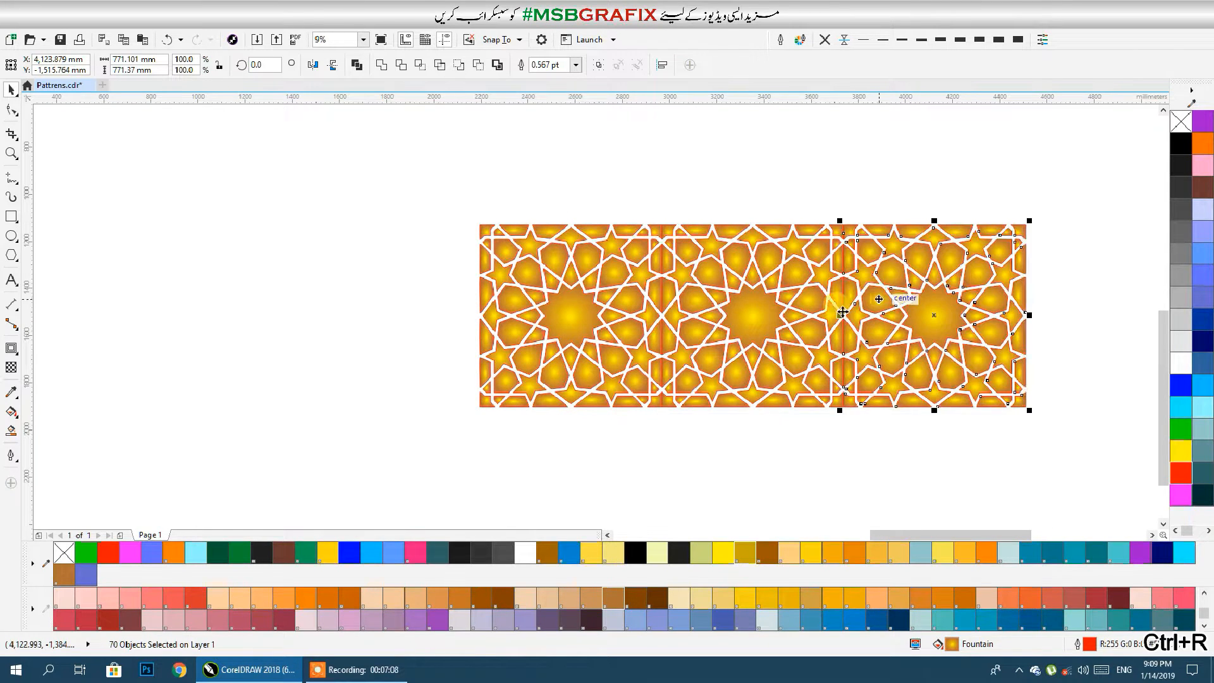
Try selecting all the tiles to move the row downward, and undo both that move and the last repeated tile copy.
{"action": "scroll", "coordinate": [715, 347], "scroll_direction": "down", "scroll_amount": 1}
{"action": "left_click_drag", "start_coordinate": [781, 346], "coordinate": [565, 325]}
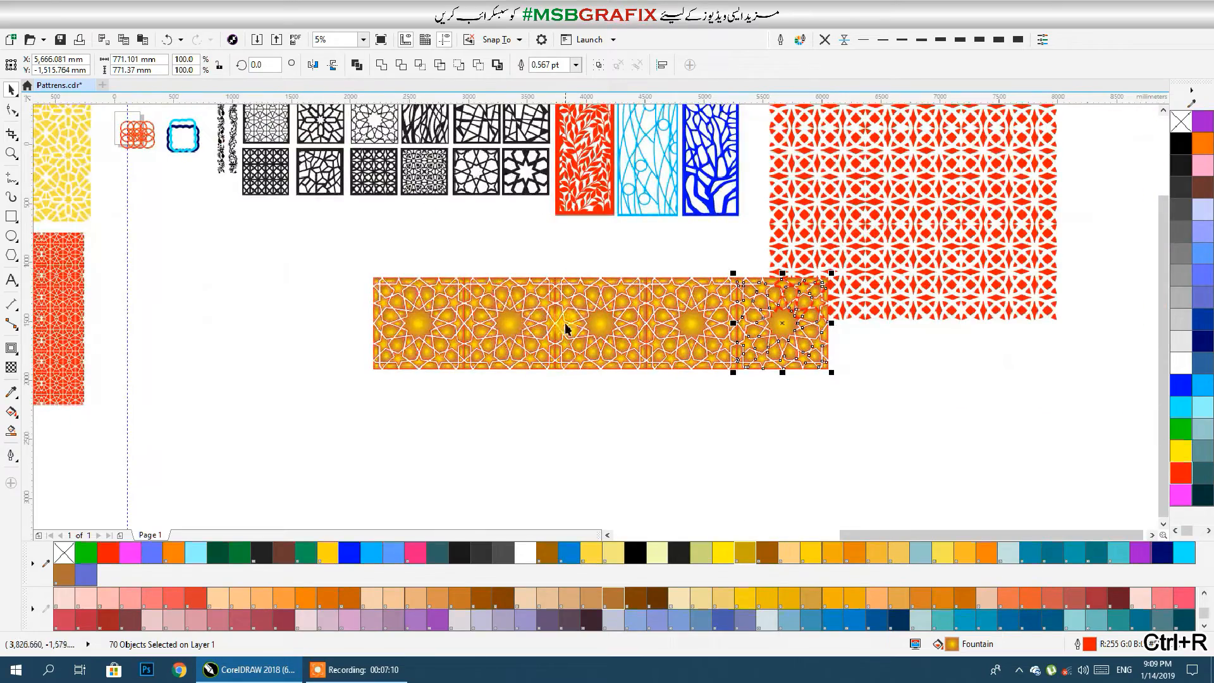
{"action": "left_click", "coordinate": [674, 335], "text": "shift"}
{"action": "left_click", "coordinate": [606, 326], "text": "shift"}
{"action": "left_click", "coordinate": [512, 323], "text": "shift"}
{"action": "left_click", "coordinate": [440, 321], "text": "shift"}
{"action": "left_click_drag", "start_coordinate": [597, 323], "coordinate": [559, 432]}
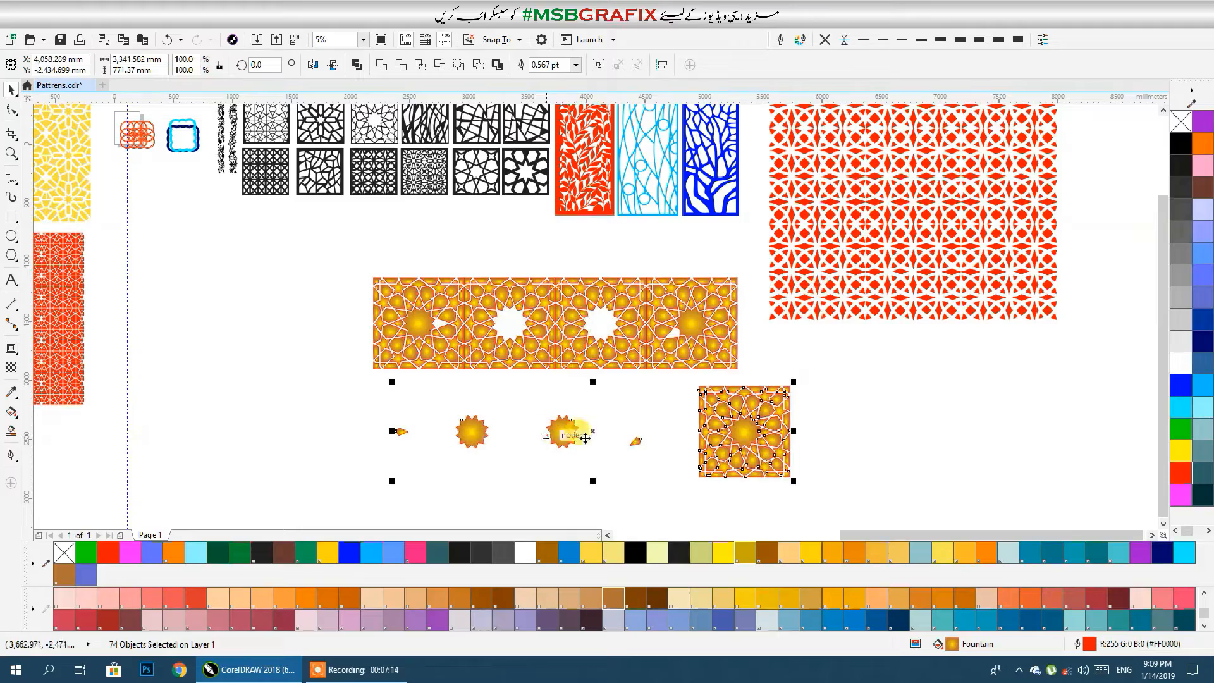
{"action": "key", "text": "ctrl+z"}
{"action": "key", "text": "ctrl+z"}
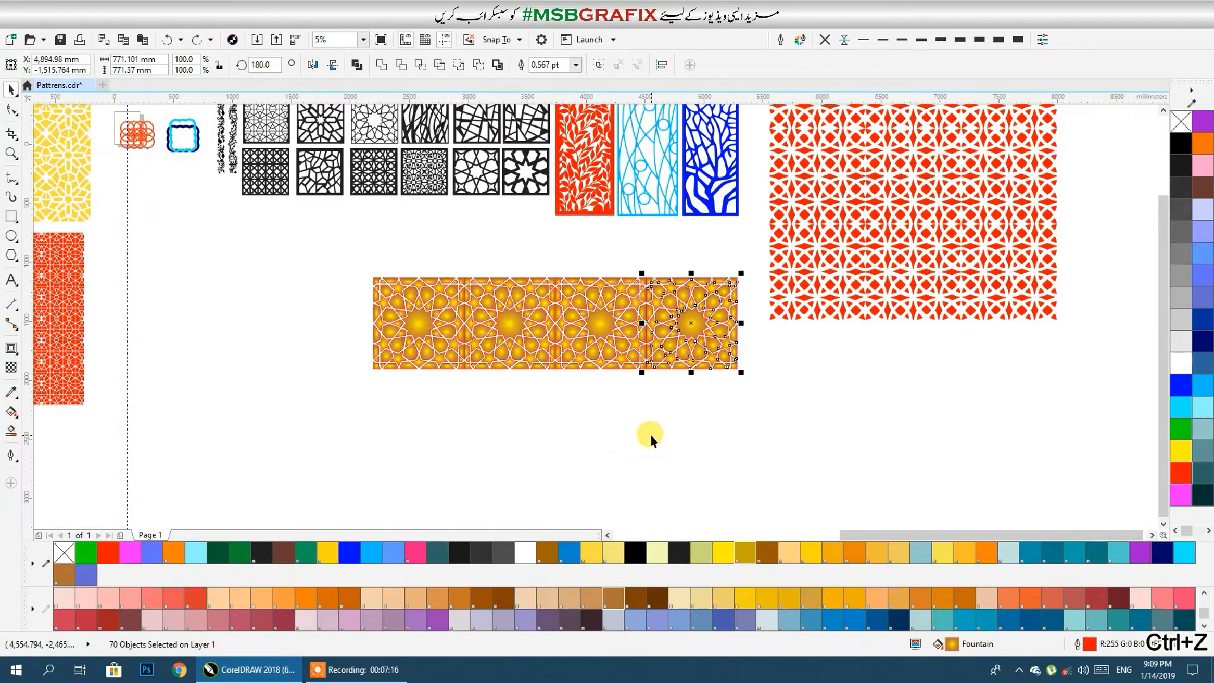
Select the row of four gradient star tiles, place a copy directly beneath it, and repeat the duplication twice.
{"action": "left_click_drag", "start_coordinate": [754, 411], "coordinate": [319, 231]}
{"action": "left_click_drag", "start_coordinate": [416, 322], "coordinate": [340, 458]}
{"action": "left_click_drag", "start_coordinate": [465, 429], "coordinate": [540, 383]}
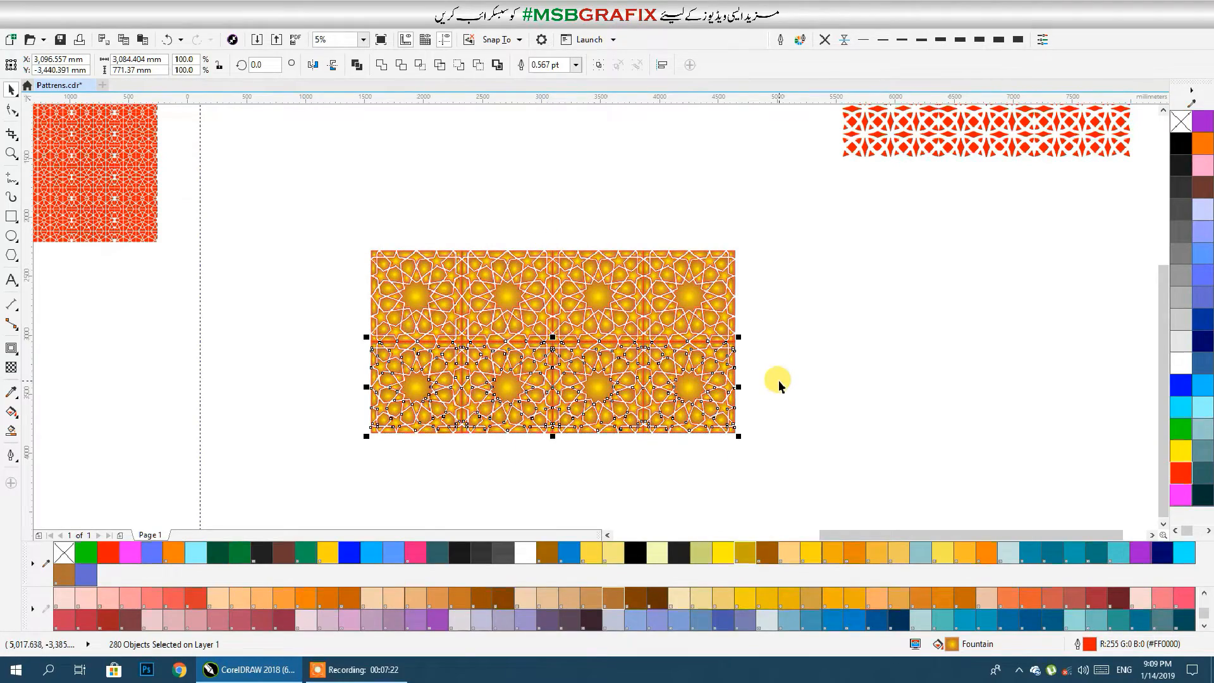
{"action": "key", "text": "ctrl+r"}
{"action": "key", "text": "ctrl+r"}
{"action": "scroll", "coordinate": [780, 380], "scroll_direction": "down", "scroll_amount": 2}
Examine the tiled gradient star pattern close up and as a whole, checking the seams between tiles.
{"action": "left_click_drag", "start_coordinate": [781, 380], "coordinate": [743, 357]}
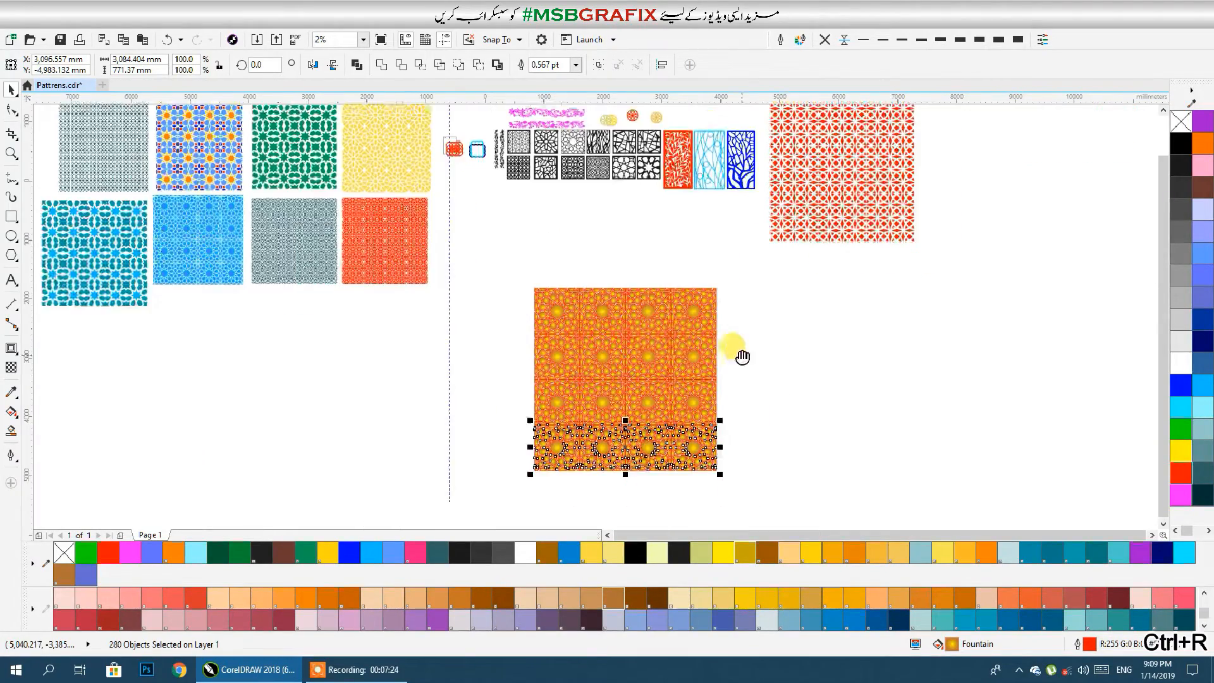
{"action": "scroll", "coordinate": [624, 429], "scroll_direction": "up", "scroll_amount": 3}
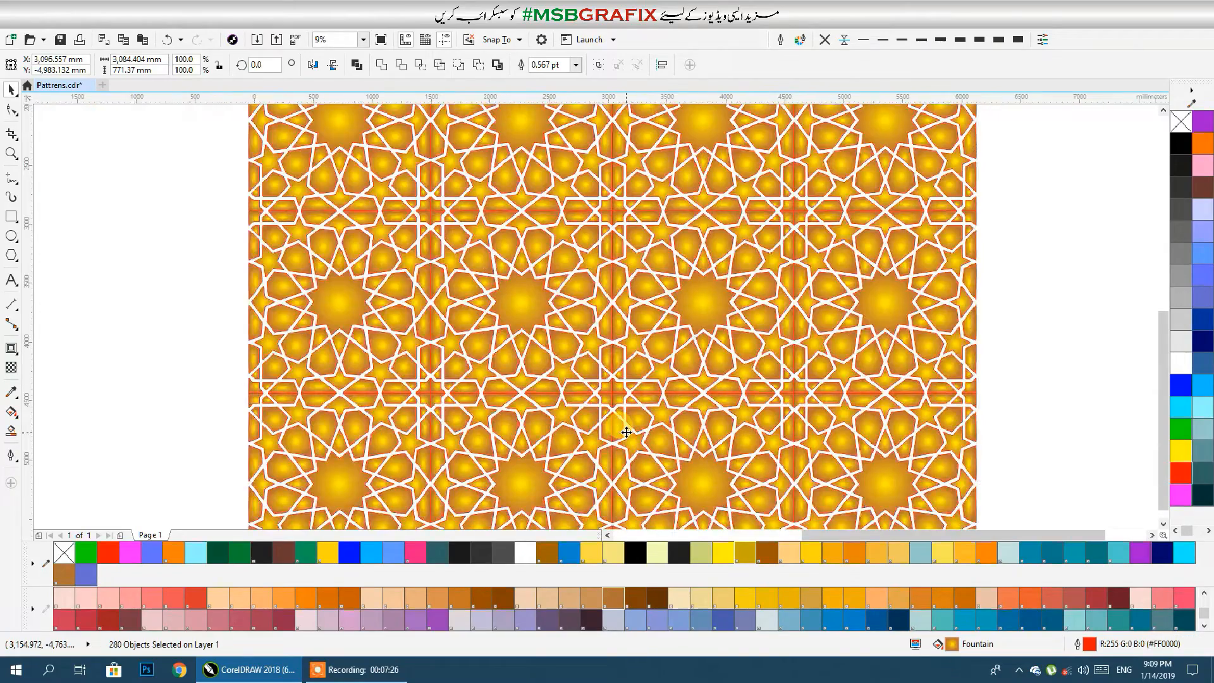
{"action": "scroll", "coordinate": [626, 432], "scroll_direction": "down", "scroll_amount": 1}
{"action": "scroll", "coordinate": [893, 346], "scroll_direction": "down", "scroll_amount": 2}
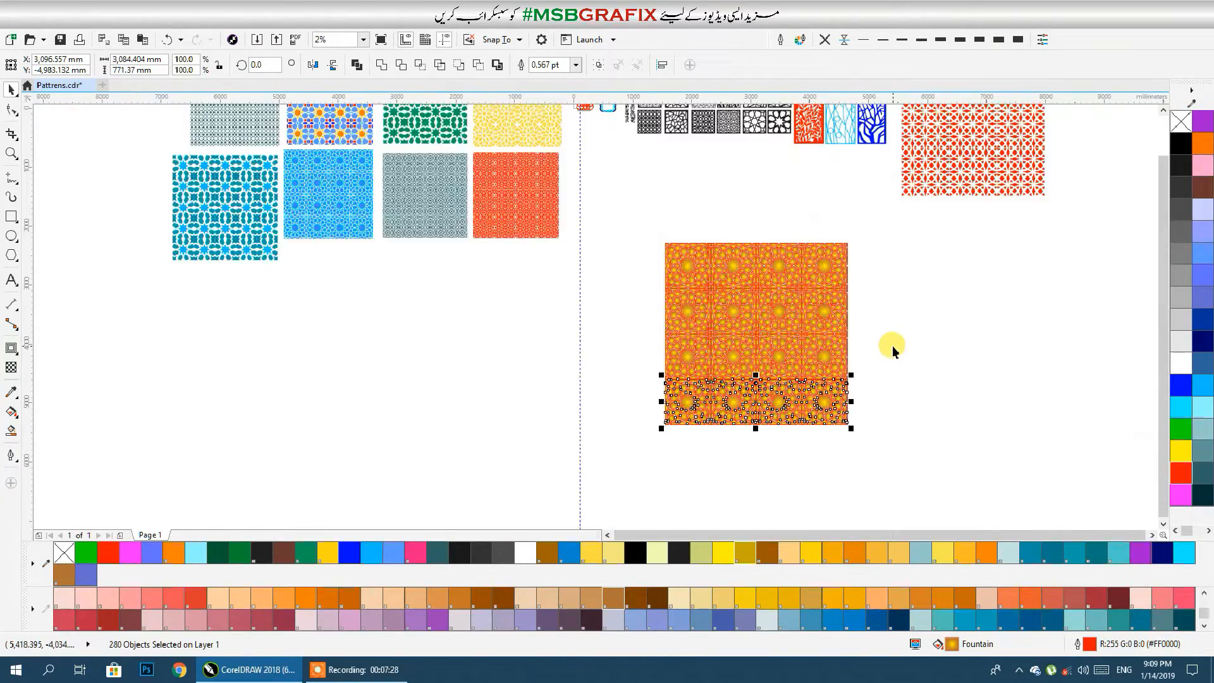
{"action": "left_click_drag", "start_coordinate": [889, 345], "coordinate": [670, 339]}
{"action": "left_click", "coordinate": [672, 353]}
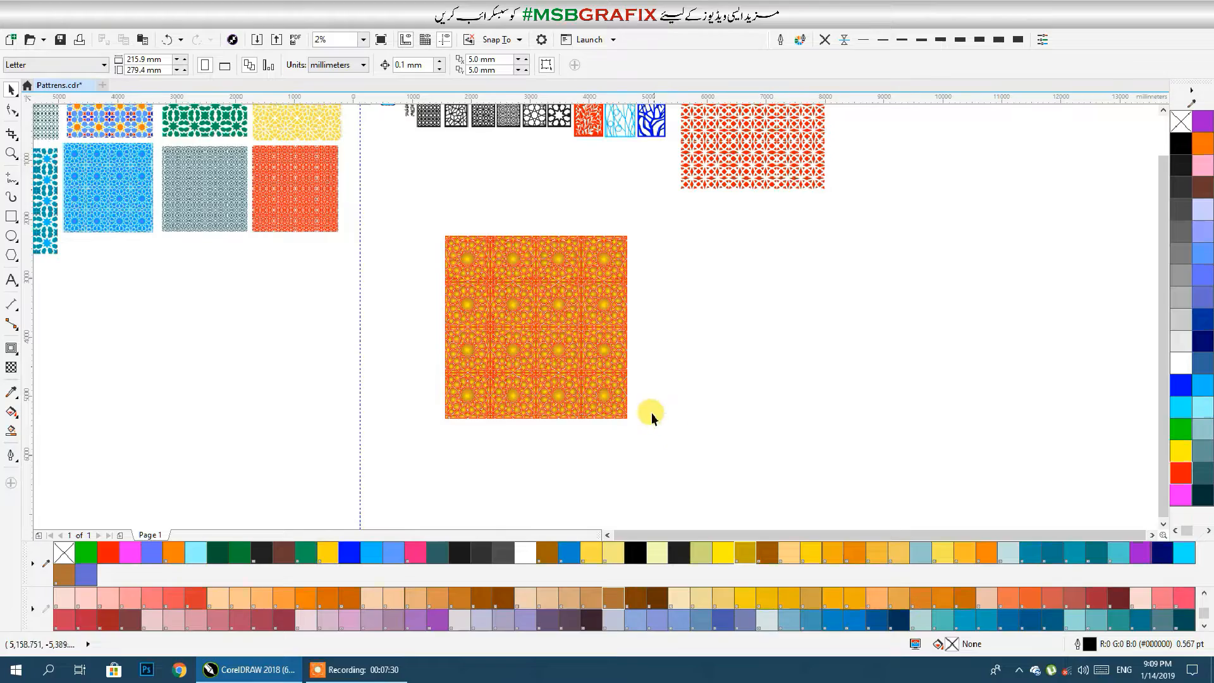
{"action": "left_click_drag", "start_coordinate": [650, 411], "coordinate": [498, 408]}
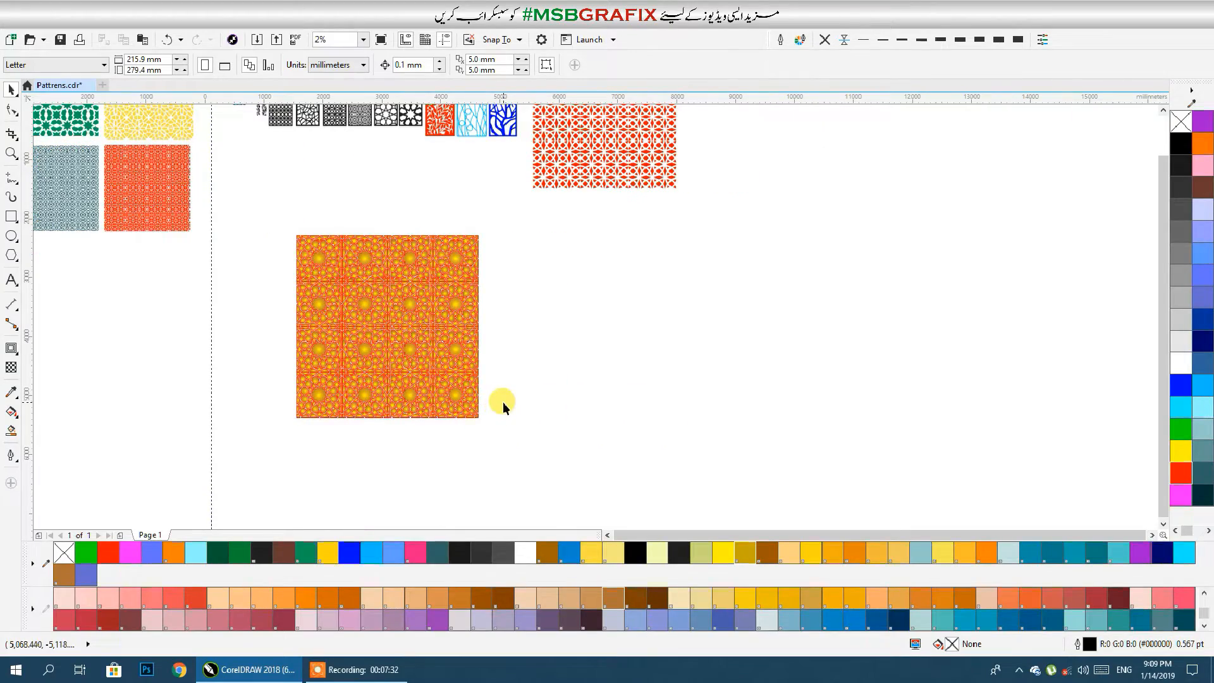
{"action": "scroll", "coordinate": [333, 380], "scroll_direction": "up", "scroll_amount": 3}
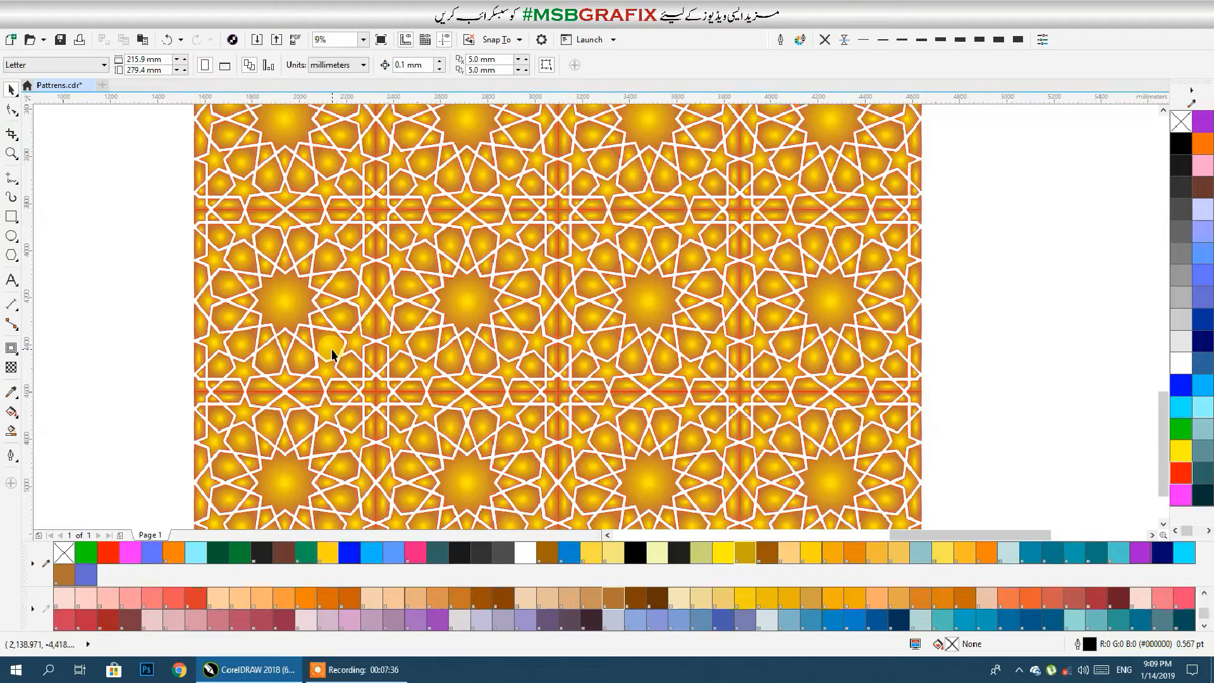
{"action": "scroll", "coordinate": [586, 323], "scroll_direction": "down", "scroll_amount": 2}
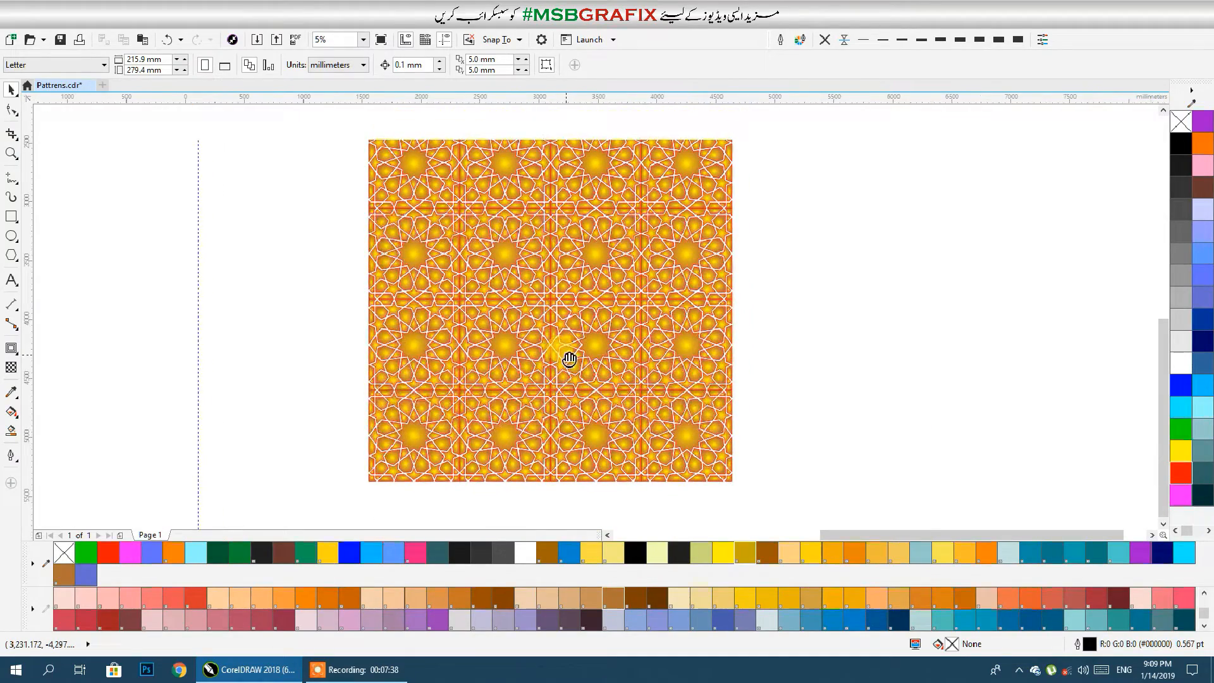
{"action": "scroll", "coordinate": [565, 354], "scroll_direction": "down", "scroll_amount": 2}
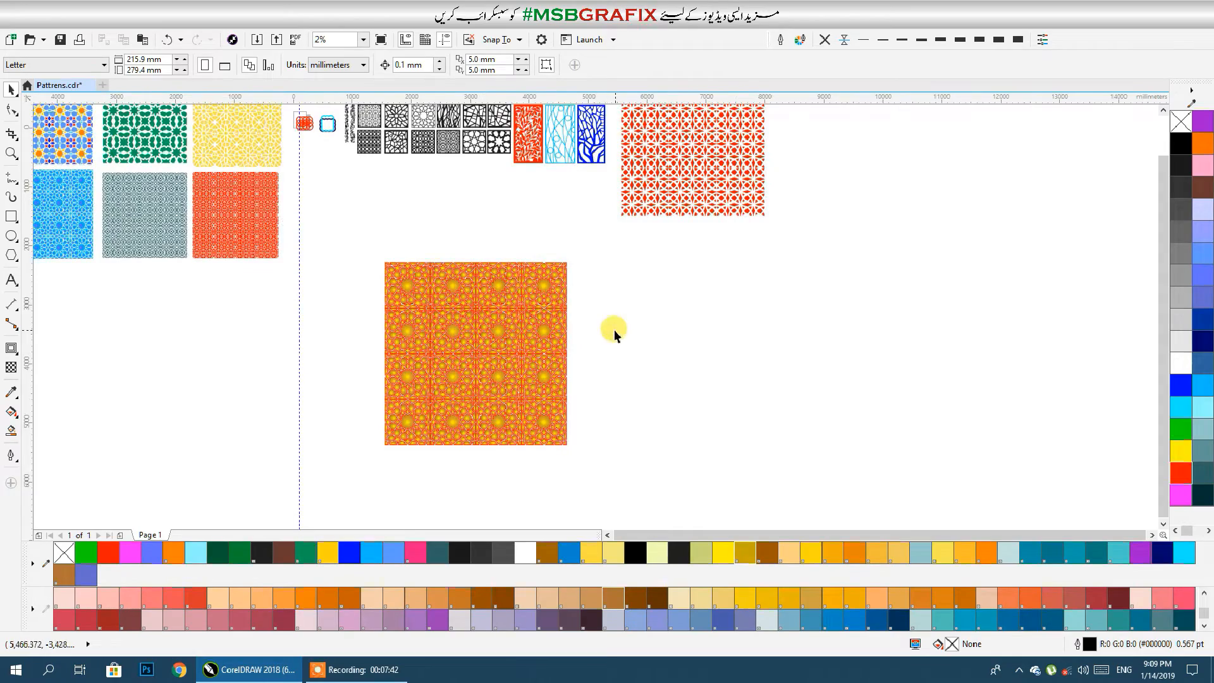
Move the orange overlapping-rings motif off the page, above the cyan and navy scalloped frames.
{"action": "scroll", "coordinate": [499, 278], "scroll_direction": "up", "scroll_amount": 5}
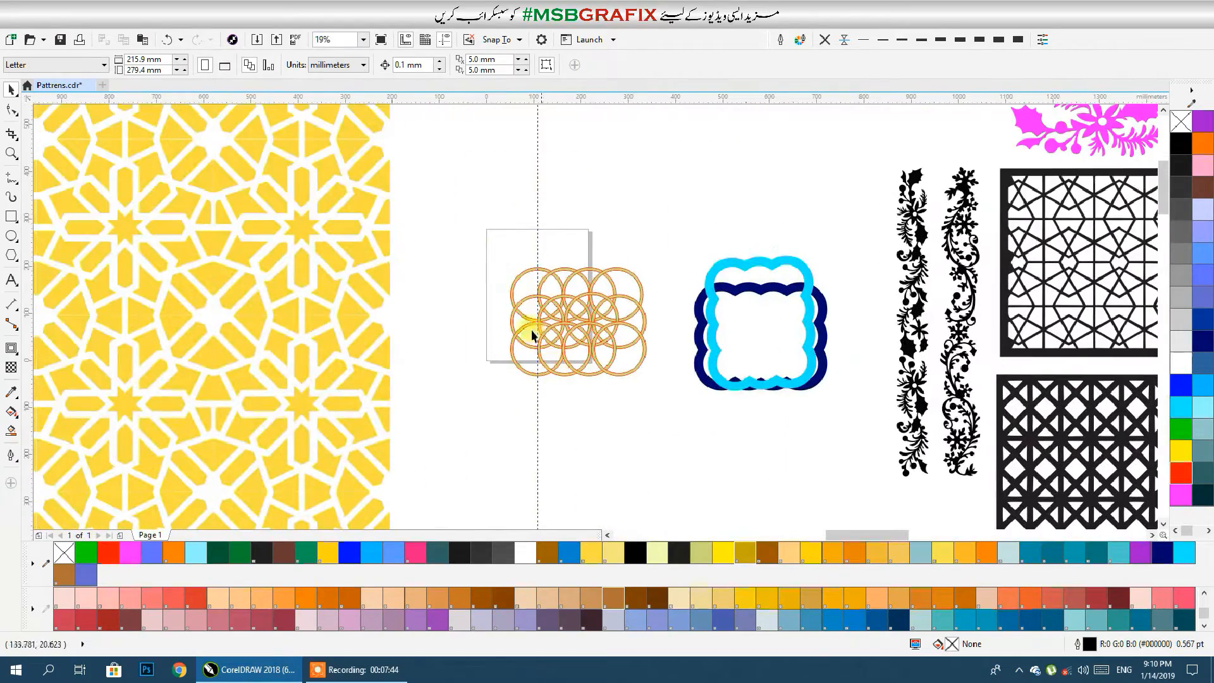
{"action": "left_click", "coordinate": [615, 344]}
{"action": "left_click_drag", "start_coordinate": [615, 345], "coordinate": [840, 178]}
{"action": "left_click", "coordinate": [465, 218]}
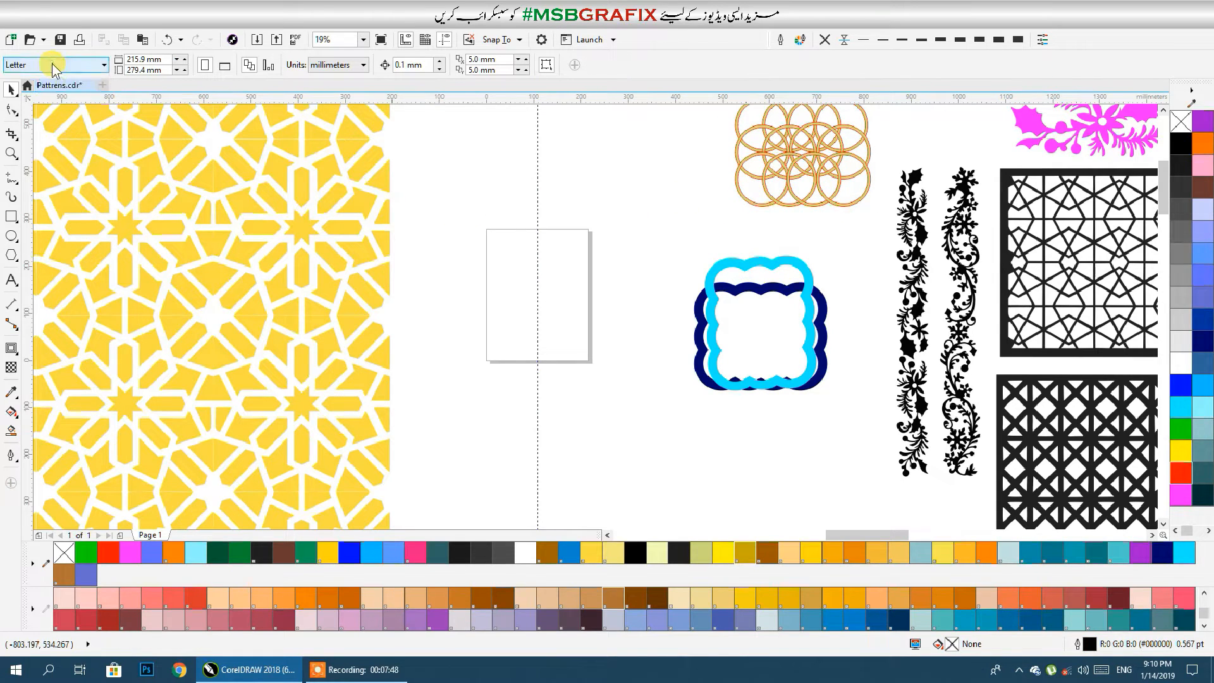
Set the page size to Business Card and add a rectangle that matches the page.
{"action": "left_click", "coordinate": [18, 64]}
{"action": "scroll", "coordinate": [45, 271], "scroll_direction": "up", "scroll_amount": 1}
{"action": "left_click", "coordinate": [38, 249]}
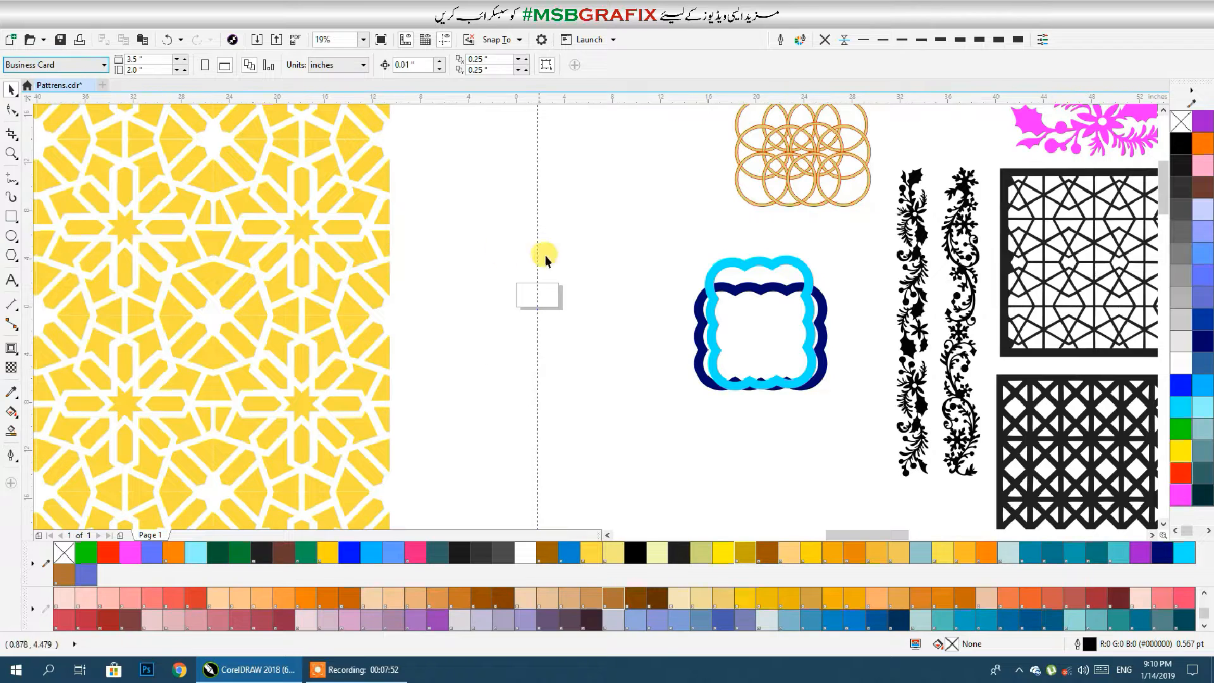
{"action": "scroll", "coordinate": [541, 296], "scroll_direction": "up", "scroll_amount": 5}
{"action": "double_click", "coordinate": [11, 217]}
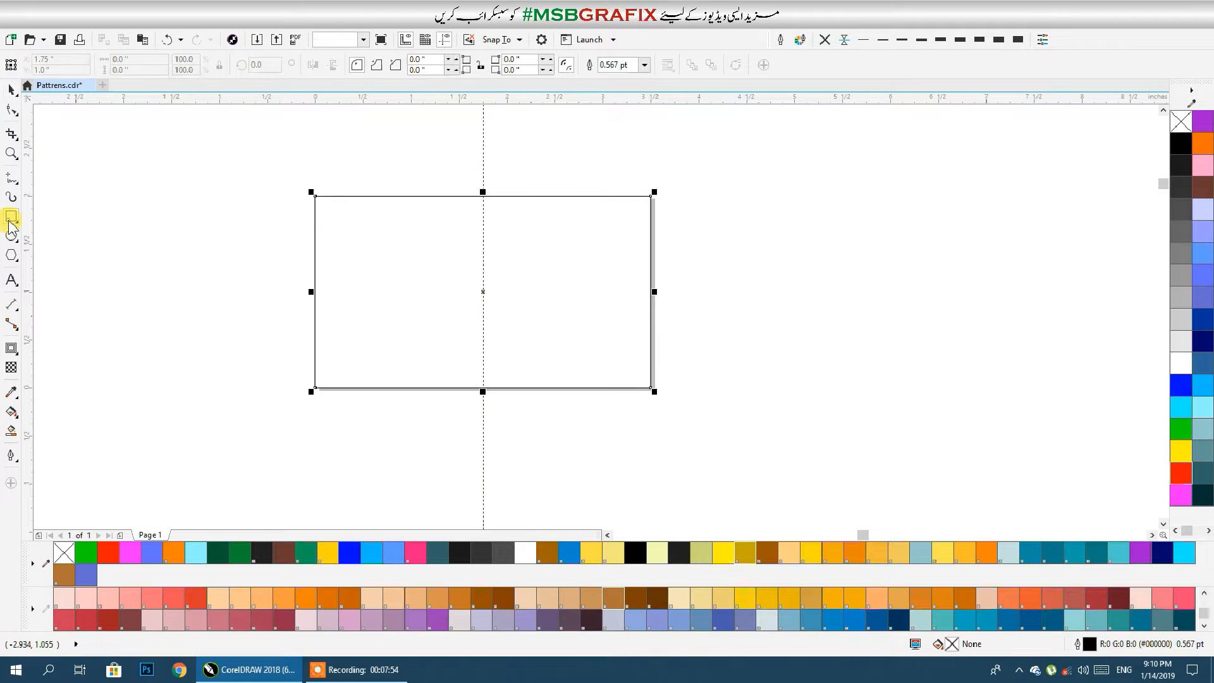
{"action": "scroll", "coordinate": [480, 271], "scroll_direction": "down", "scroll_amount": 2}
{"action": "scroll", "coordinate": [437, 296], "scroll_direction": "up", "scroll_amount": 2}
{"action": "left_click_drag", "start_coordinate": [351, 271], "coordinate": [334, 352]}
{"action": "left_click", "coordinate": [324, 330]}
{"action": "left_click", "coordinate": [15, 240]}
{"action": "left_click_drag", "start_coordinate": [273, 190], "coordinate": [643, 512]}
{"action": "left_click", "coordinate": [12, 92]}
{"action": "left_click_drag", "start_coordinate": [443, 239], "coordinate": [394, 224]}
{"action": "left_click_drag", "start_coordinate": [311, 317], "coordinate": [311, 306]}
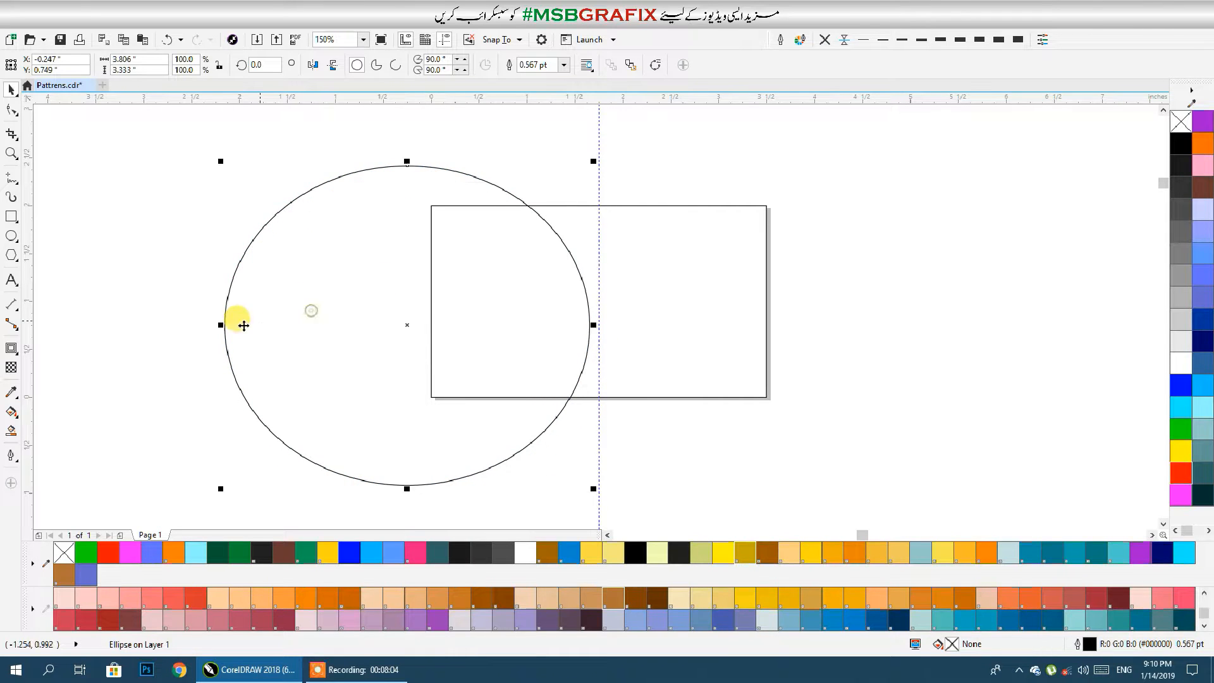
{"action": "left_click_drag", "start_coordinate": [220, 325], "coordinate": [240, 325]}
{"action": "key", "text": "Delete"}
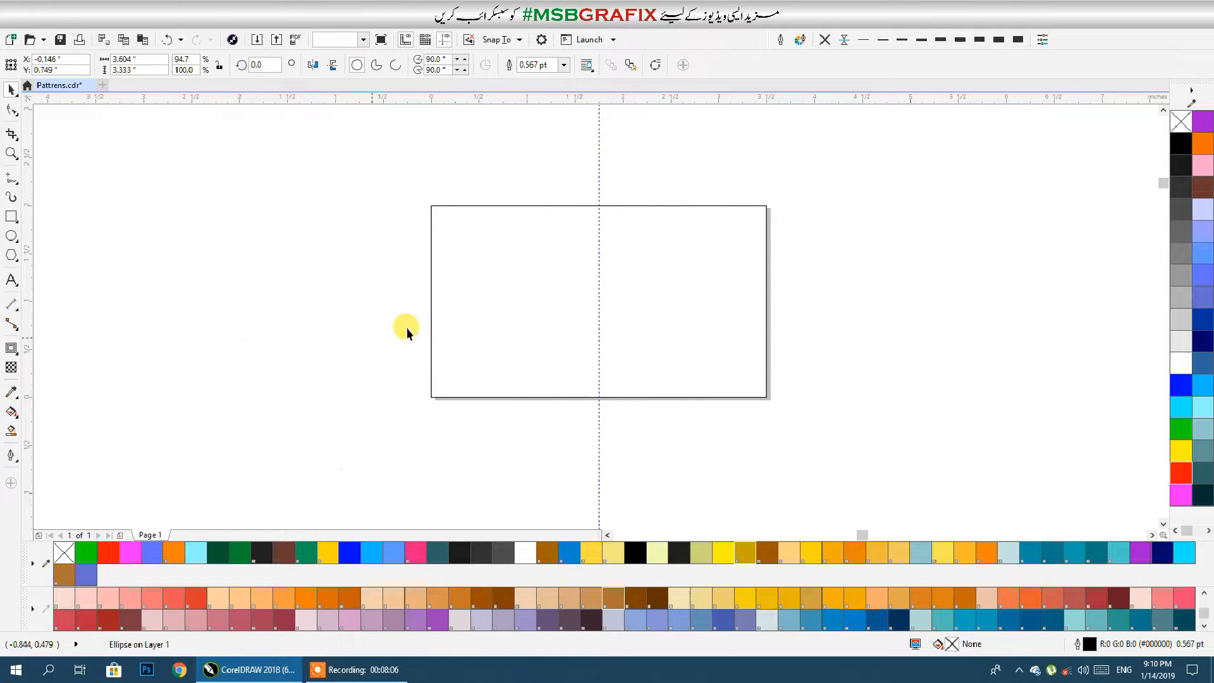
Draw a tall rectangle about 0.33 × 1.25 in beside the page and fully round its corners.
{"action": "scroll", "coordinate": [649, 313], "scroll_direction": "left", "scroll_amount": 3}
{"action": "left_click_drag", "start_coordinate": [393, 213], "coordinate": [427, 332]}
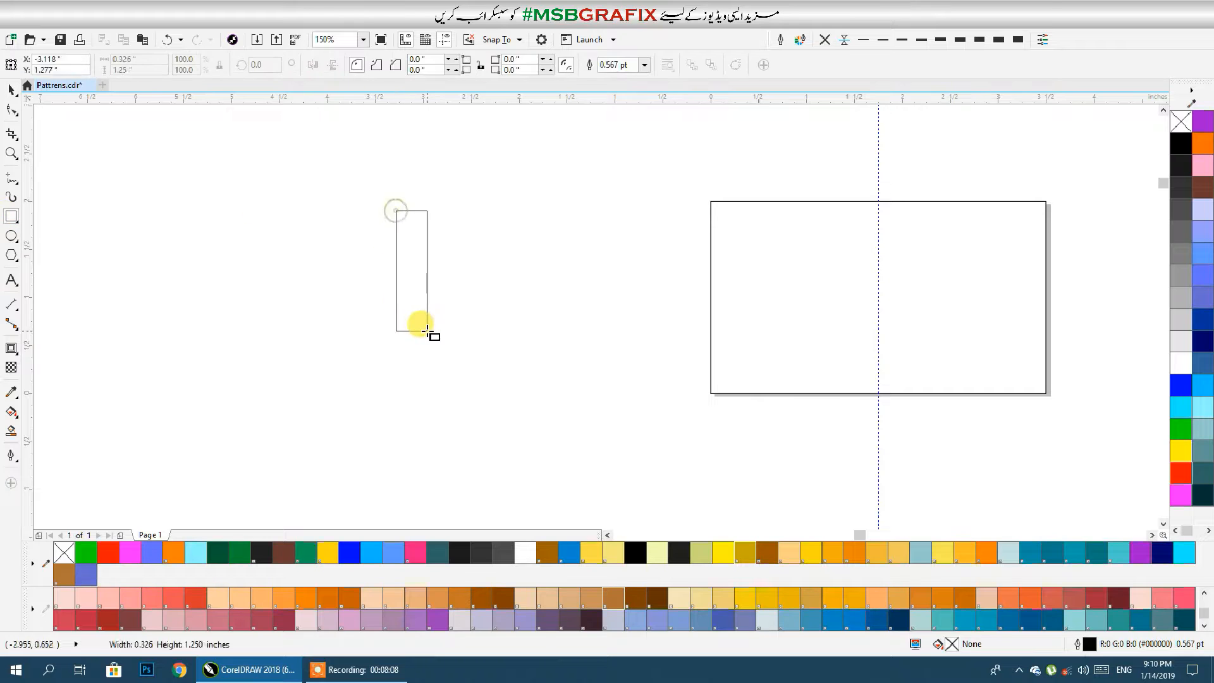
{"action": "left_click", "coordinate": [12, 109]}
{"action": "left_click_drag", "start_coordinate": [426, 215], "coordinate": [428, 227]}
{"action": "left_click", "coordinate": [12, 90]}
Add two overlapping copies to the right of the rounded bar, shortening them to about 1.04 in and 0.85 in high.
{"action": "left_click_drag", "start_coordinate": [412, 271], "coordinate": [444, 272]}
{"action": "left_click_drag", "start_coordinate": [445, 334], "coordinate": [443, 310]}
{"action": "scroll", "coordinate": [436, 266], "scroll_direction": "up", "scroll_amount": 2}
{"action": "mouse_move", "coordinate": [447, 244]}
{"action": "left_mouse_down"}
{"action": "mouse_move", "coordinate": [438, 273]}
{"action": "mouse_move", "coordinate": [452, 255]}
{"action": "left_mouse_up"}
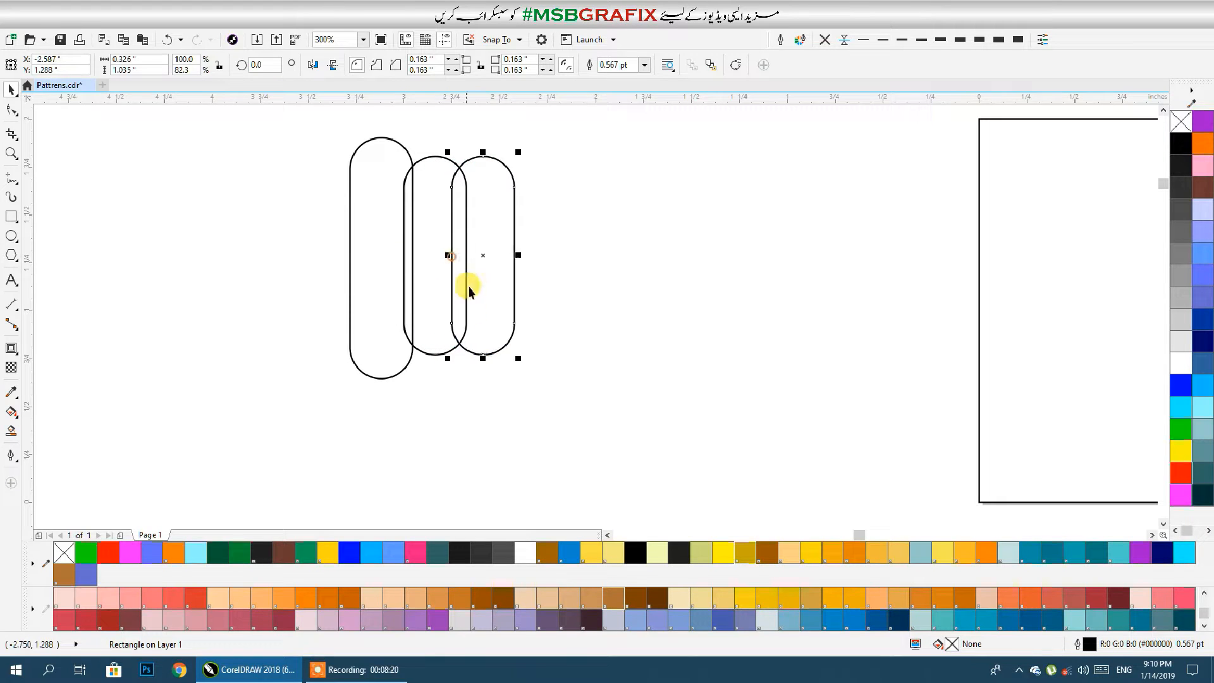
{"action": "left_click_drag", "start_coordinate": [484, 358], "coordinate": [480, 338]}
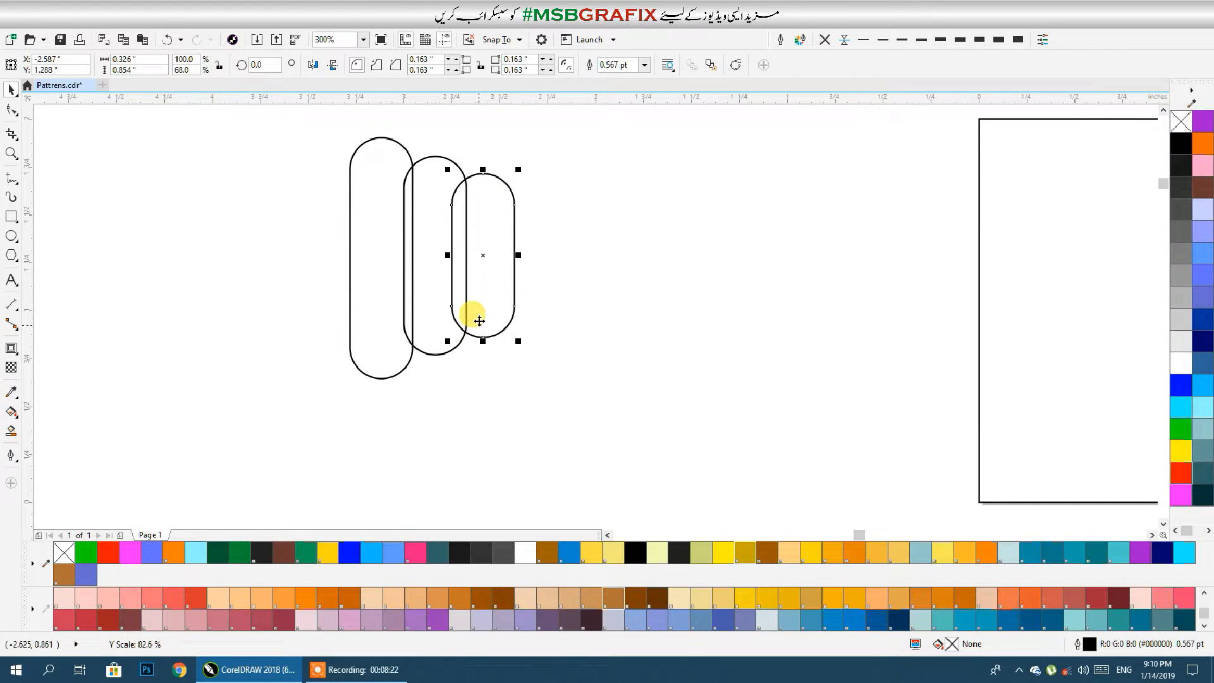
Duplicate the shortest bar, rotate the copy to 270°, thicken it to about 0.47 in, and lay it across the upright bars.
{"action": "left_click_drag", "start_coordinate": [480, 264], "coordinate": [528, 262]}
{"action": "left_click", "coordinate": [554, 170]}
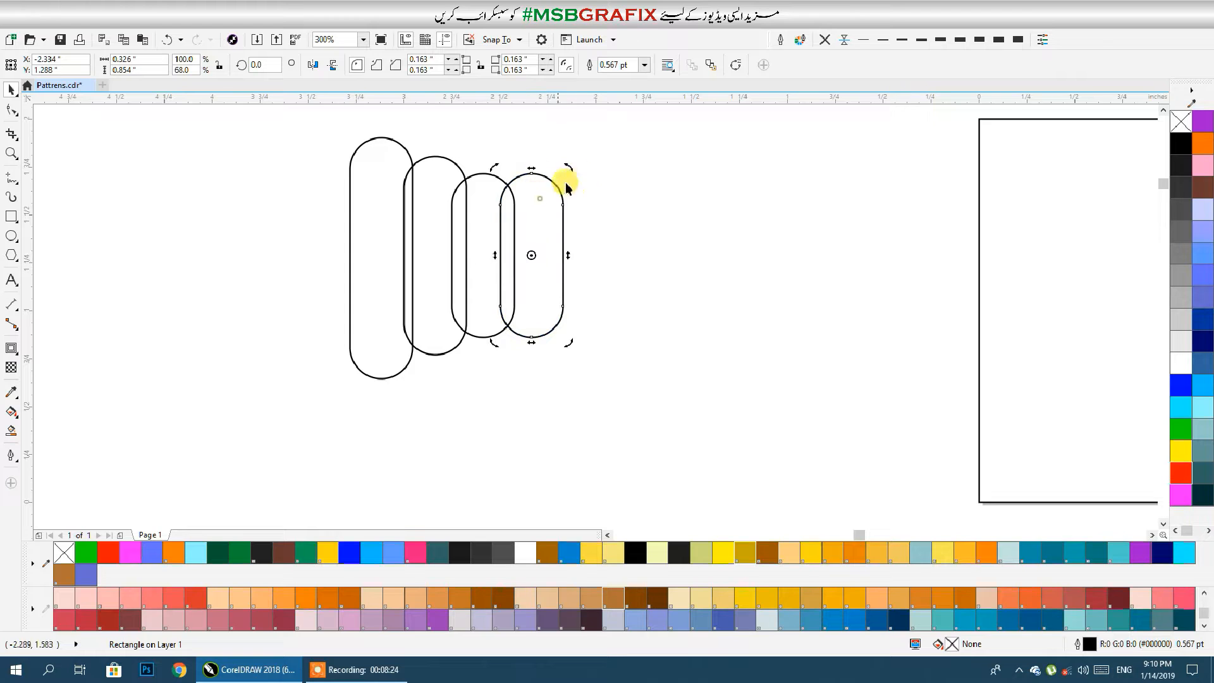
{"action": "left_click_drag", "start_coordinate": [569, 168], "coordinate": [628, 297]}
{"action": "left_click_drag", "start_coordinate": [588, 252], "coordinate": [525, 248]}
{"action": "left_click_drag", "start_coordinate": [468, 285], "coordinate": [468, 295]}
{"action": "left_click_drag", "start_coordinate": [522, 267], "coordinate": [530, 274]}
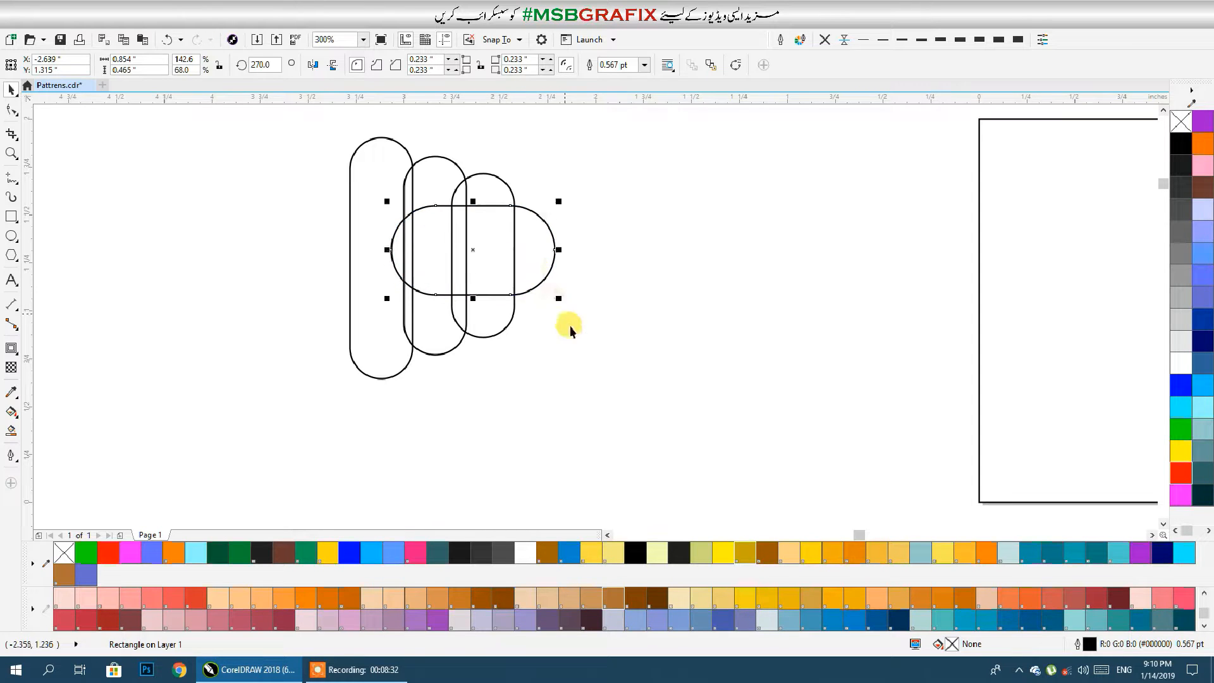
Select the four rounded bars, align their centres horizontally, and weld them into one scalloped shape.
{"action": "left_click", "coordinate": [599, 192]}
{"action": "scroll", "coordinate": [605, 163], "scroll_direction": "down", "scroll_amount": 2}
{"action": "left_click_drag", "start_coordinate": [436, 376], "coordinate": [434, 381]}
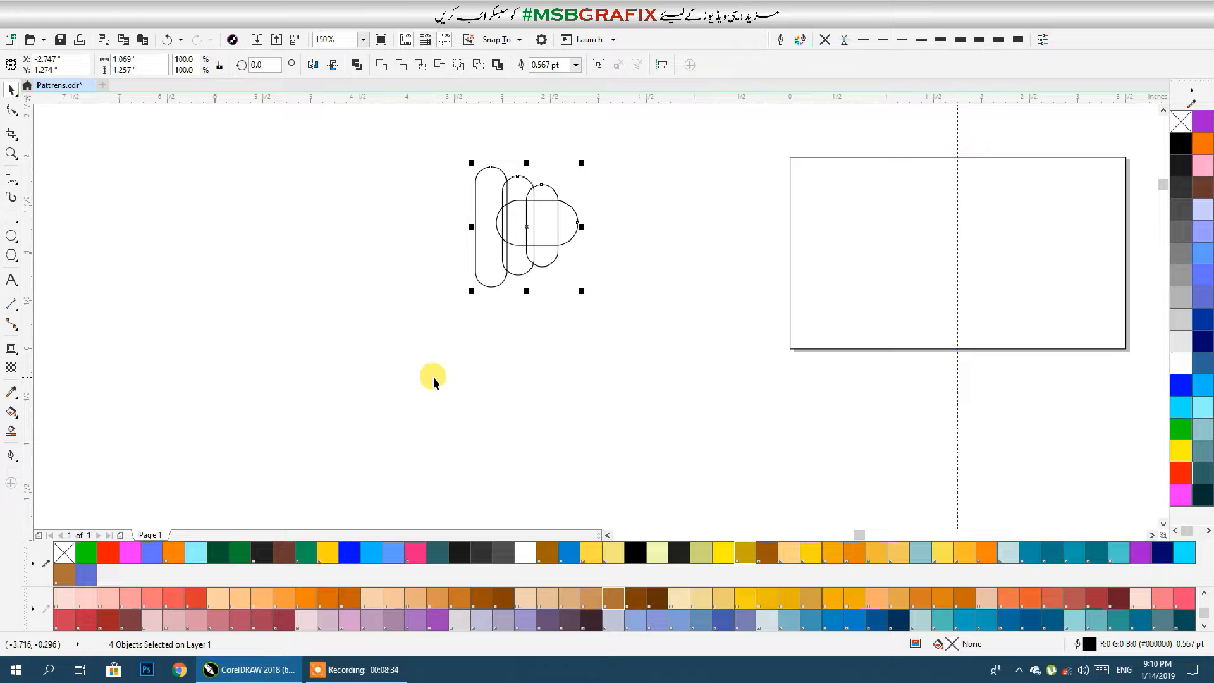
{"action": "key", "text": "e"}
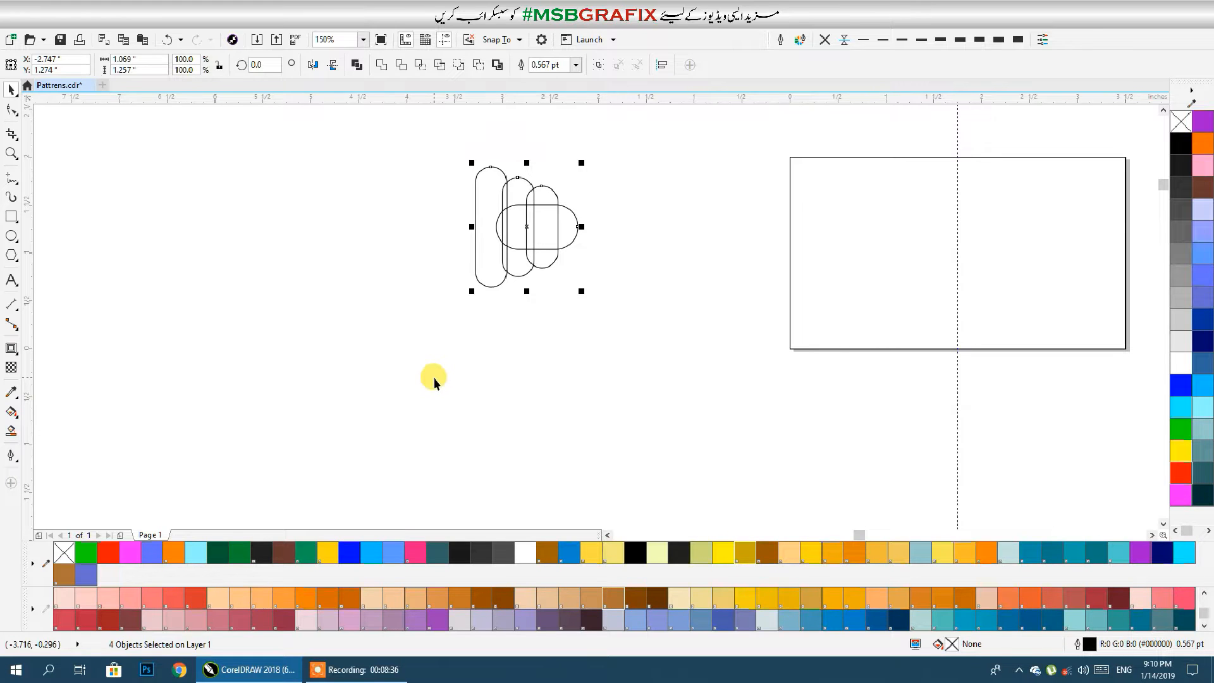
{"action": "left_click", "coordinate": [382, 65]}
{"action": "left_click", "coordinate": [415, 258]}
Move the page rectangle against the scalloped shape, reduce its height to 1 in, and fit it to the scallop's top and bottom edges.
{"action": "left_click_drag", "start_coordinate": [510, 255], "coordinate": [610, 291]}
{"action": "scroll", "coordinate": [610, 291], "scroll_direction": "down", "scroll_amount": 2}
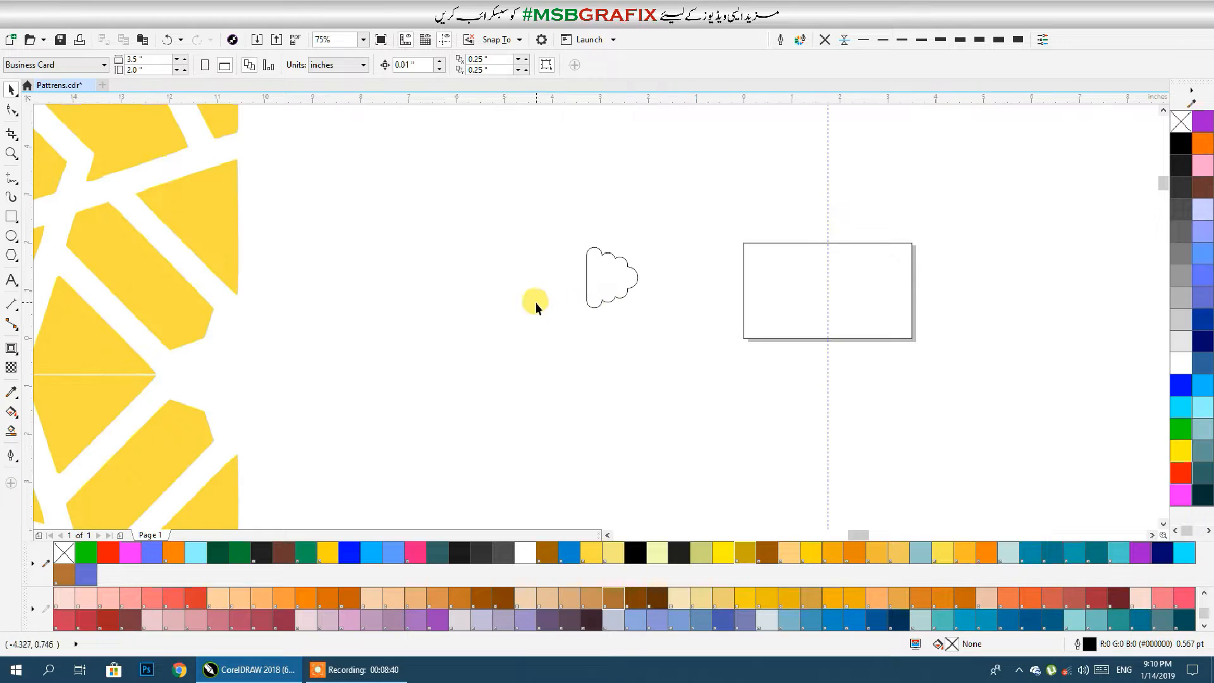
{"action": "left_click_drag", "start_coordinate": [790, 311], "coordinate": [549, 281]}
{"action": "scroll", "coordinate": [595, 253], "scroll_direction": "up", "scroll_amount": 5}
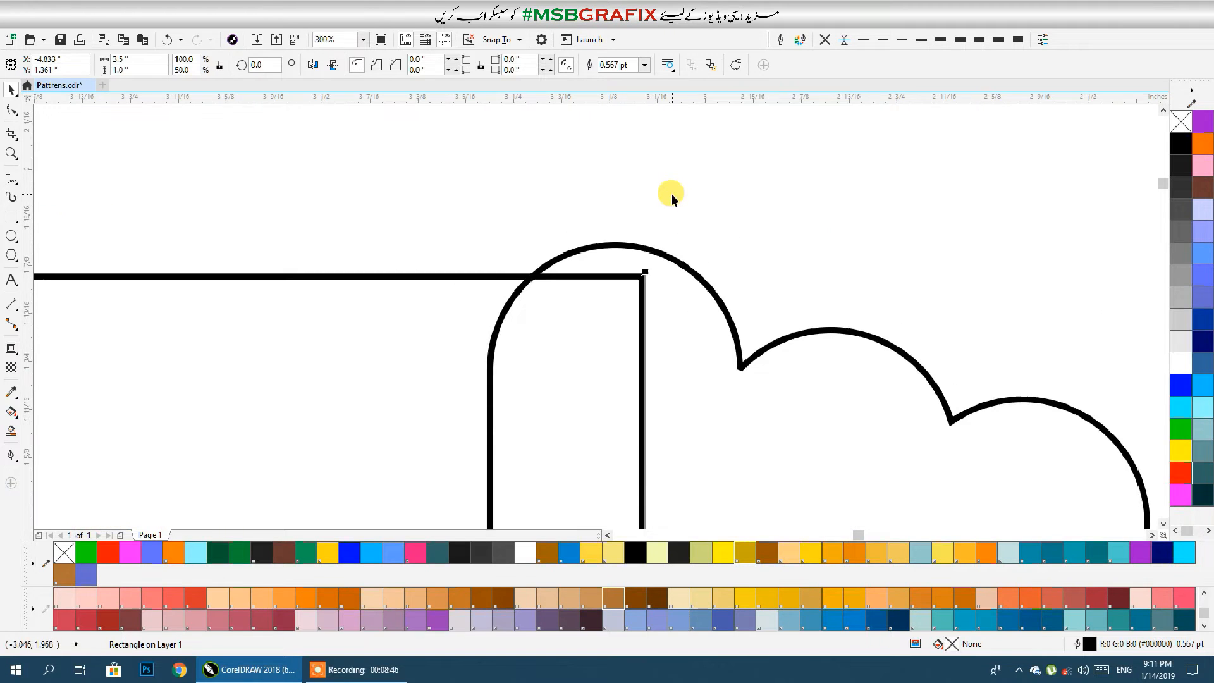
{"action": "left_click_drag", "start_coordinate": [643, 277], "coordinate": [613, 244]}
{"action": "scroll", "coordinate": [597, 405], "scroll_direction": "down", "scroll_amount": 3}
{"action": "left_click_drag", "start_coordinate": [597, 410], "coordinate": [676, 154]}
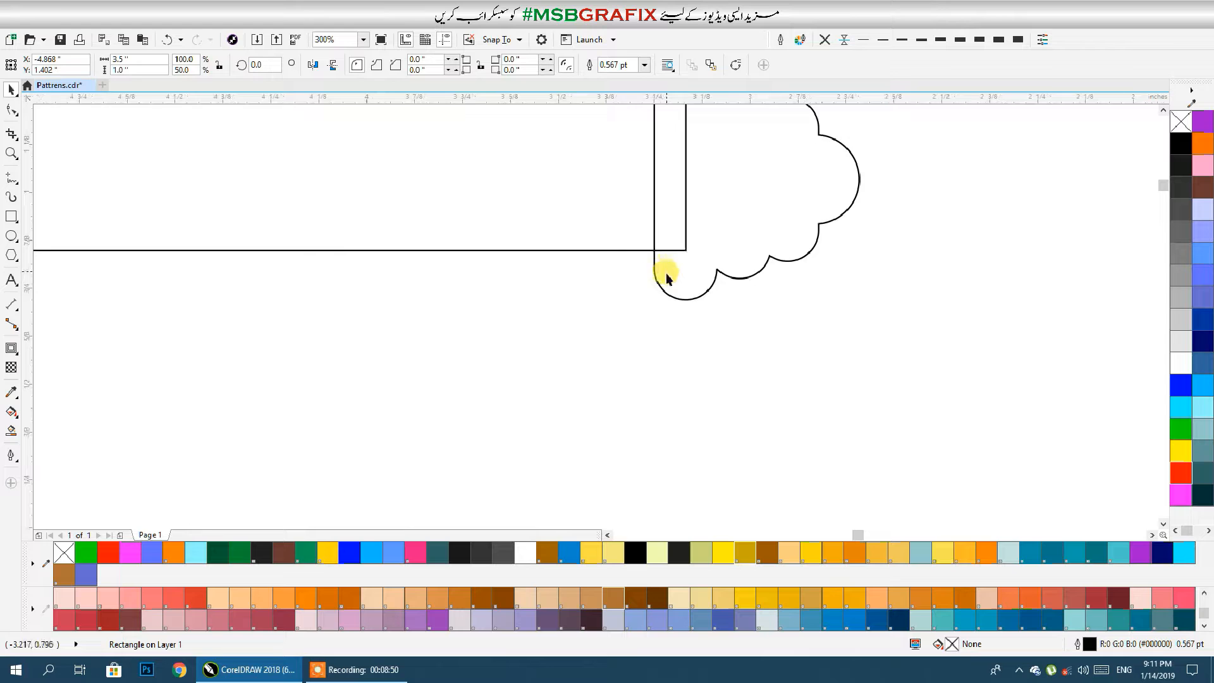
{"action": "scroll", "coordinate": [667, 271], "scroll_direction": "up", "scroll_amount": 1}
{"action": "left_click_drag", "start_coordinate": [36, 233], "coordinate": [860, 204]}
Weld the rectangle and a copy of the scalloped shape into one half-frame.
{"action": "scroll", "coordinate": [732, 366], "scroll_direction": "down", "scroll_amount": 3}
{"action": "right_click", "coordinate": [861, 205]}
{"action": "left_click", "coordinate": [755, 311]}
{"action": "left_click", "coordinate": [651, 313], "text": "shift"}
{"action": "left_click", "coordinate": [357, 64]}
Place a mirrored copy against the half-frame's straight left end and weld both halves into one frame.
{"action": "left_click_drag", "start_coordinate": [816, 296], "coordinate": [335, 346]}
{"action": "scroll", "coordinate": [506, 351], "scroll_direction": "down", "scroll_amount": 2}
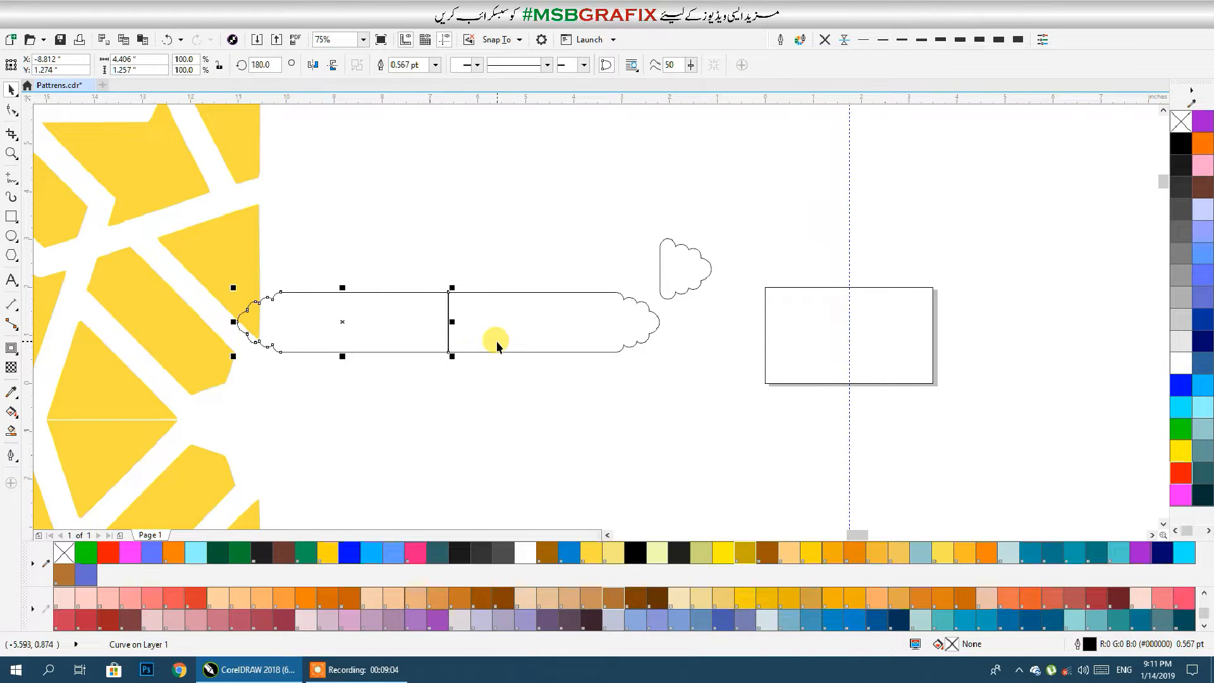
{"action": "left_click", "coordinate": [498, 351], "text": "shift"}
Move the scalloped frame downward and delete the leftover scalloped end shape.
{"action": "left_click_drag", "start_coordinate": [504, 323], "coordinate": [591, 406]}
{"action": "left_click", "coordinate": [677, 279]}
{"action": "key", "text": "Delete"}
{"action": "left_click", "coordinate": [619, 434]}
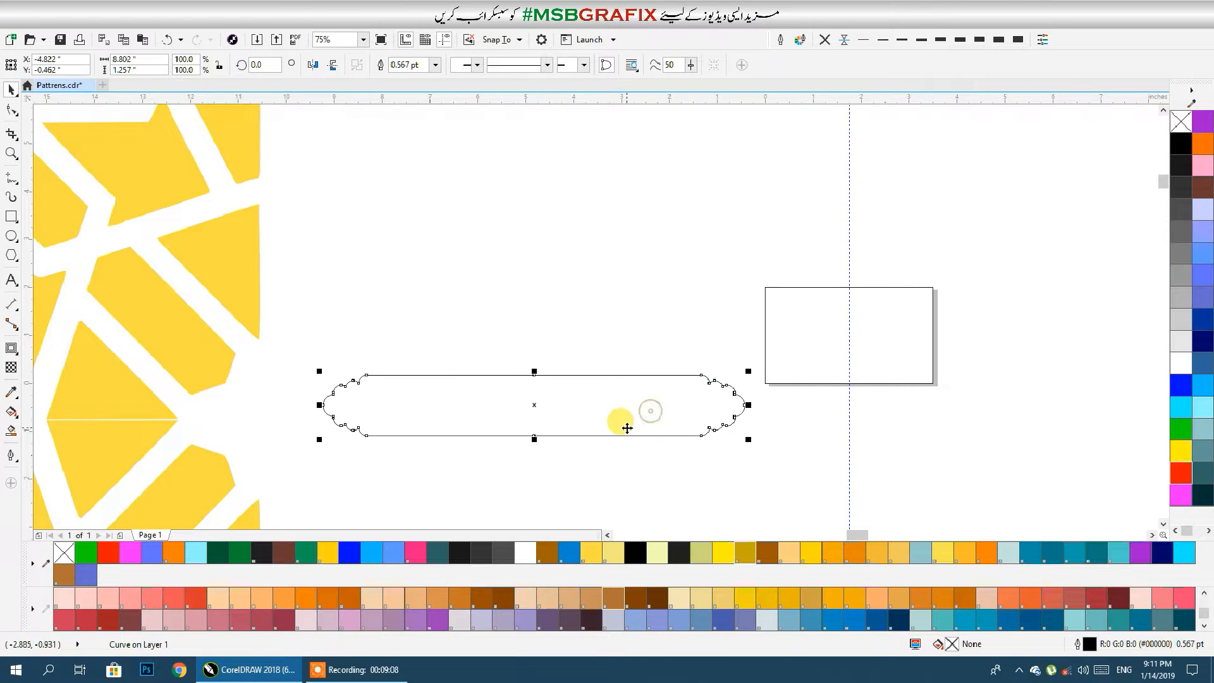
Narrow the scalloped frame symmetrically about its centre to about 7.2 in wide.
{"action": "scroll", "coordinate": [623, 417], "scroll_direction": "down", "scroll_amount": 1}
{"action": "scroll", "coordinate": [617, 377], "scroll_direction": "down", "scroll_amount": 1}
{"action": "scroll", "coordinate": [617, 377], "scroll_direction": "up", "scroll_amount": 2}
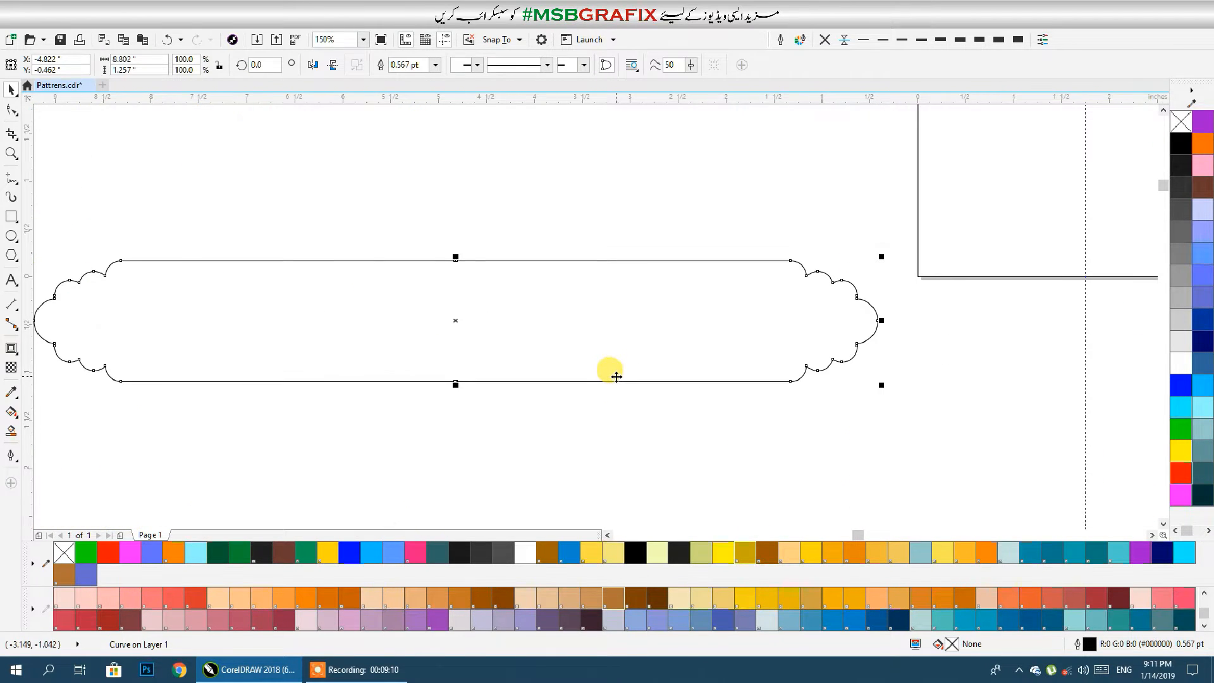
{"action": "left_click_drag", "start_coordinate": [411, 332], "coordinate": [490, 371]}
{"action": "left_click", "coordinate": [531, 209]}
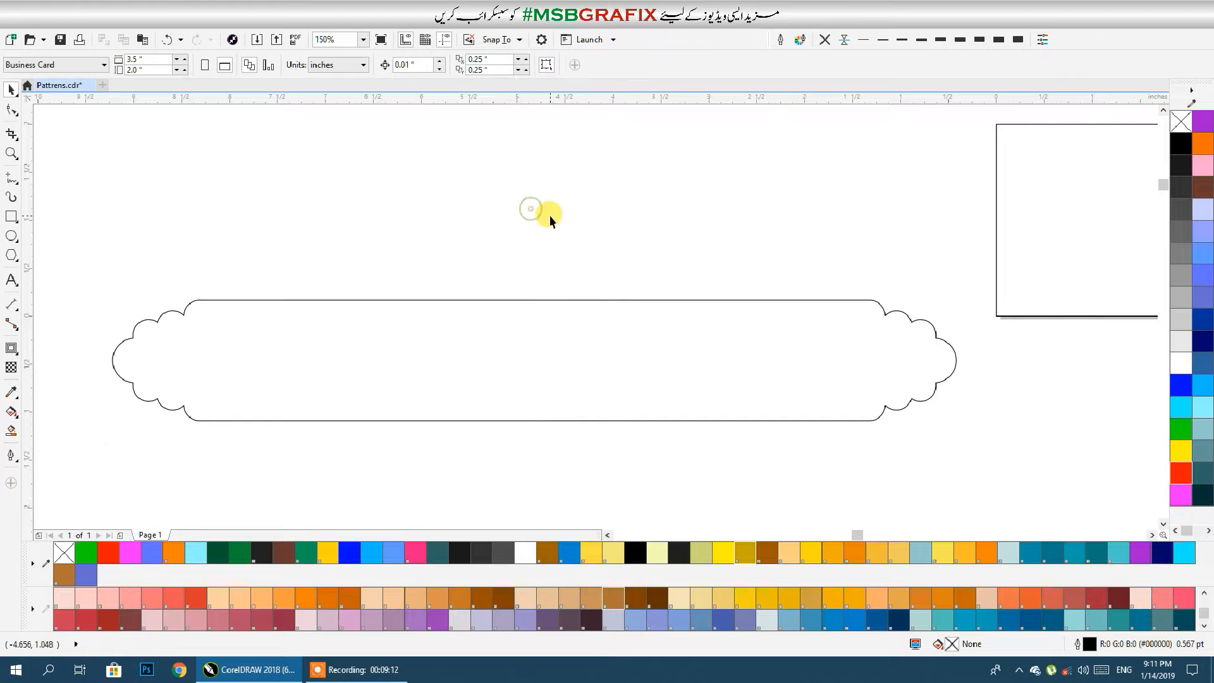
{"action": "left_click", "coordinate": [521, 367]}
{"action": "left_click_drag", "start_coordinate": [961, 359], "coordinate": [885, 372]}
{"action": "left_click", "coordinate": [860, 442]}
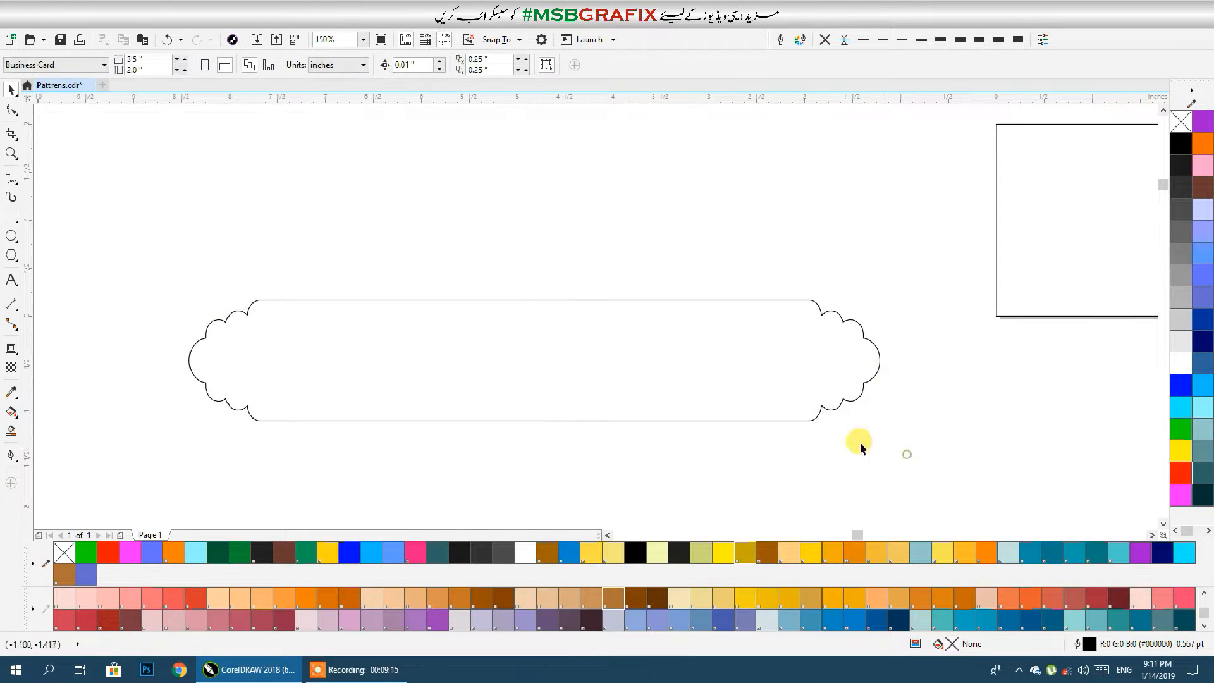
Fill the scalloped frame with sky blue and remove its outline.
{"action": "left_click", "coordinate": [644, 365]}
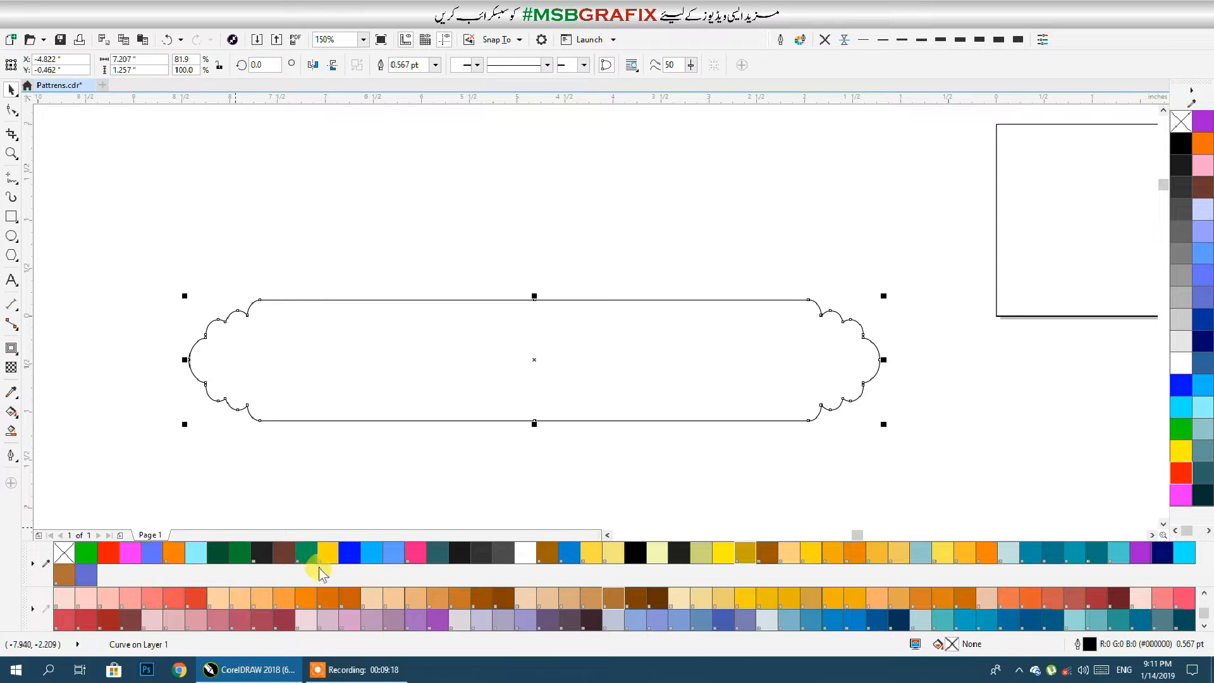
{"action": "left_click", "coordinate": [372, 553]}
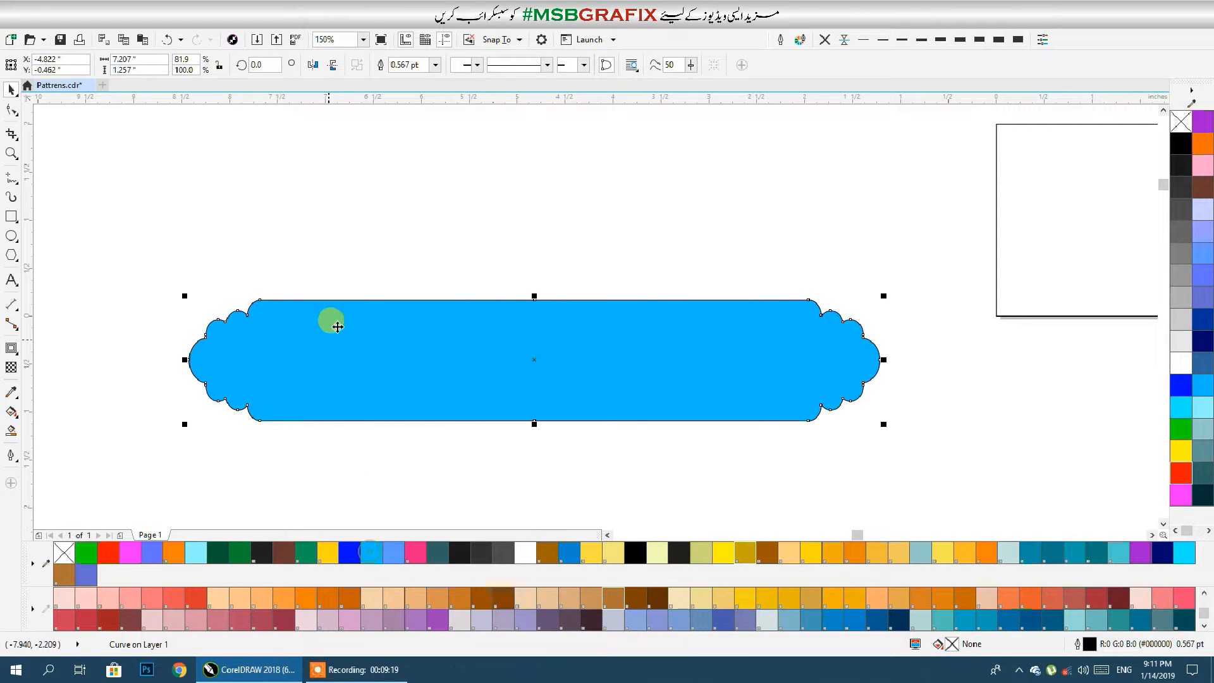
{"action": "left_click", "coordinate": [825, 40]}
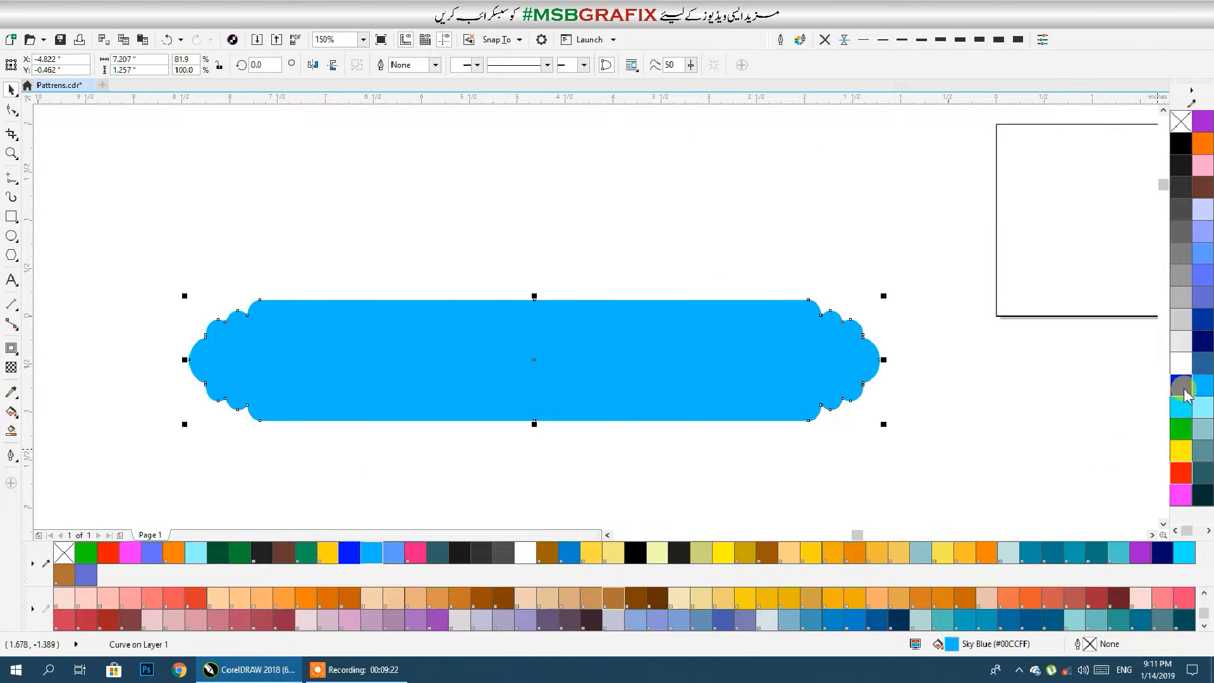
Give the scalloped frame a 3 pt sky blue outline (#00CCFF) and a muted blue fill (#336699).
{"action": "right_click", "coordinate": [1181, 386]}
{"action": "left_click", "coordinate": [1181, 406]}
{"action": "left_click", "coordinate": [962, 42]}
{"action": "right_click", "coordinate": [1205, 388]}
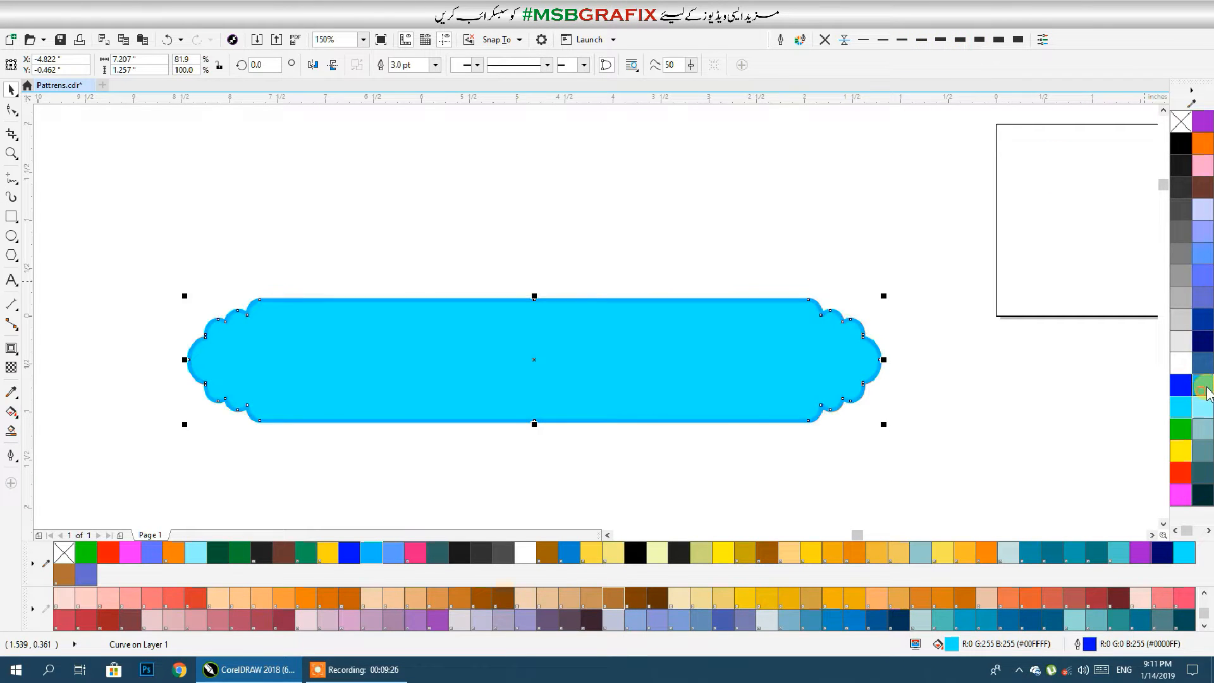
{"action": "left_click", "coordinate": [1205, 406]}
{"action": "left_click", "coordinate": [1204, 385]}
{"action": "right_click", "coordinate": [1205, 373]}
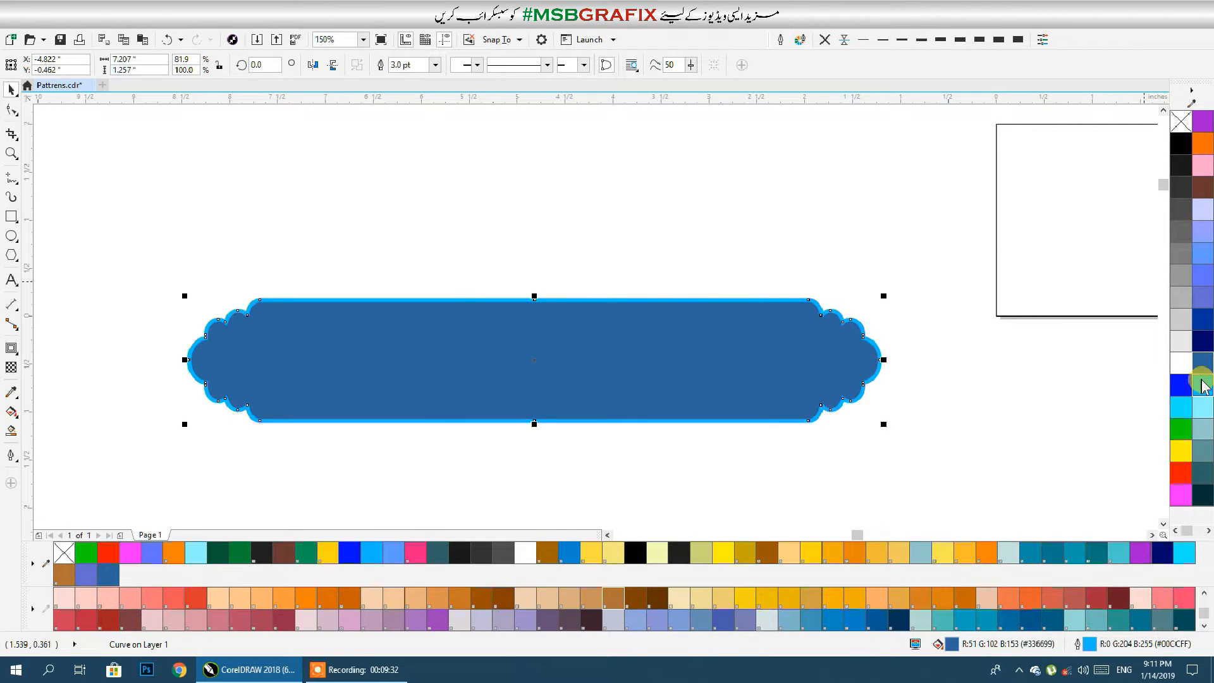
Recolour the scalloped frame with a sky blue fill (#00CCFF) and a blue outline (#0000FF).
{"action": "left_click", "coordinate": [1204, 387]}
{"action": "right_click", "coordinate": [1206, 374]}
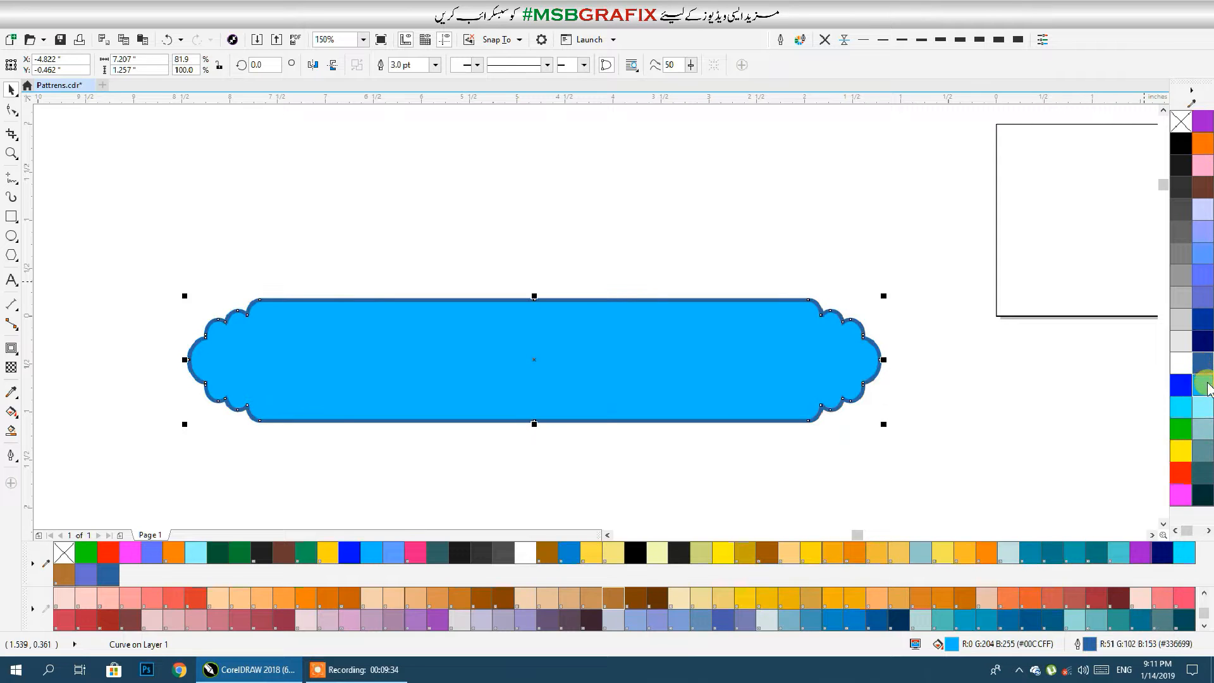
{"action": "right_click", "coordinate": [1181, 385]}
{"action": "left_click", "coordinate": [954, 384]}
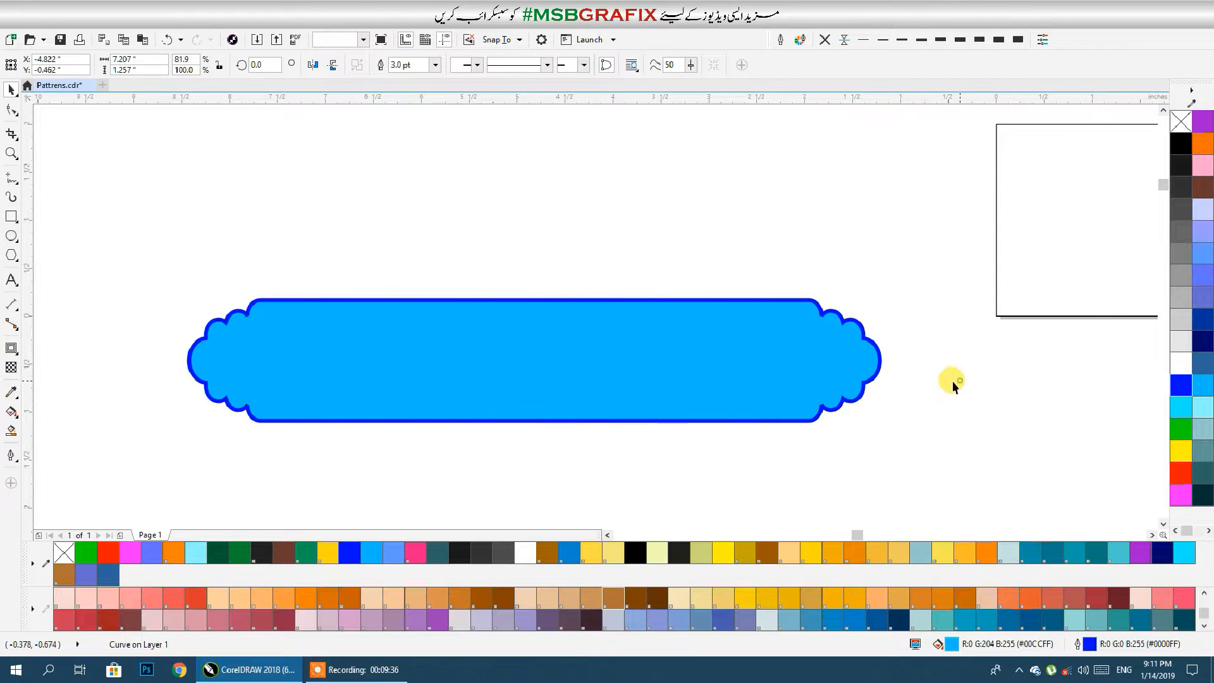
Scale the scalloped frame to about 3.16 by 0.55 in and place it horizontally centred in the upper half of the page.
{"action": "left_click", "coordinate": [426, 393]}
{"action": "scroll", "coordinate": [562, 392], "scroll_direction": "down", "scroll_amount": 2}
{"action": "left_click_drag", "start_coordinate": [655, 411], "coordinate": [625, 408]}
{"action": "left_click_drag", "start_coordinate": [531, 386], "coordinate": [689, 346]}
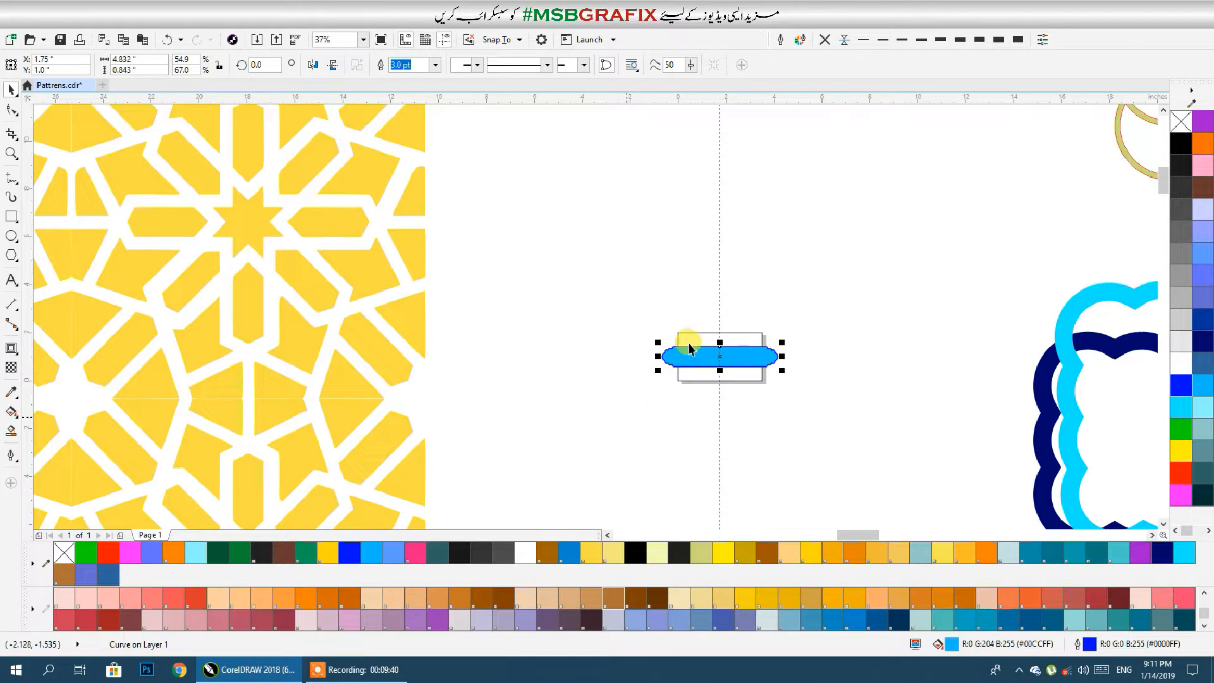
{"action": "scroll", "coordinate": [739, 348], "scroll_direction": "up", "scroll_amount": 4}
{"action": "left_click_drag", "start_coordinate": [873, 447], "coordinate": [795, 458]}
{"action": "scroll", "coordinate": [688, 461], "scroll_direction": "up", "scroll_amount": 2}
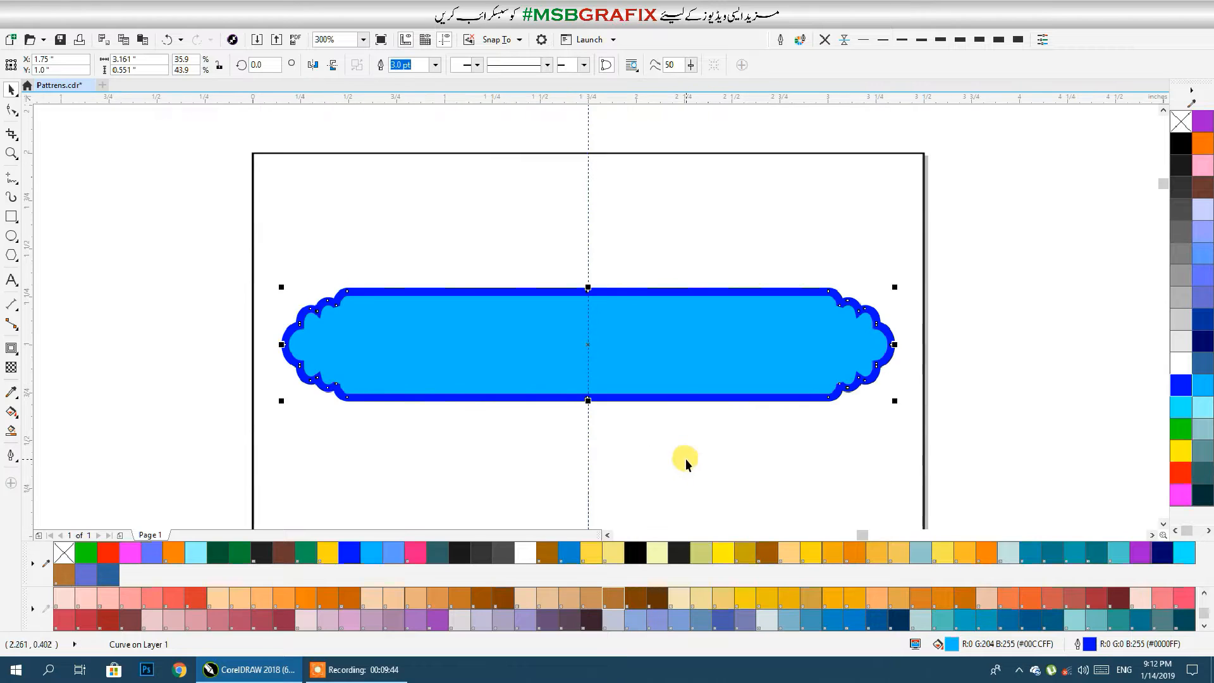
{"action": "left_click_drag", "start_coordinate": [658, 371], "coordinate": [665, 345]}
{"action": "left_click", "coordinate": [1006, 392]}
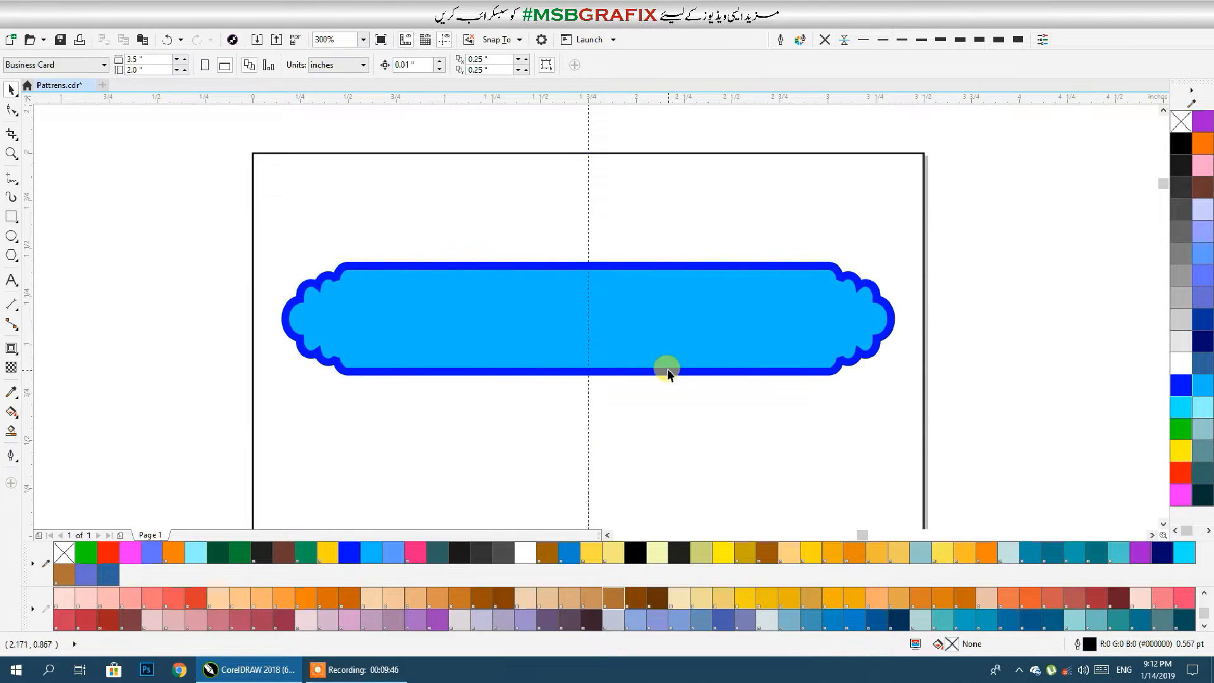
Add a 3.5 by 2 in page-sized background rectangle behind the frame and fill it with orange PANTONE 143 C.
{"action": "scroll", "coordinate": [667, 367], "scroll_direction": "down", "scroll_amount": 2}
{"action": "left_click", "coordinate": [710, 304]}
{"action": "left_click", "coordinate": [881, 303]}
{"action": "left_click", "coordinate": [759, 366]}
{"action": "left_click", "coordinate": [838, 552]}
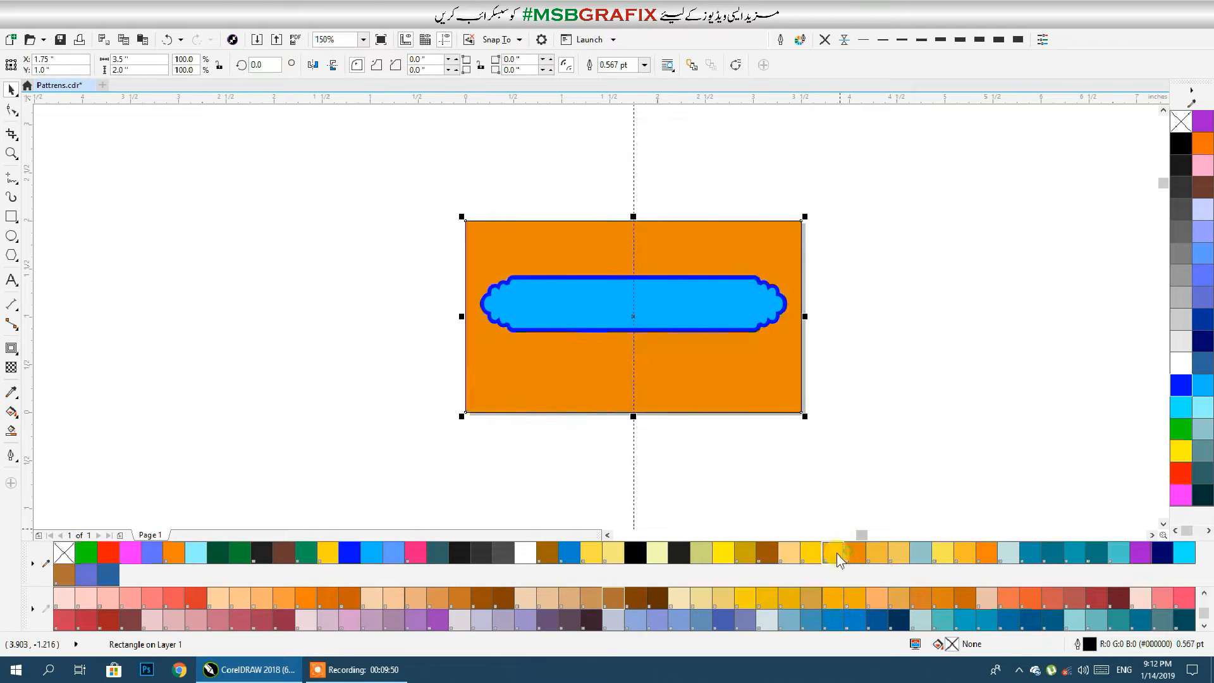
Move the scalloped frame up near the card's upper edge and place a copy of it near the lower edge.
{"action": "left_click", "coordinate": [694, 320]}
{"action": "left_click_drag", "start_coordinate": [694, 320], "coordinate": [691, 388]}
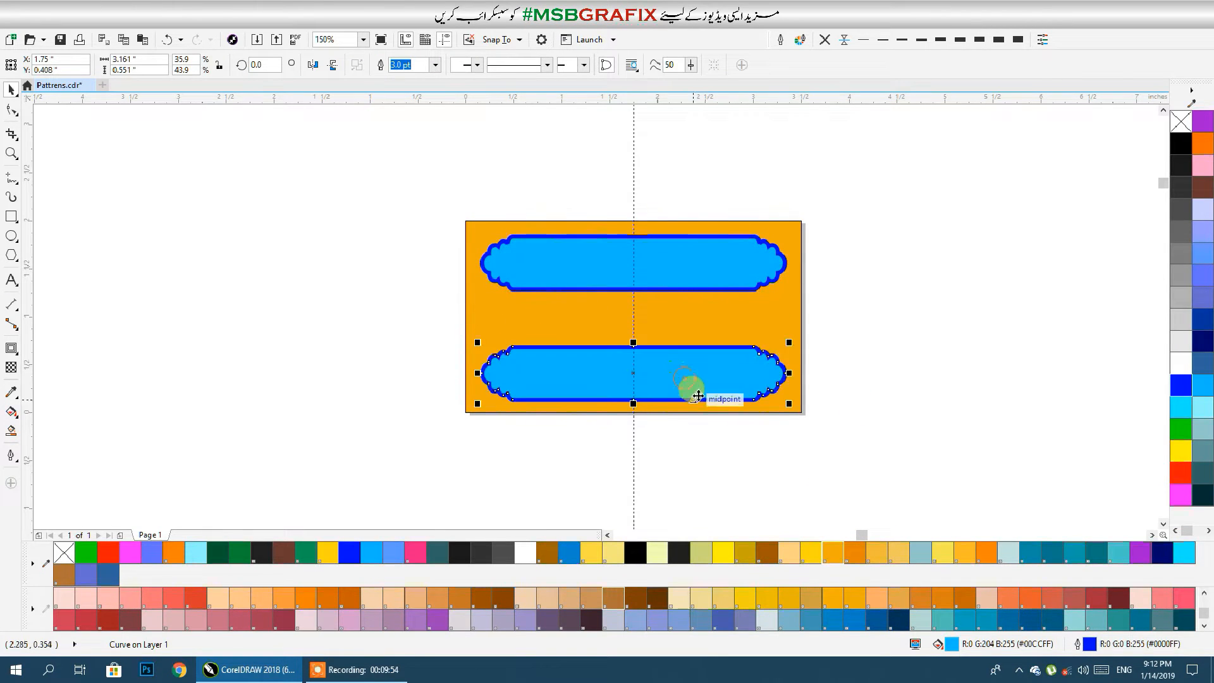
{"action": "scroll", "coordinate": [695, 392], "scroll_direction": "up", "scroll_amount": 1}
{"action": "left_click_drag", "start_coordinate": [570, 295], "coordinate": [626, 380]}
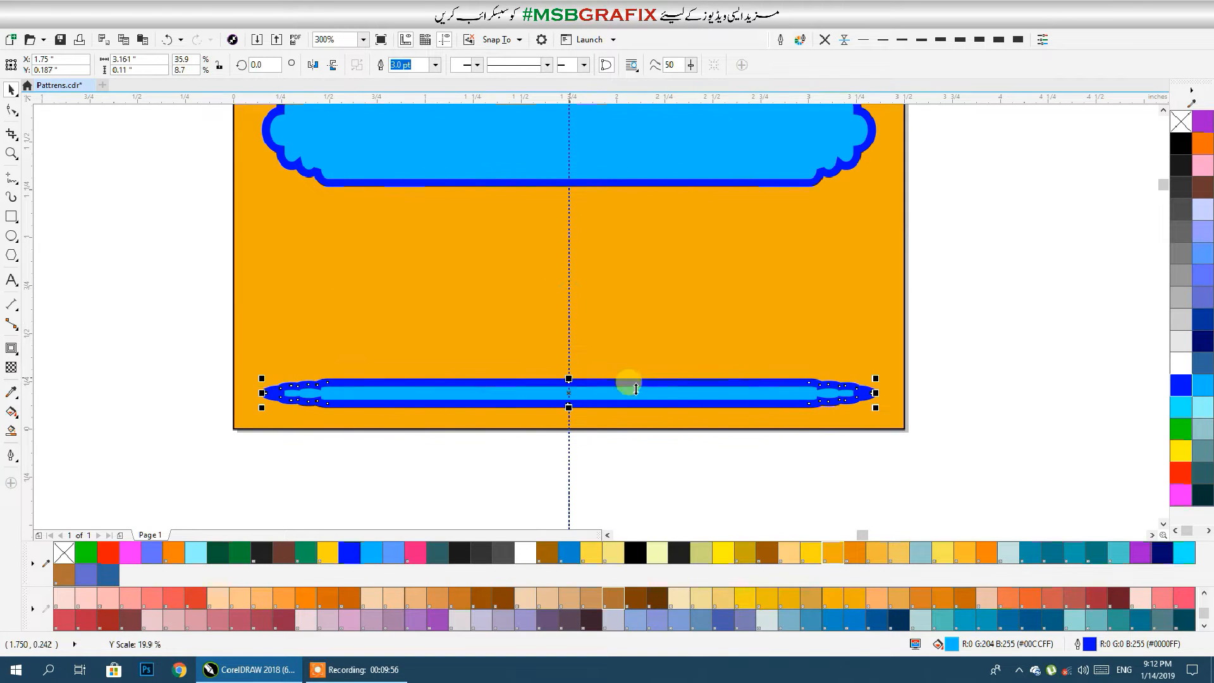
{"action": "key", "text": "ctrl+z"}
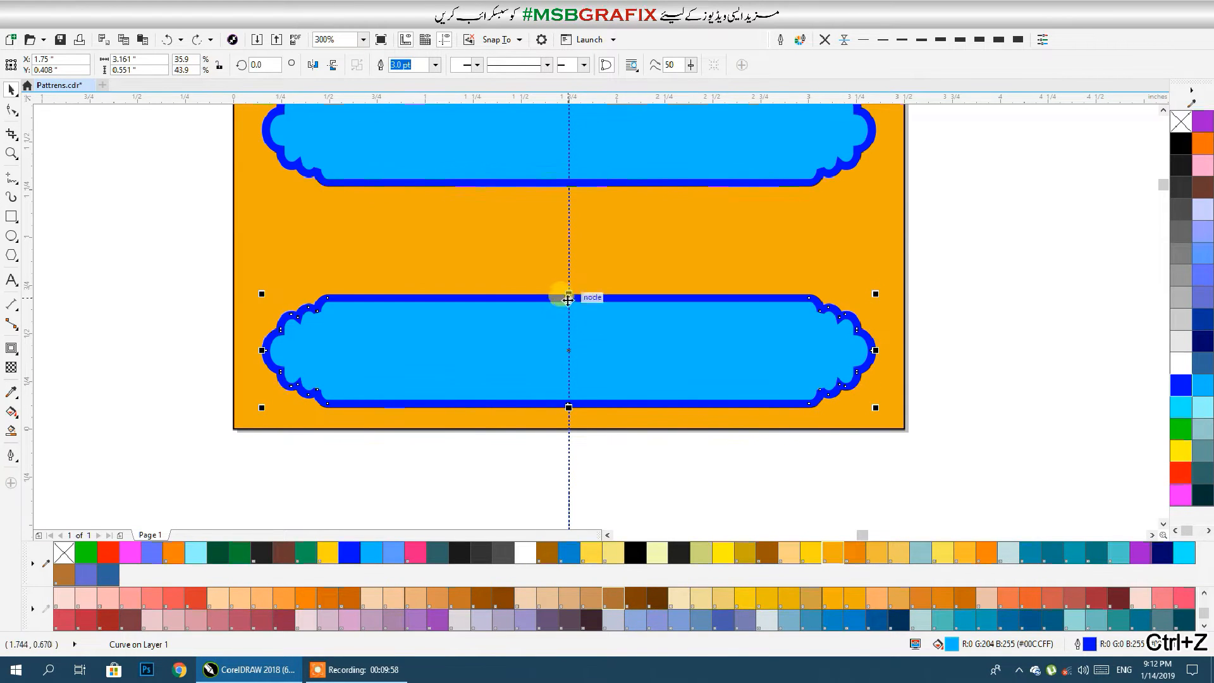
Shrink the lower frame copy to about 0.91 by 0.16 in and move it into the card's lower-right corner.
{"action": "left_click_drag", "start_coordinate": [878, 294], "coordinate": [655, 412]}
{"action": "left_click_drag", "start_coordinate": [610, 359], "coordinate": [773, 401]}
{"action": "left_click_drag", "start_coordinate": [860, 421], "coordinate": [861, 420]}
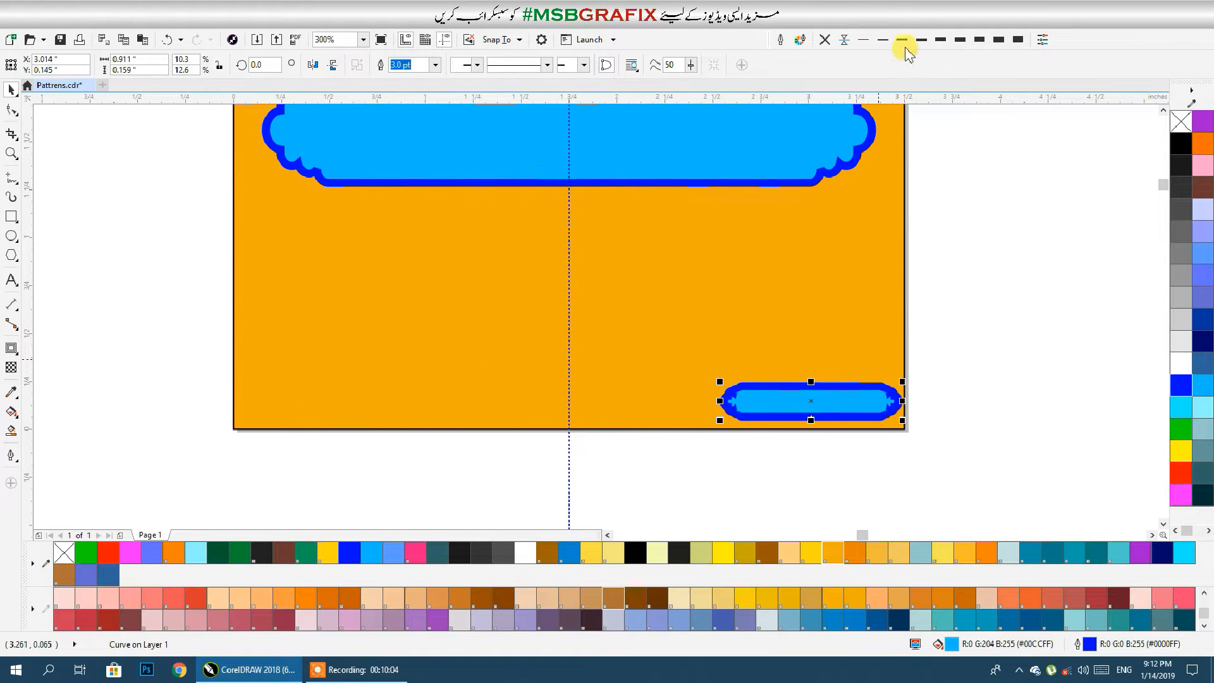
Fill the small scalloped bar with red and no outline, and fill the card background with light grey (#E6E6E6).
{"action": "left_click", "coordinate": [825, 39]}
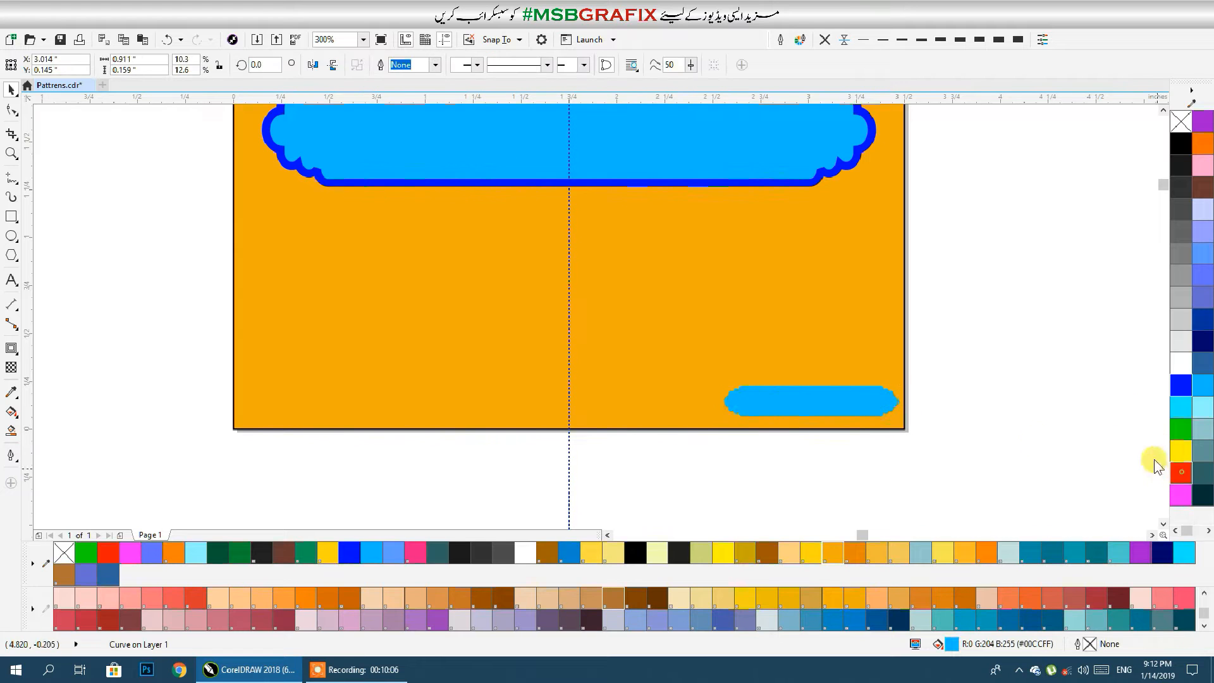
{"action": "left_click", "coordinate": [1180, 472]}
{"action": "left_click", "coordinate": [870, 329]}
{"action": "left_click", "coordinate": [1180, 343]}
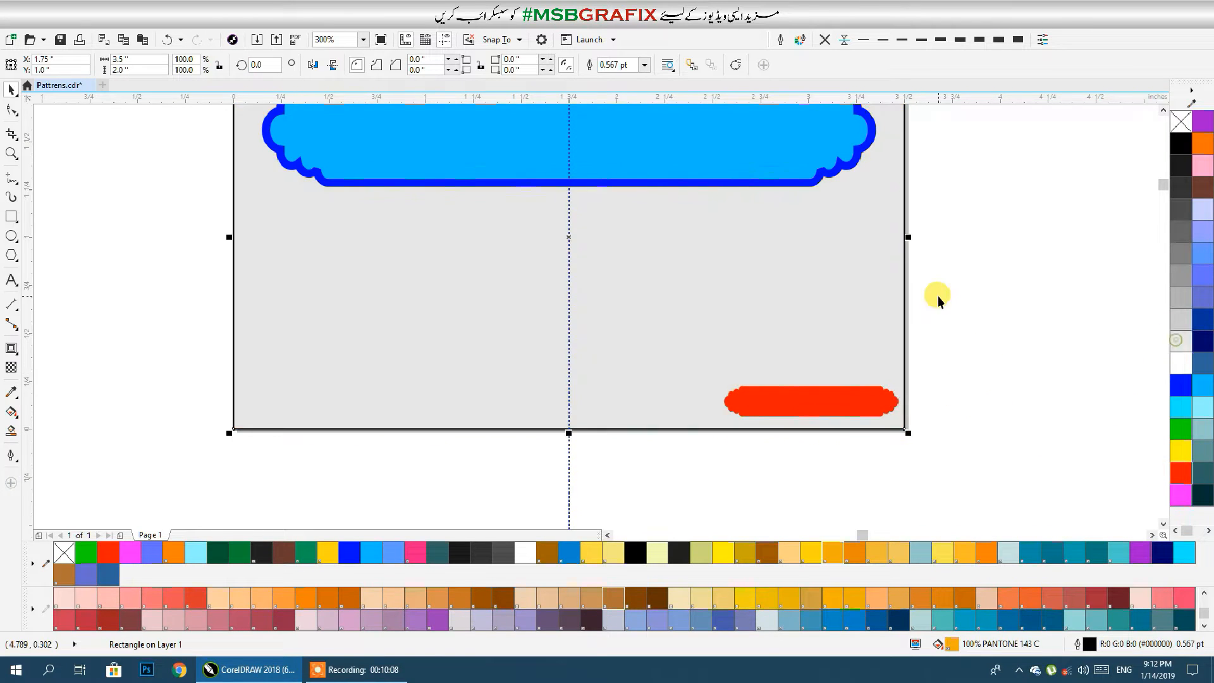
Set the large scalloped frame's outline width to 0.75 pt.
{"action": "scroll", "coordinate": [939, 319], "scroll_direction": "up", "scroll_amount": 1}
{"action": "left_click", "coordinate": [779, 191]}
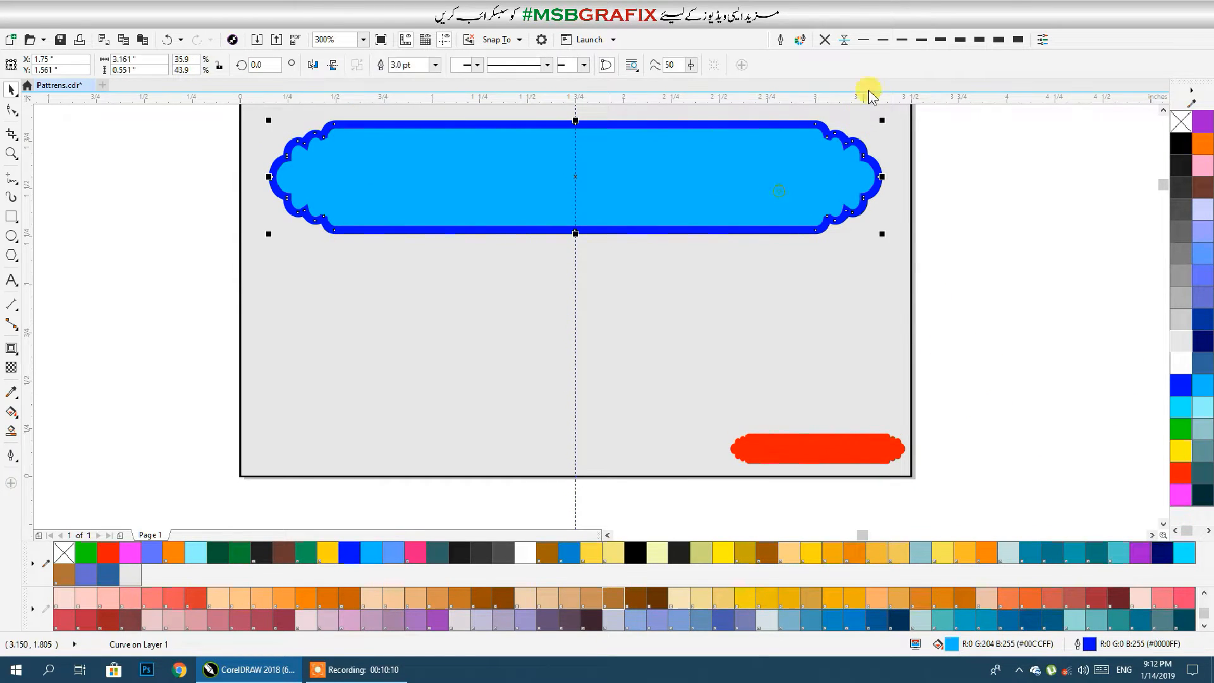
{"action": "left_click", "coordinate": [862, 40]}
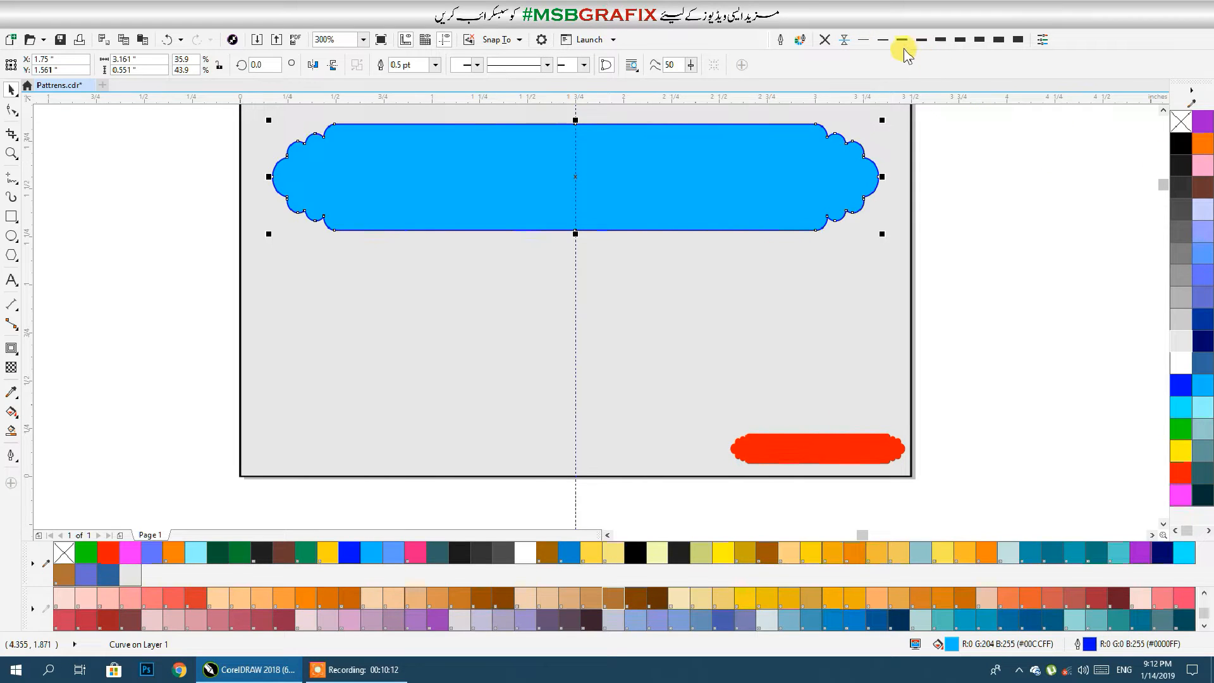
{"action": "left_click", "coordinate": [883, 42]}
Give the large frame's outline round corners and round line caps, and enable Overprint outline and Behind fill.
{"action": "left_click", "coordinate": [782, 40]}
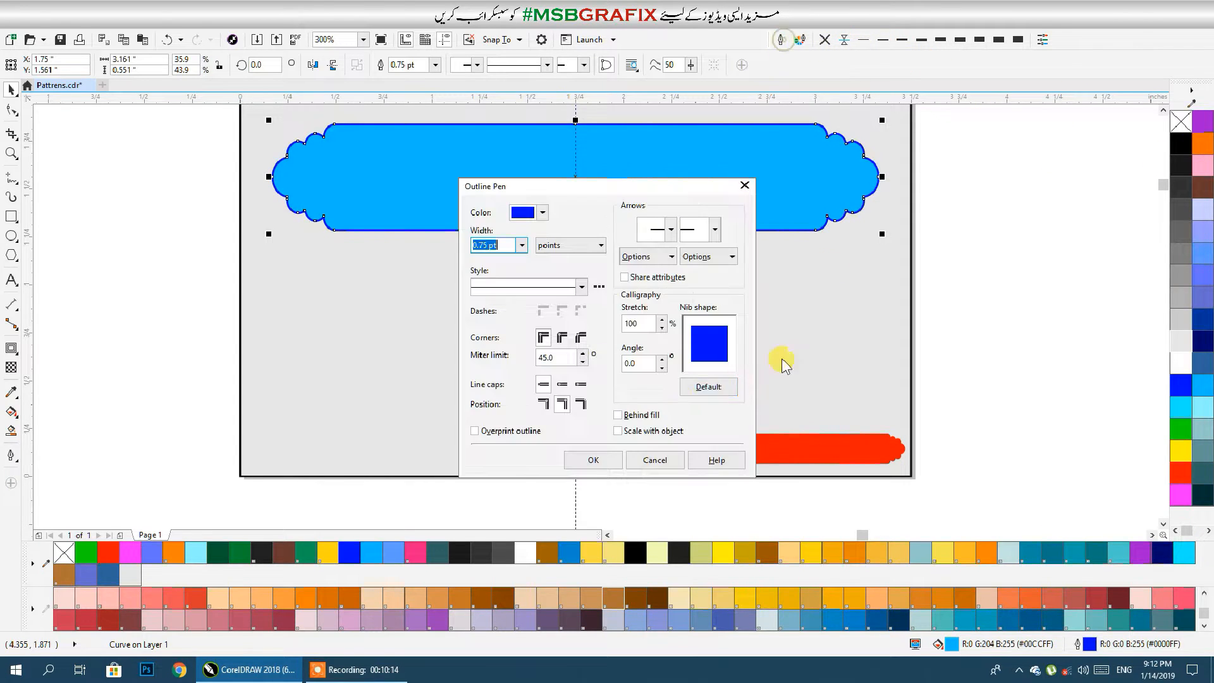
{"action": "left_click", "coordinate": [562, 384]}
{"action": "left_click", "coordinate": [562, 338]}
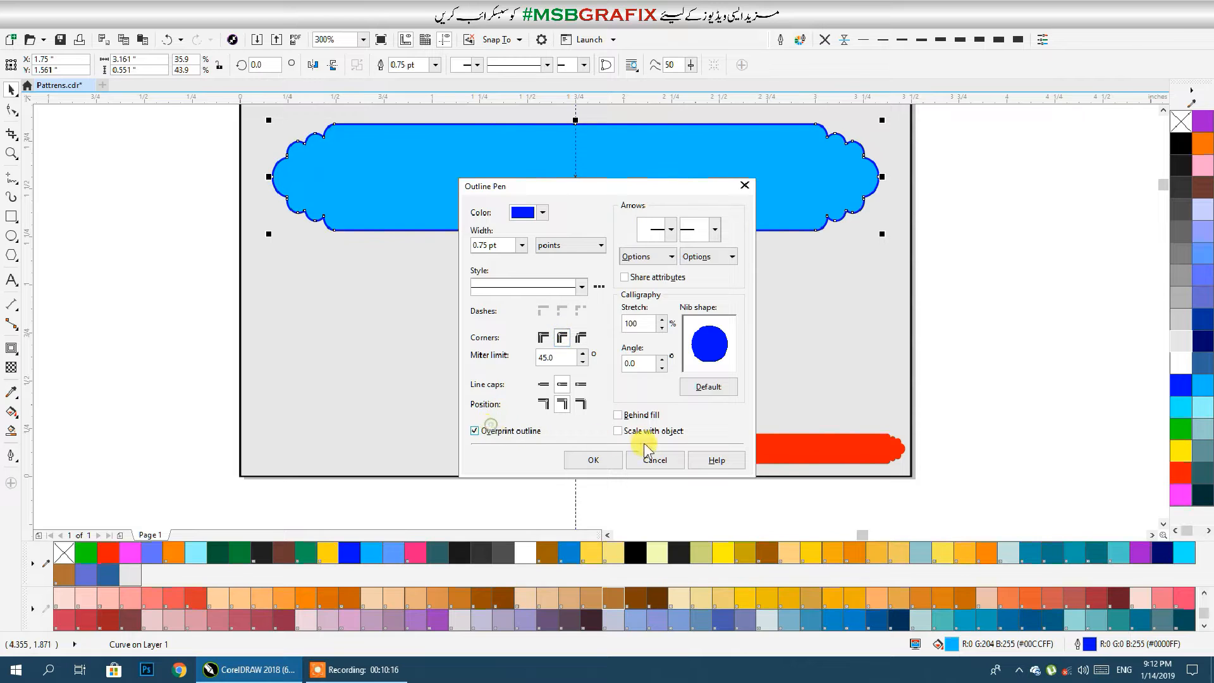
{"action": "left_click", "coordinate": [634, 417]}
{"action": "left_click", "coordinate": [587, 456]}
{"action": "left_click", "coordinate": [944, 328]}
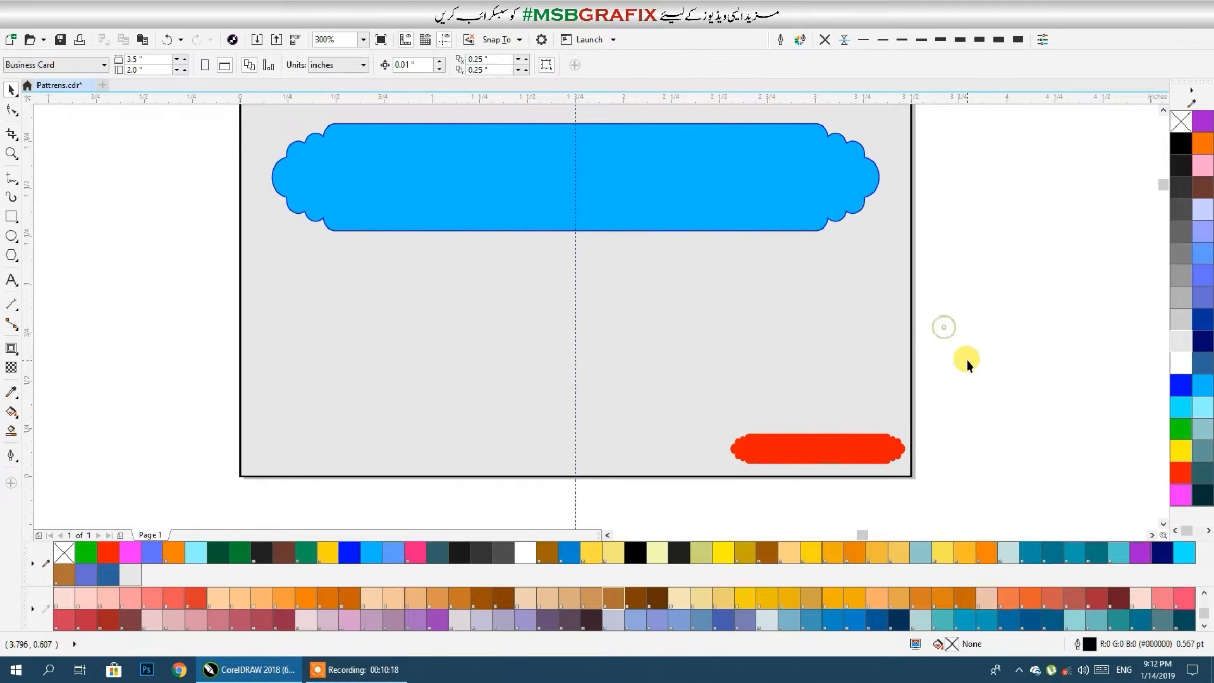
Duplicate the small red bar twice to its left, making an end-to-end row of three along the card's lower edge.
{"action": "left_click", "coordinate": [893, 451]}
{"action": "left_click_drag", "start_coordinate": [906, 450], "coordinate": [730, 454]}
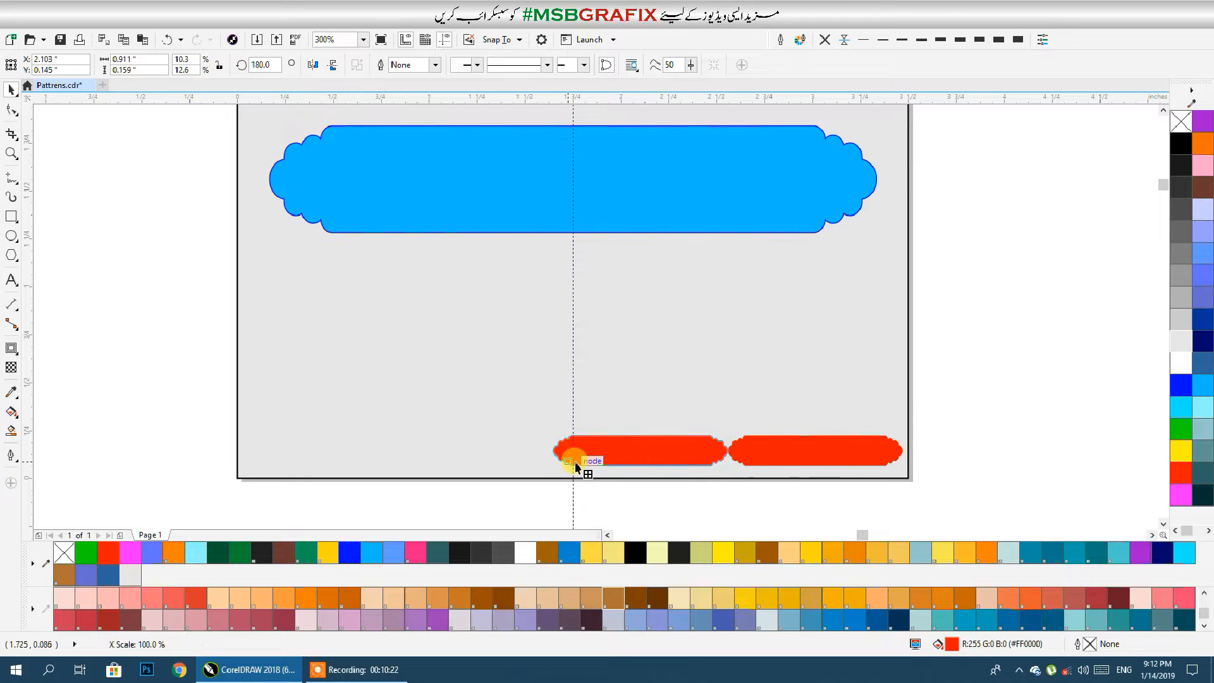
{"action": "left_click_drag", "start_coordinate": [576, 466], "coordinate": [555, 465]}
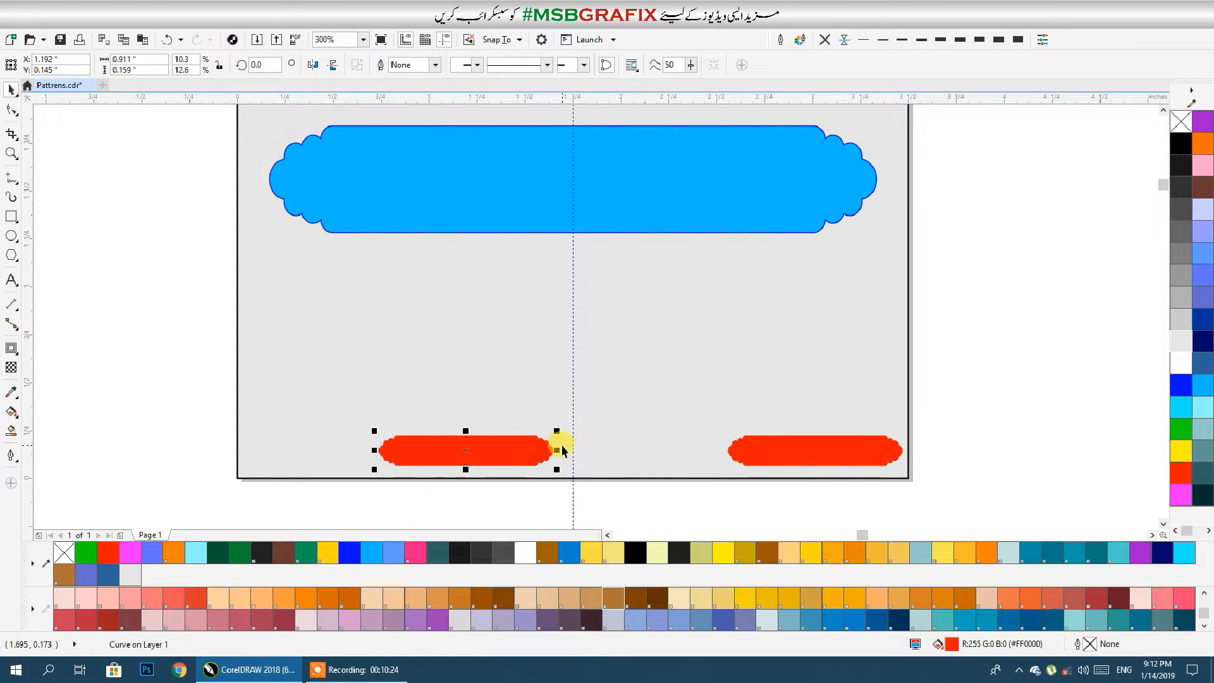
{"action": "left_click_drag", "start_coordinate": [372, 451], "coordinate": [618, 442]}
{"action": "left_click", "coordinate": [950, 322]}
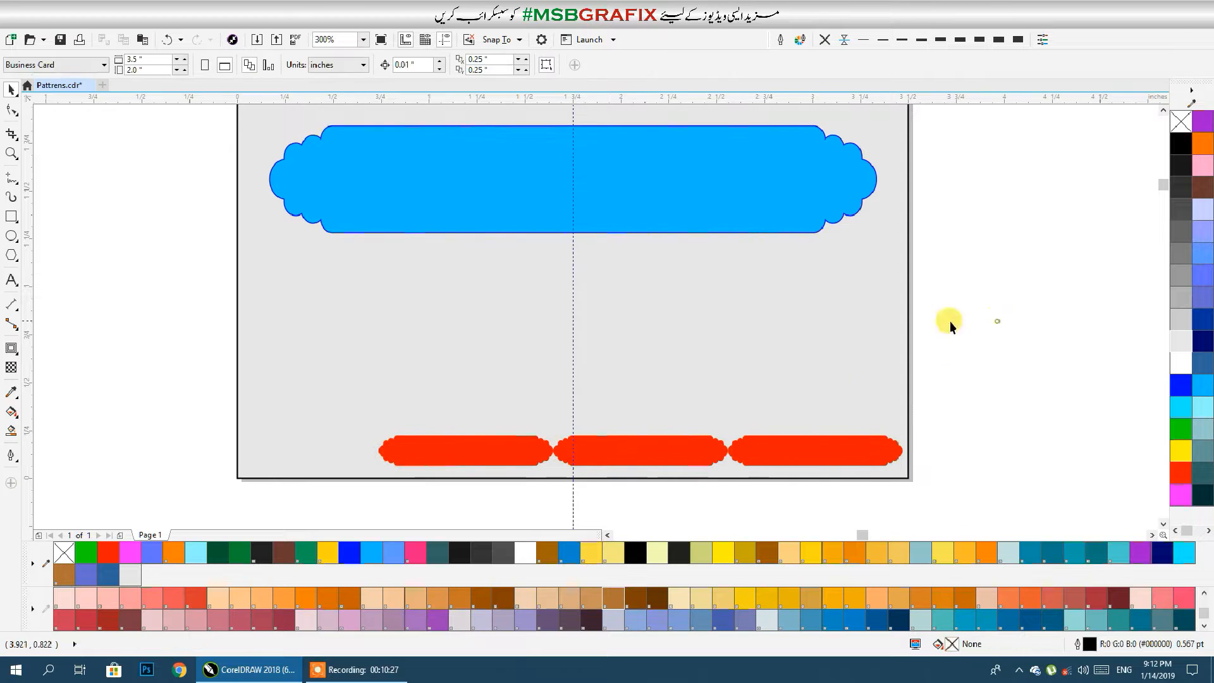
Add the artistic text "GHQ345" in 24 pt Arial on the card below the large frame.
{"action": "left_click", "coordinate": [11, 280]}
{"action": "left_click", "coordinate": [619, 285]}
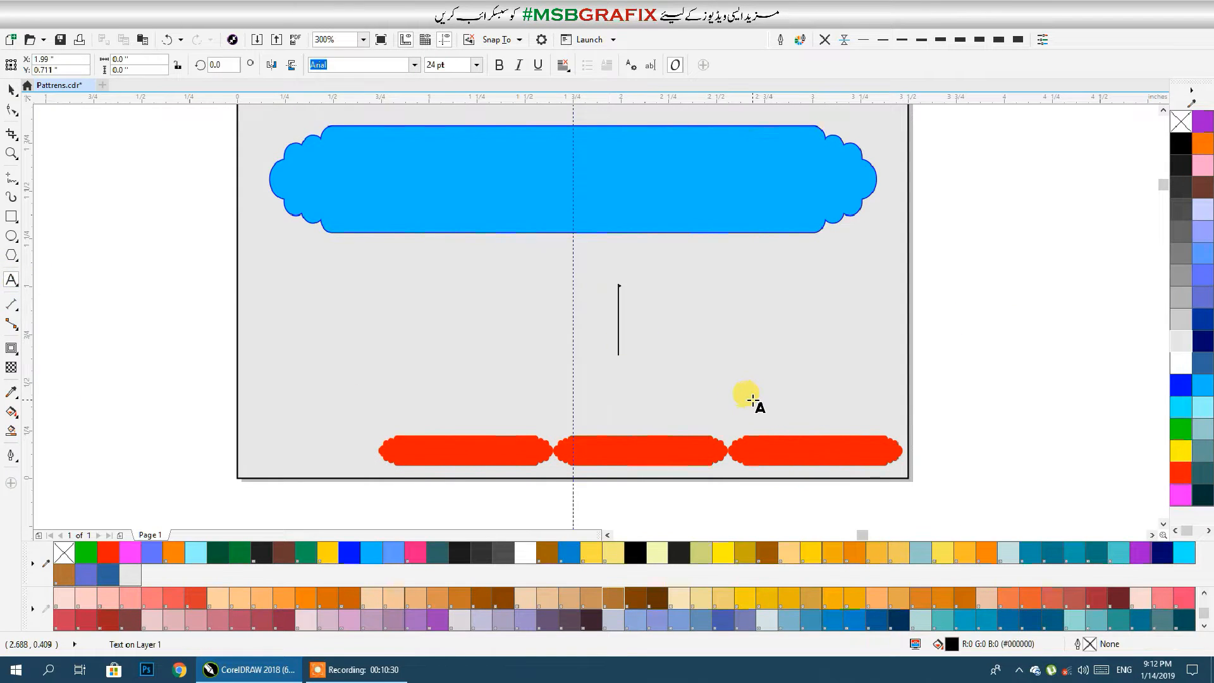
{"action": "type", "text": "GH"}
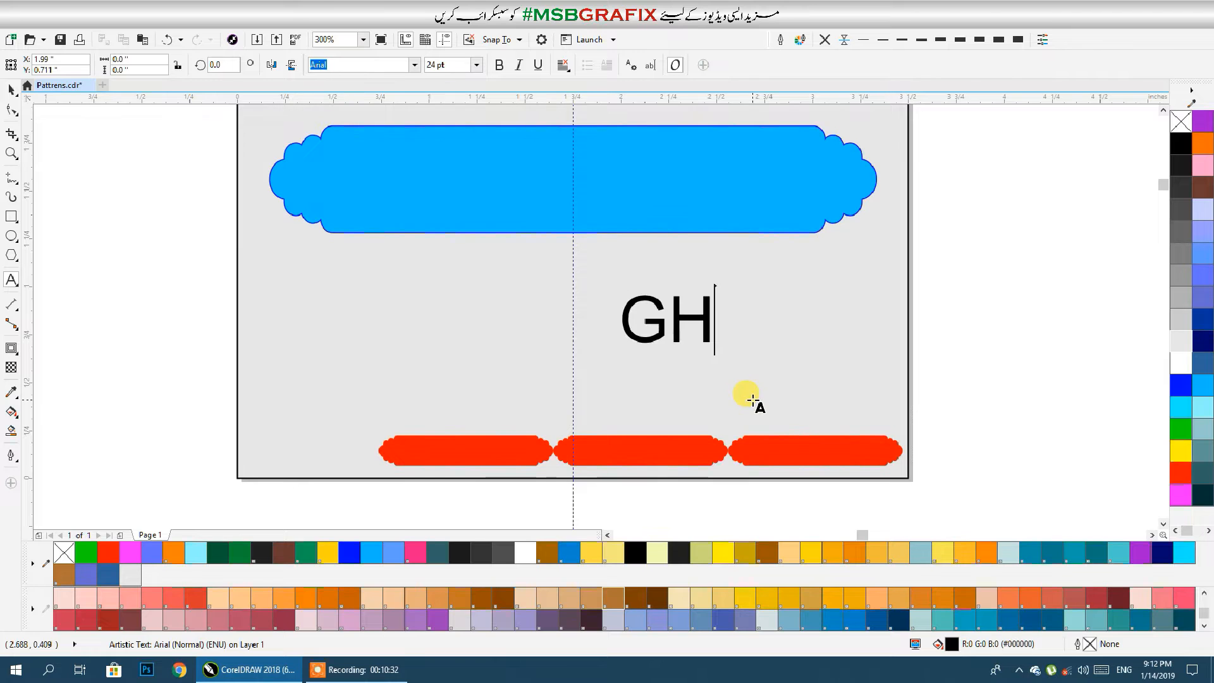
{"action": "type", "text": "Q345"}
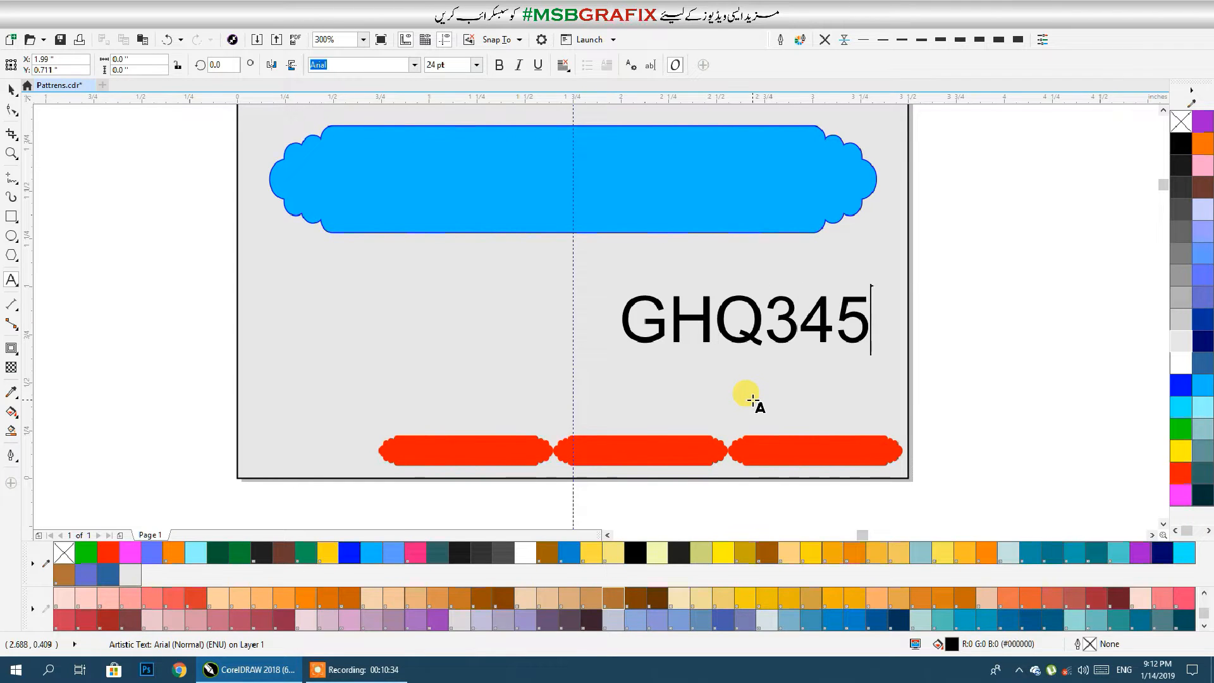
Replace the card's text with "ghq456" and finish text editing.
{"action": "double_click", "coordinate": [808, 317]}
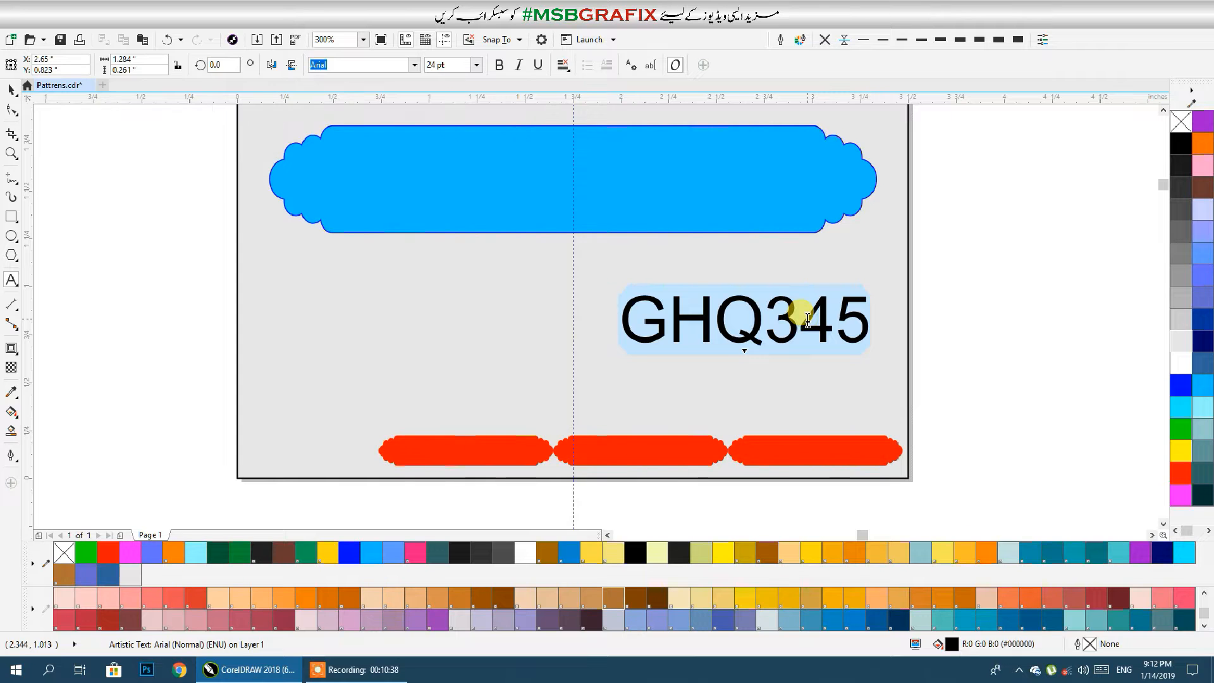
{"action": "type", "text": "ghq"}
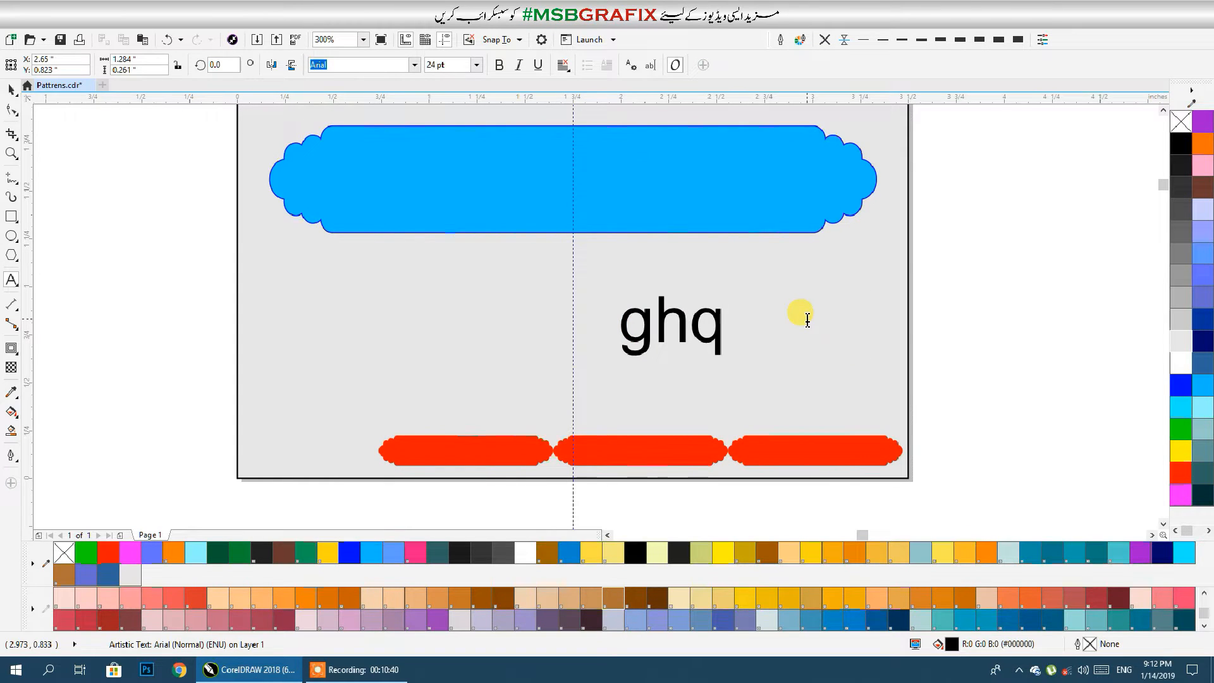
{"action": "type", "text": "456"}
{"action": "key", "text": "Escape"}
{"action": "left_click", "coordinate": [11, 90]}
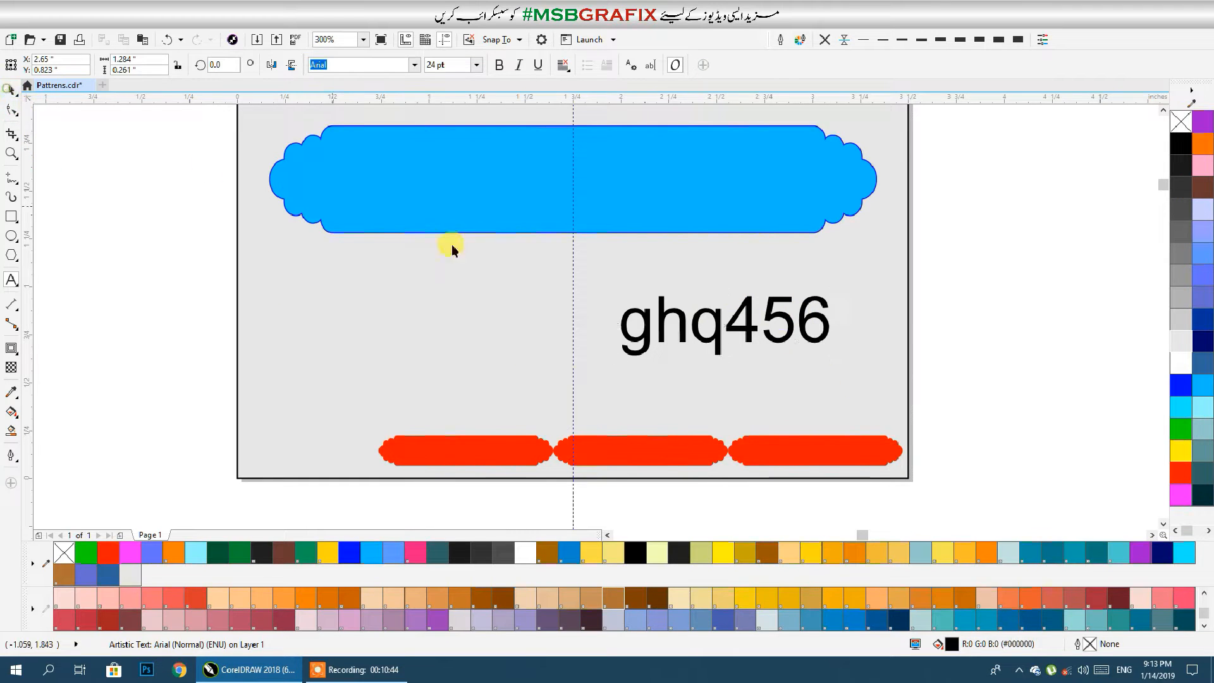
Enlarge the "ghq456" text to about 43.5 pt and move it off the card to the right.
{"action": "left_click_drag", "start_coordinate": [833, 358], "coordinate": [917, 382]}
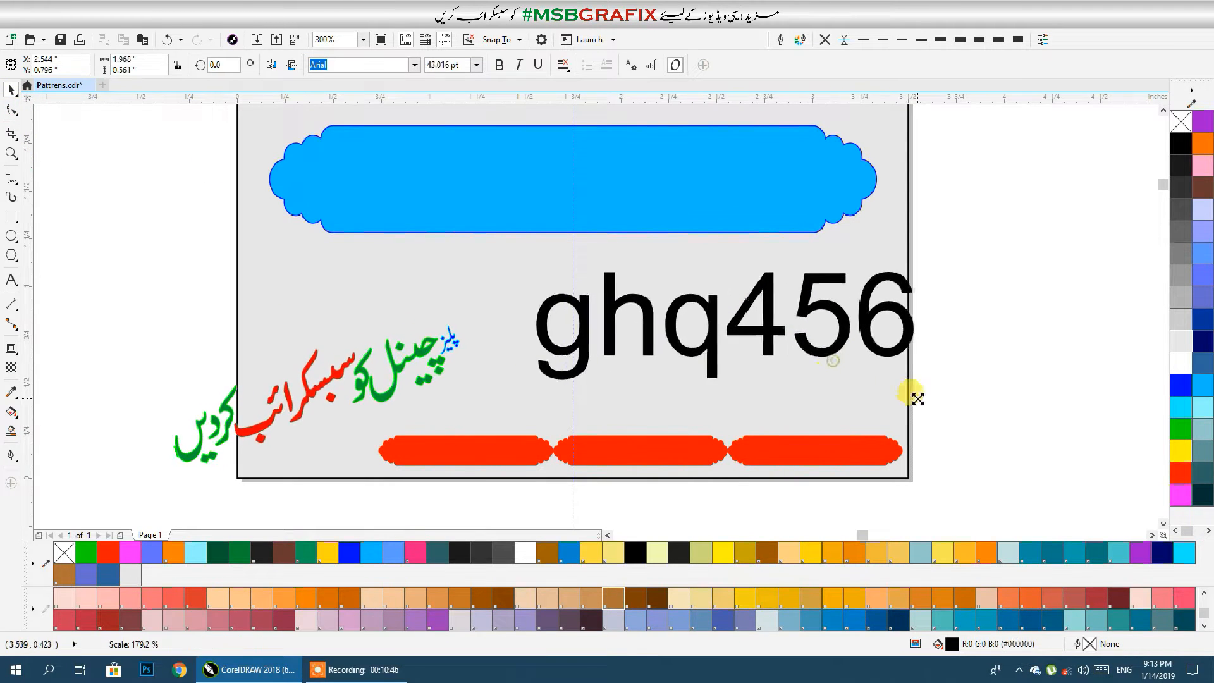
{"action": "left_click_drag", "start_coordinate": [713, 345], "coordinate": [1126, 215]}
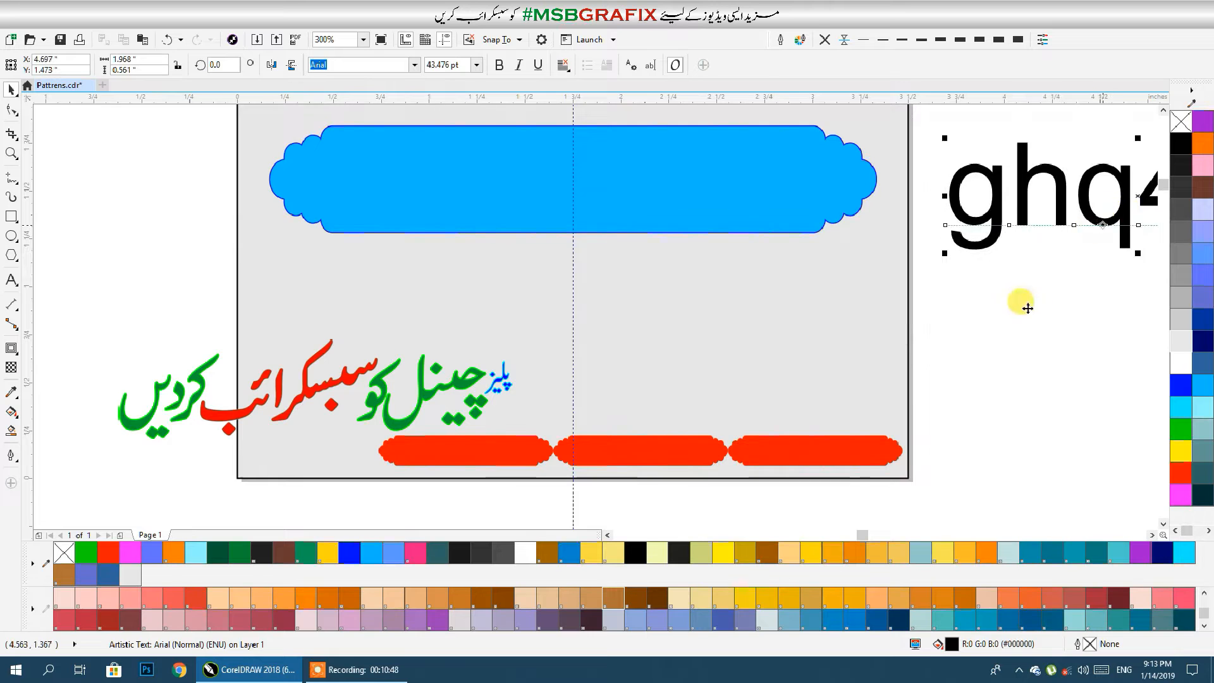
{"action": "left_click_drag", "start_coordinate": [1027, 306], "coordinate": [703, 424]}
{"action": "left_click_drag", "start_coordinate": [808, 437], "coordinate": [872, 302]}
{"action": "left_click", "coordinate": [903, 355]}
{"action": "left_click_drag", "start_coordinate": [782, 421], "coordinate": [950, 397]}
{"action": "scroll", "coordinate": [950, 397], "scroll_direction": "down", "scroll_amount": 1}
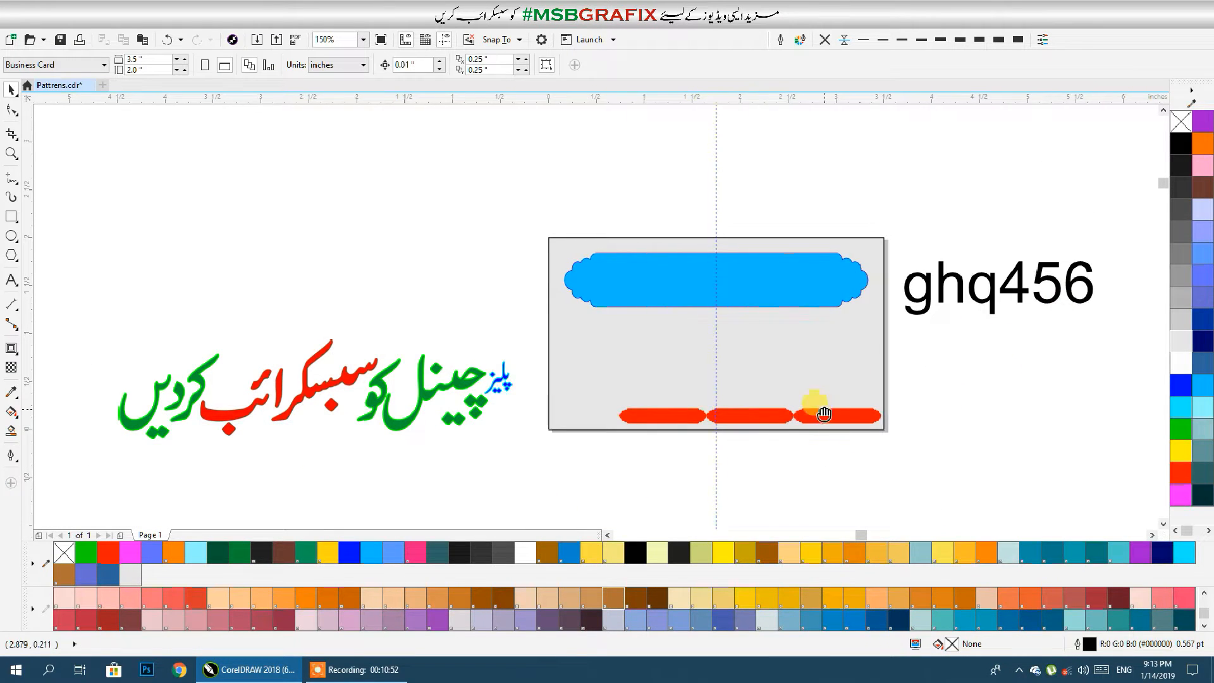
Change the large scalloped frame's outline colour to white (#FFFFFF).
{"action": "left_click_drag", "start_coordinate": [775, 304], "coordinate": [680, 303]}
{"action": "left_click", "coordinate": [681, 302]}
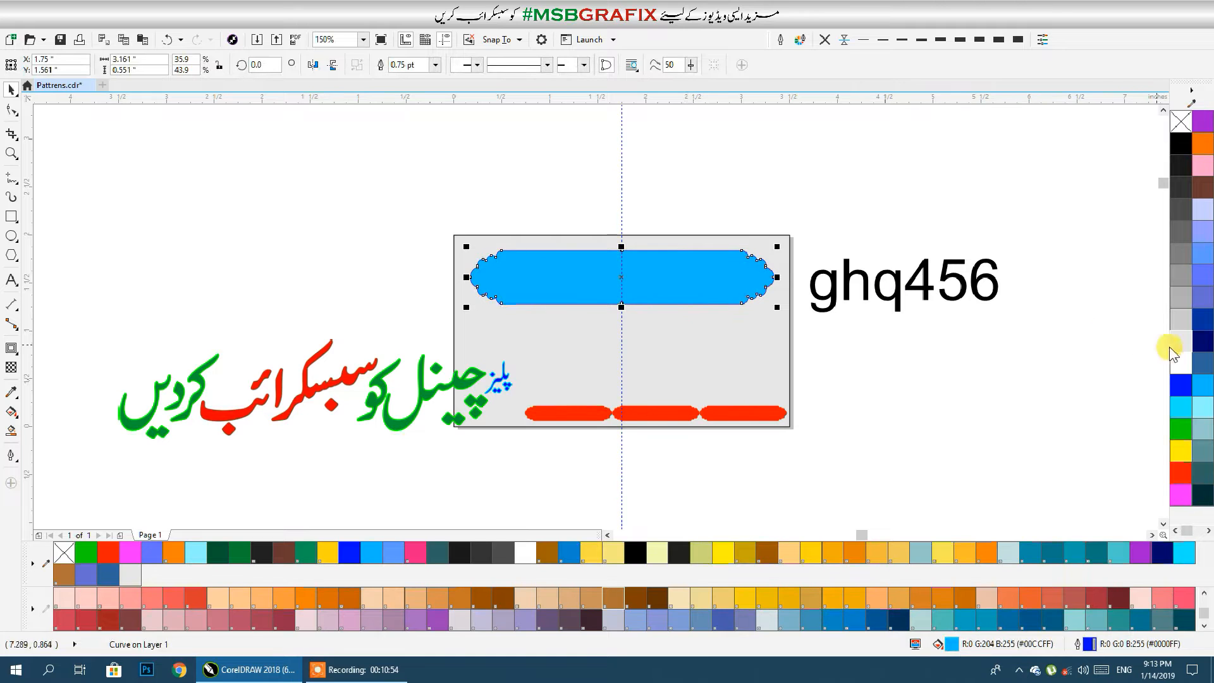
{"action": "scroll", "coordinate": [633, 279], "scroll_direction": "up", "scroll_amount": 1}
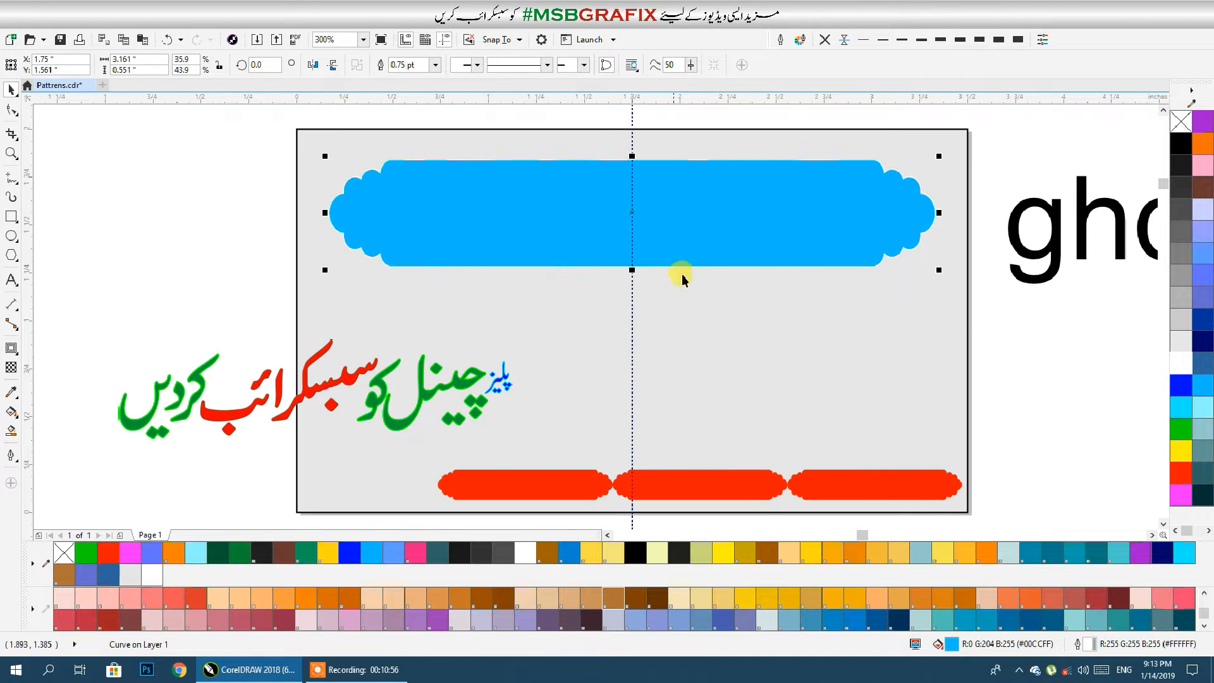
Place a copy of the large orange and yellow pattern swatch beneath the rows of coloured swatches and start the full-screen preview.
{"action": "left_click", "coordinate": [696, 298]}
{"action": "scroll", "coordinate": [701, 310], "scroll_direction": "down", "scroll_amount": 8}
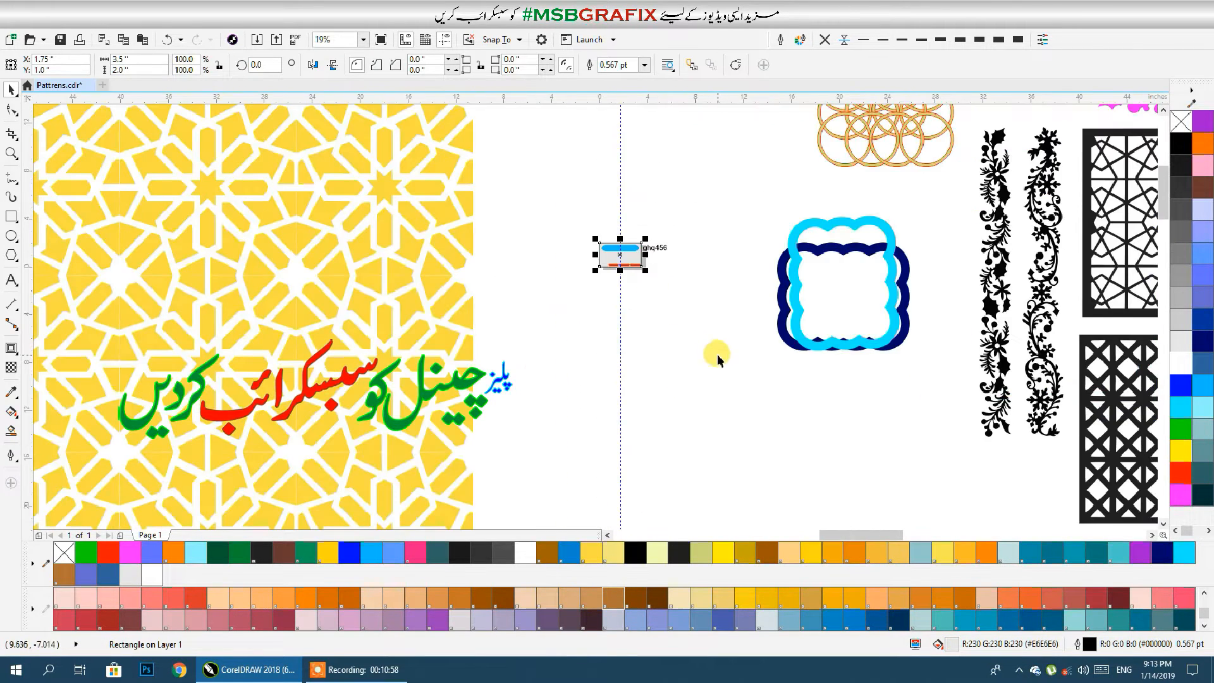
{"action": "scroll", "coordinate": [725, 402], "scroll_direction": "down", "scroll_amount": 4}
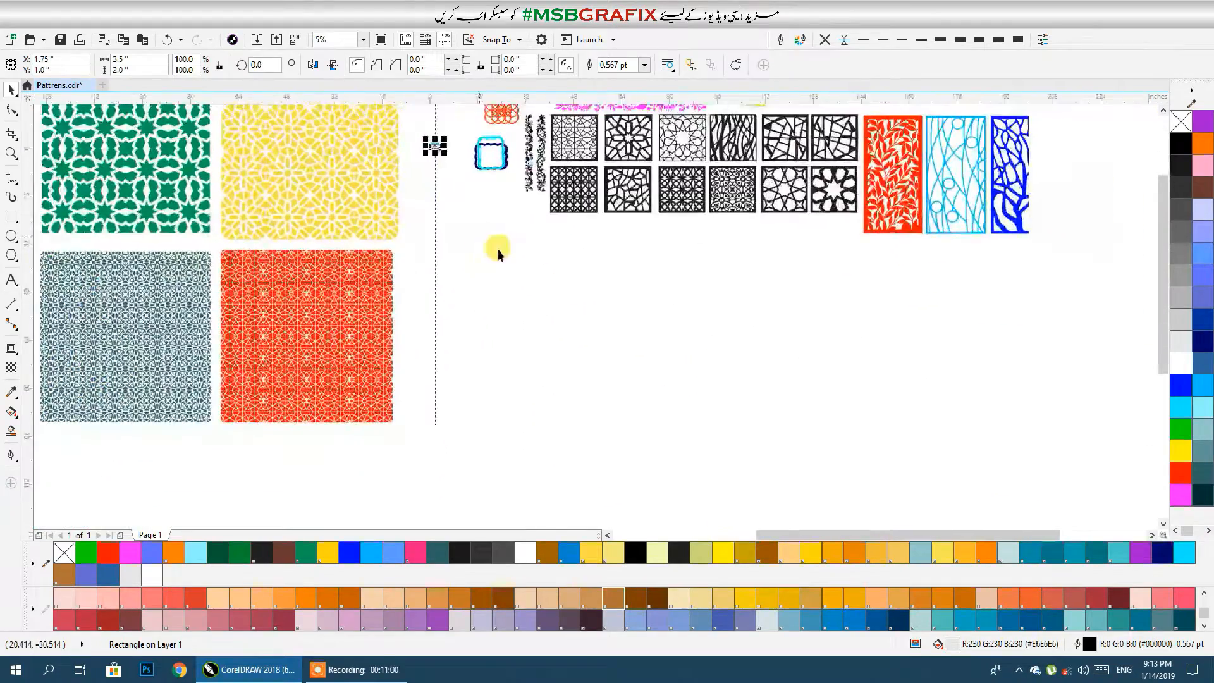
{"action": "scroll", "coordinate": [584, 283], "scroll_direction": "down", "scroll_amount": 3}
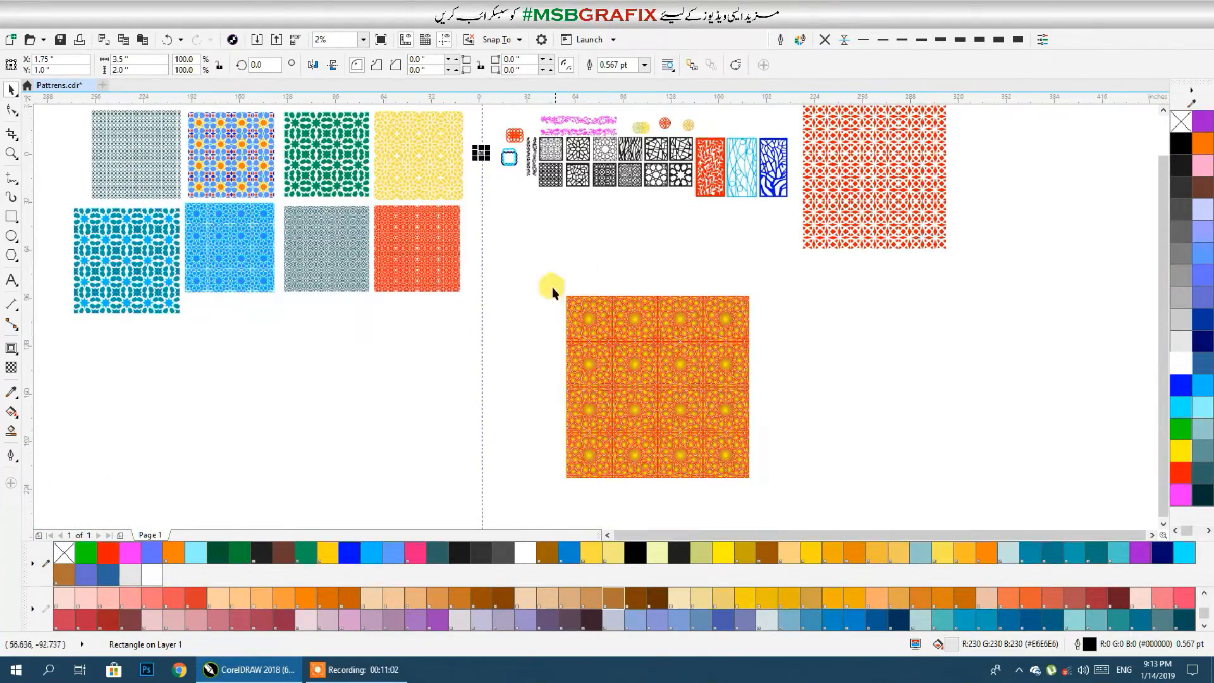
{"action": "left_click_drag", "start_coordinate": [732, 456], "coordinate": [373, 473]}
{"action": "left_click_drag", "start_coordinate": [453, 468], "coordinate": [689, 411]}
{"action": "left_click", "coordinate": [380, 40]}
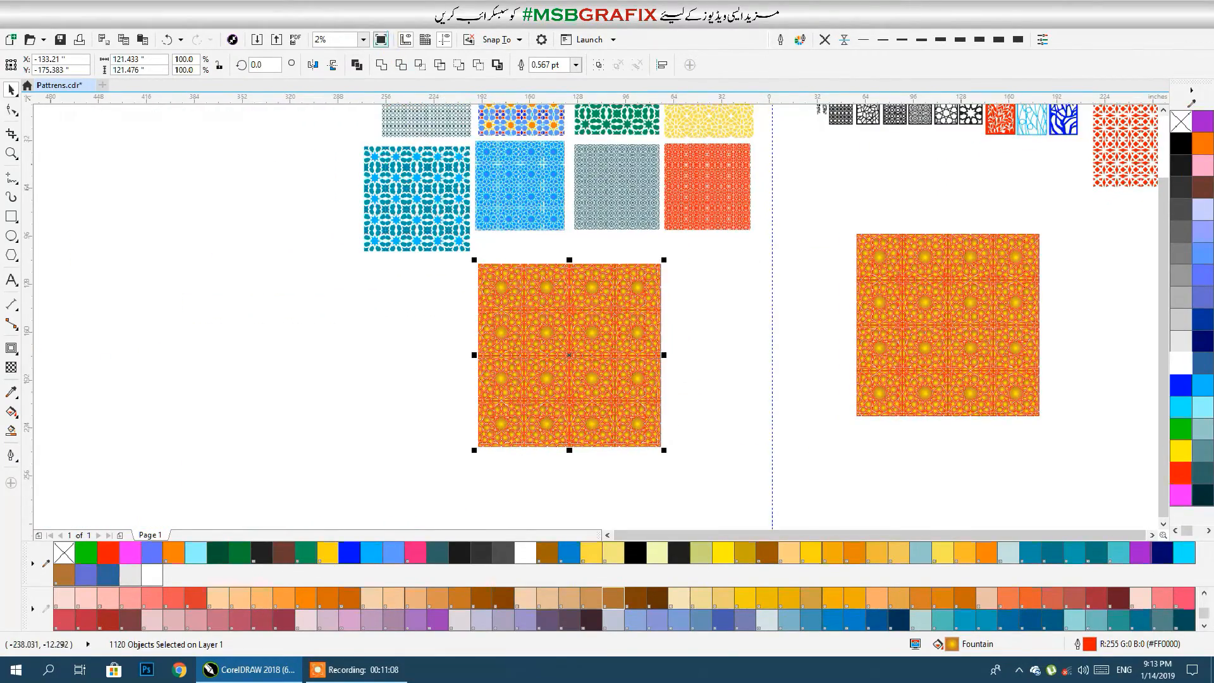
Convert the selected large orange pattern swatch to a bitmap and move it over to the page area.
{"action": "left_click", "coordinate": [201, 26]}
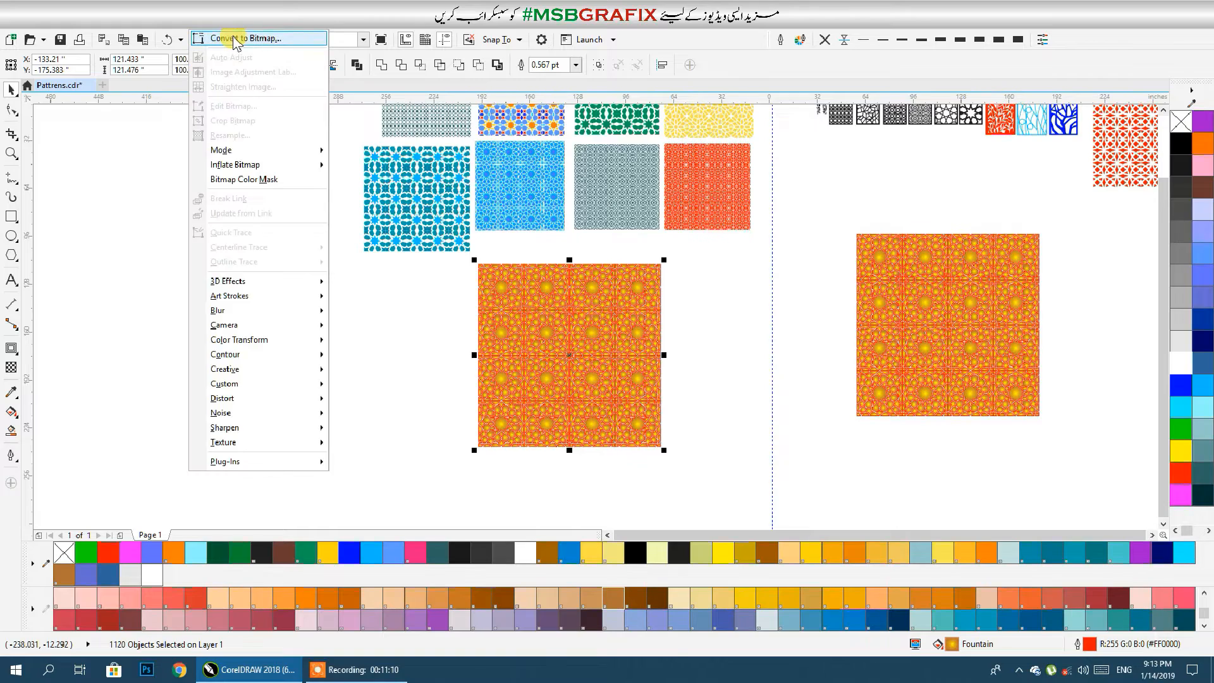
{"action": "left_click", "coordinate": [230, 35]}
{"action": "left_click", "coordinate": [568, 404]}
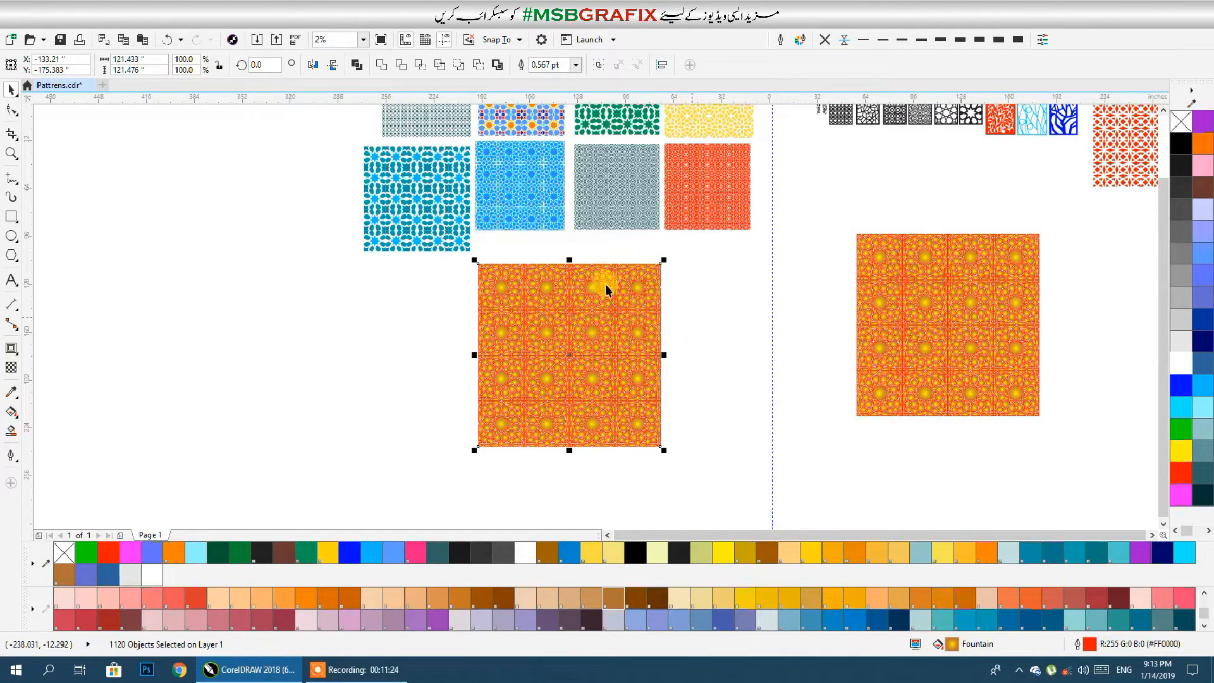
{"action": "left_click_drag", "start_coordinate": [639, 315], "coordinate": [753, 253]}
{"action": "left_click", "coordinate": [643, 379]}
{"action": "left_click_drag", "start_coordinate": [752, 272], "coordinate": [653, 275]}
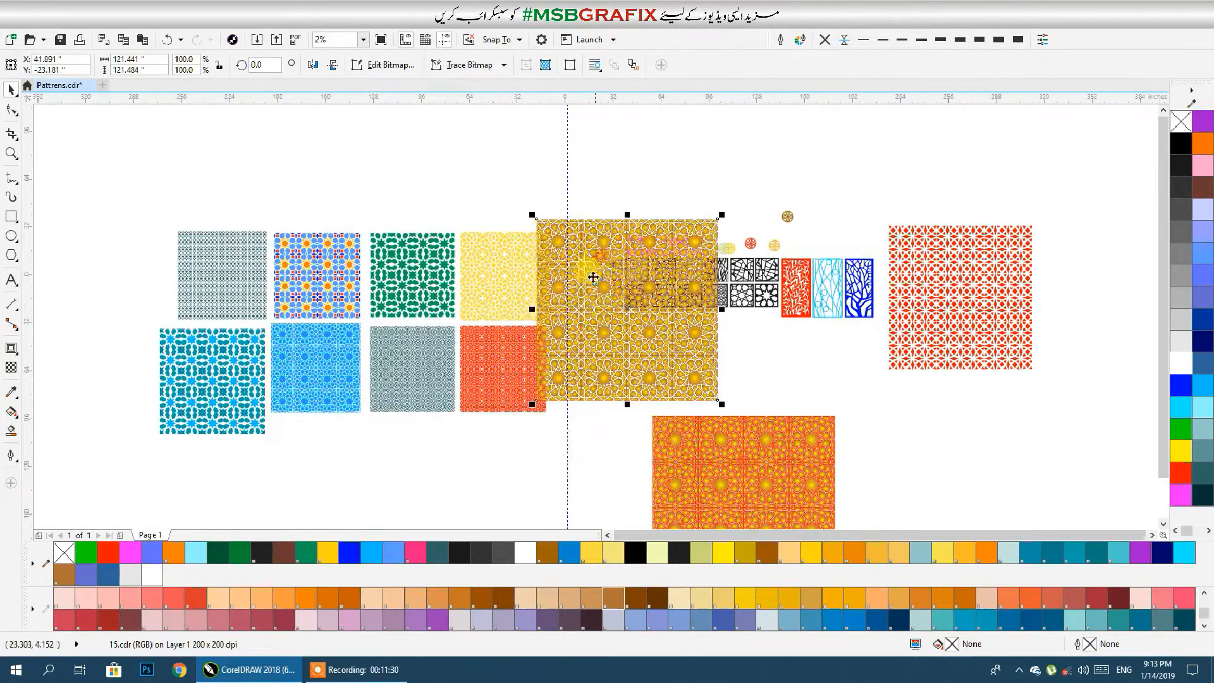
Scale the bitmap pattern down to about 10.6 inches square and place it just below the business card.
{"action": "scroll", "coordinate": [595, 275], "scroll_direction": "up", "scroll_amount": 1}
{"action": "left_click_drag", "start_coordinate": [847, 157], "coordinate": [644, 262]}
{"action": "scroll", "coordinate": [645, 284], "scroll_direction": "up", "scroll_amount": 3}
{"action": "scroll", "coordinate": [731, 433], "scroll_direction": "down", "scroll_amount": 1}
{"action": "scroll", "coordinate": [731, 433], "scroll_direction": "down", "scroll_amount": 2}
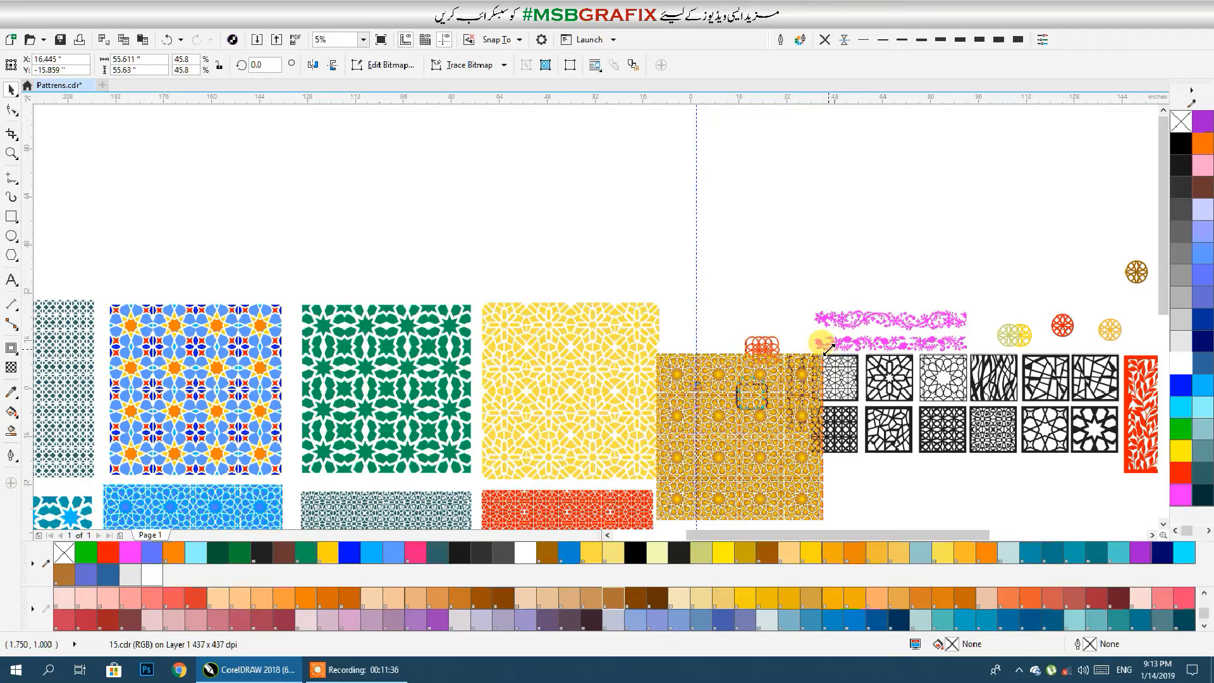
{"action": "left_click_drag", "start_coordinate": [820, 357], "coordinate": [766, 410]}
{"action": "left_click_drag", "start_coordinate": [742, 425], "coordinate": [702, 398]}
{"action": "scroll", "coordinate": [695, 396], "scroll_direction": "up", "scroll_amount": 2}
{"action": "scroll", "coordinate": [727, 379], "scroll_direction": "down", "scroll_amount": 2}
{"action": "left_click_drag", "start_coordinate": [794, 418], "coordinate": [717, 349]}
{"action": "scroll", "coordinate": [651, 248], "scroll_direction": "up", "scroll_amount": 1}
{"action": "left_click_drag", "start_coordinate": [651, 249], "coordinate": [739, 339]}
{"action": "left_click", "coordinate": [357, 670]}
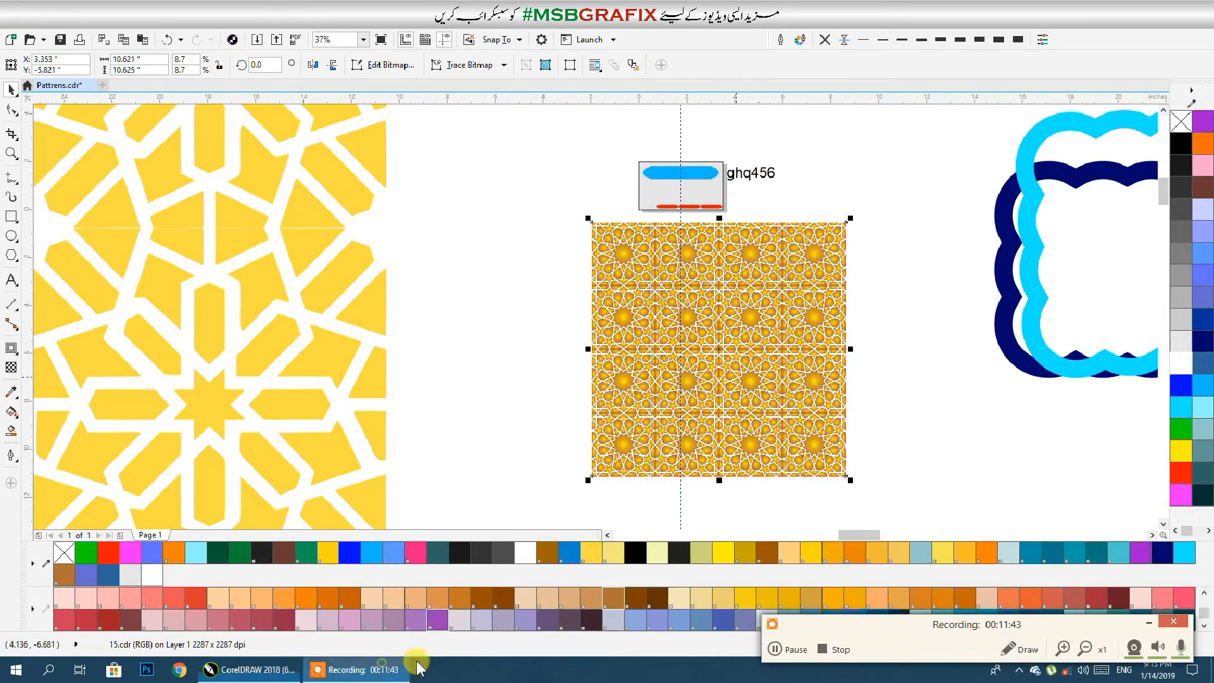
{"action": "left_click", "coordinate": [775, 649]}
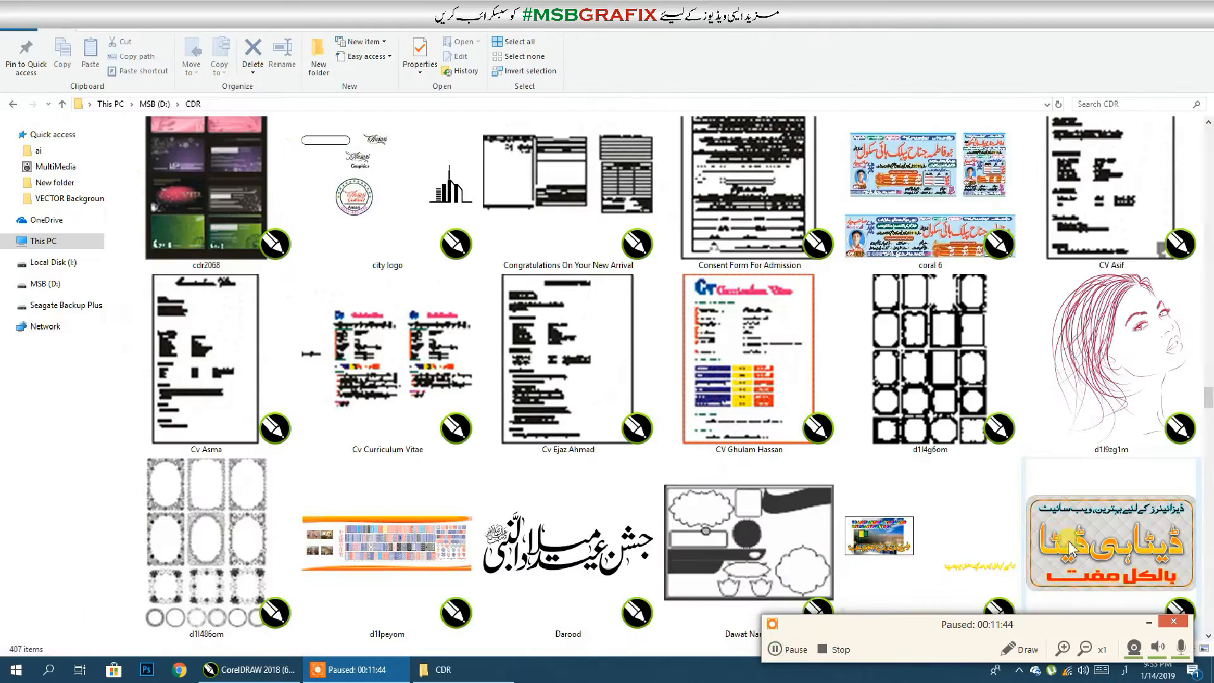
{"action": "left_click", "coordinate": [1149, 621]}
{"action": "left_click", "coordinate": [250, 670]}
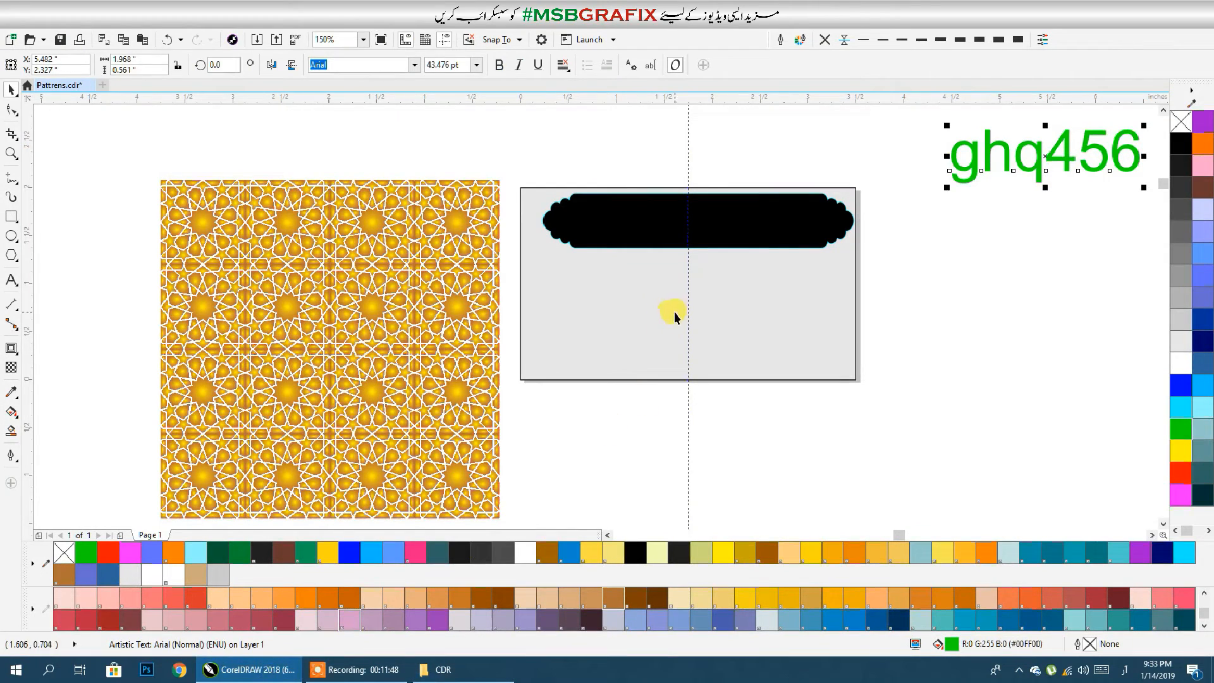
Move the black scalloped nameplate off the card to the empty area on its right.
{"action": "left_click", "coordinate": [939, 263]}
{"action": "left_click", "coordinate": [807, 235]}
{"action": "left_click", "coordinate": [909, 253]}
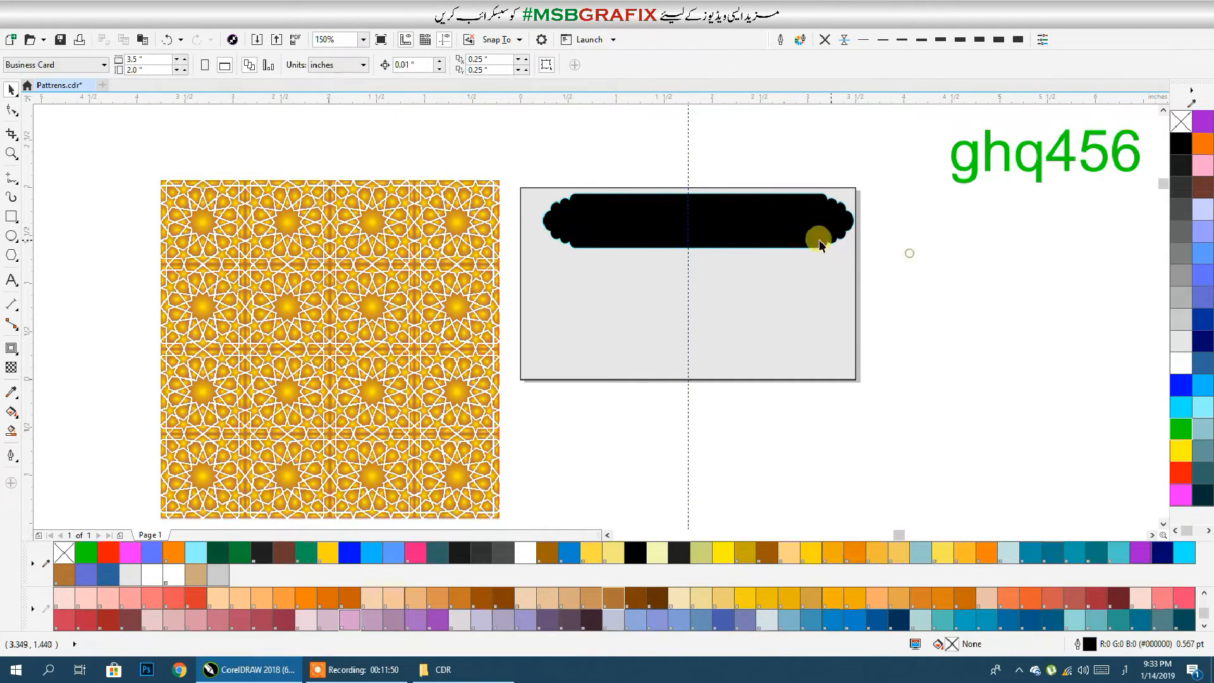
{"action": "left_click", "coordinate": [741, 234]}
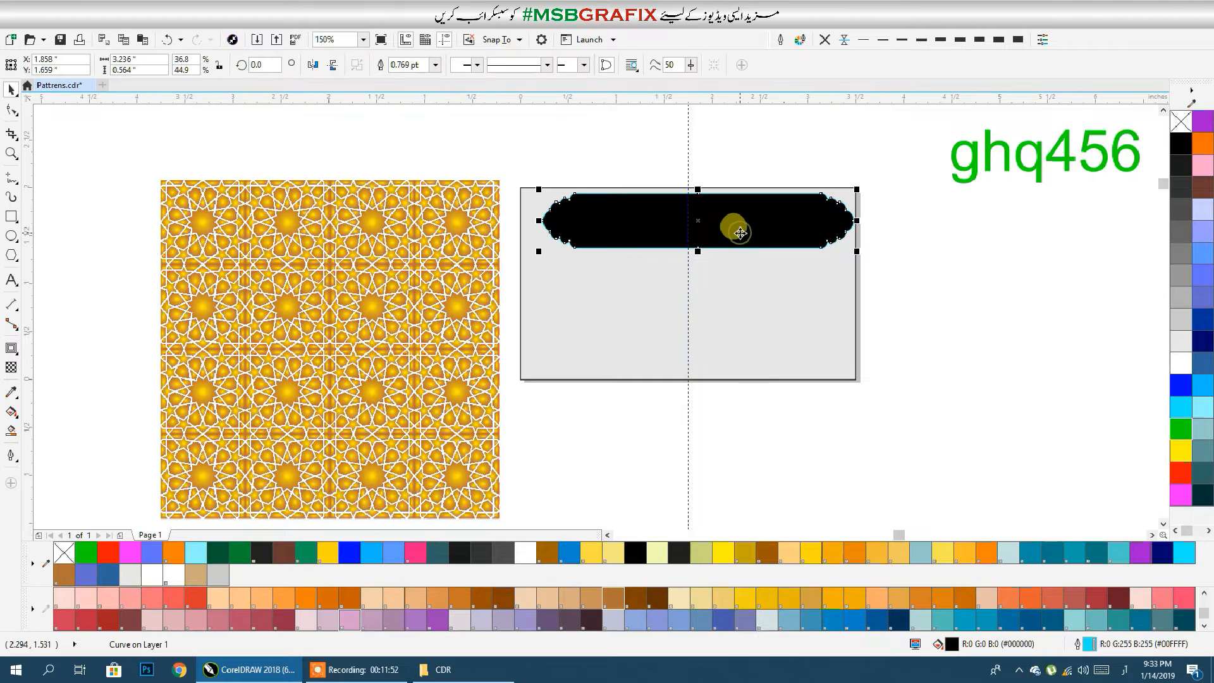
{"action": "left_click_drag", "start_coordinate": [740, 234], "coordinate": [1066, 308]}
{"action": "left_click_drag", "start_coordinate": [976, 313], "coordinate": [974, 335]}
{"action": "left_click", "coordinate": [950, 394]}
{"action": "left_click_drag", "start_coordinate": [876, 377], "coordinate": [736, 396]}
{"action": "left_click_drag", "start_coordinate": [813, 445], "coordinate": [738, 384]}
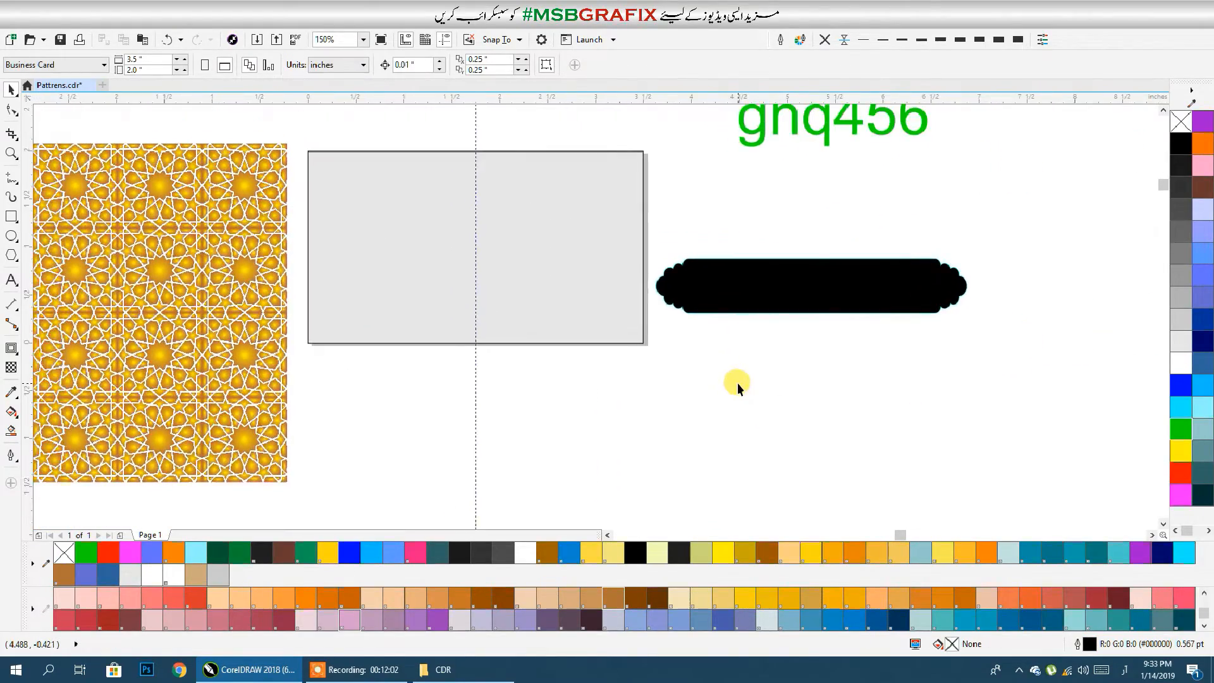
PowerClip the gold pattern bitmap inside the grey card rectangle.
{"action": "left_click", "coordinate": [206, 303]}
{"action": "left_click_drag", "start_coordinate": [206, 302], "coordinate": [393, 294]}
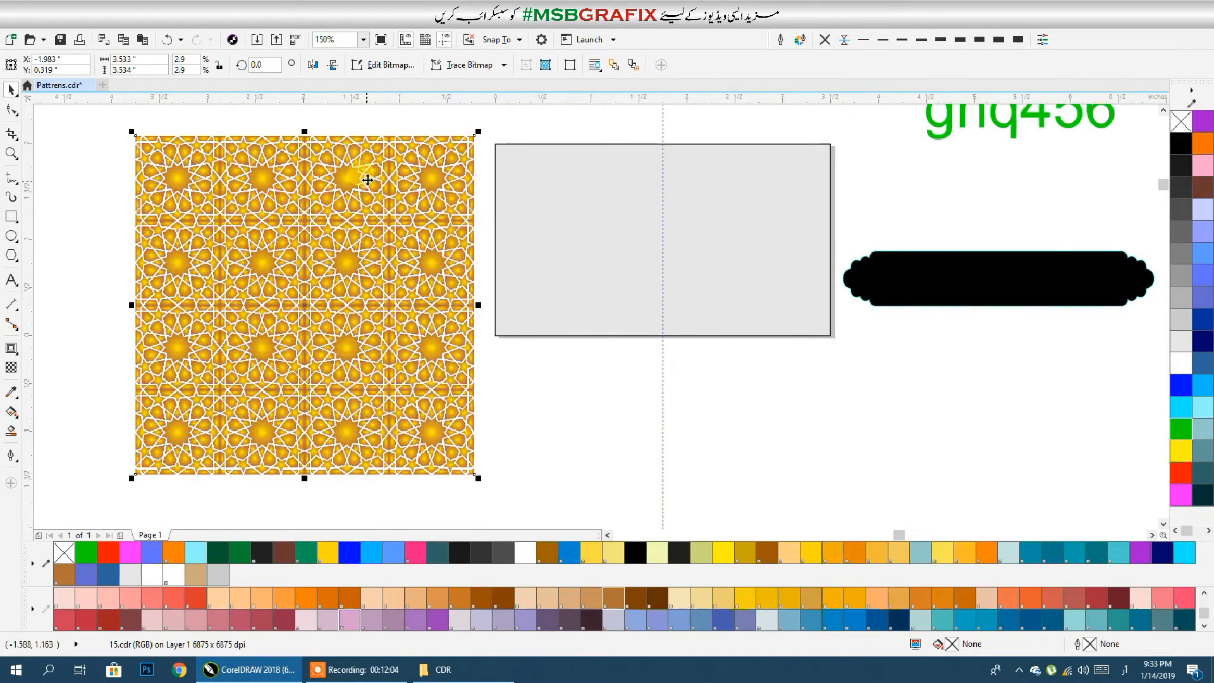
{"action": "right_click", "coordinate": [359, 255]}
{"action": "left_click", "coordinate": [412, 269]}
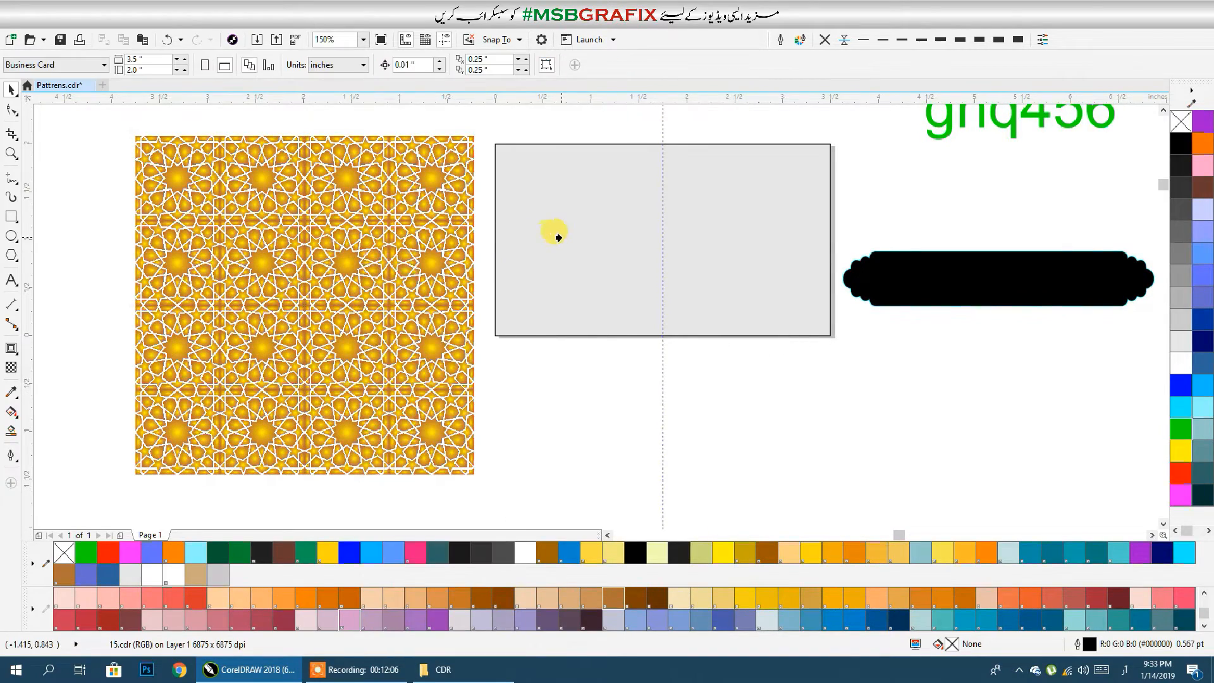
{"action": "left_click", "coordinate": [557, 234]}
Edit the card's clipped pattern, rotating it 45 degrees and enlarging it to about 5.69 inches wide.
{"action": "double_click", "coordinate": [564, 237]}
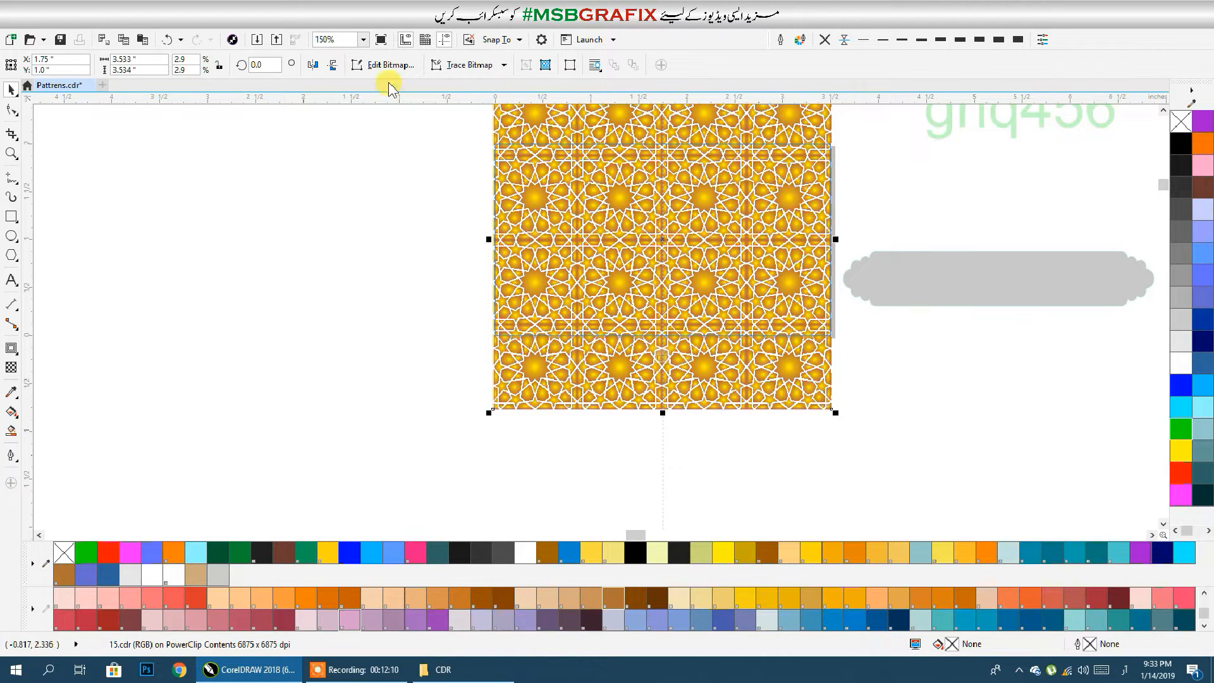
{"action": "left_click", "coordinate": [256, 64]}
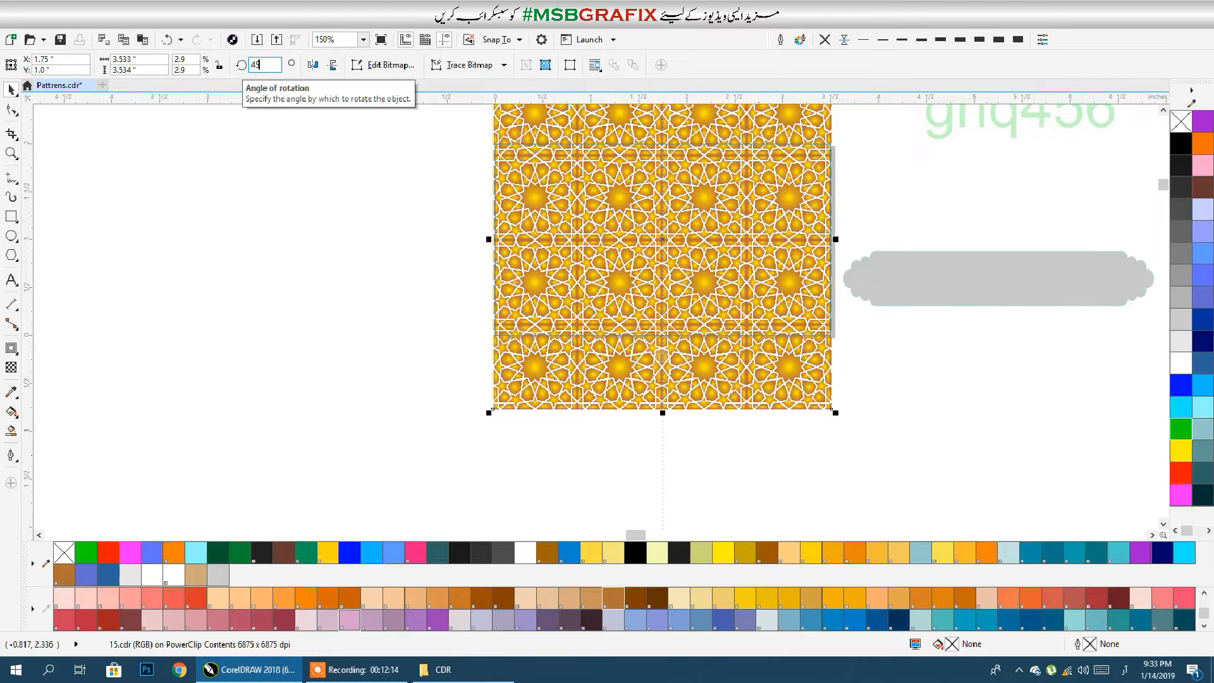
{"action": "type", "text": "45"}
{"action": "key", "text": "Return"}
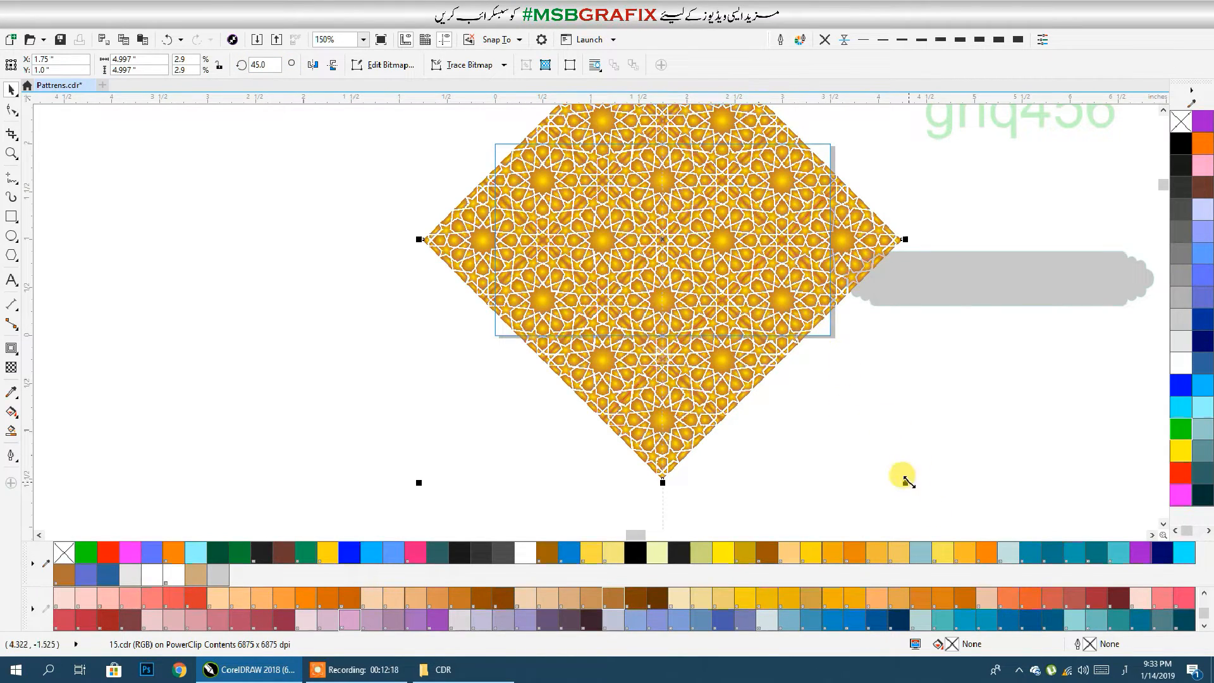
{"action": "left_click_drag", "start_coordinate": [911, 484], "coordinate": [935, 518]}
{"action": "left_click_drag", "start_coordinate": [856, 363], "coordinate": [829, 451]}
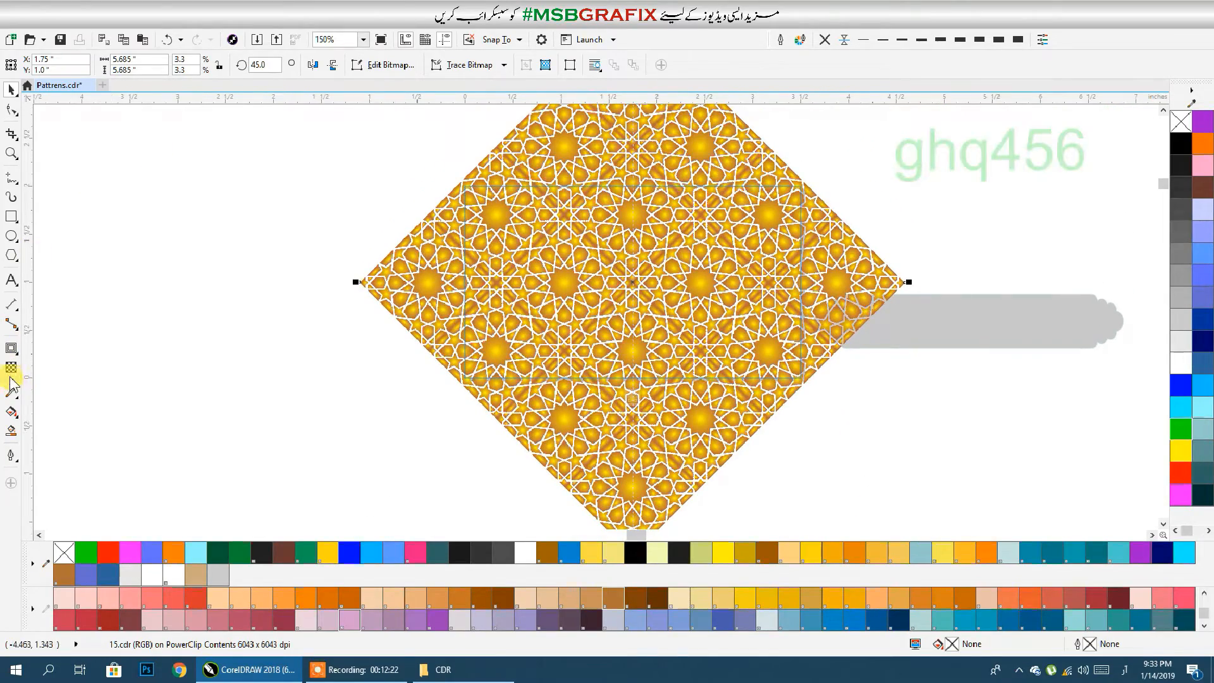
Apply a horizontal linear transparency fading the pattern out toward the card's right edge and finish editing the PowerClip.
{"action": "left_click_drag", "start_coordinate": [461, 267], "coordinate": [788, 280]}
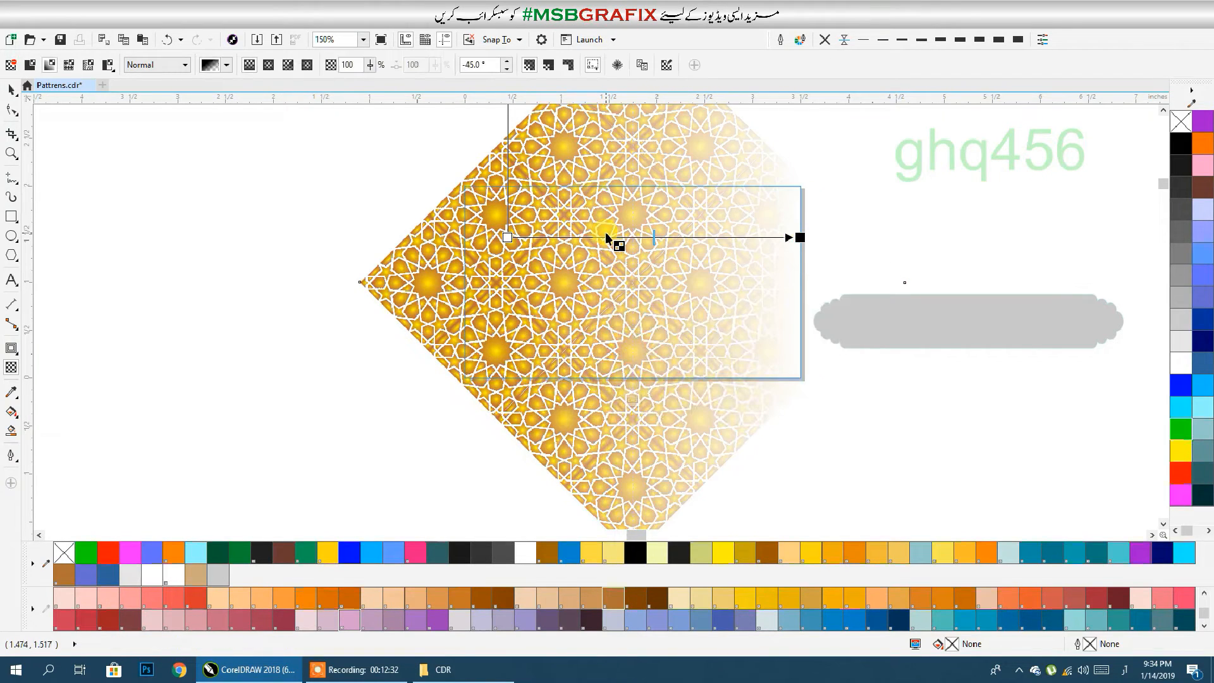
{"action": "left_click_drag", "start_coordinate": [459, 259], "coordinate": [618, 261]}
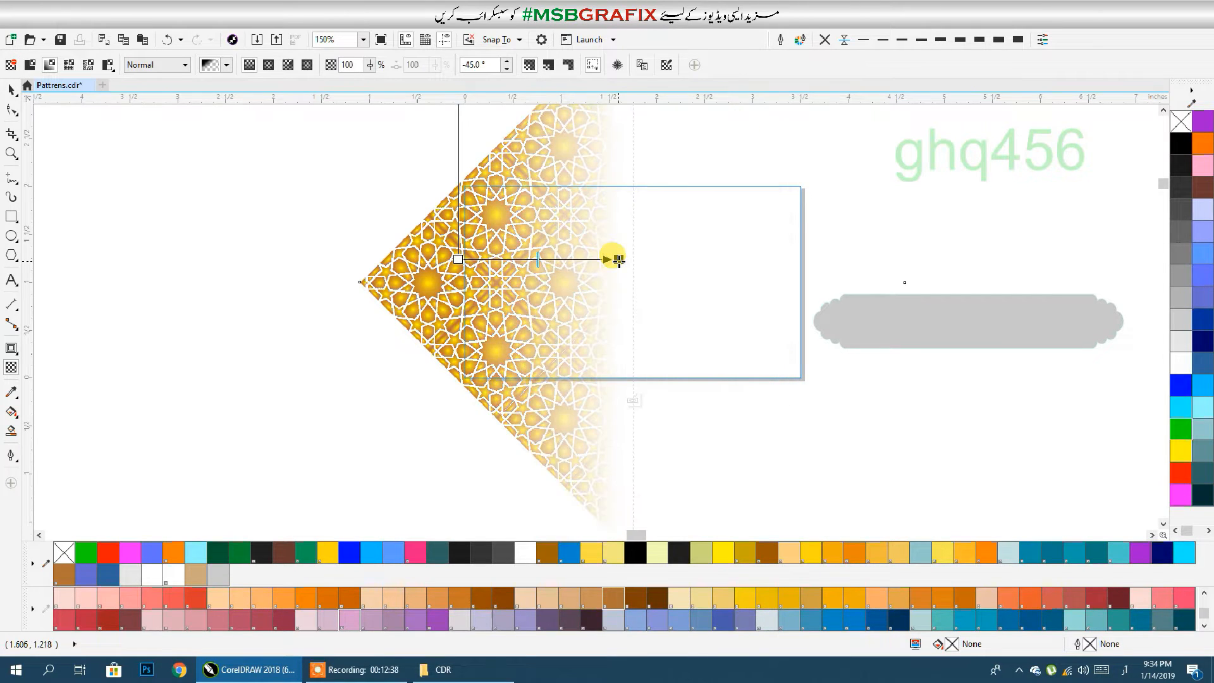
{"action": "left_click_drag", "start_coordinate": [420, 251], "coordinate": [780, 256]}
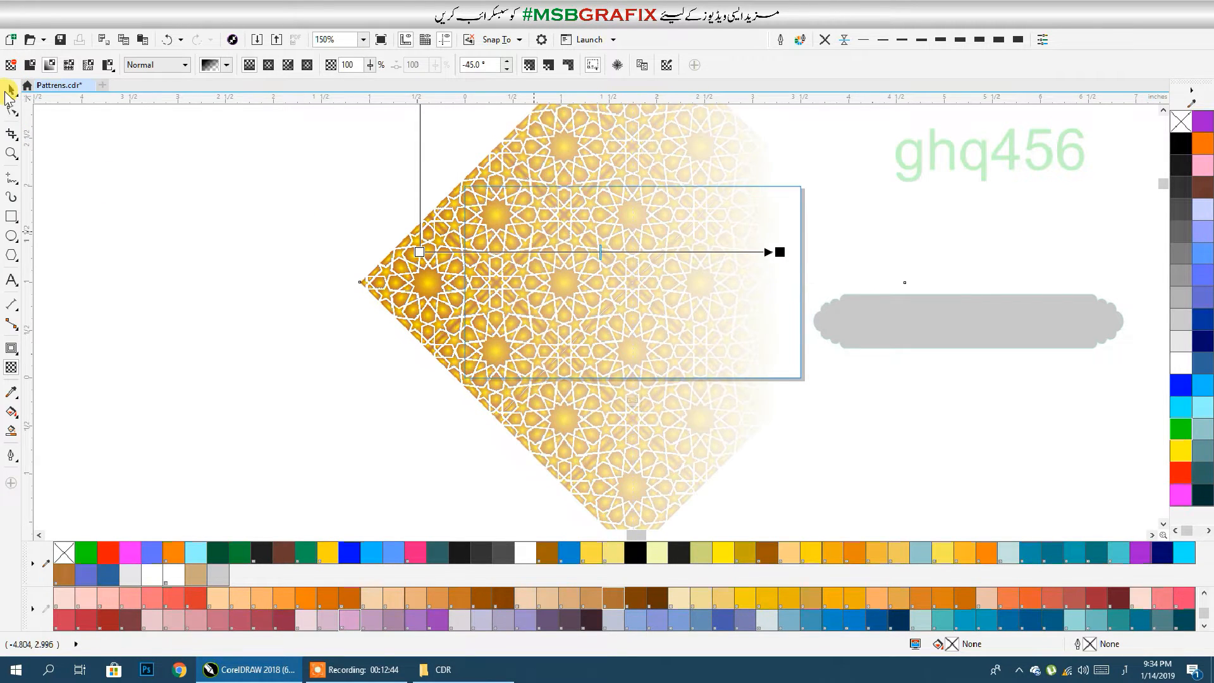
{"action": "left_click", "coordinate": [7, 91]}
{"action": "left_click", "coordinate": [96, 195]}
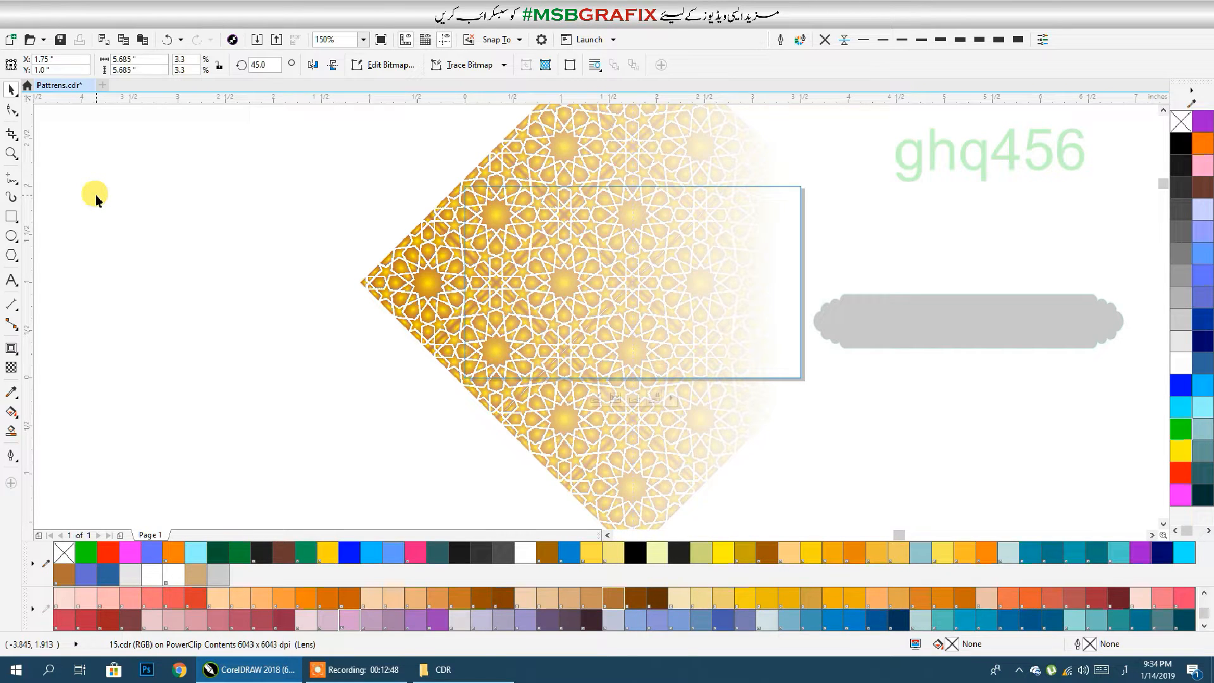
{"action": "left_click", "coordinate": [324, 302]}
Fill the card background with orange PANTONE 143 C and remove its outline.
{"action": "left_click", "coordinate": [482, 302]}
{"action": "left_click", "coordinate": [838, 554]}
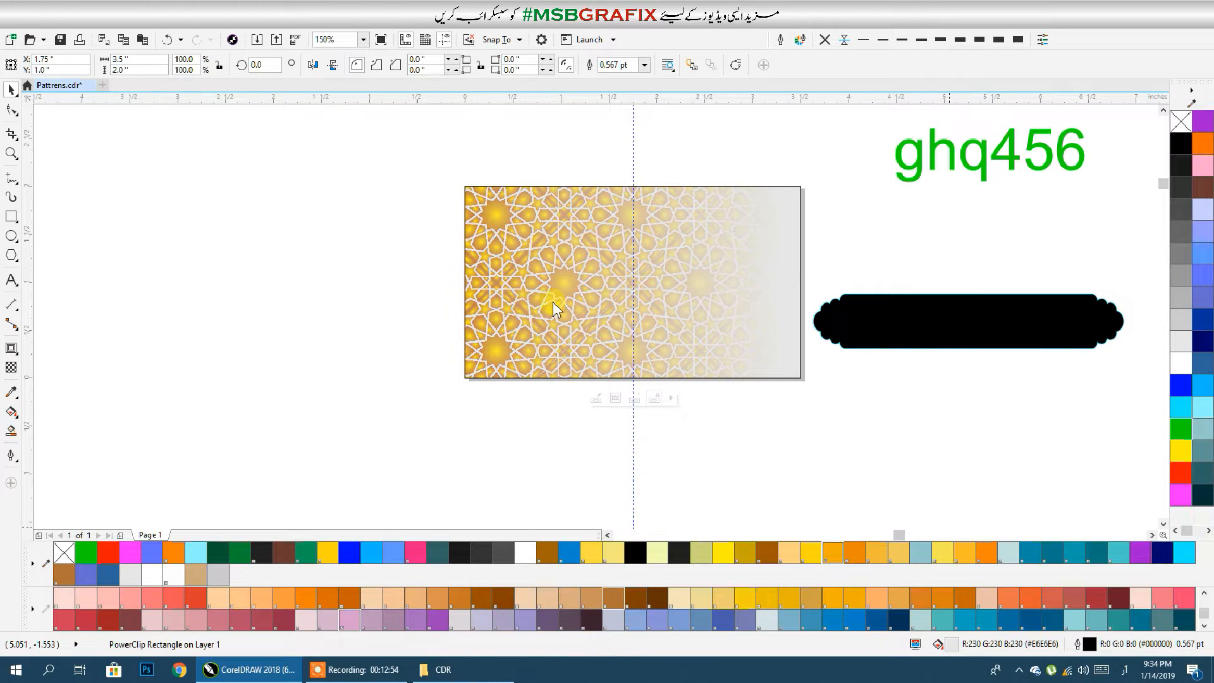
{"action": "left_click", "coordinate": [726, 149]}
{"action": "left_click", "coordinate": [724, 207]}
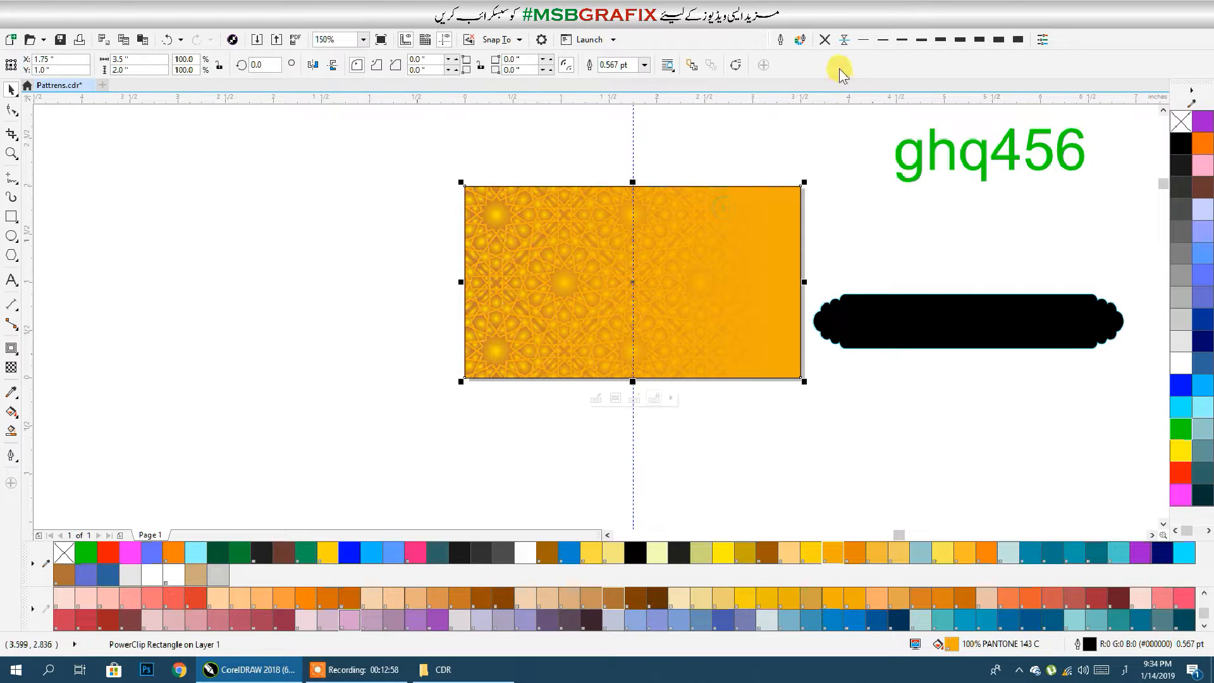
Place the black scalloped nameplate back across the upper part of the orange card.
{"action": "left_click", "coordinate": [942, 310]}
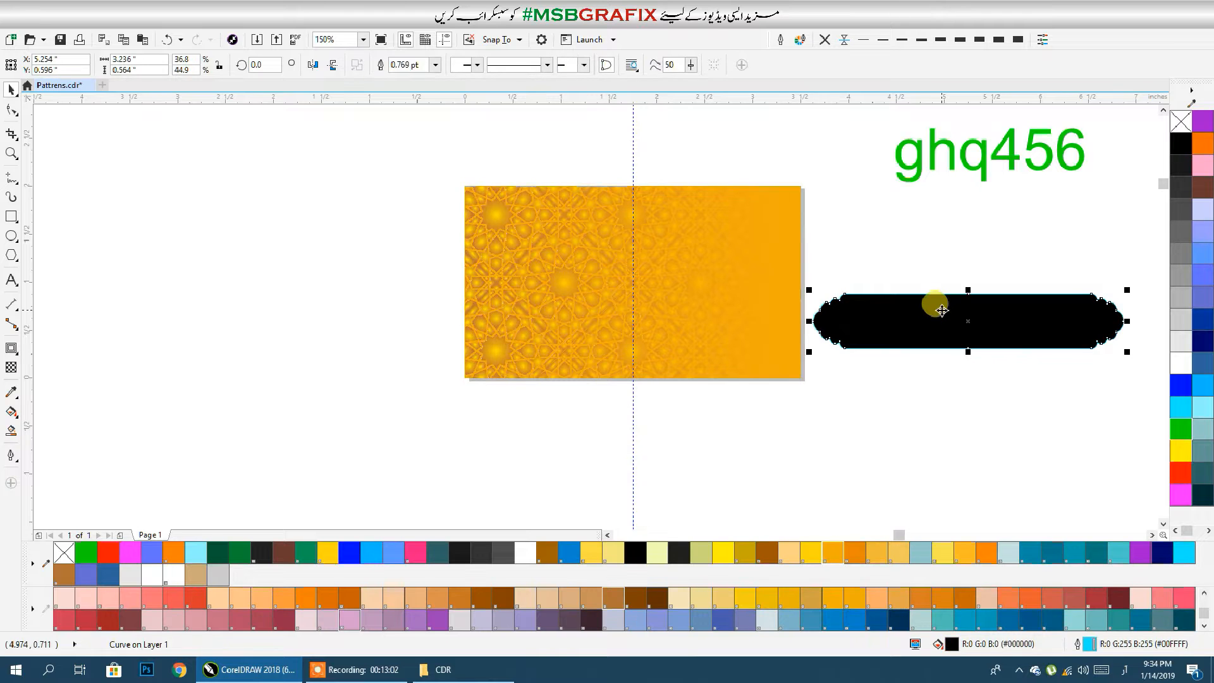
{"action": "left_click_drag", "start_coordinate": [943, 310], "coordinate": [615, 215]}
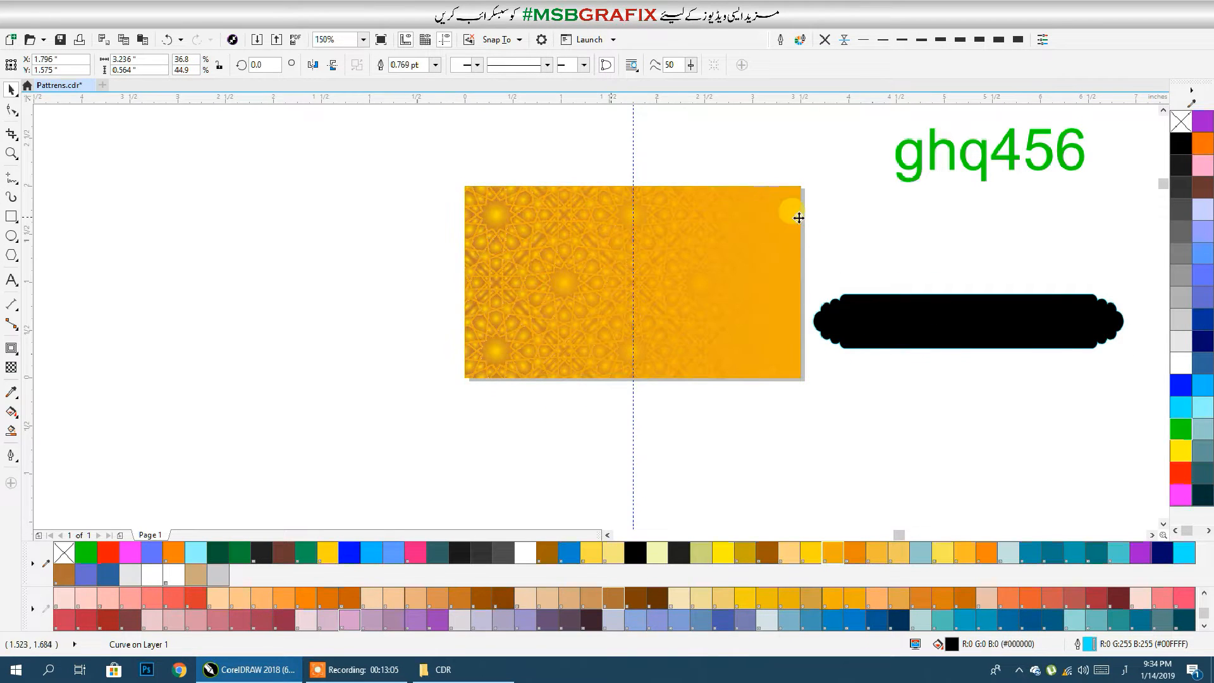
{"action": "left_click", "coordinate": [897, 220]}
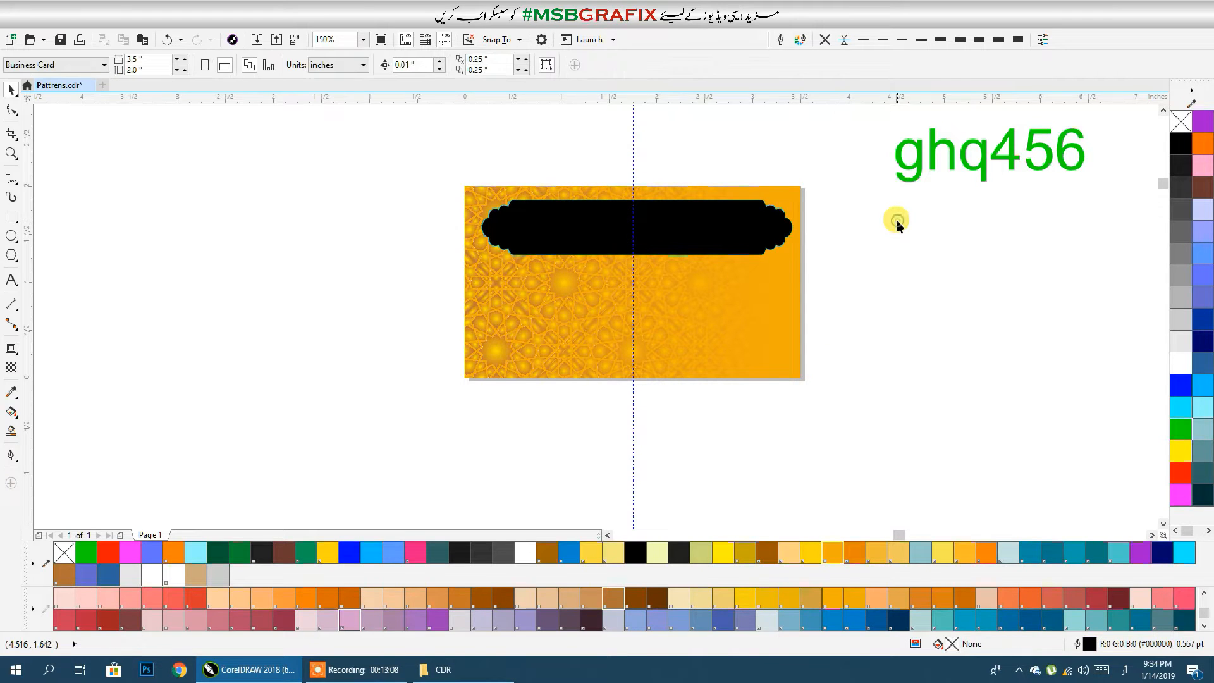
Delete the orange card background together with its black scalloped nameplate.
{"action": "left_click", "coordinate": [780, 323]}
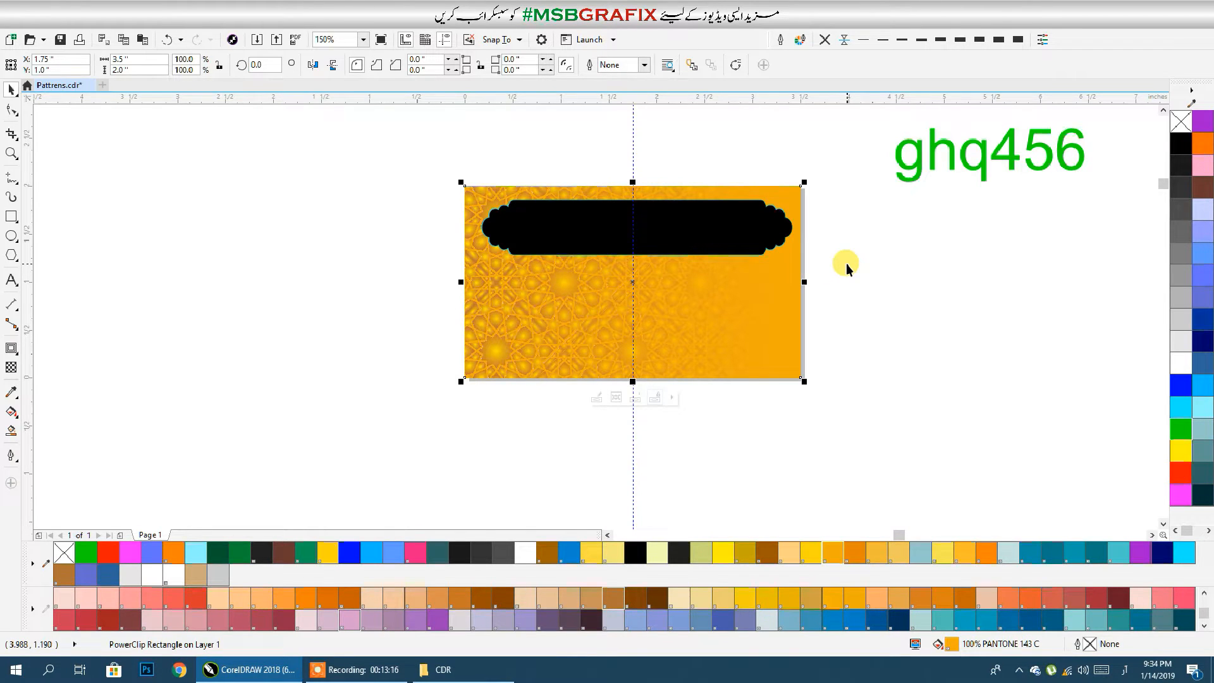
{"action": "left_click", "coordinate": [888, 328]}
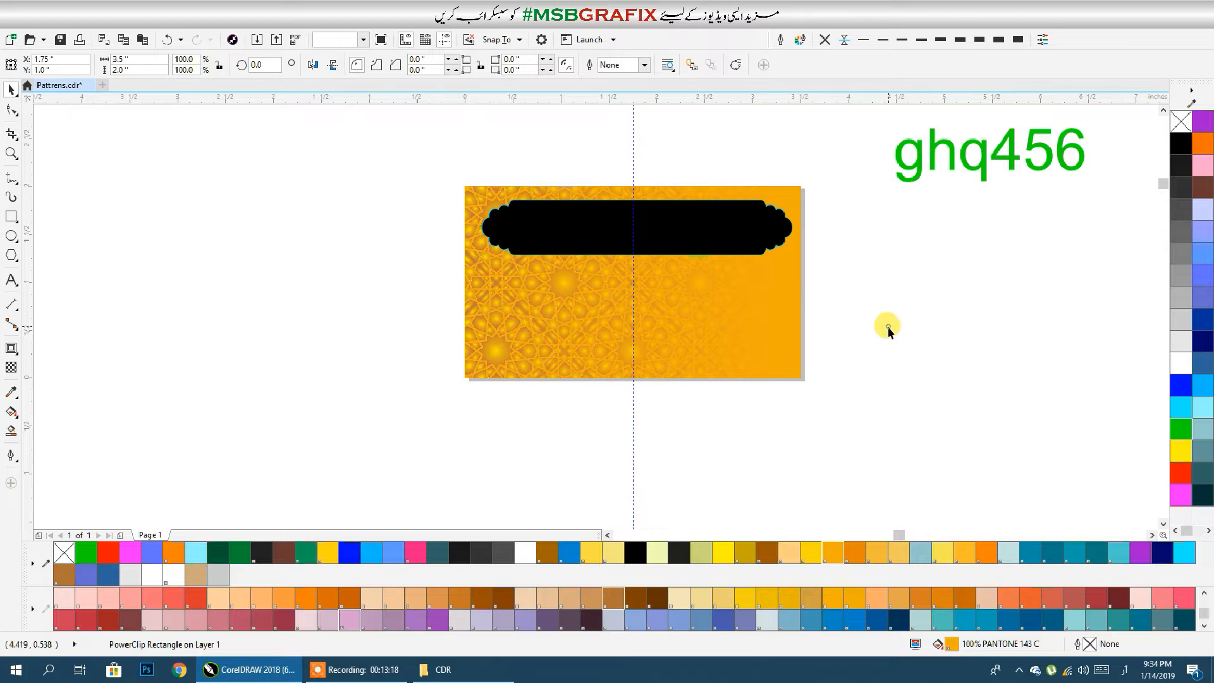
{"action": "left_click_drag", "start_coordinate": [764, 346], "coordinate": [757, 381]}
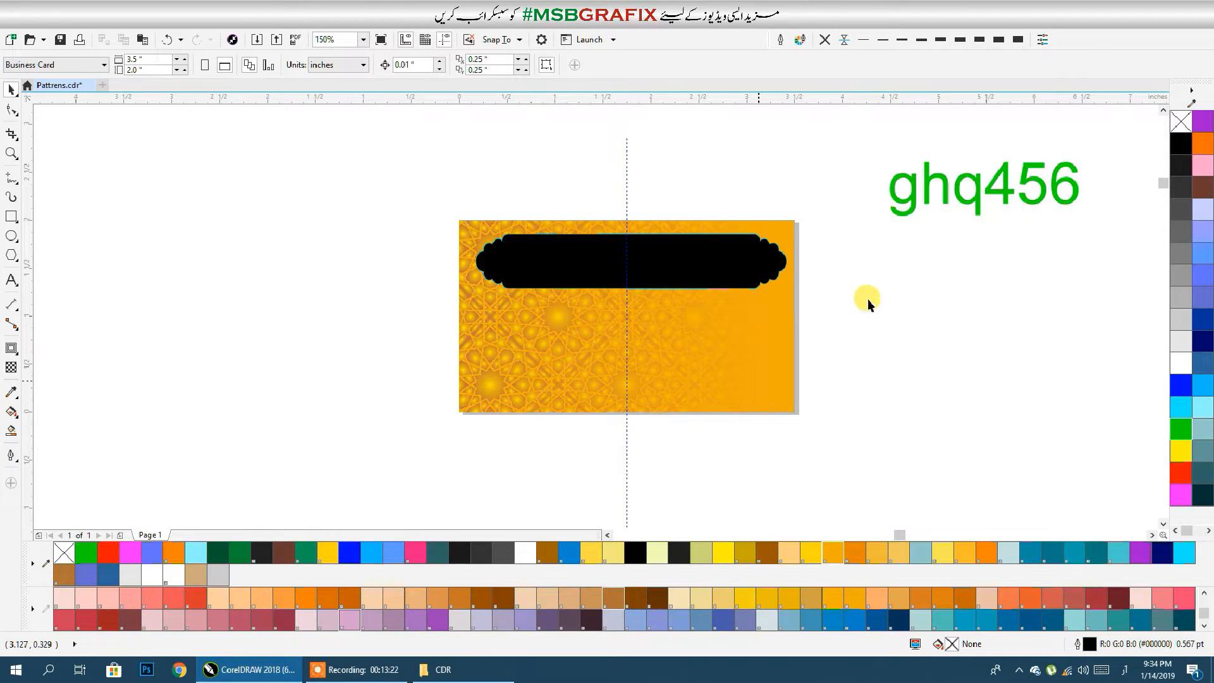
{"action": "scroll", "coordinate": [725, 340], "scroll_direction": "down", "scroll_amount": 1}
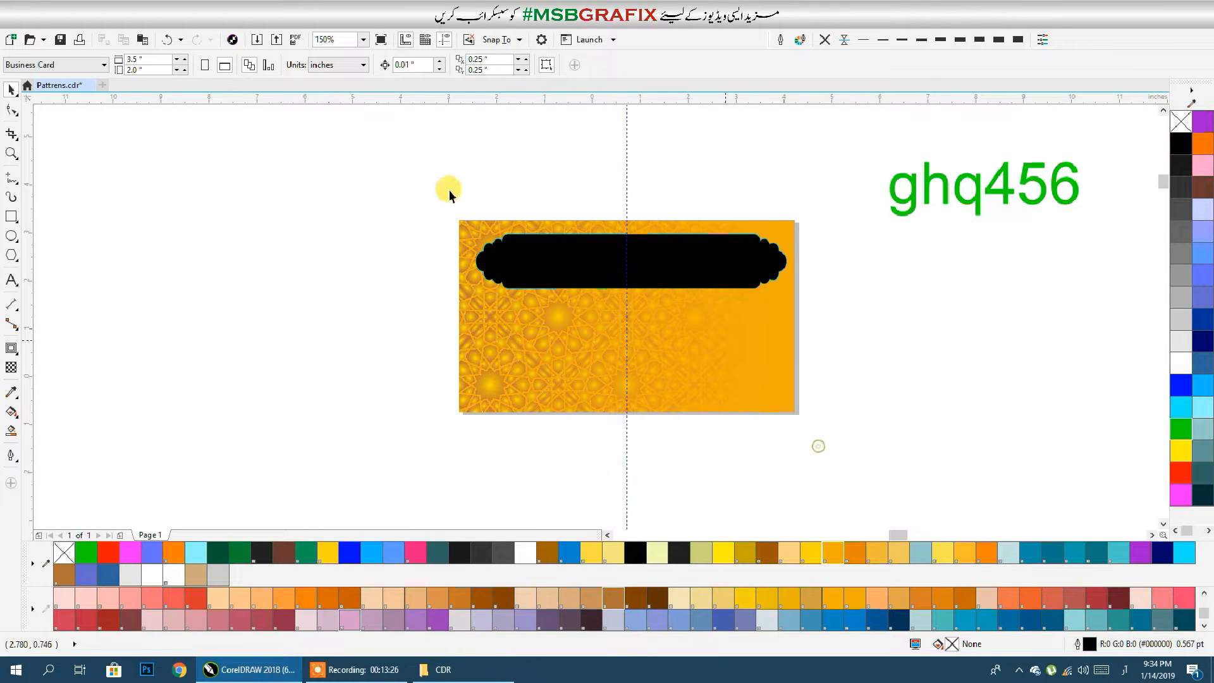
{"action": "key", "text": "Delete"}
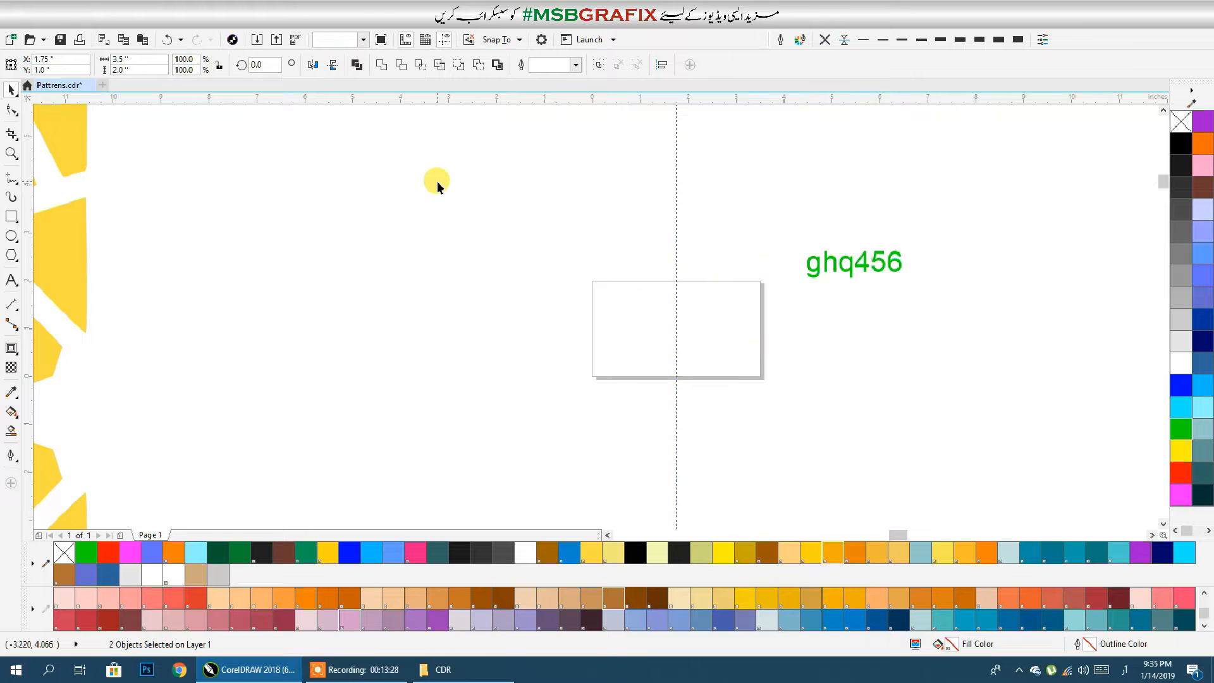
Centre the "ghq456" text on the page and recolour it pink.
{"action": "left_click", "coordinate": [821, 272]}
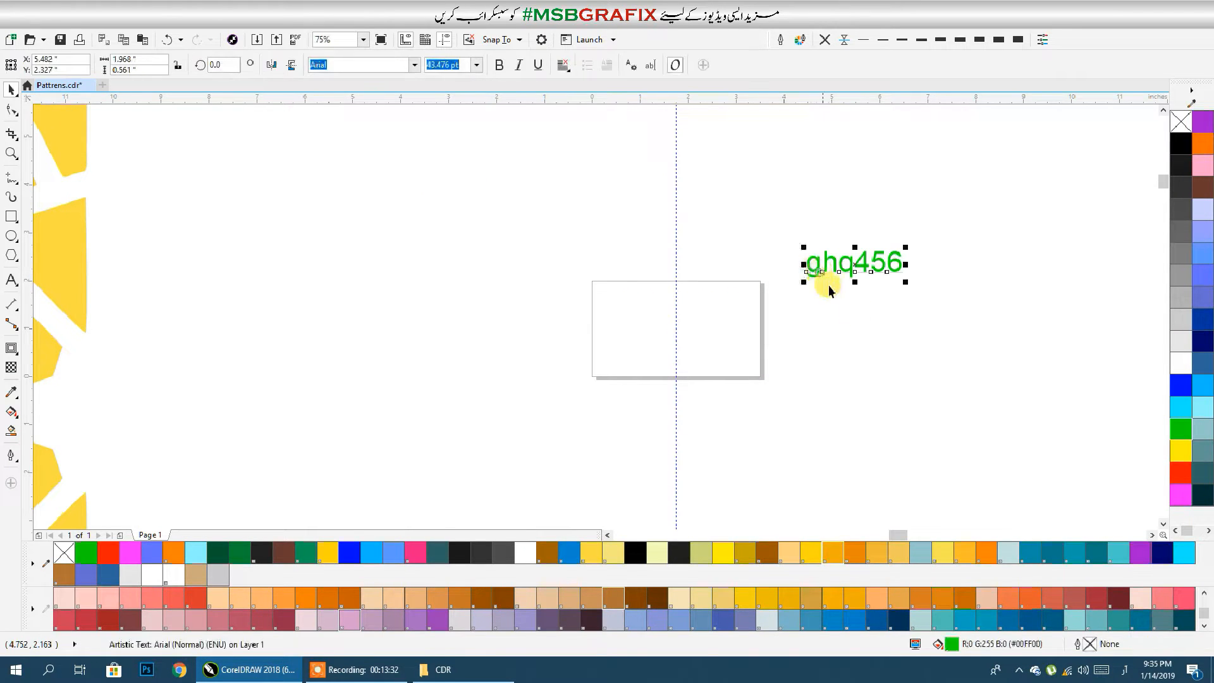
{"action": "key", "text": "p"}
{"action": "scroll", "coordinate": [707, 355], "scroll_direction": "up", "scroll_amount": 2}
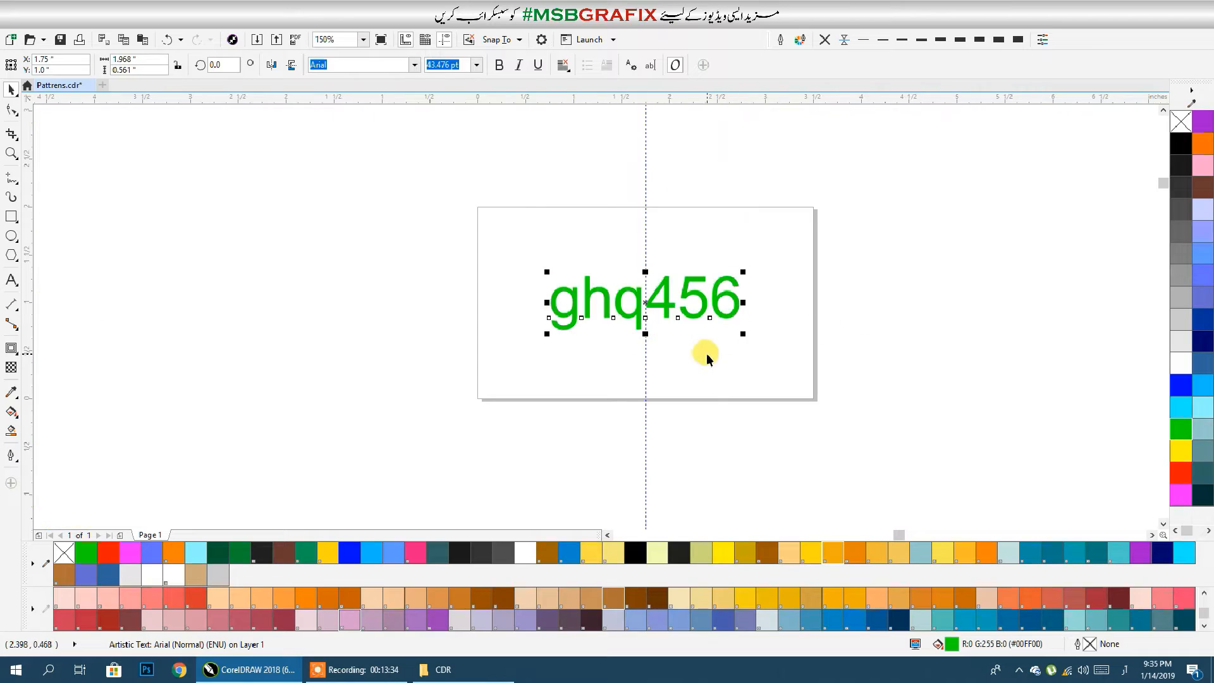
{"action": "left_click", "coordinate": [415, 553]}
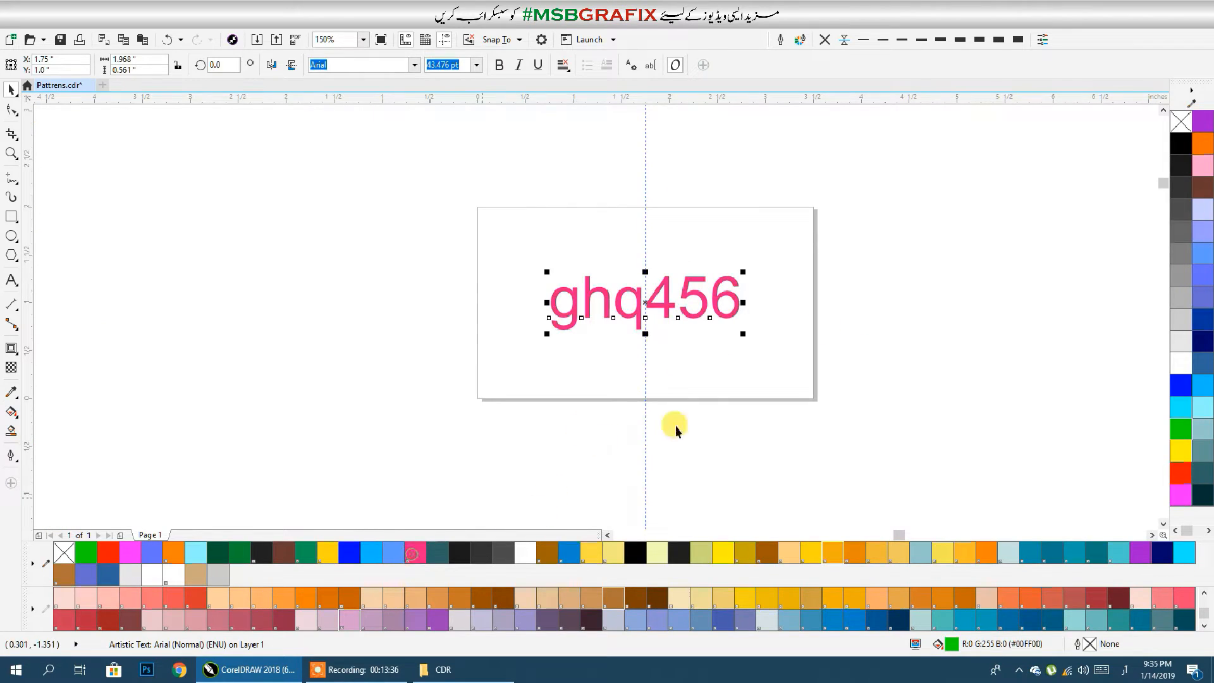
{"action": "left_click", "coordinate": [672, 425]}
Place a copy of the red leaf panel in the empty area to the right of the large red lattice pattern.
{"action": "scroll", "coordinate": [740, 420], "scroll_direction": "down", "scroll_amount": 6}
{"action": "left_click_drag", "start_coordinate": [594, 457], "coordinate": [686, 232]}
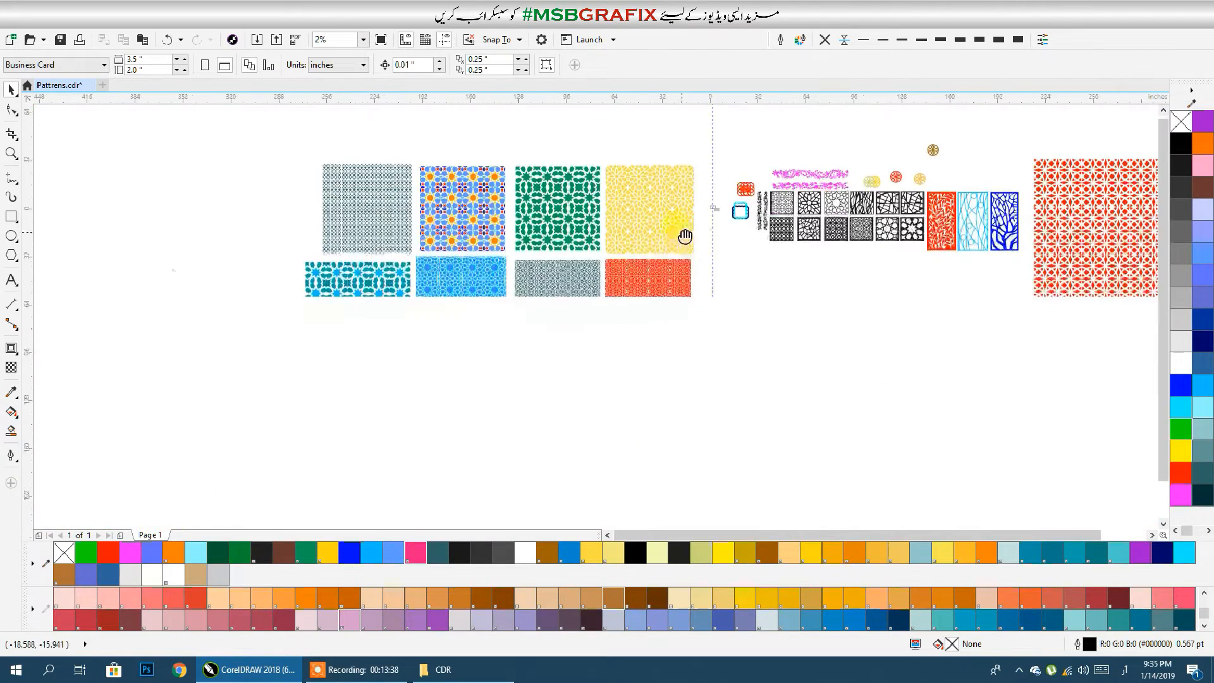
{"action": "left_click_drag", "start_coordinate": [861, 274], "coordinate": [577, 320]}
{"action": "scroll", "coordinate": [667, 306], "scroll_direction": "up", "scroll_amount": 1}
{"action": "scroll", "coordinate": [667, 304], "scroll_direction": "up", "scroll_amount": 1}
{"action": "left_click_drag", "start_coordinate": [635, 262], "coordinate": [657, 383]}
{"action": "left_click", "coordinate": [698, 394]}
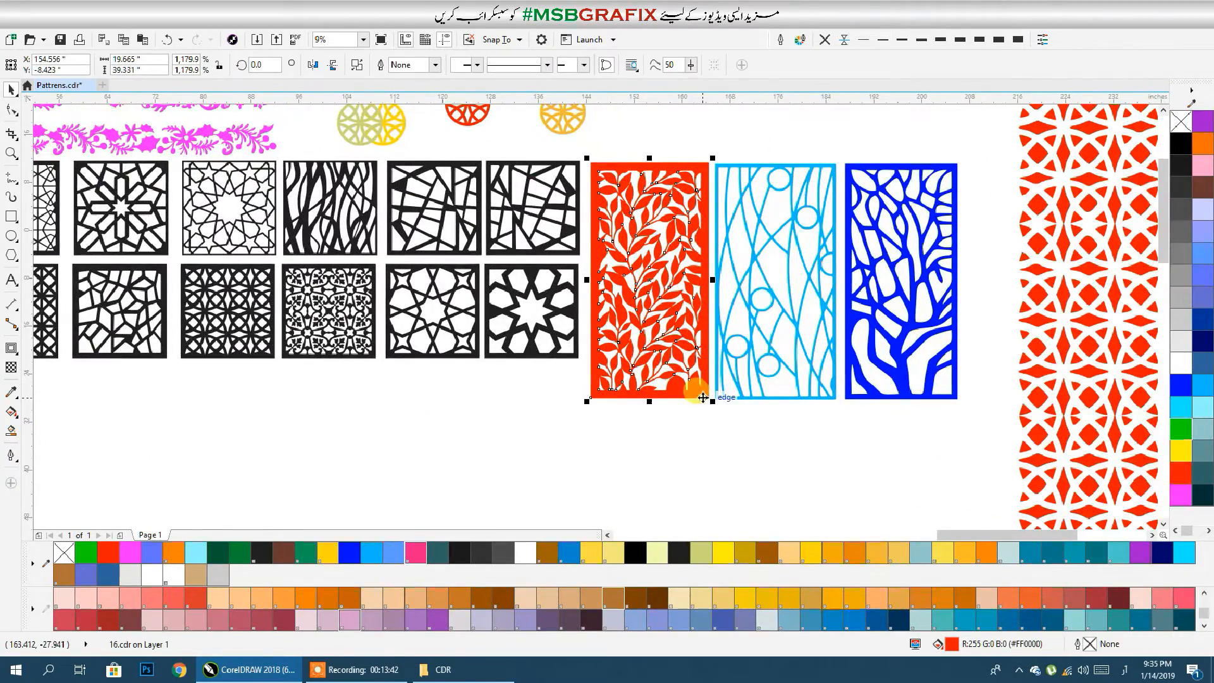
{"action": "scroll", "coordinate": [703, 397], "scroll_direction": "right", "scroll_amount": 2}
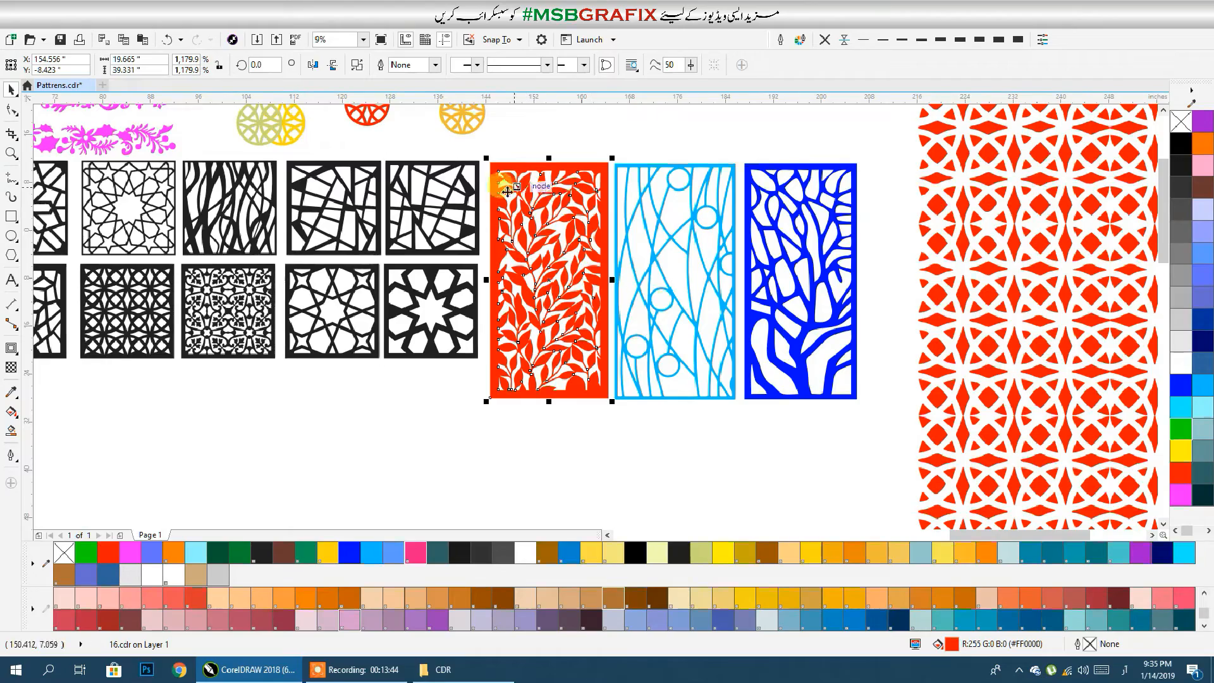
{"action": "left_click_drag", "start_coordinate": [725, 396], "coordinate": [290, 267]}
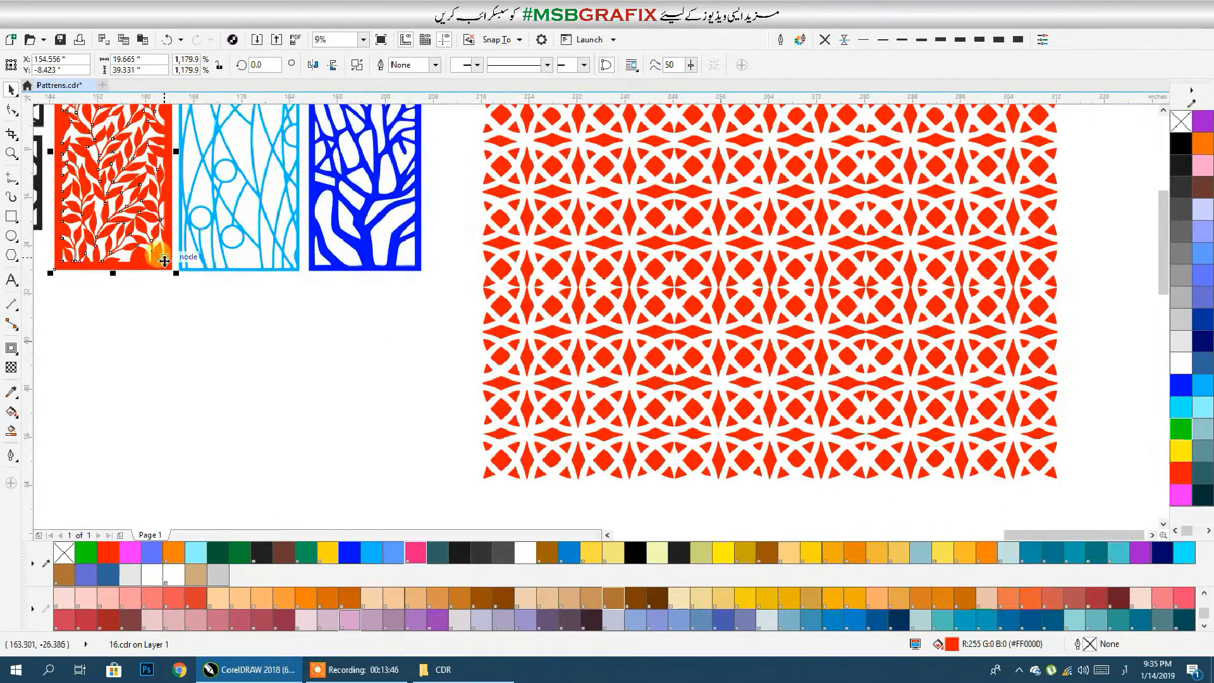
{"action": "scroll", "coordinate": [165, 260], "scroll_direction": "down", "scroll_amount": 3}
{"action": "left_click_drag", "start_coordinate": [165, 259], "coordinate": [642, 299]}
{"action": "scroll", "coordinate": [642, 299], "scroll_direction": "up", "scroll_amount": 3}
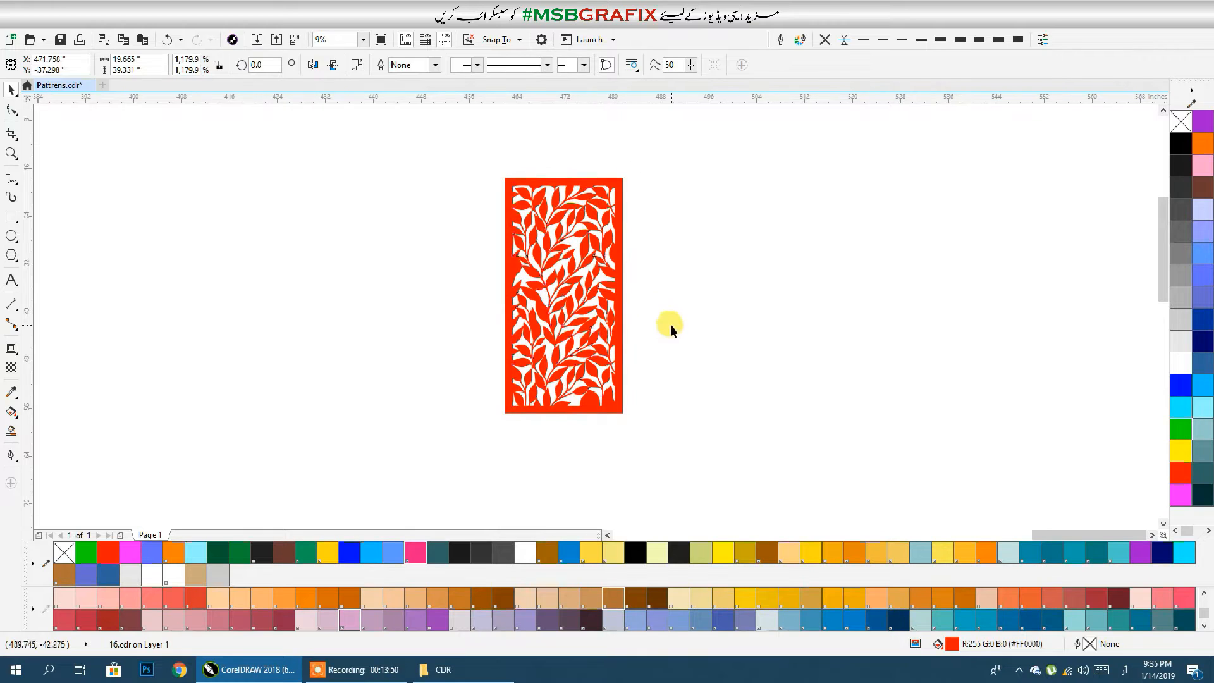
{"action": "left_click", "coordinate": [672, 329]}
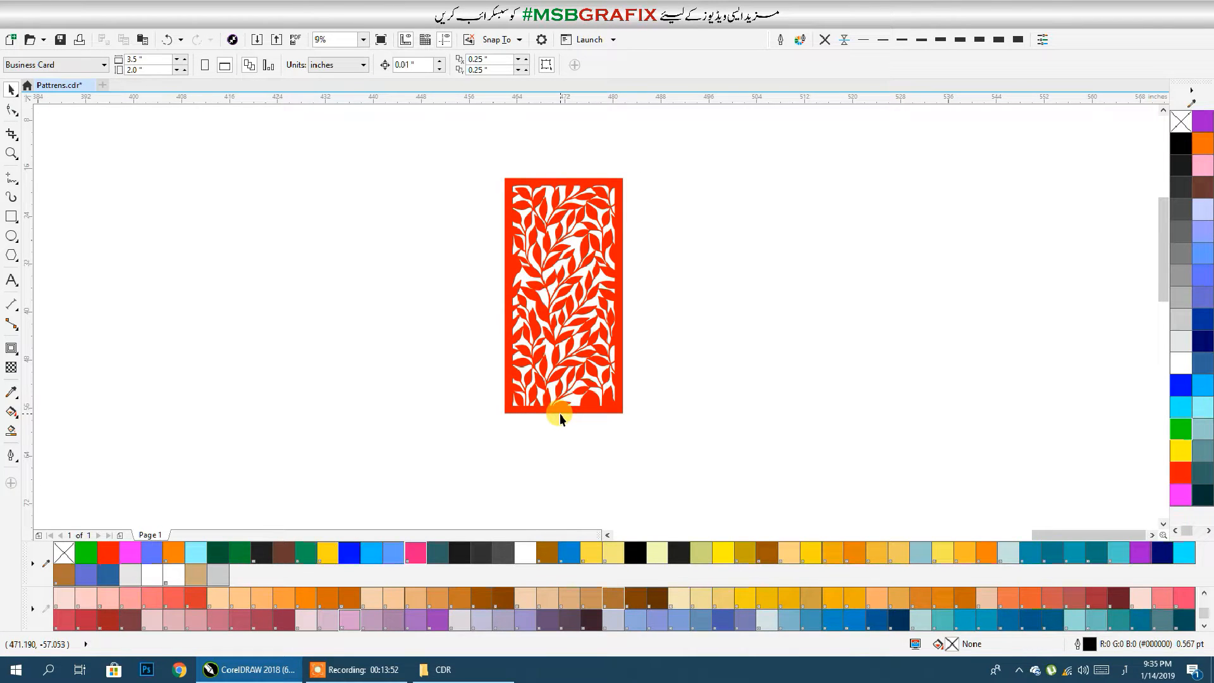
Break the copied leaf panel apart, move its solid red rectangle off the leaf pieces and delete the rectangle.
{"action": "left_click", "coordinate": [544, 404]}
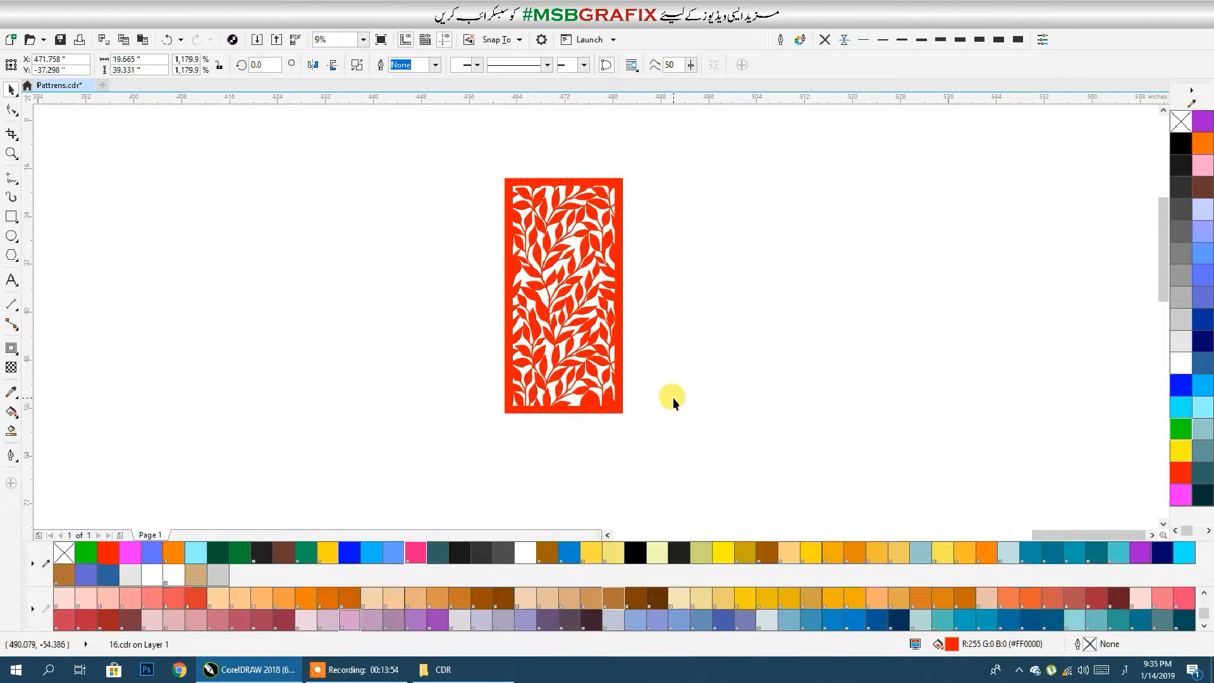
{"action": "left_click", "coordinate": [593, 401]}
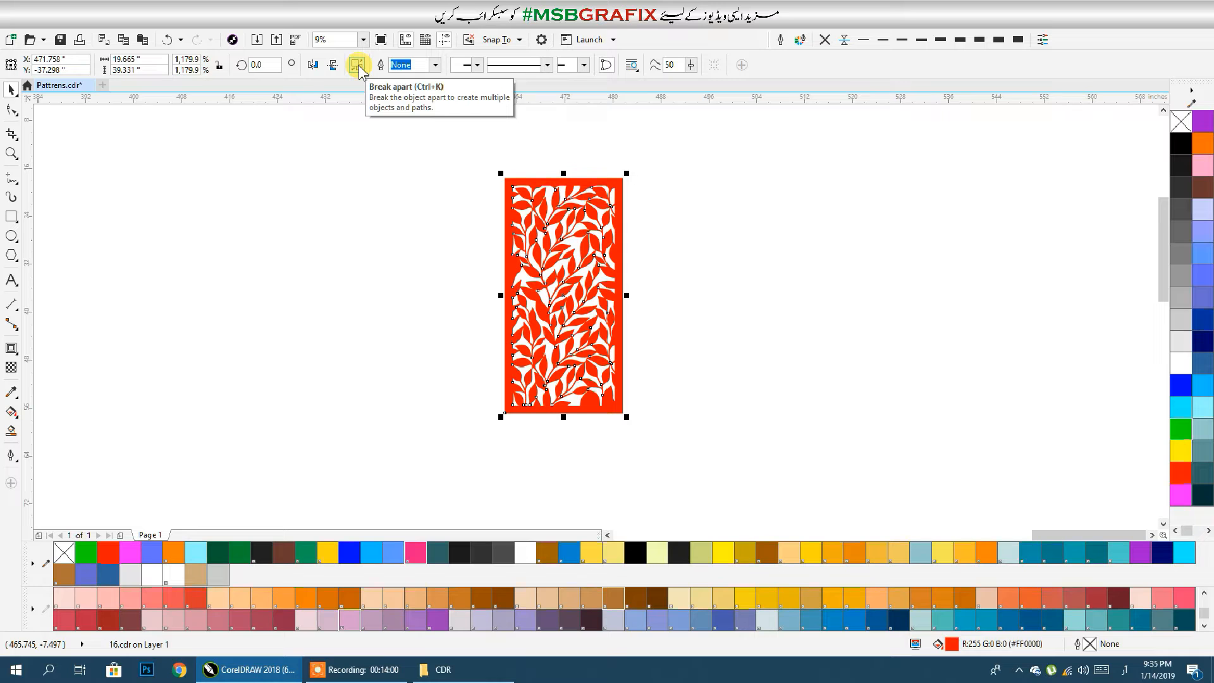
{"action": "left_click", "coordinate": [358, 65]}
{"action": "left_click", "coordinate": [596, 174]}
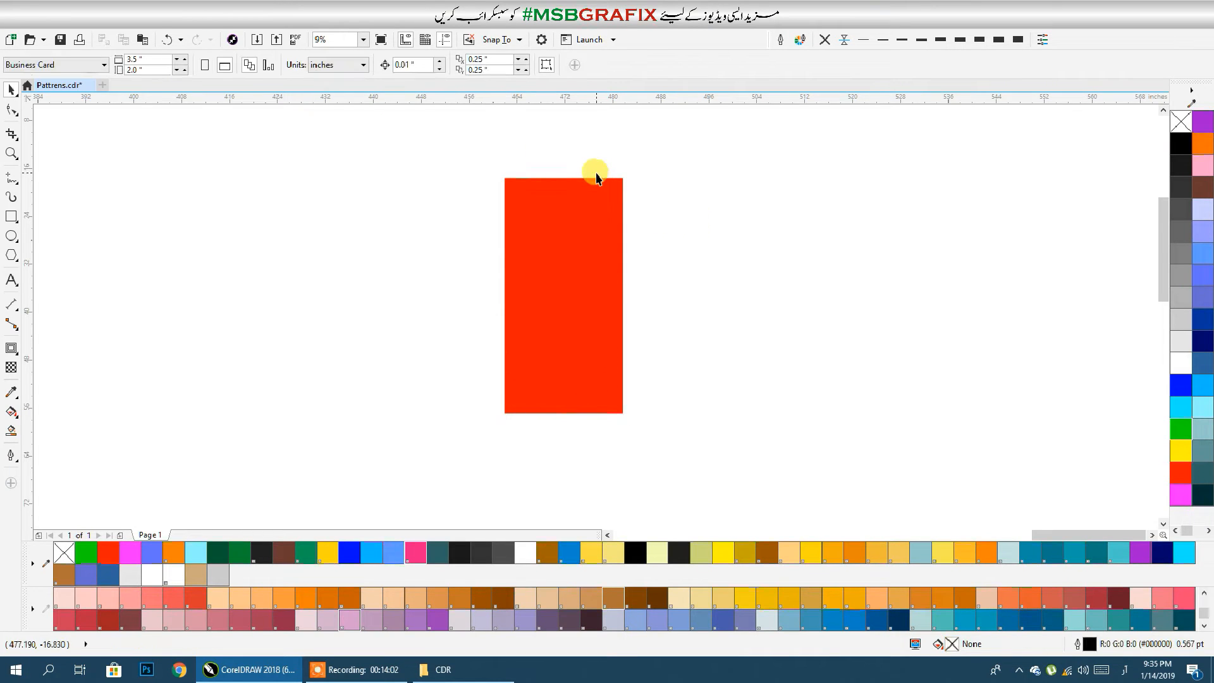
{"action": "left_click_drag", "start_coordinate": [607, 182], "coordinate": [1038, 159]}
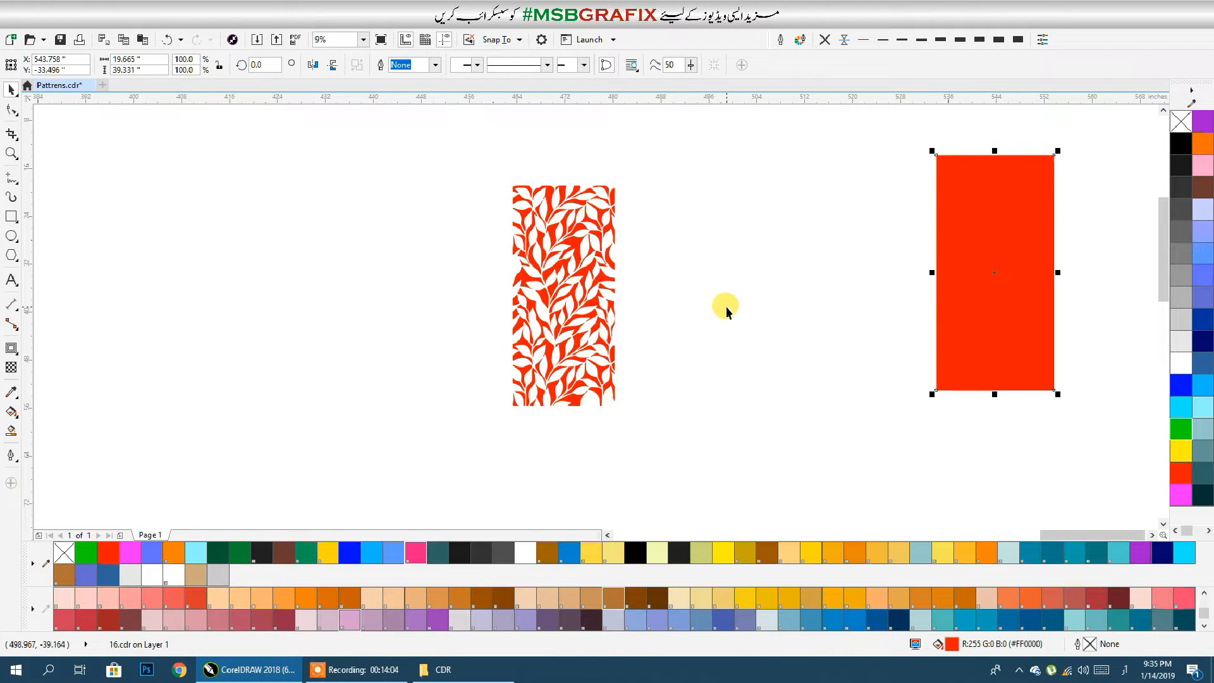
{"action": "key", "text": "Delete"}
{"action": "scroll", "coordinate": [551, 346], "scroll_direction": "up", "scroll_amount": 2}
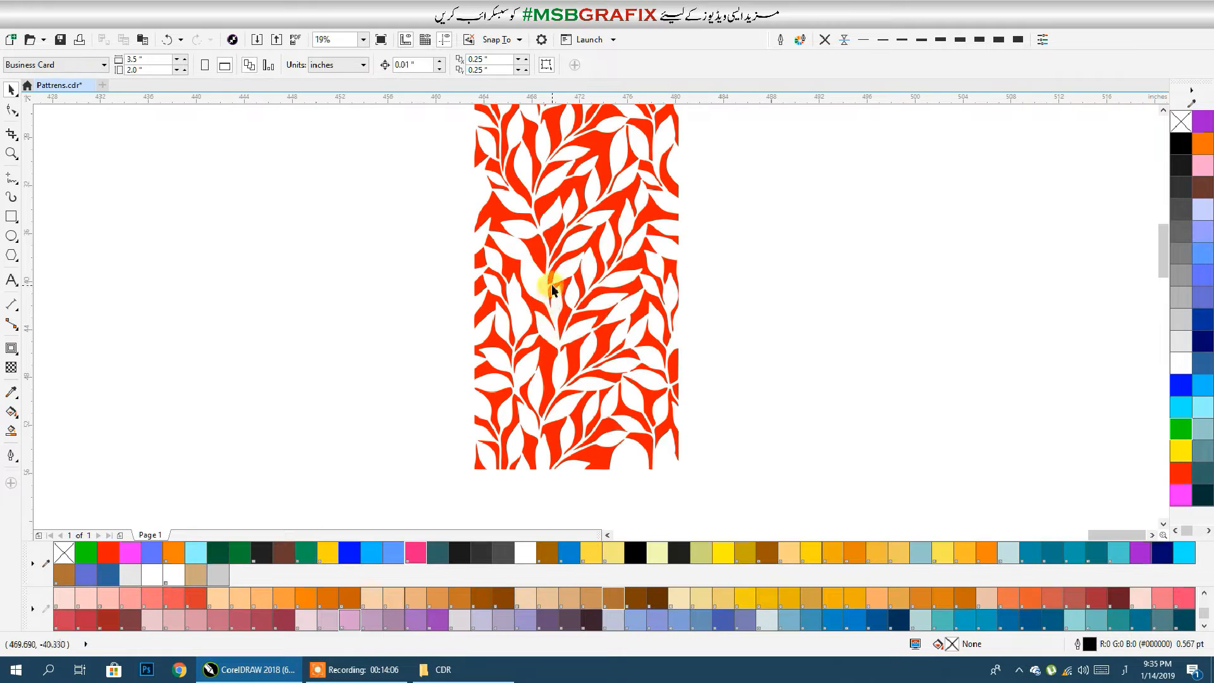
{"action": "scroll", "coordinate": [545, 263], "scroll_direction": "down", "scroll_amount": 2}
{"action": "left_click", "coordinate": [657, 226]}
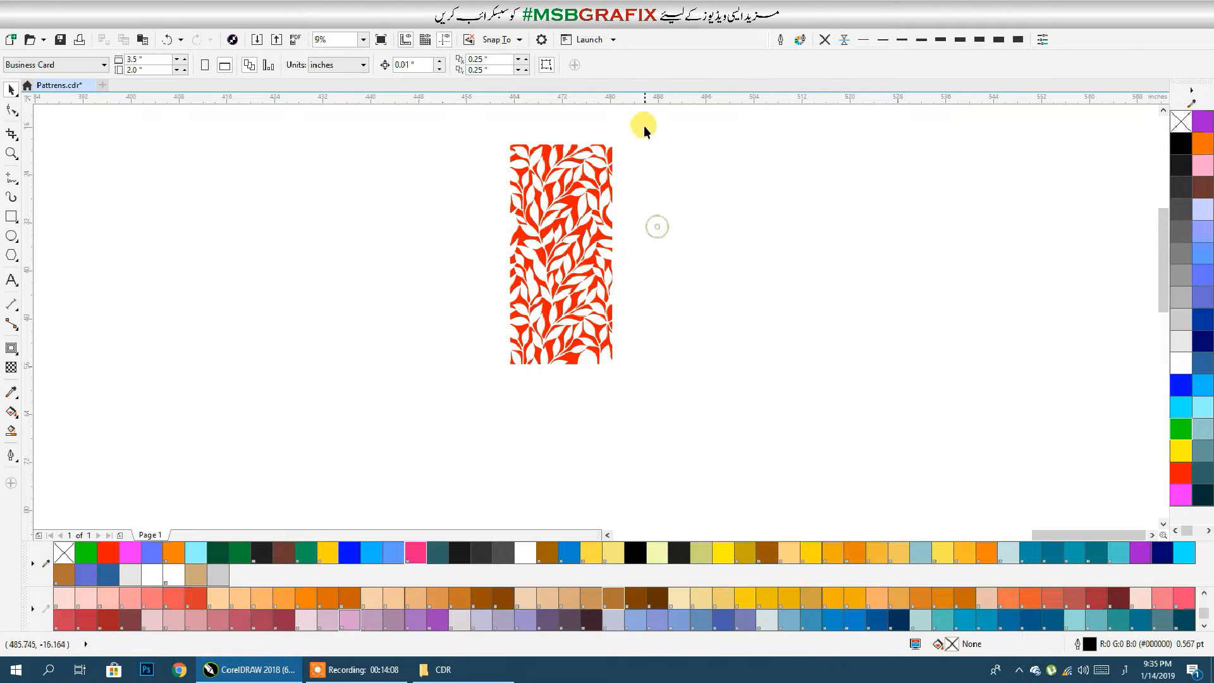
Try to tile the leaf pieces horizontally by mirroring a copy to the right and repeating it into a strip of five.
{"action": "left_click_drag", "start_coordinate": [468, 420], "coordinate": [468, 420]}
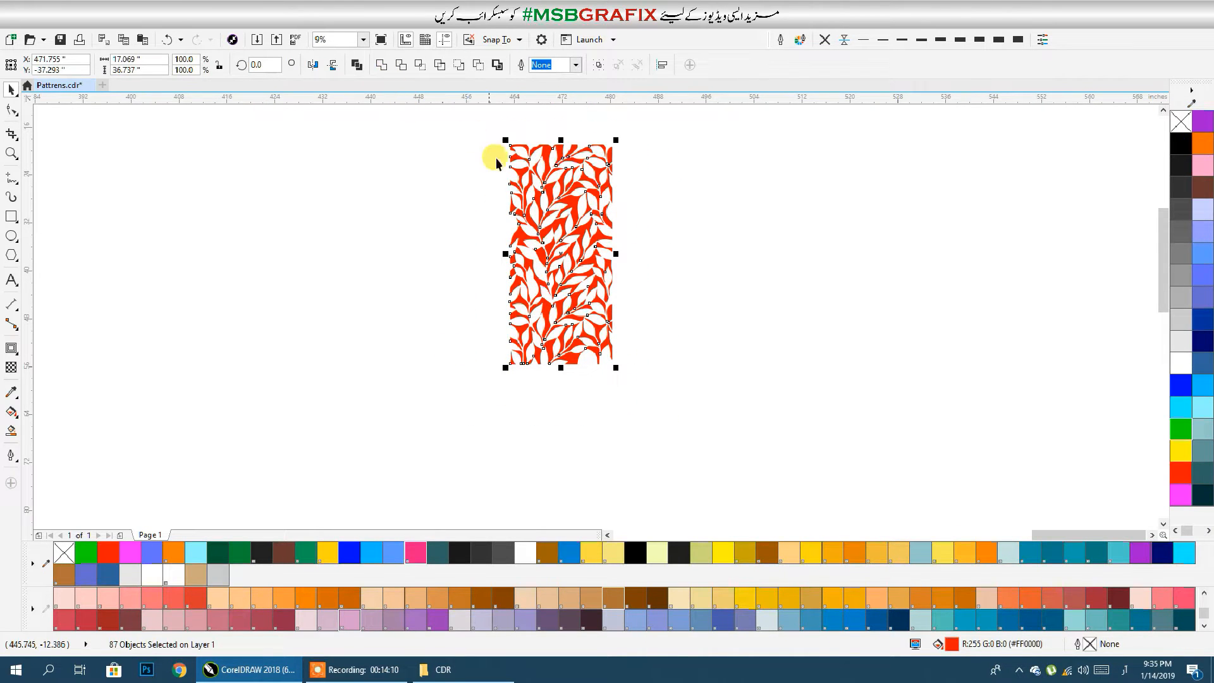
{"action": "scroll", "coordinate": [554, 323], "scroll_direction": "up", "scroll_amount": 2}
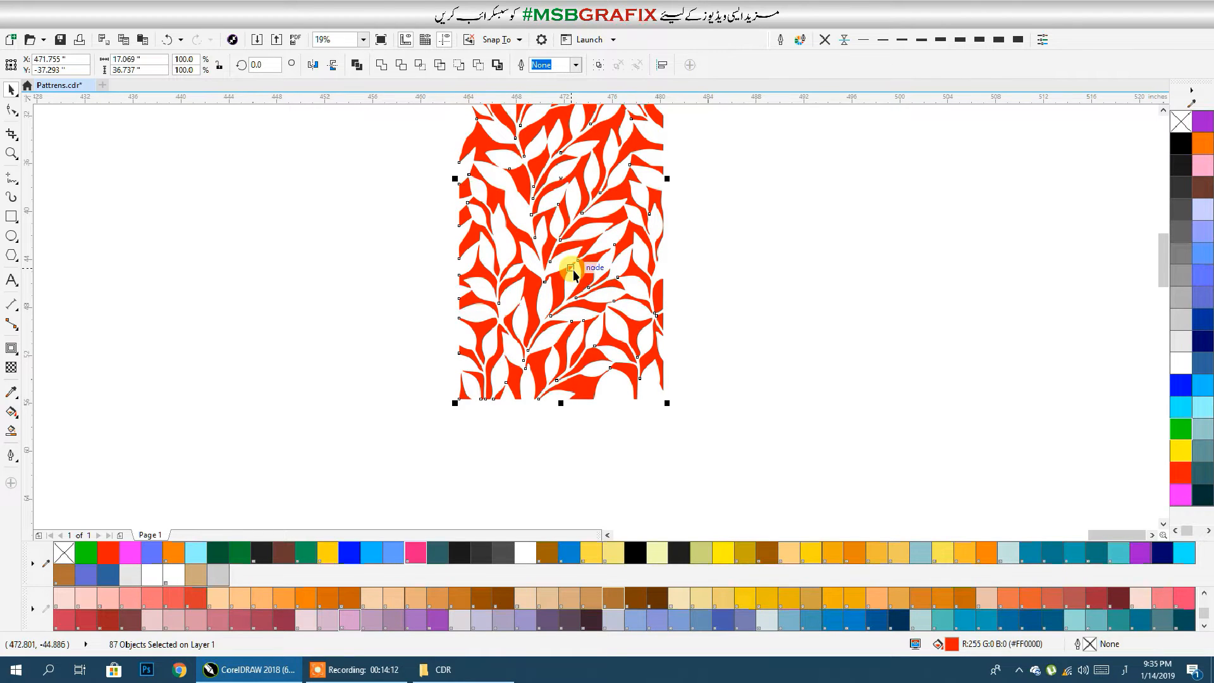
{"action": "scroll", "coordinate": [556, 291], "scroll_direction": "down", "scroll_amount": 2}
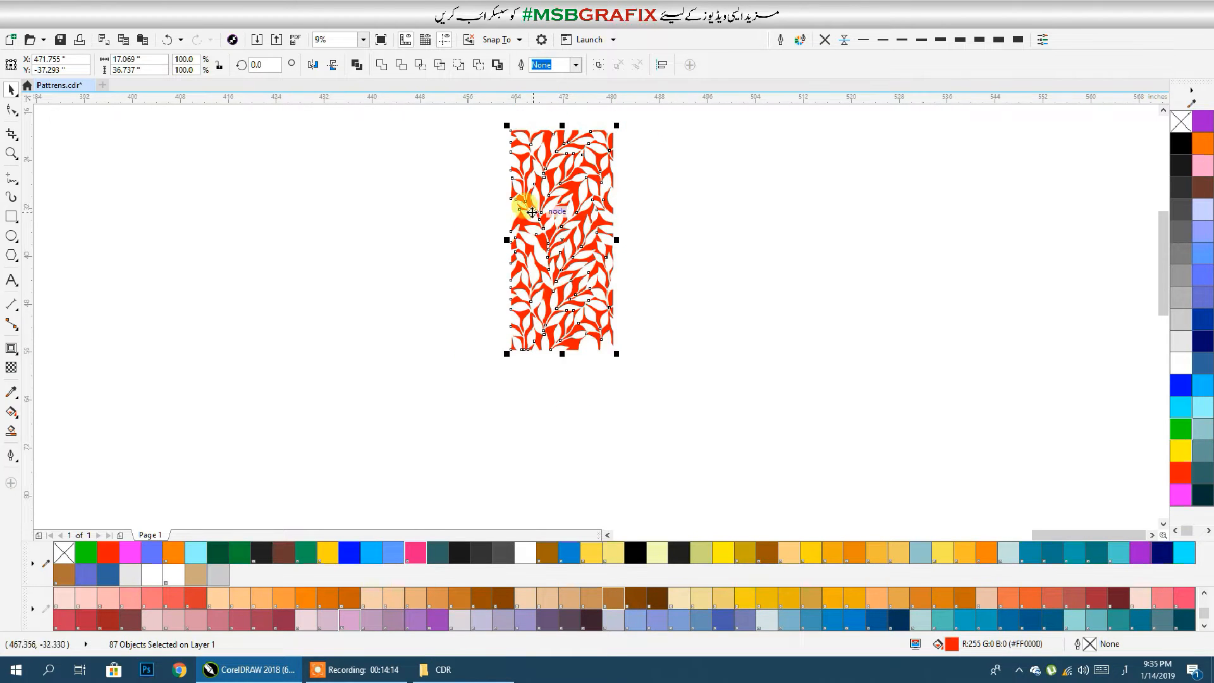
{"action": "left_click_drag", "start_coordinate": [505, 241], "coordinate": [645, 238]}
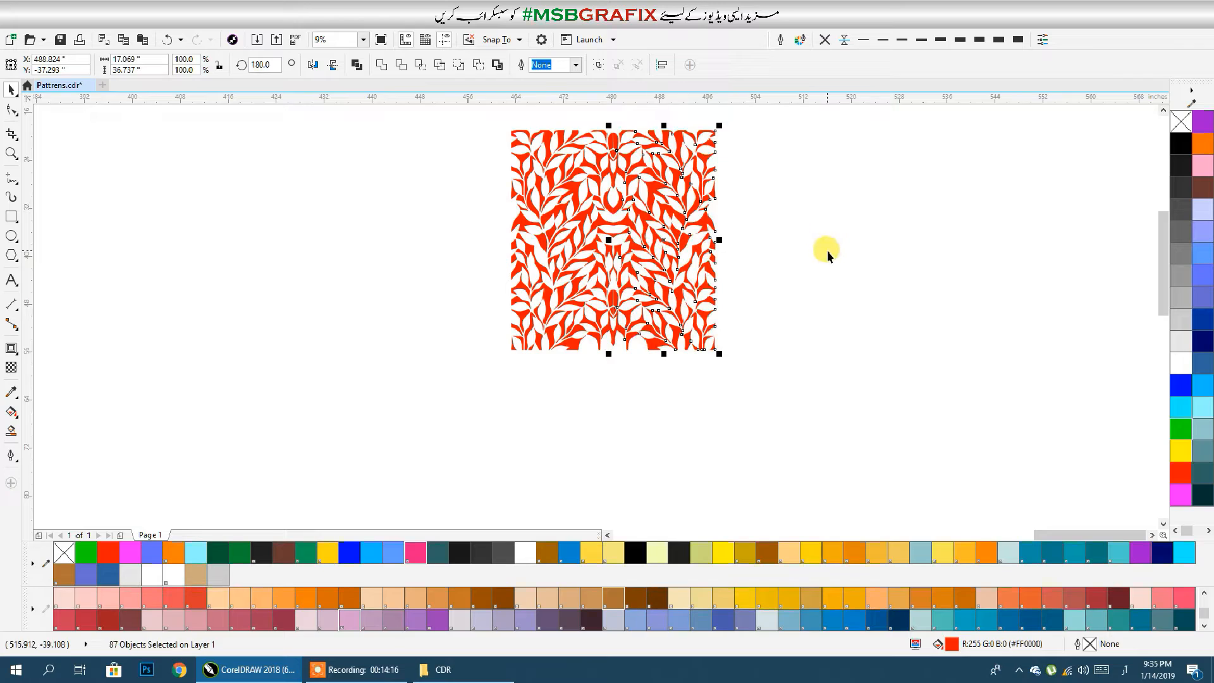
{"action": "key", "text": "ctrl+r"}
{"action": "left_click_drag", "start_coordinate": [839, 243], "coordinate": [700, 285]}
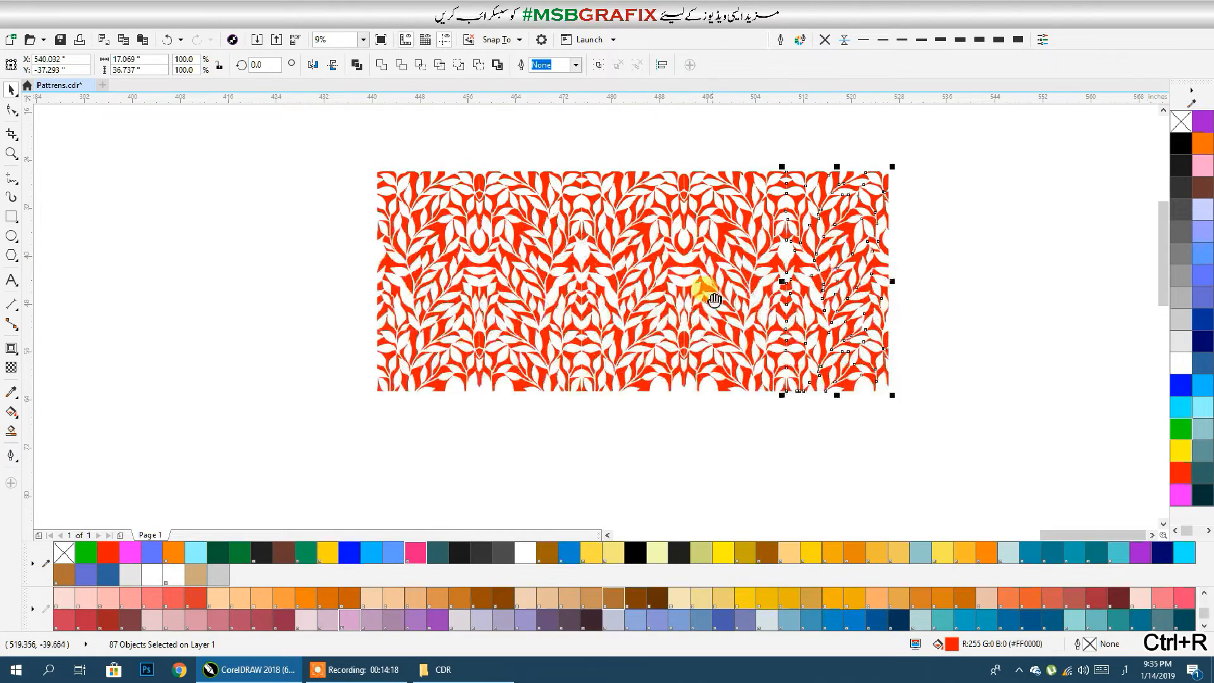
{"action": "left_click_drag", "start_coordinate": [953, 134], "coordinate": [419, 457]}
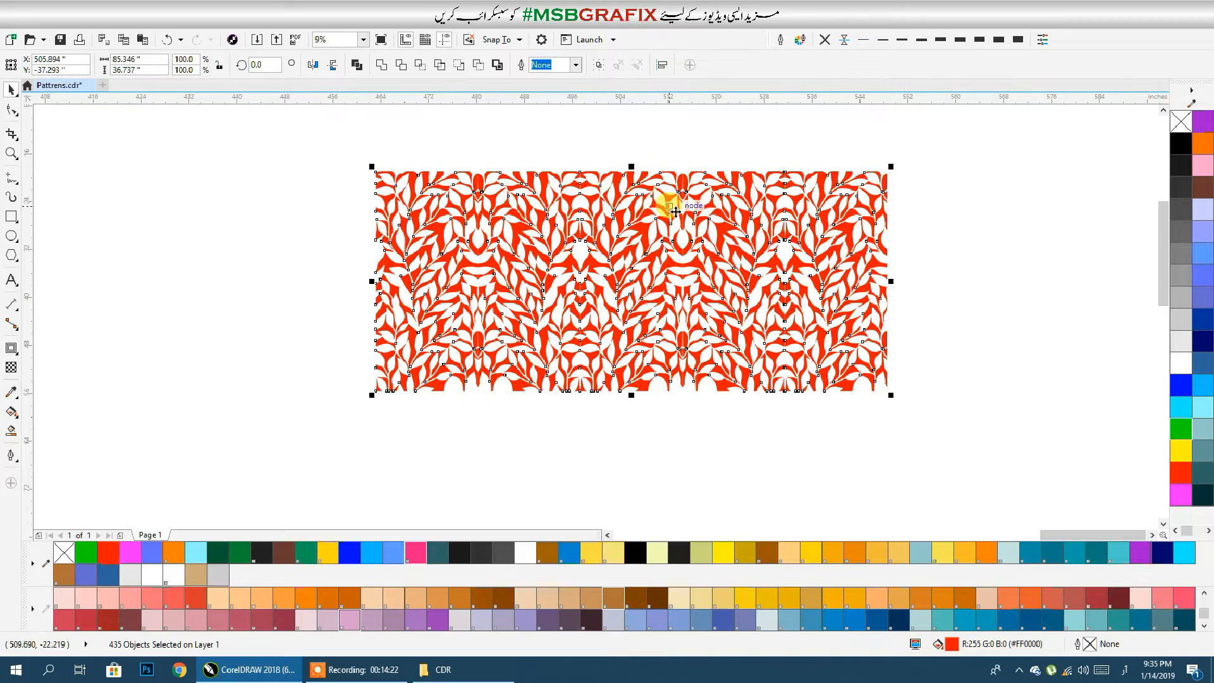
{"action": "left_click", "coordinate": [976, 398]}
{"action": "left_click_drag", "start_coordinate": [973, 434], "coordinate": [467, 144]}
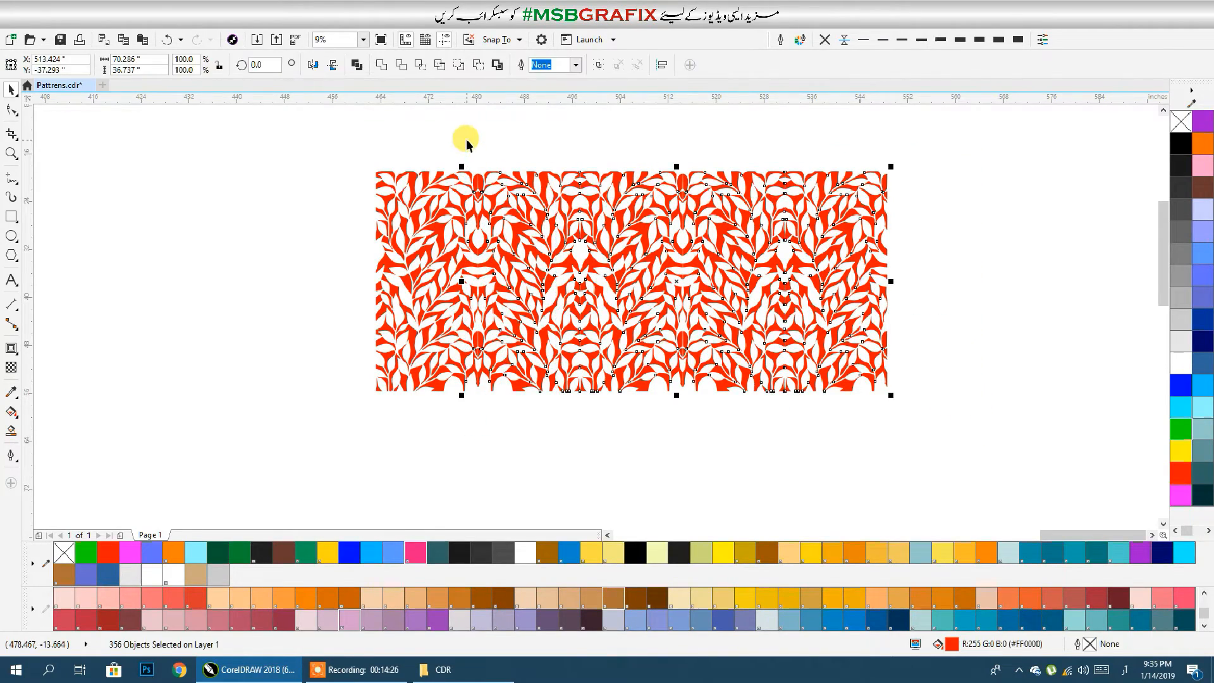
Undo the mirrored leaf copies and the deletion of the solid red rectangle.
{"action": "key", "text": "ctrl+z"}
{"action": "key", "text": "ctrl+z"}
{"action": "key", "text": "ctrl+z"}
{"action": "key", "text": "ctrl+z"}
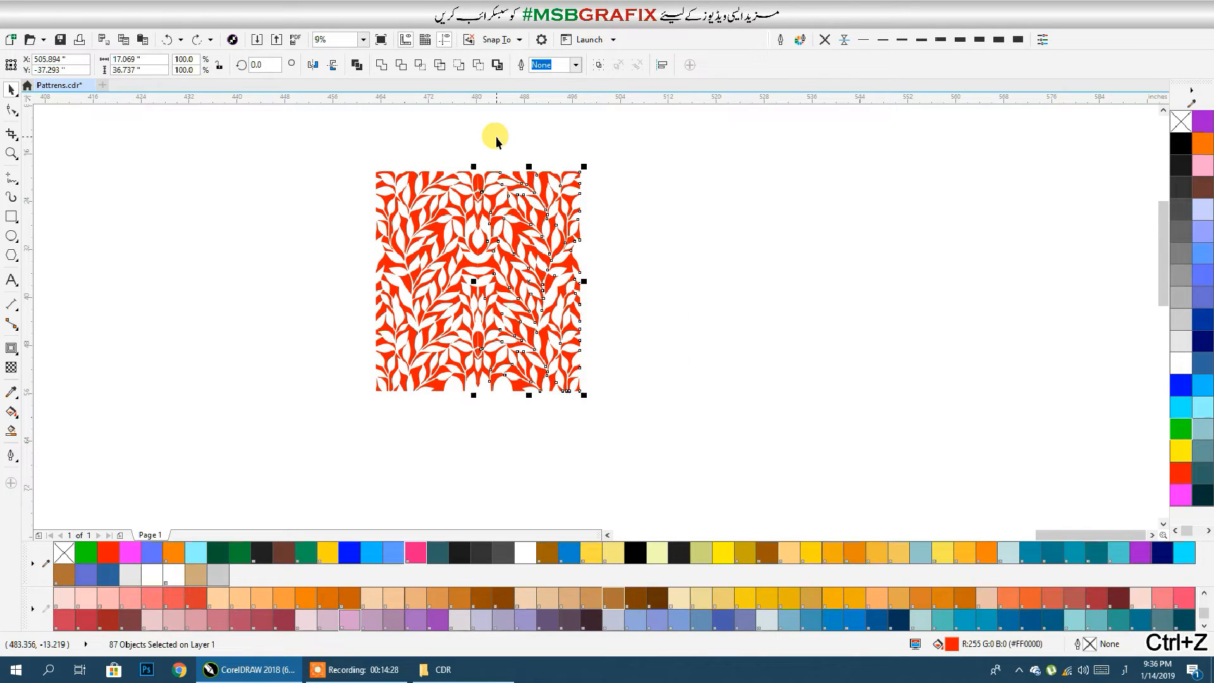
{"action": "key", "text": "ctrl+z"}
Place an unmirrored copy of all the leaf pieces directly against the right edge of the original.
{"action": "left_click_drag", "start_coordinate": [517, 138], "coordinate": [347, 423]}
{"action": "left_click_drag", "start_coordinate": [377, 172], "coordinate": [485, 179]}
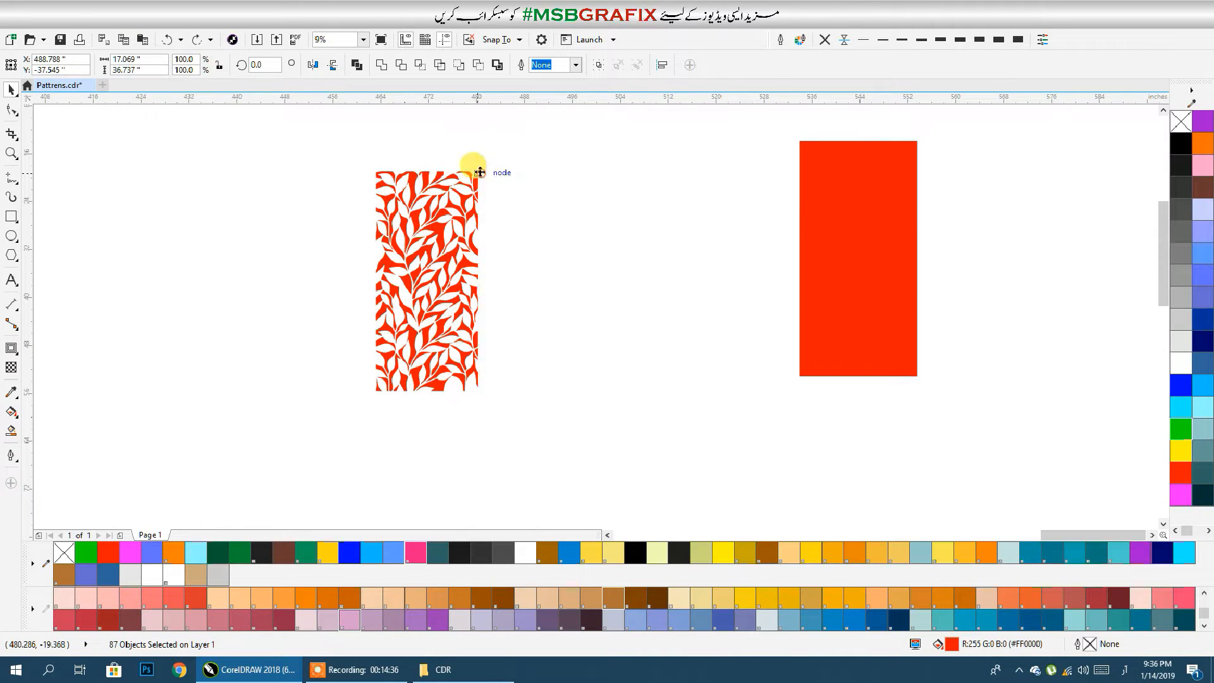
{"action": "left_click", "coordinate": [499, 151]}
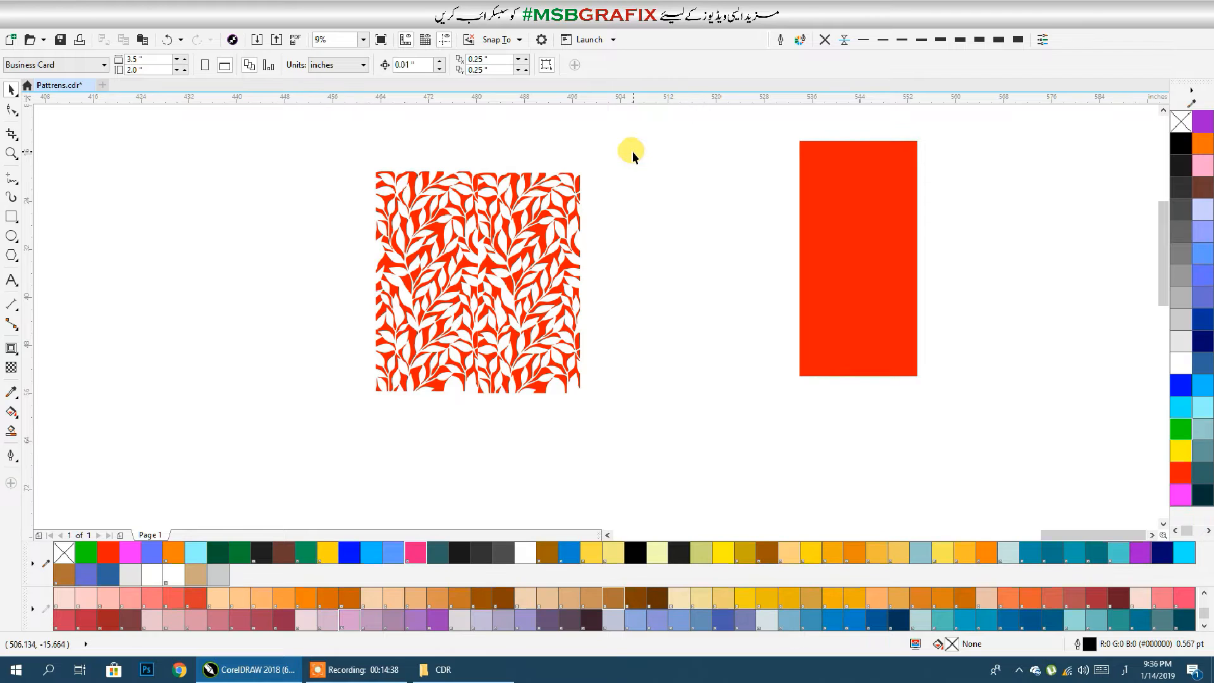
Delete the spare solid red rectangle beside the leaf pattern.
{"action": "left_click_drag", "start_coordinate": [633, 151], "coordinate": [616, 272]}
{"action": "left_click", "coordinate": [816, 194]}
{"action": "key", "text": "Delete"}
Place a copy of the black crossed-diagonal lattice panel in the empty area below the panel rows.
{"action": "scroll", "coordinate": [686, 189], "scroll_direction": "down", "scroll_amount": 4}
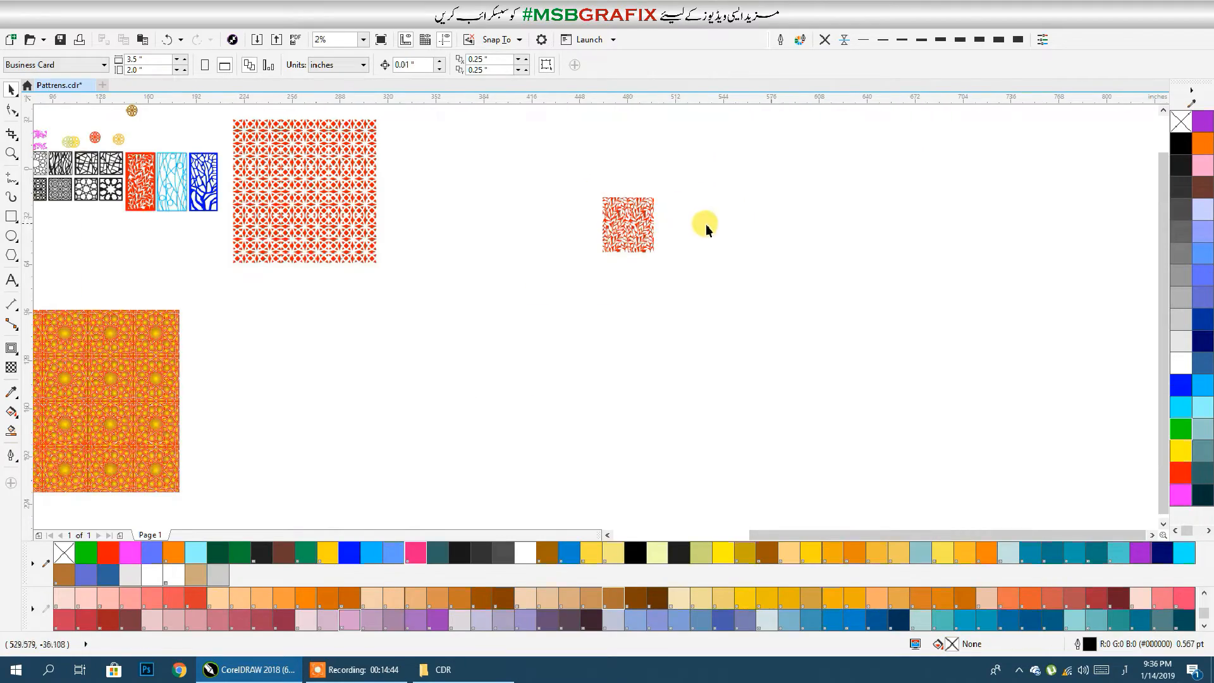
{"action": "left_click_drag", "start_coordinate": [603, 222], "coordinate": [787, 277]}
{"action": "left_click_drag", "start_coordinate": [284, 339], "coordinate": [921, 377]}
{"action": "scroll", "coordinate": [862, 332], "scroll_direction": "up", "scroll_amount": 2}
{"action": "left_click_drag", "start_coordinate": [682, 172], "coordinate": [654, 399]}
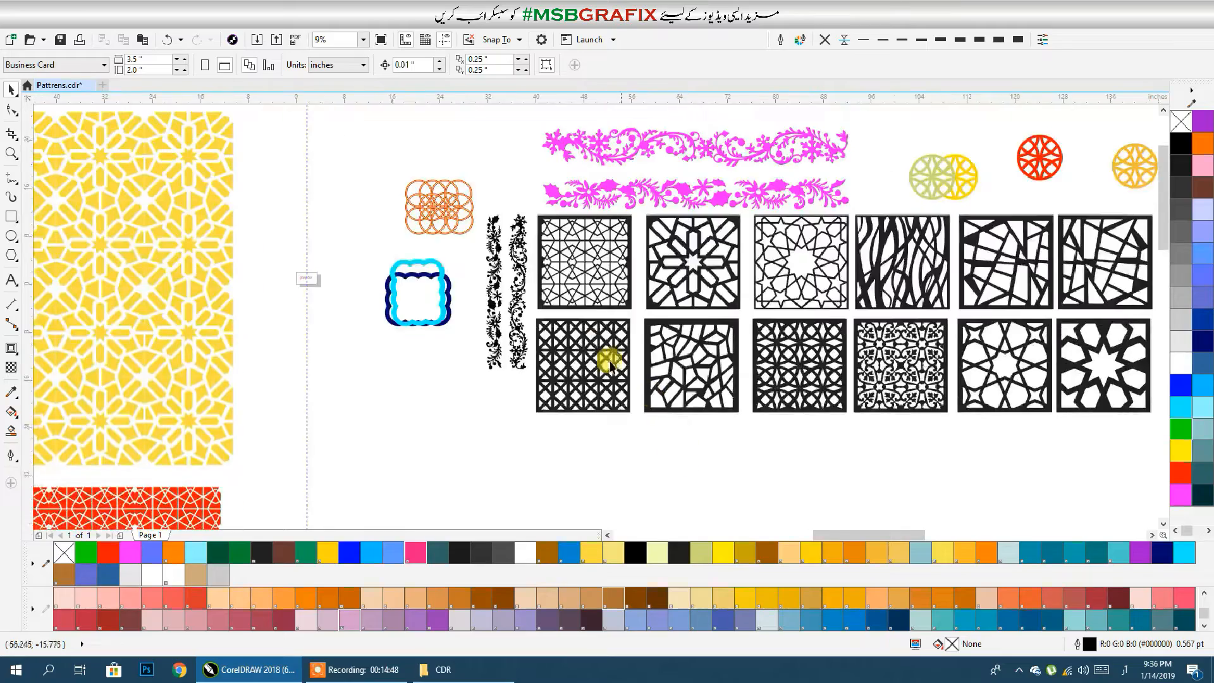
{"action": "scroll", "coordinate": [594, 396], "scroll_direction": "up", "scroll_amount": 4}
{"action": "scroll", "coordinate": [598, 279], "scroll_direction": "down", "scroll_amount": 3}
{"action": "left_click", "coordinate": [644, 202]}
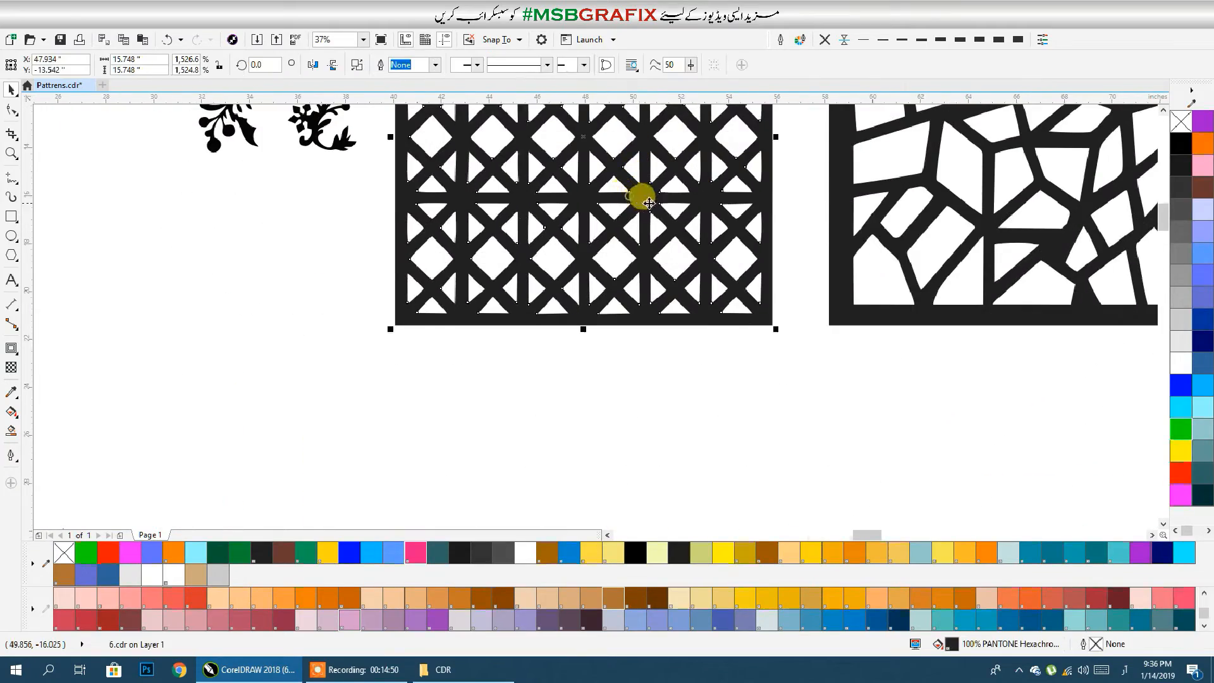
{"action": "scroll", "coordinate": [645, 202], "scroll_direction": "down", "scroll_amount": 2}
{"action": "left_click_drag", "start_coordinate": [645, 202], "coordinate": [617, 413]}
{"action": "left_click_drag", "start_coordinate": [597, 363], "coordinate": [459, 228]}
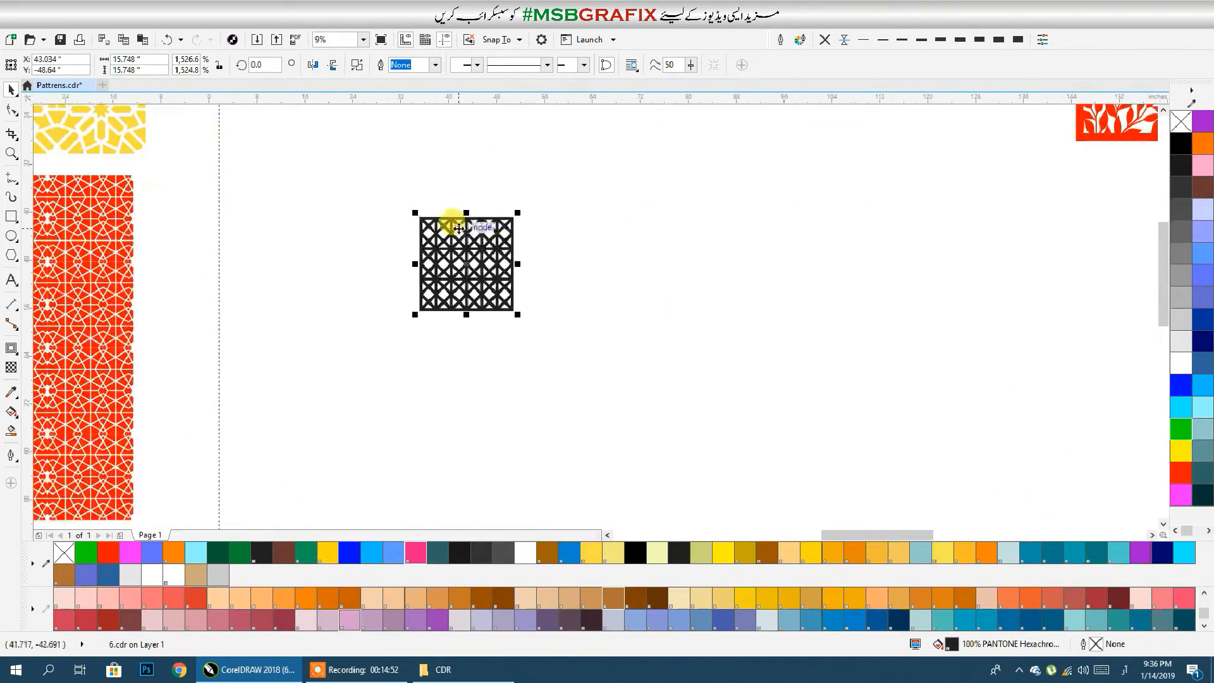
Break the copied lattice panel apart and delete its solid outer square.
{"action": "scroll", "coordinate": [572, 278], "scroll_direction": "down", "scroll_amount": 1}
{"action": "scroll", "coordinate": [519, 273], "scroll_direction": "up", "scroll_amount": 2}
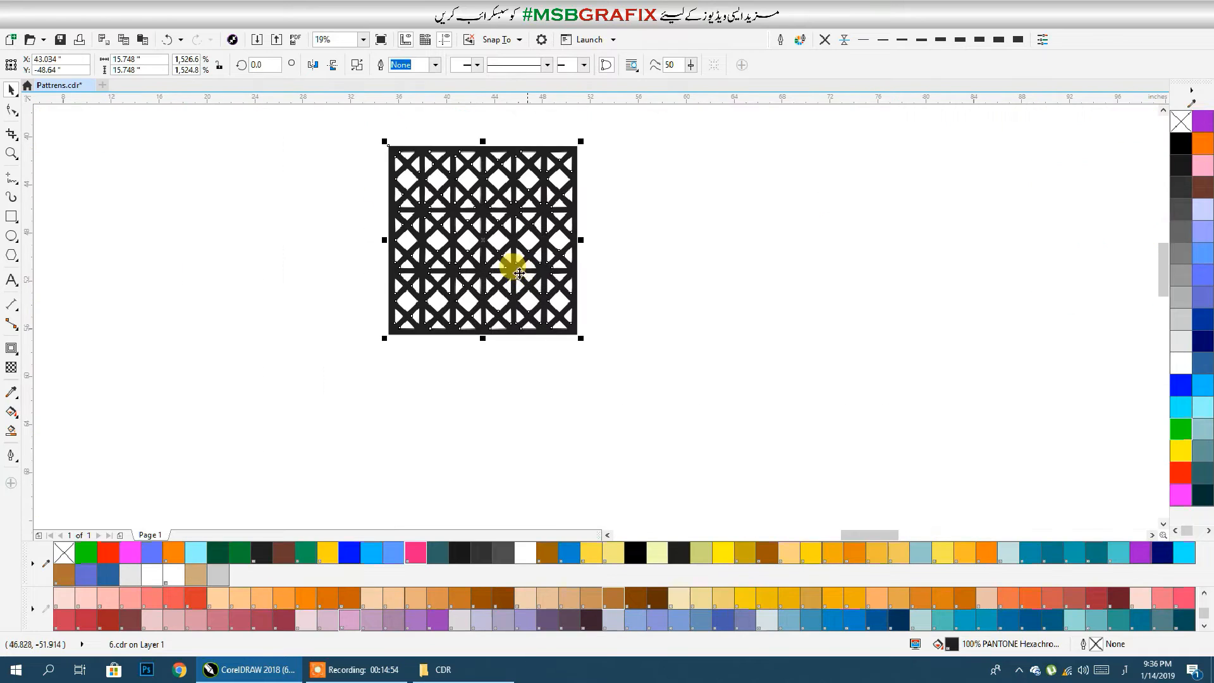
{"action": "left_click", "coordinate": [351, 66]}
{"action": "left_click", "coordinate": [305, 181]}
{"action": "left_click_drag", "start_coordinate": [388, 145], "coordinate": [144, 209]}
{"action": "key", "text": "Delete"}
Weld the remaining lattice pieces into one object, mirror a copy to the right and repeat it into a row of five tiles.
{"action": "left_click_drag", "start_coordinate": [352, 117], "coordinate": [639, 392]}
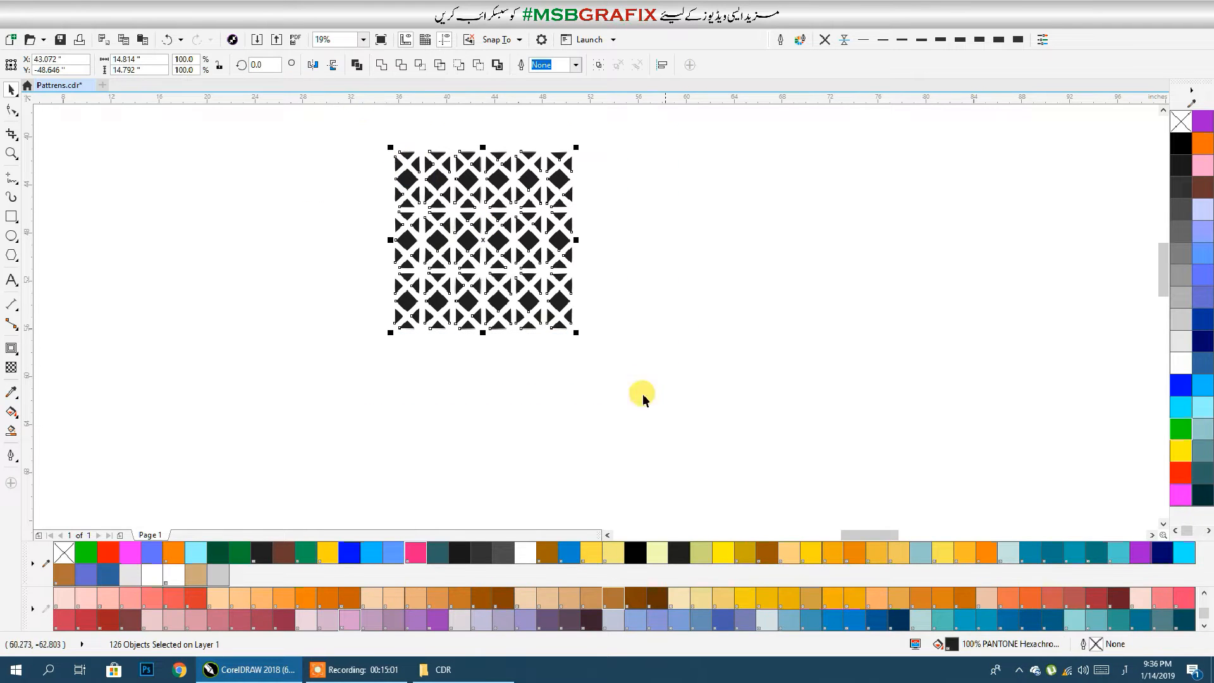
{"action": "left_click", "coordinate": [382, 66]}
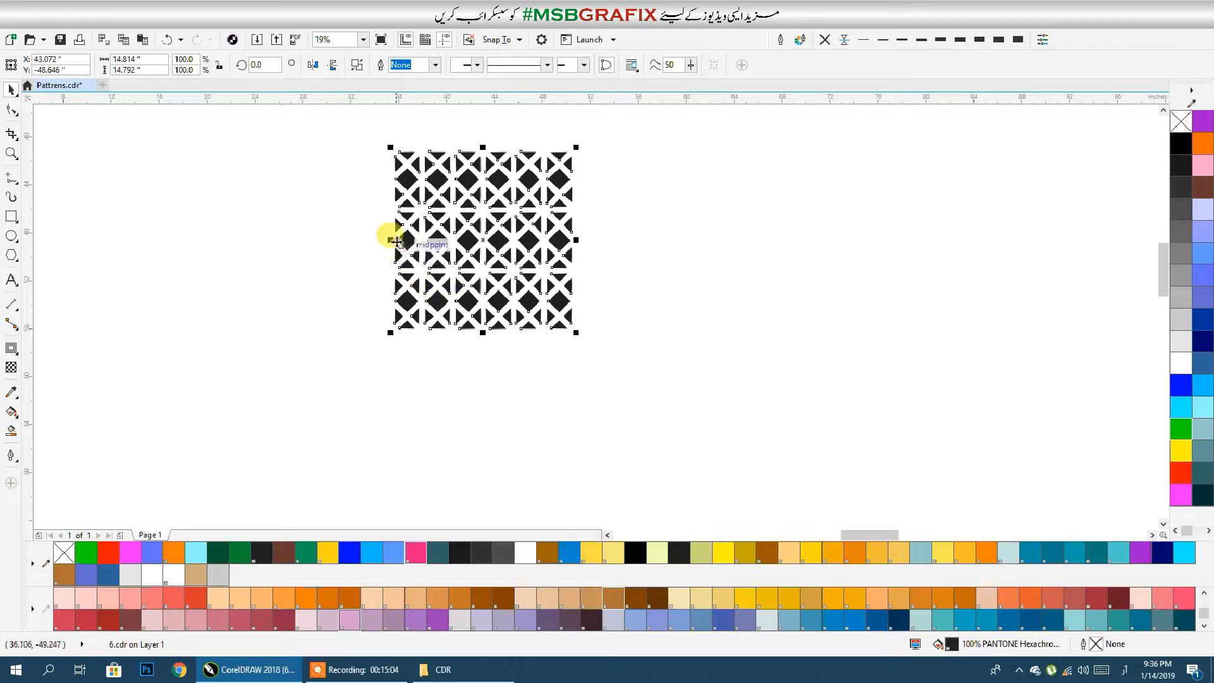
{"action": "left_click_drag", "start_coordinate": [388, 239], "coordinate": [566, 239]}
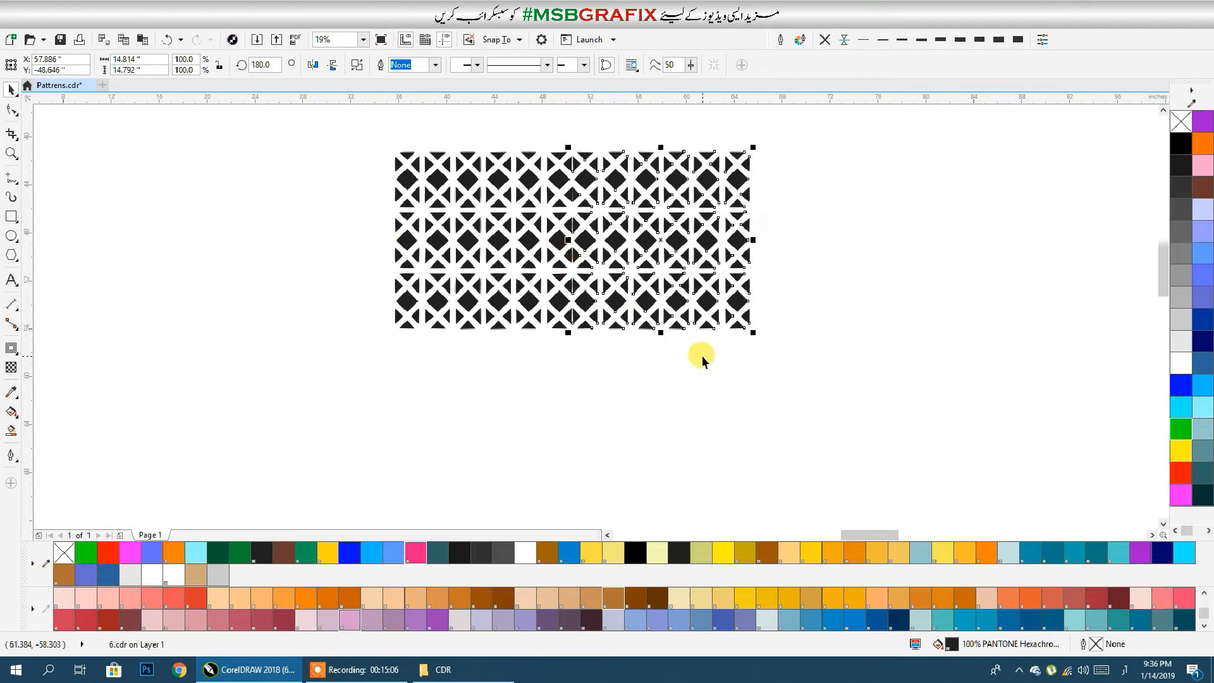
{"action": "key", "text": "ctrl+r"}
{"action": "key", "text": "ctrl+r"}
{"action": "key", "text": "ctrl+r"}
{"action": "scroll", "coordinate": [388, 285], "scroll_direction": "down", "scroll_amount": 2}
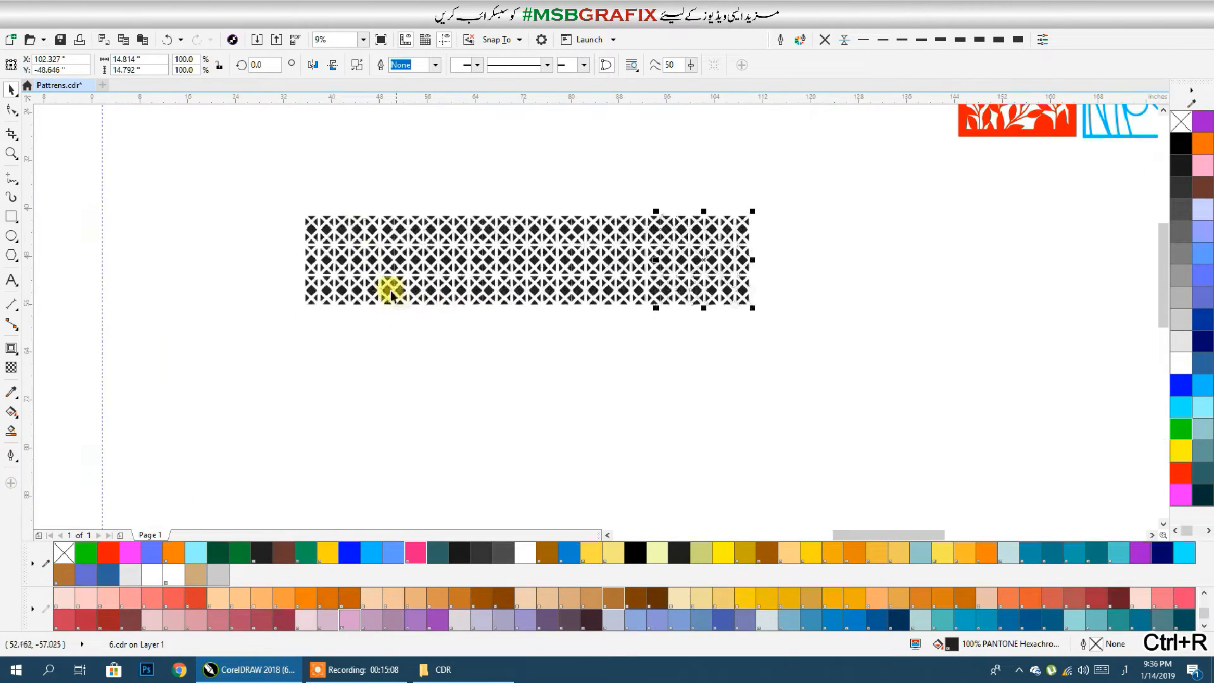
Mirror a copy of the five-tile lattice row downward and repeat it into a block of four rows.
{"action": "left_click_drag", "start_coordinate": [304, 186], "coordinate": [726, 366]}
{"action": "left_click_drag", "start_coordinate": [529, 209], "coordinate": [530, 356]}
{"action": "key", "text": "ctrl+r"}
{"action": "key", "text": "ctrl+r"}
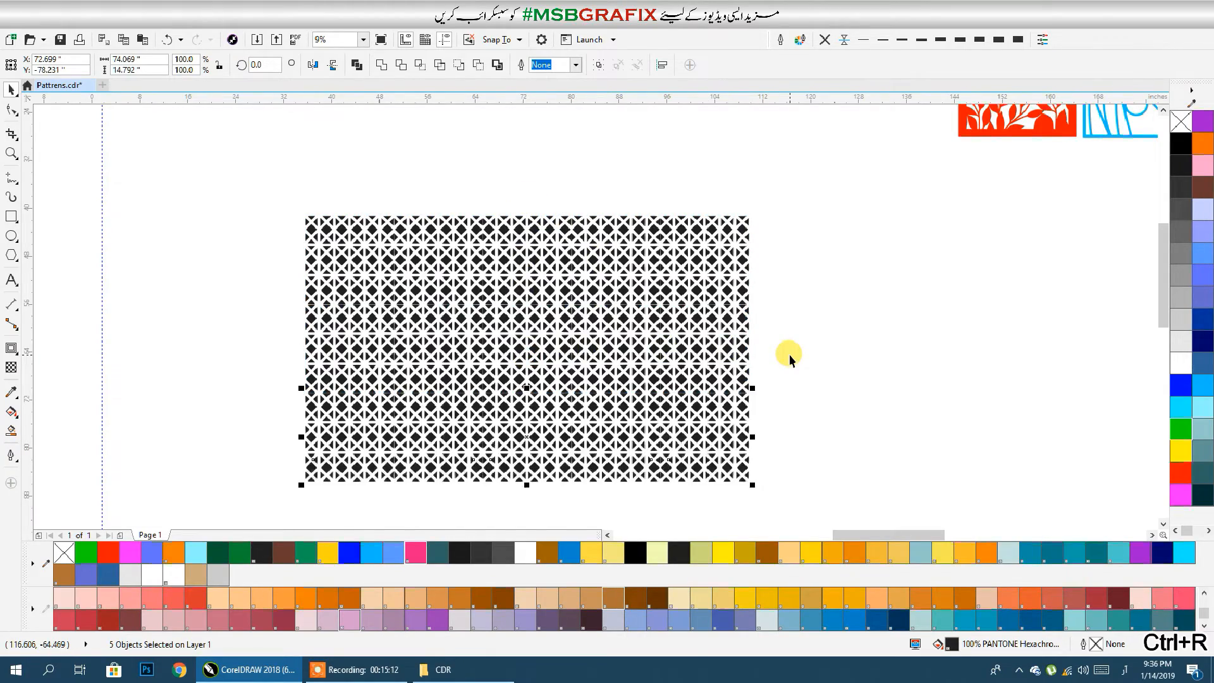
Add lattice tiles from the upper rows to the selected bottom row and group the selection.
{"action": "scroll", "coordinate": [789, 354], "scroll_direction": "down", "scroll_amount": 3}
{"action": "scroll", "coordinate": [707, 333], "scroll_direction": "up", "scroll_amount": 2}
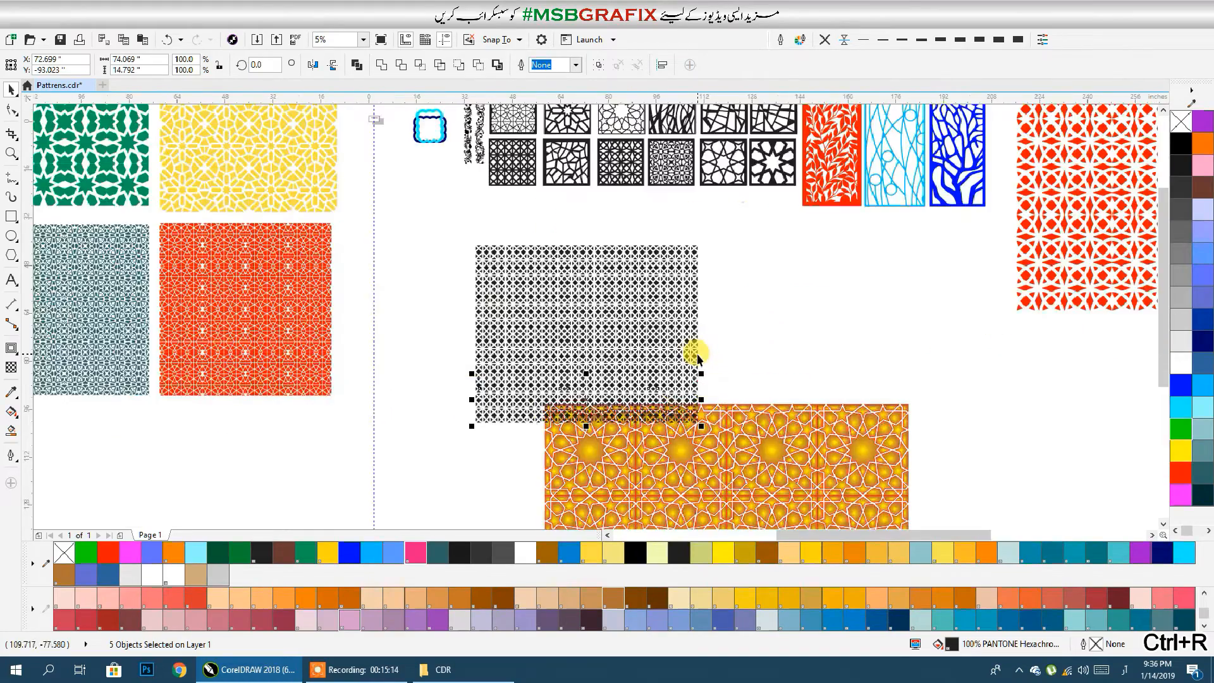
{"action": "left_click", "coordinate": [665, 350], "text": "shift"}
{"action": "left_click", "coordinate": [657, 312], "text": "shift"}
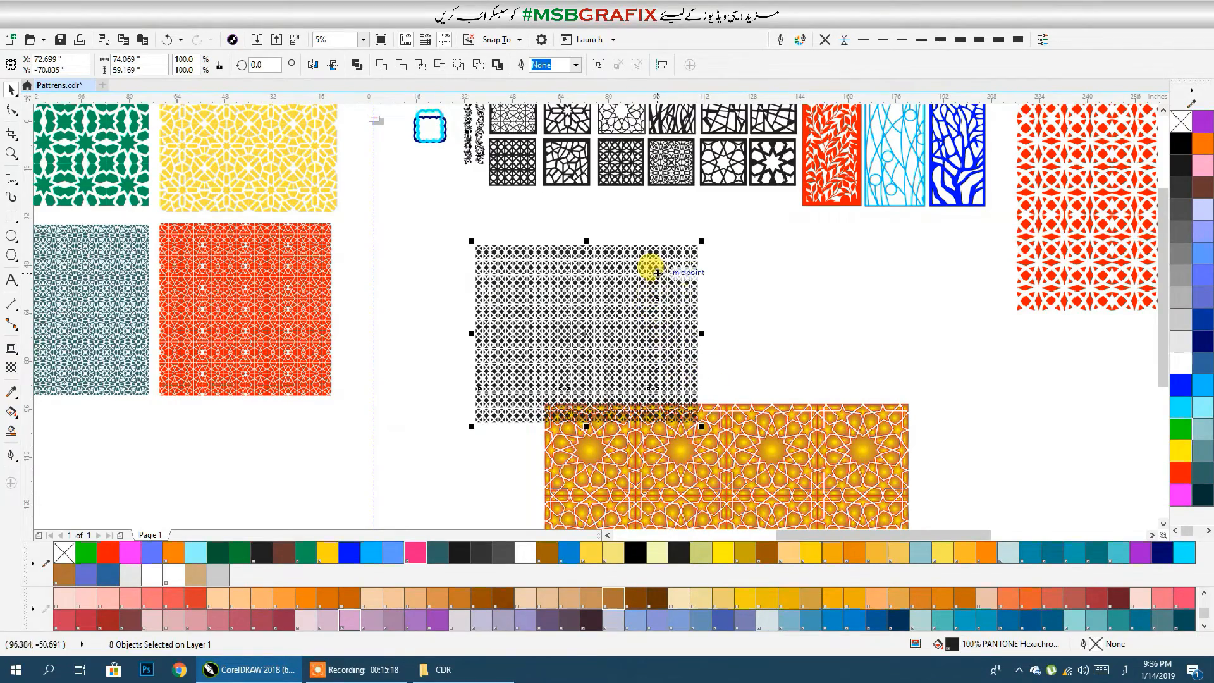
{"action": "key", "text": "ctrl+g"}
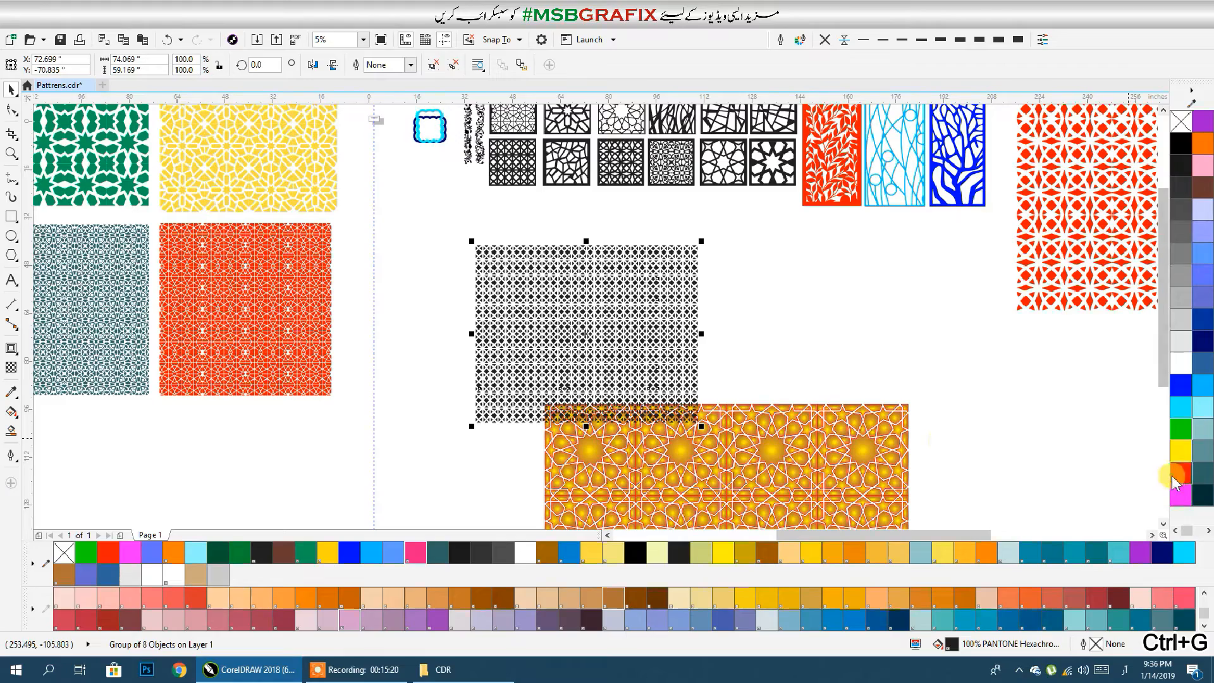
Try red, dark teal and green fills on the tiles of the lattice block.
{"action": "left_click", "coordinate": [617, 335], "text": "shift"}
{"action": "left_click", "coordinate": [604, 269], "text": "shift"}
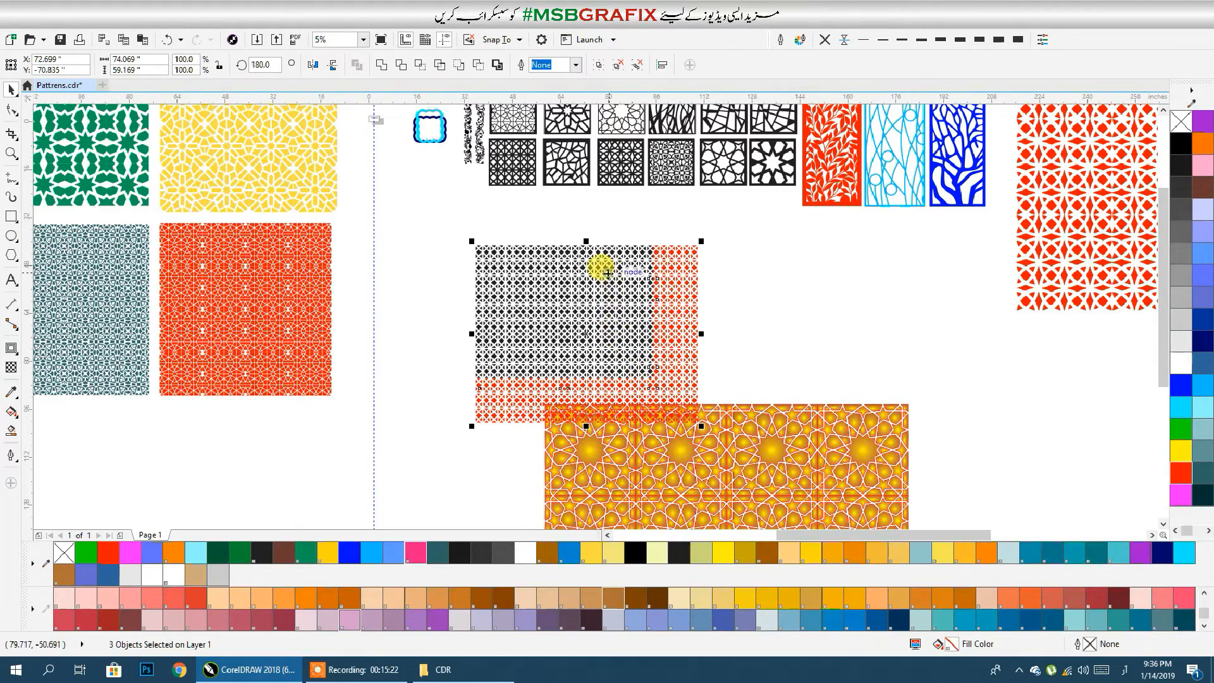
{"action": "left_click", "coordinate": [1203, 471]}
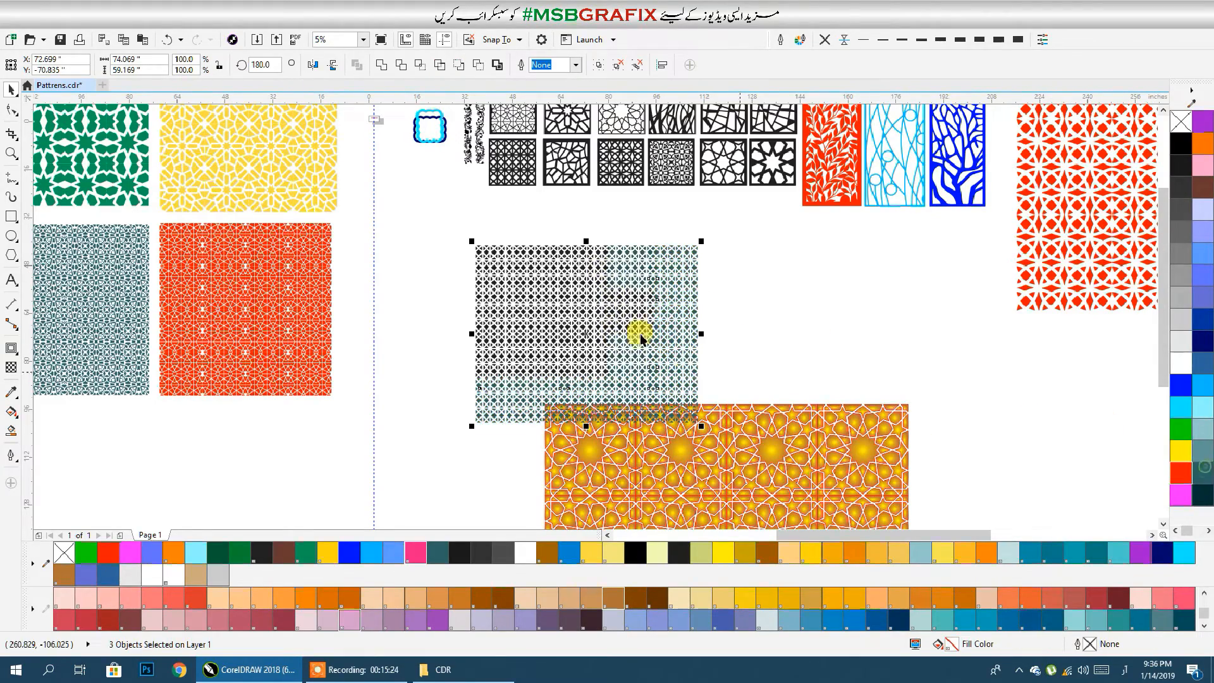
{"action": "left_click", "coordinate": [1187, 433]}
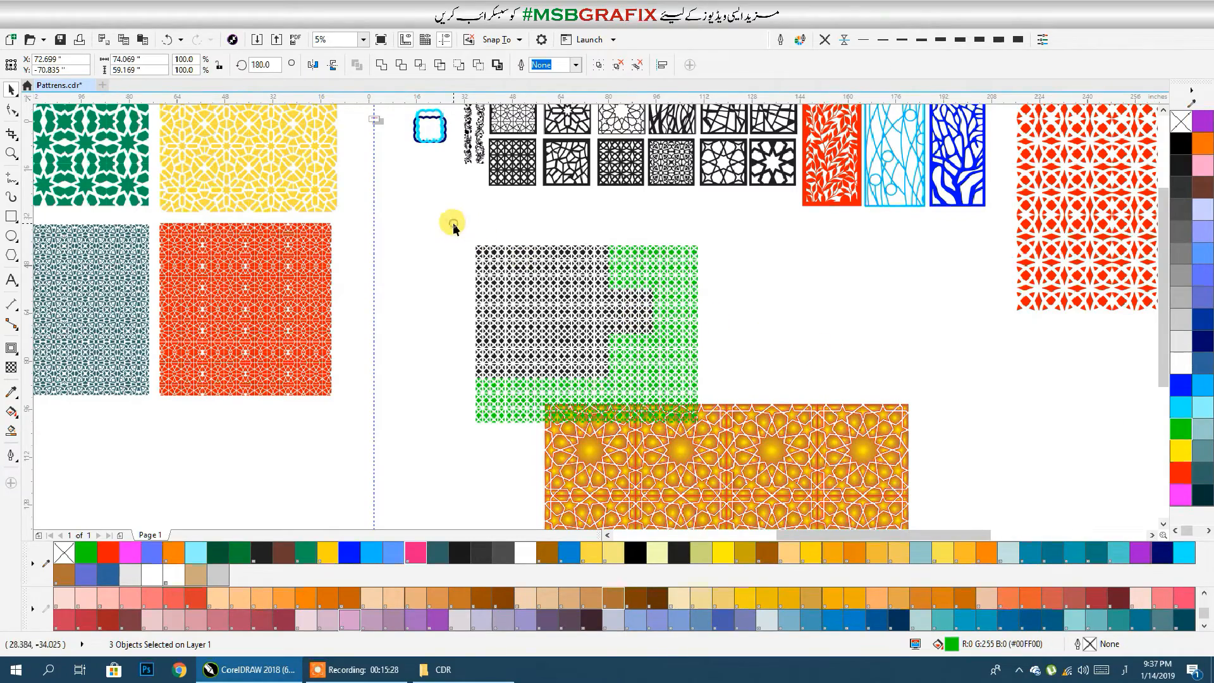
{"action": "left_click_drag", "start_coordinate": [674, 378], "coordinate": [675, 382]}
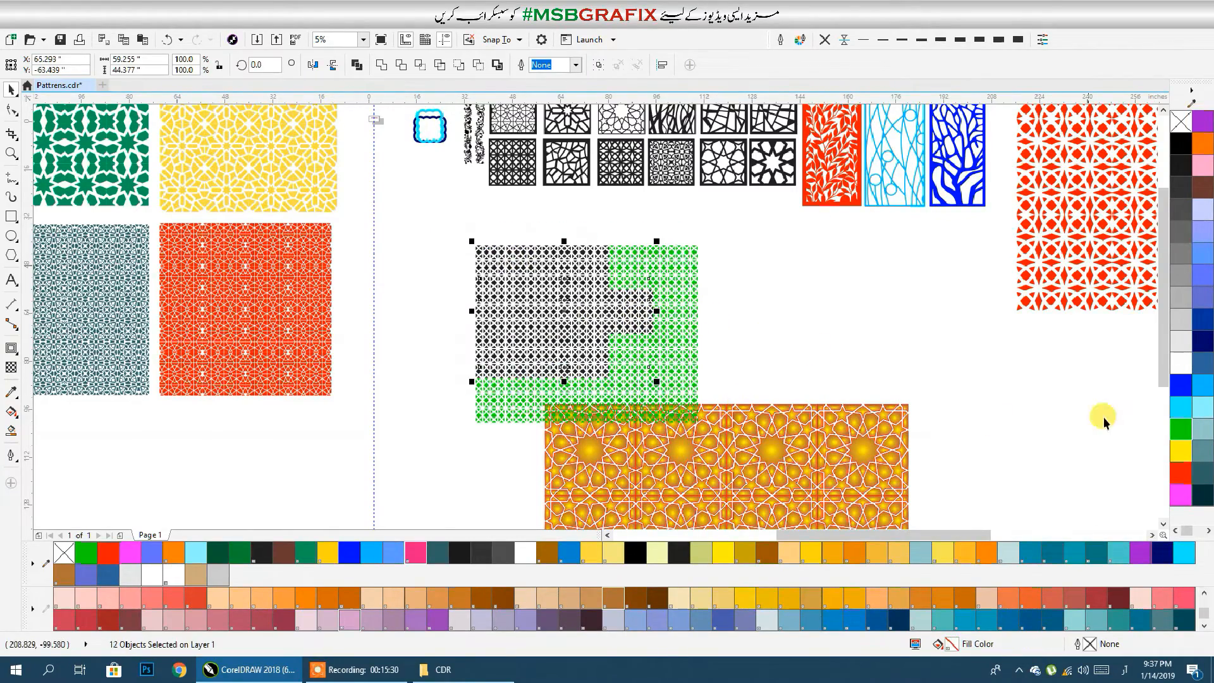
{"action": "left_click", "coordinate": [1182, 430]}
Fill the whole lattice block red and group all its tiles.
{"action": "left_click", "coordinate": [688, 287], "text": "shift"}
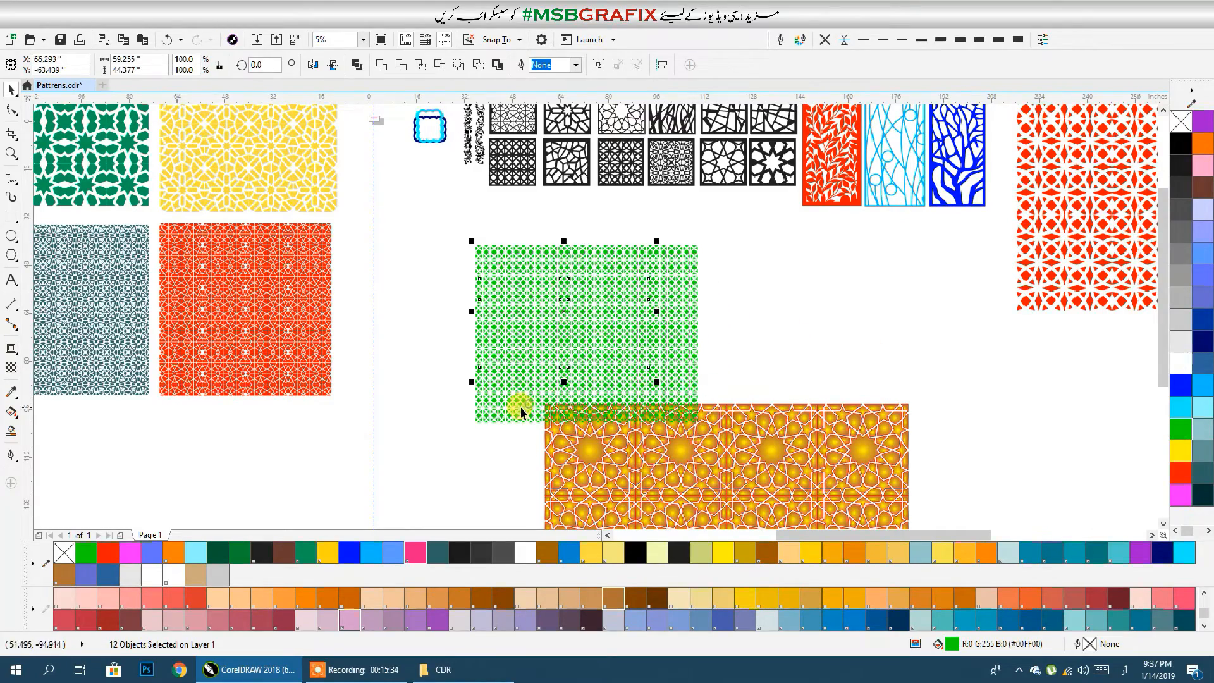
{"action": "left_click", "coordinate": [1180, 473]}
{"action": "left_click_drag", "start_coordinate": [652, 322], "coordinate": [486, 284]}
{"action": "key", "text": "ctrl+g"}
Move the red lattice block beside the other red swatches and enlarge it to about 134 by 107 inches.
{"action": "left_click", "coordinate": [741, 299]}
{"action": "scroll", "coordinate": [667, 300], "scroll_direction": "down", "scroll_amount": 1}
{"action": "left_click_drag", "start_coordinate": [485, 284], "coordinate": [1026, 298]}
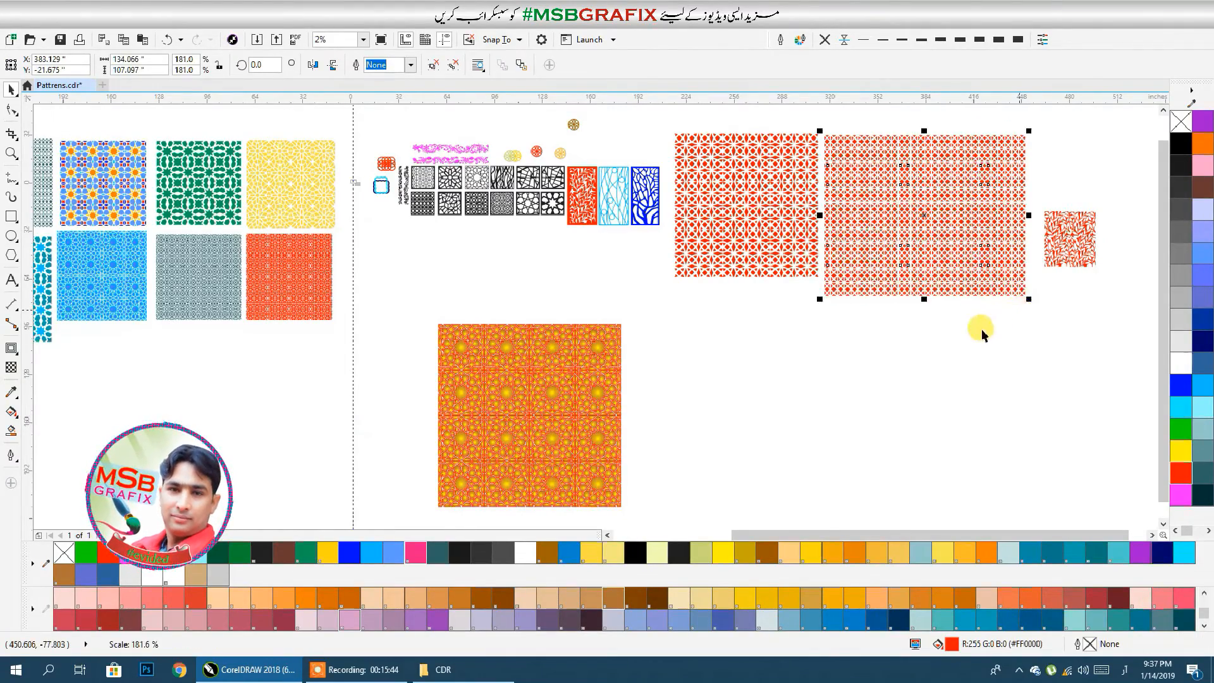
{"action": "left_click", "coordinate": [982, 329]}
Copy the wavy branch panel into the empty area below the panels and enlarge it to about 24.7 inches square.
{"action": "left_click_drag", "start_coordinate": [559, 257], "coordinate": [656, 325]}
{"action": "scroll", "coordinate": [630, 280], "scroll_direction": "up", "scroll_amount": 2}
{"action": "left_click_drag", "start_coordinate": [482, 255], "coordinate": [751, 345]}
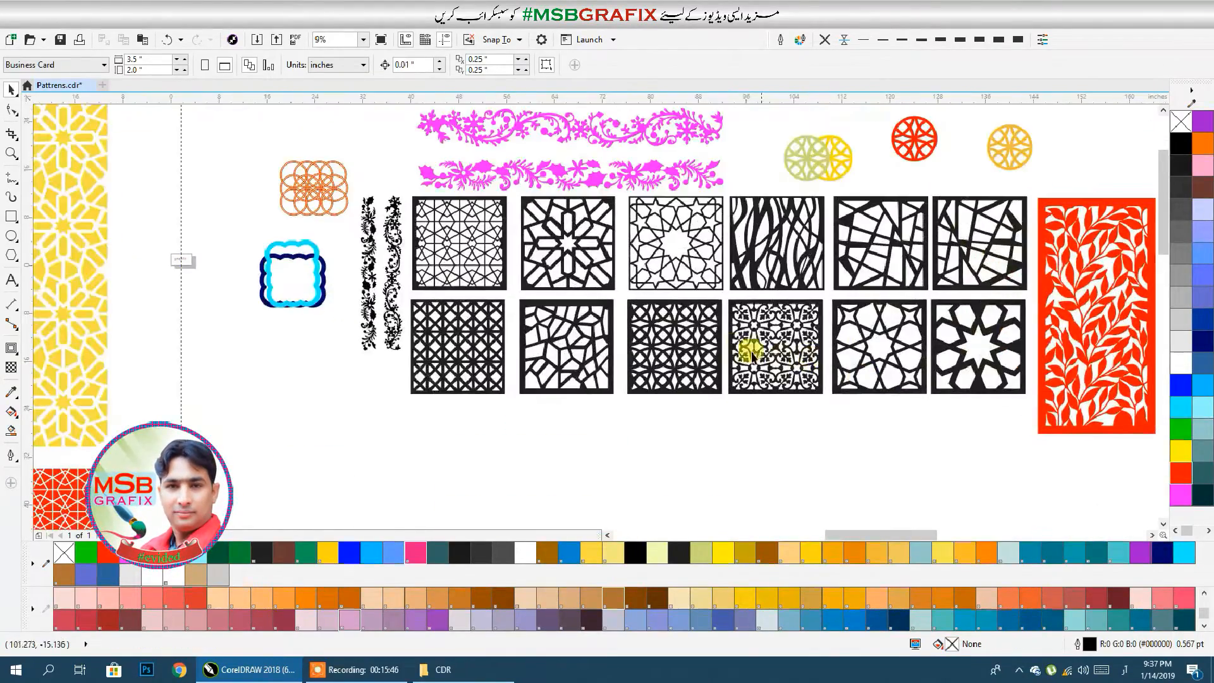
{"action": "mouse_move", "coordinate": [764, 293]}
{"action": "left_mouse_down"}
{"action": "mouse_move", "coordinate": [610, 151]}
{"action": "mouse_move", "coordinate": [648, 414]}
{"action": "left_mouse_up"}
{"action": "mouse_move", "coordinate": [669, 416]}
{"action": "left_mouse_down"}
{"action": "mouse_move", "coordinate": [517, 227]}
{"action": "mouse_move", "coordinate": [624, 329]}
{"action": "left_mouse_up"}
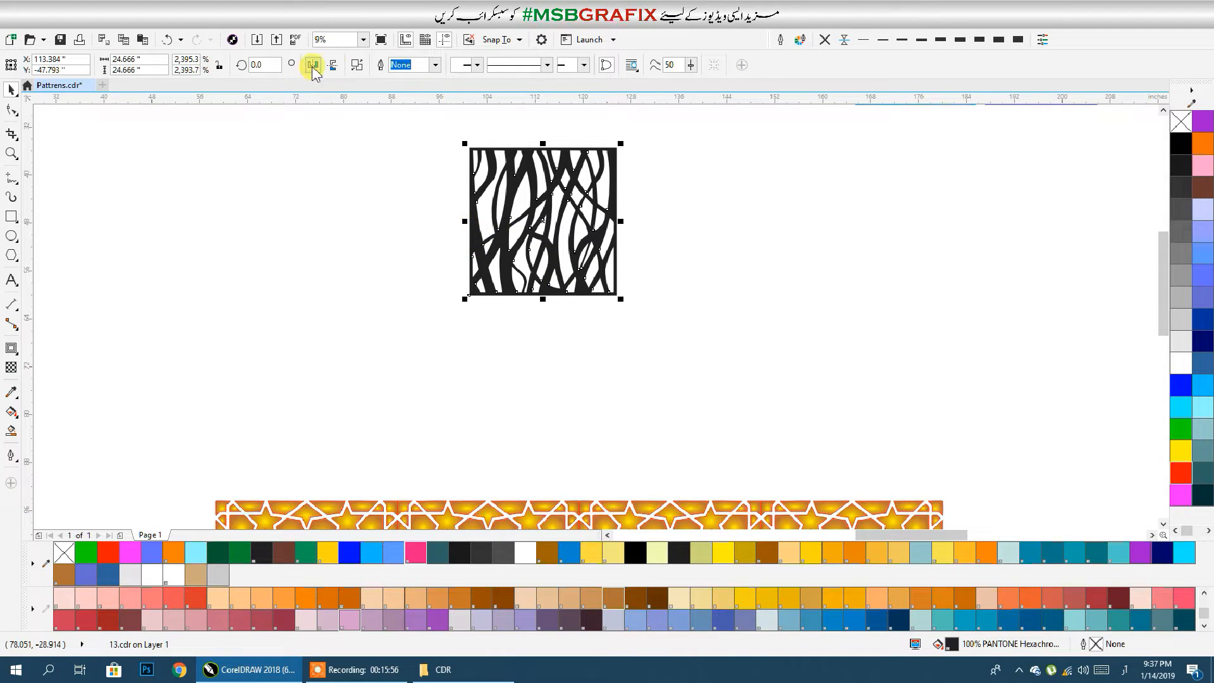
Give the branch panel the gold radial gradient of the tiled star swatch and a PANTONE 114 C outline.
{"action": "left_click", "coordinate": [1195, 392]}
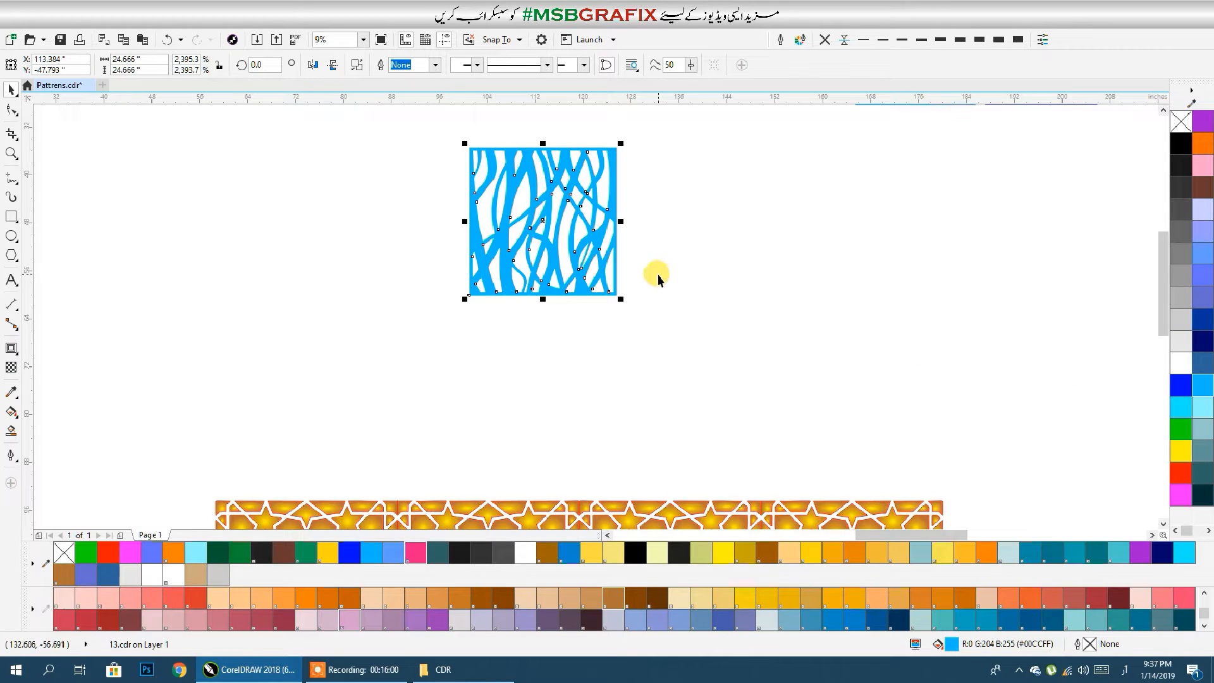
{"action": "left_click_drag", "start_coordinate": [542, 512], "coordinate": [564, 200]}
{"action": "left_click", "coordinate": [574, 281]}
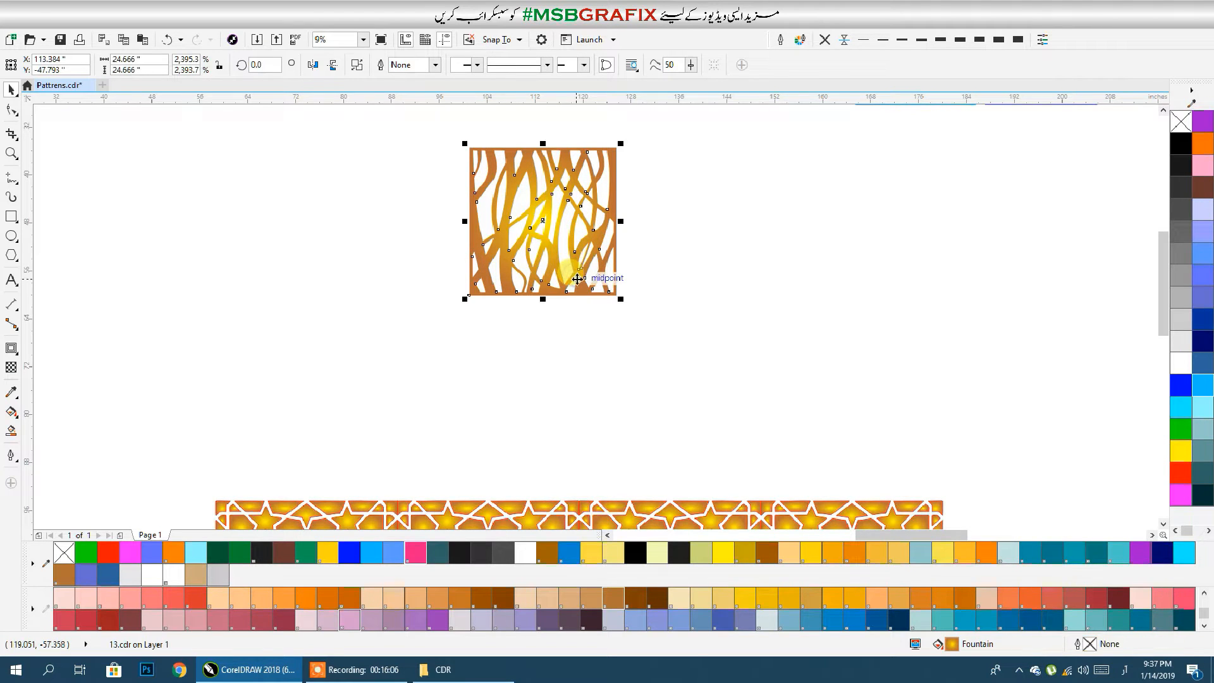
{"action": "right_click", "coordinate": [588, 553]}
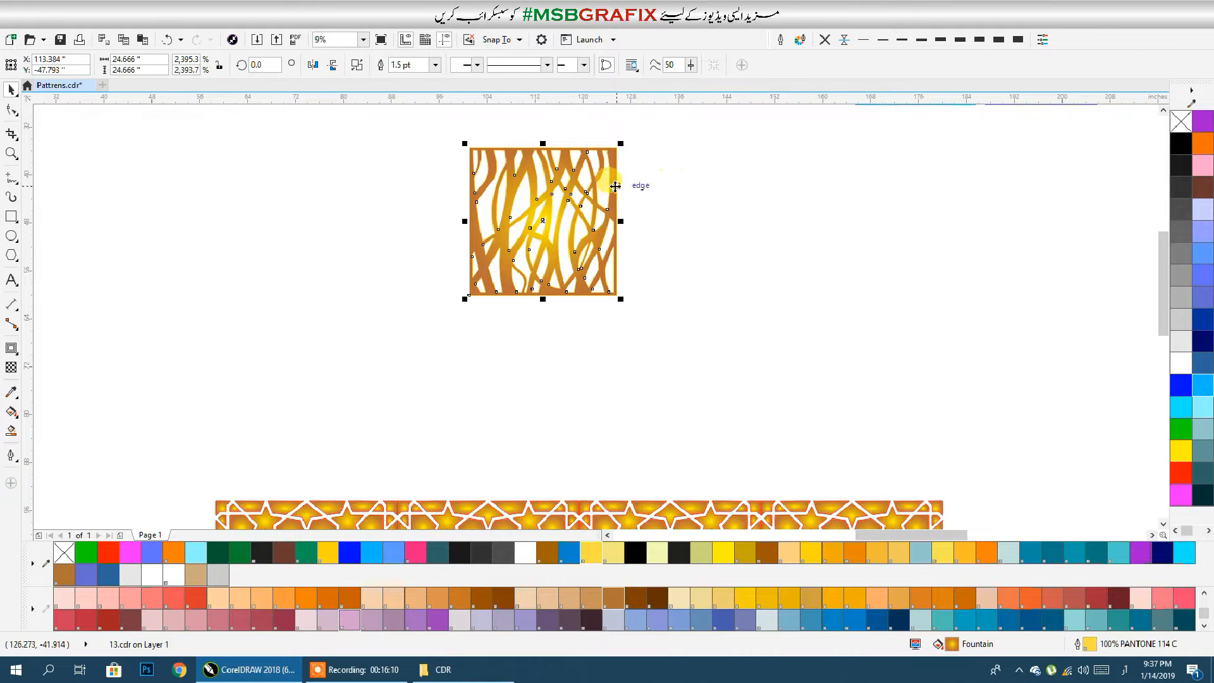
Place a copy of the gold branch panel flush to its right and repeat it into a row of four.
{"action": "left_click_drag", "start_coordinate": [468, 152], "coordinate": [618, 152]}
{"action": "right_click", "coordinate": [617, 149]}
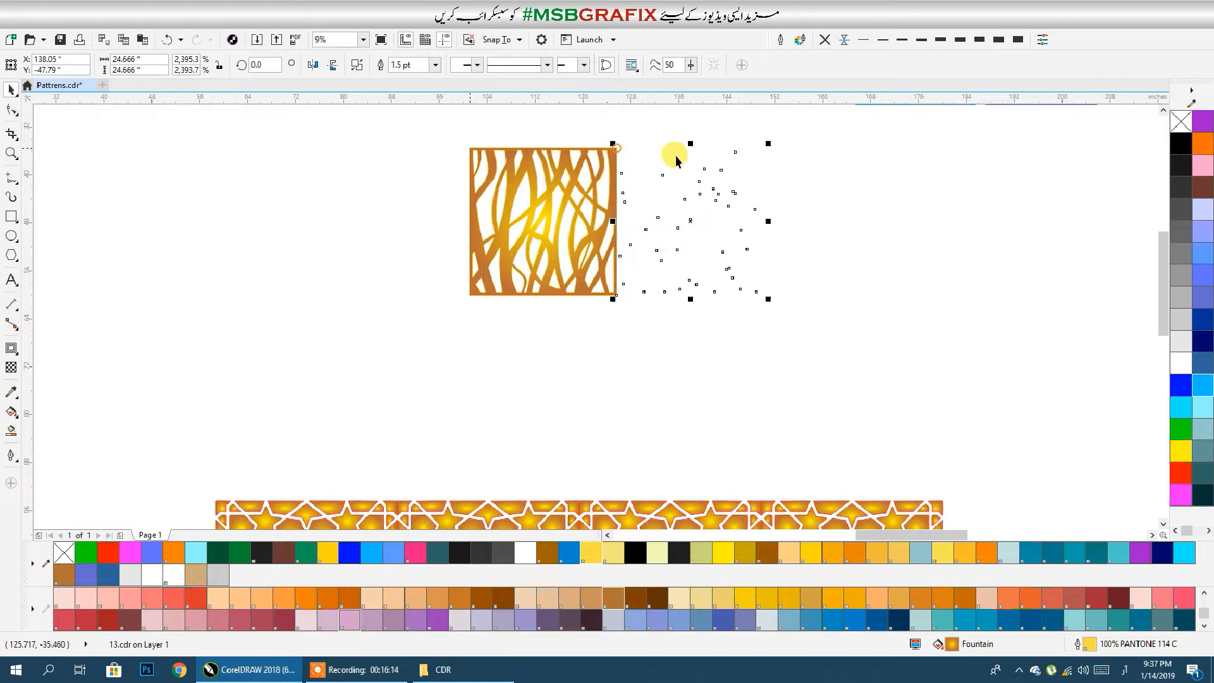
{"action": "left_click", "coordinate": [916, 224]}
{"action": "left_click", "coordinate": [832, 218]}
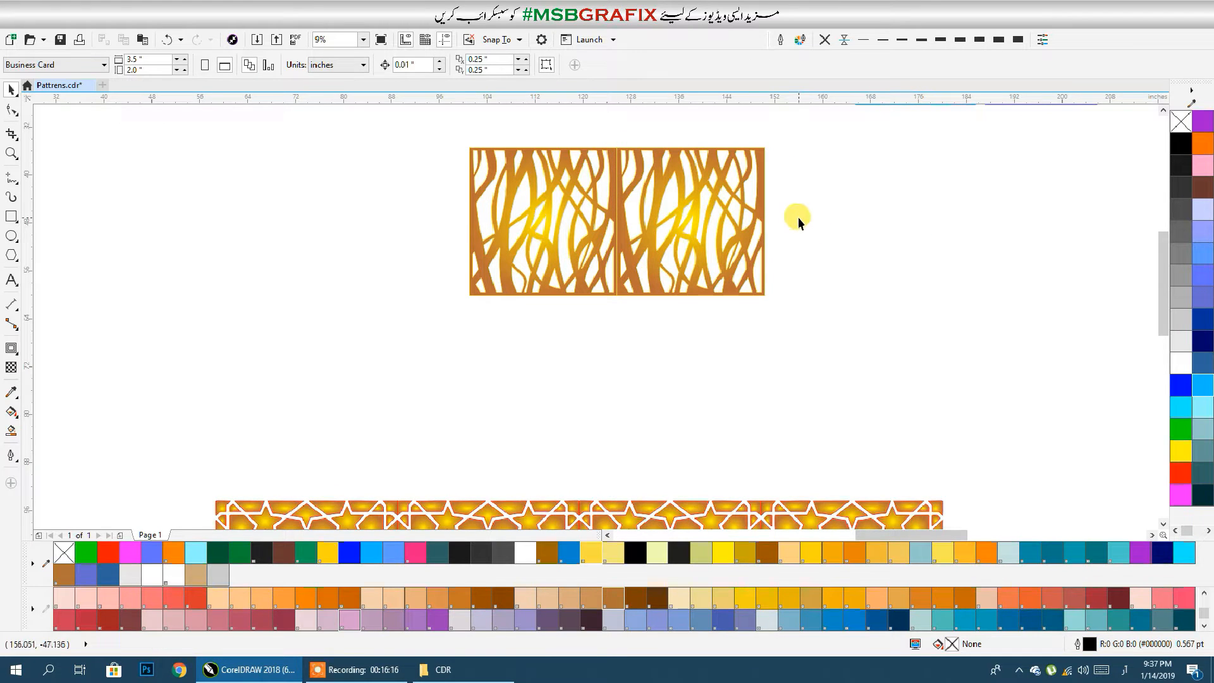
{"action": "left_click", "coordinate": [765, 215]}
{"action": "key", "text": "ctrl+r"}
{"action": "key", "text": "ctrl+r"}
{"action": "scroll", "coordinate": [800, 243], "scroll_direction": "down", "scroll_amount": 3}
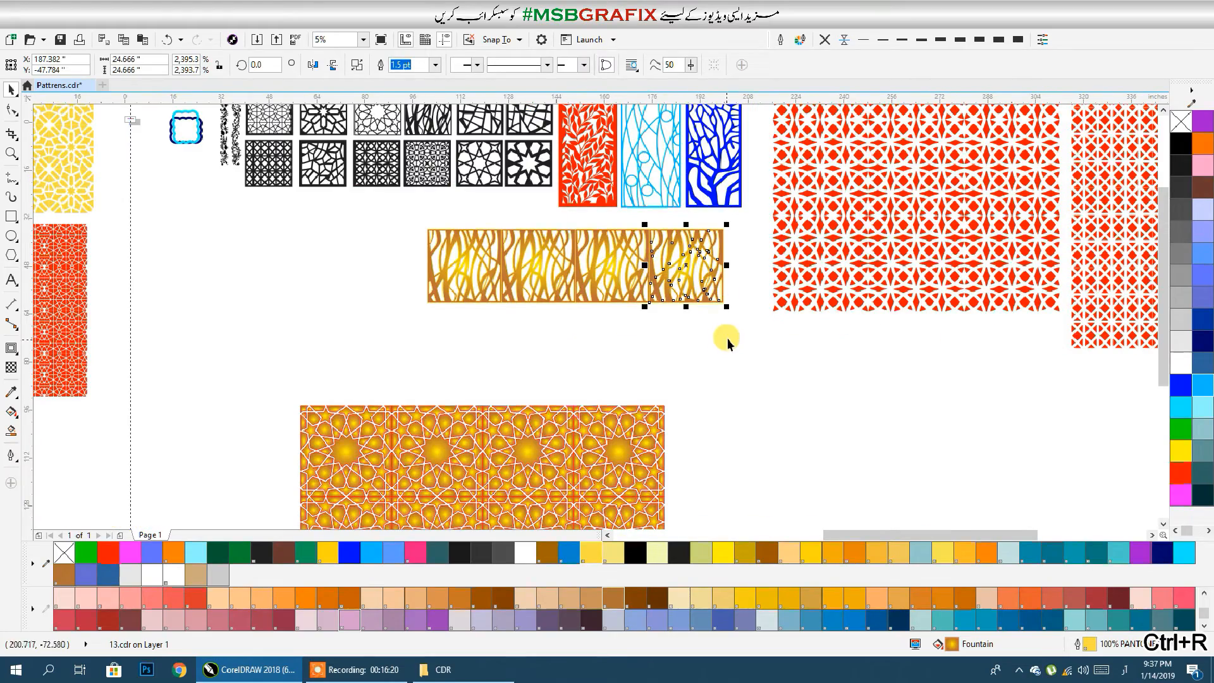
Mirror a copy of the four-panel row downward and flip that copy vertically so both rows face the same way.
{"action": "left_click_drag", "start_coordinate": [526, 253], "coordinate": [473, 224]}
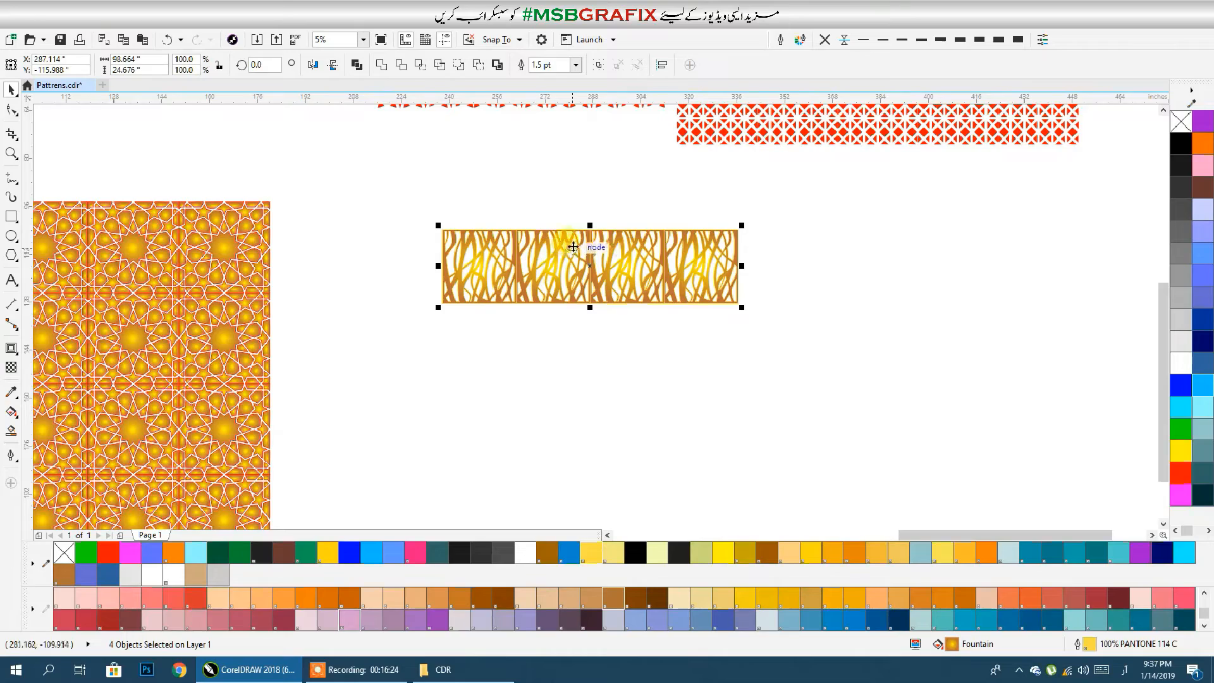
{"action": "left_click_drag", "start_coordinate": [590, 227], "coordinate": [592, 326]}
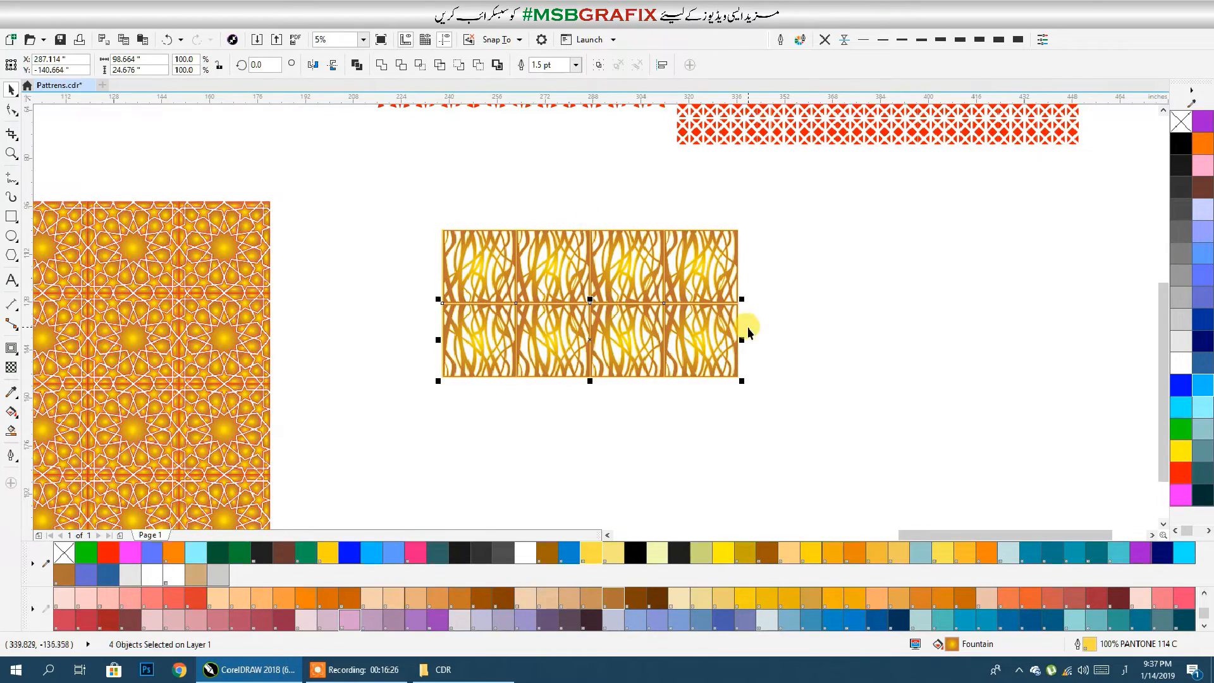
{"action": "left_click", "coordinate": [333, 65]}
{"action": "left_click", "coordinate": [369, 123]}
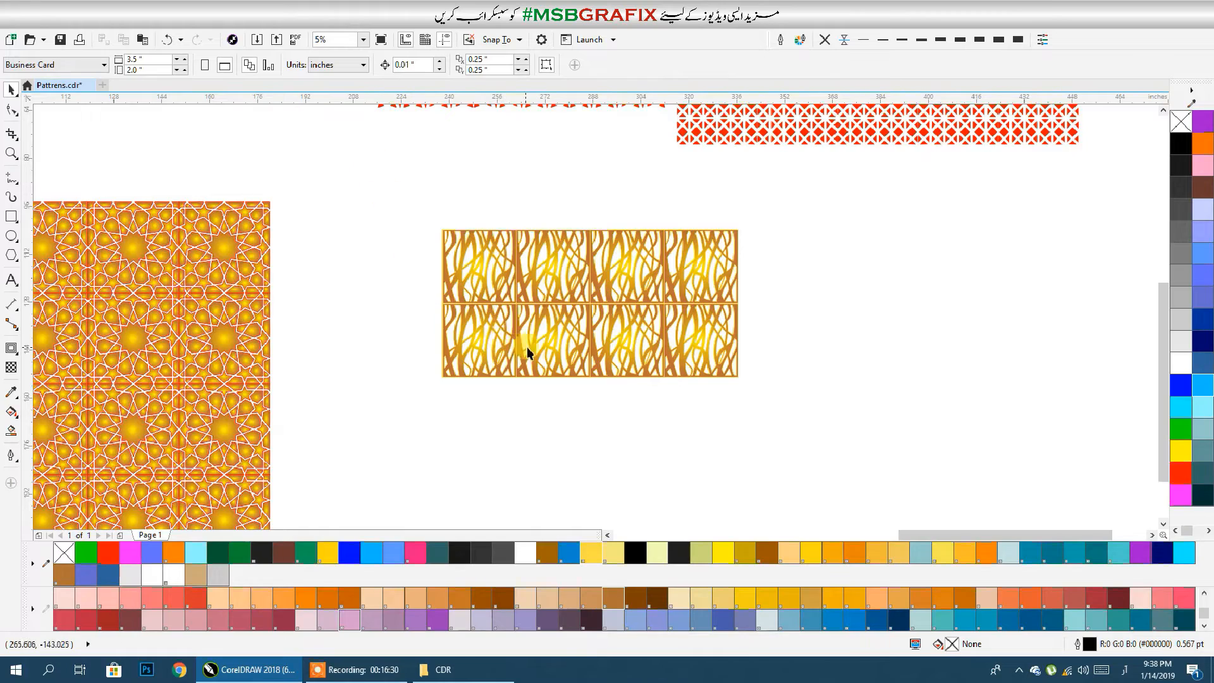
Pull one lower-row branch panel out to empty space, break it apart and move its solid square aside.
{"action": "left_click_drag", "start_coordinate": [518, 348], "coordinate": [456, 246]}
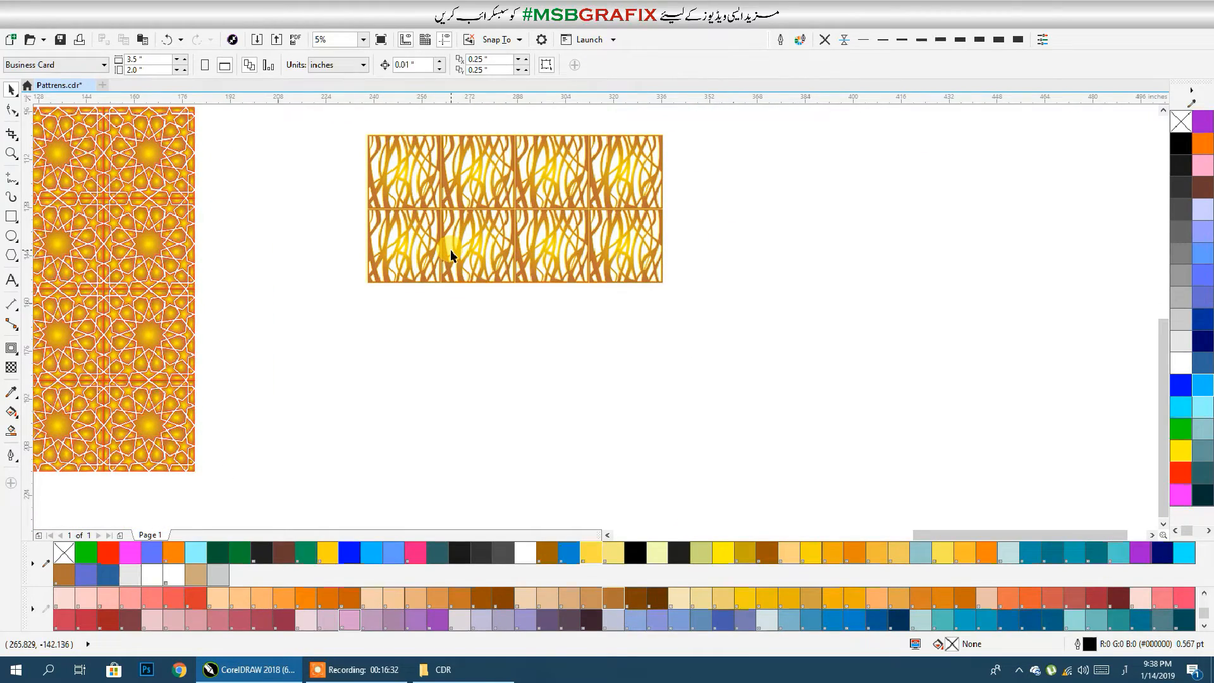
{"action": "left_click_drag", "start_coordinate": [442, 266], "coordinate": [655, 331]}
{"action": "scroll", "coordinate": [654, 331], "scroll_direction": "up", "scroll_amount": 2}
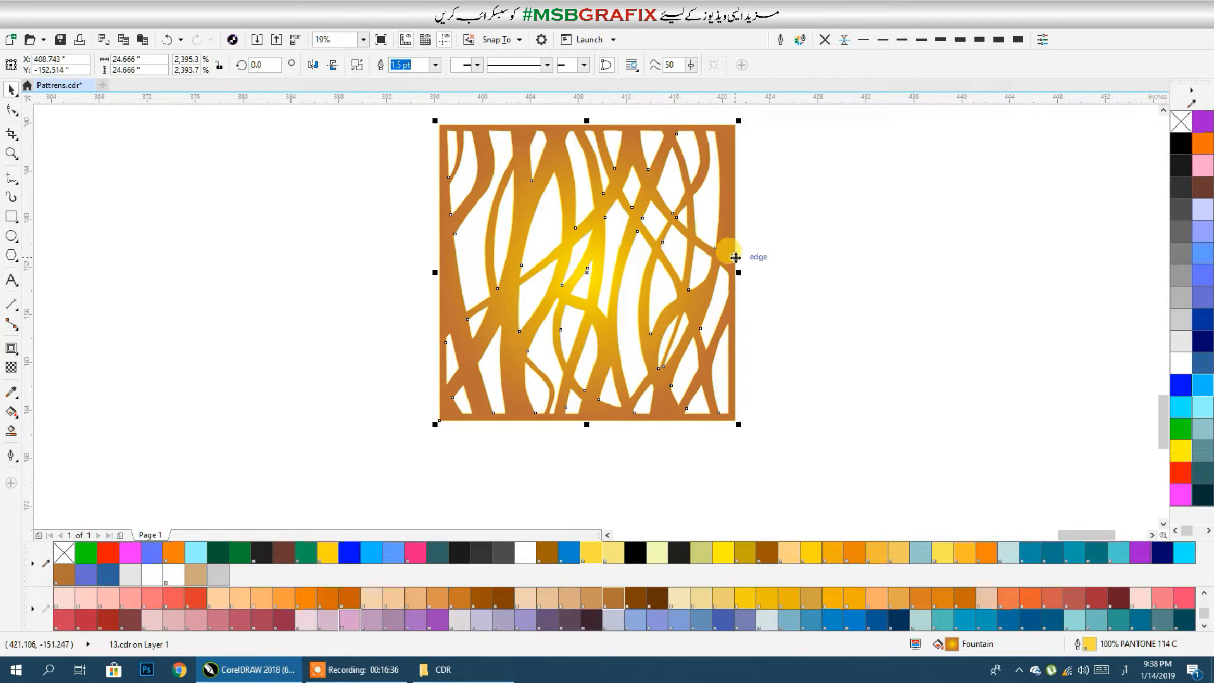
{"action": "left_click", "coordinate": [358, 66]}
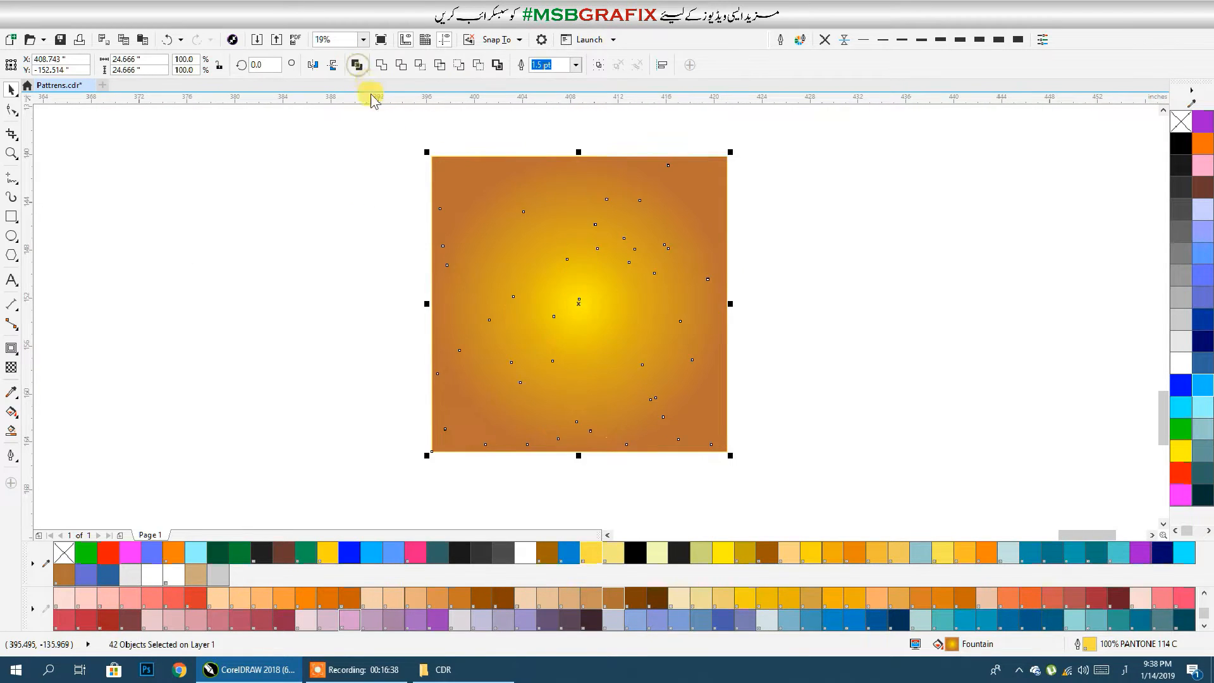
{"action": "left_click", "coordinate": [454, 151]}
{"action": "left_click_drag", "start_coordinate": [435, 161], "coordinate": [914, 112]}
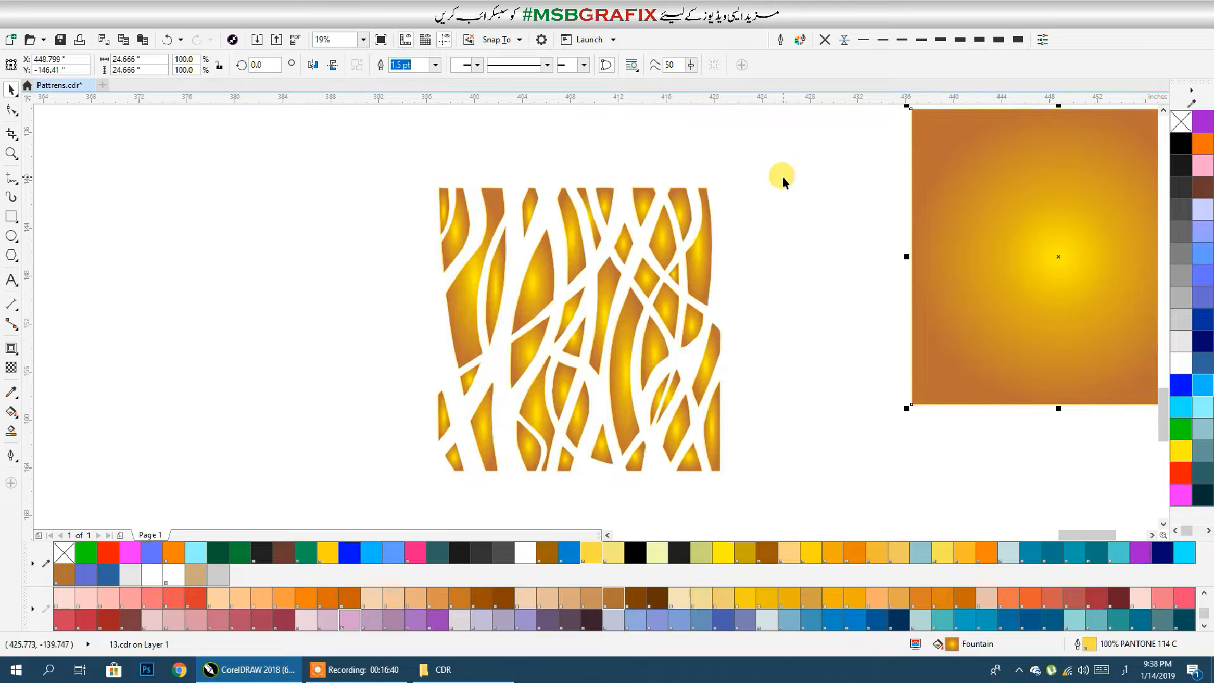
Ungroup the remaining branch pieces and weld them into one object.
{"action": "key", "text": "ctrl+u"}
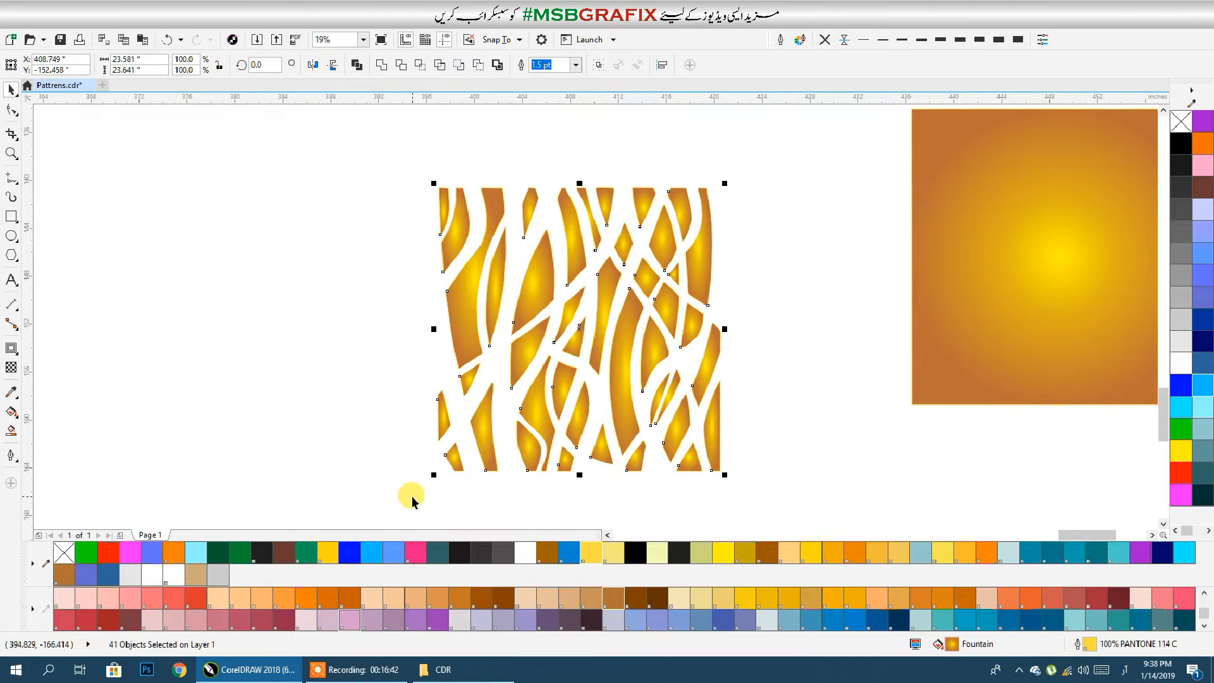
{"action": "left_click", "coordinate": [382, 66]}
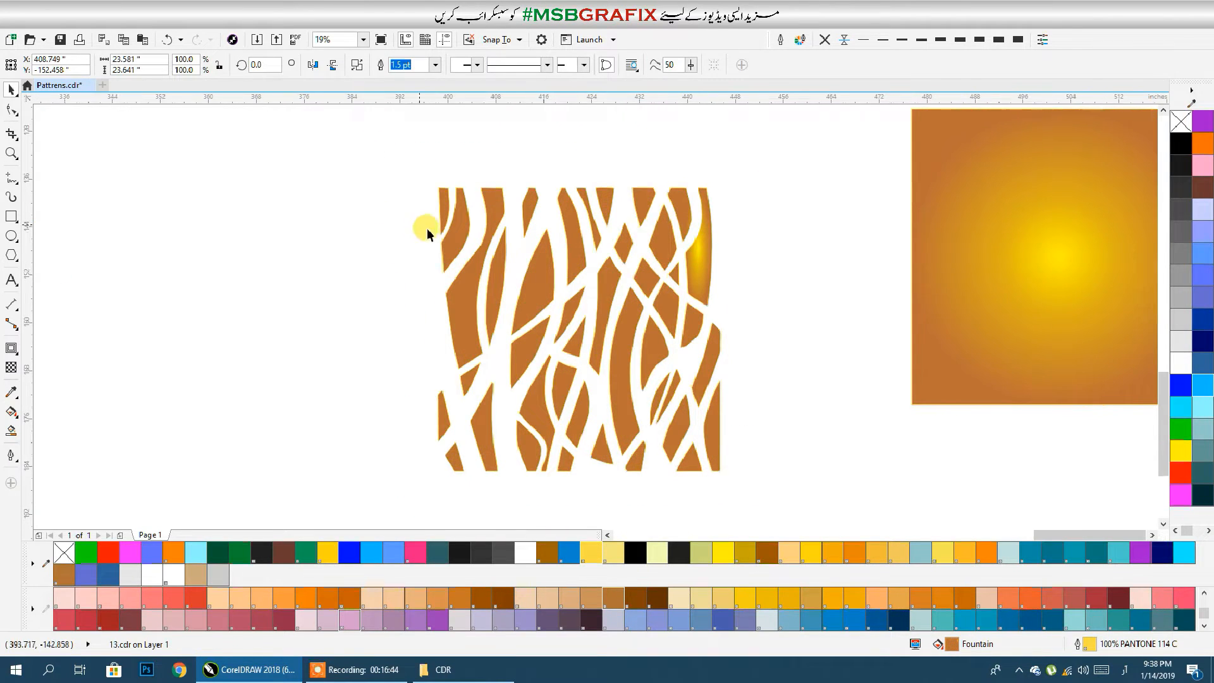
{"action": "scroll", "coordinate": [442, 247], "scroll_direction": "down", "scroll_amount": 2}
Apply an interactive gradient from yellow at the welded tile's upper edge to brown beyond its lower right corner.
{"action": "left_click", "coordinate": [562, 250]}
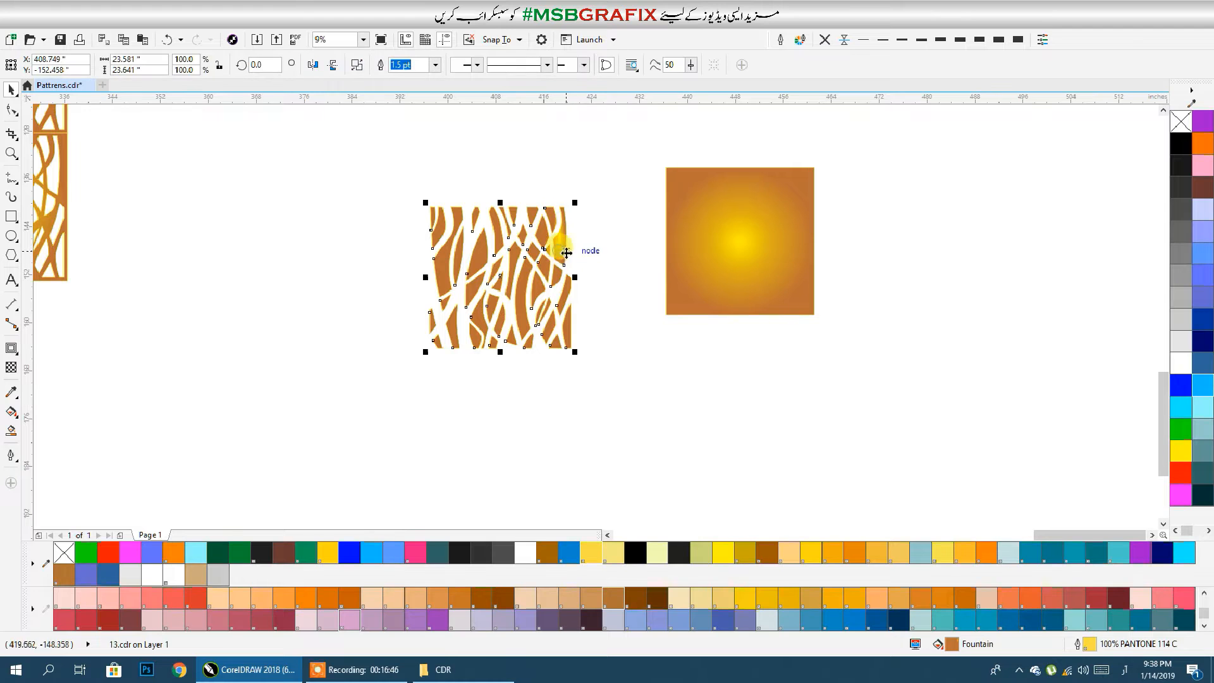
{"action": "left_click", "coordinate": [11, 412]}
{"action": "left_click_drag", "start_coordinate": [474, 216], "coordinate": [592, 353]}
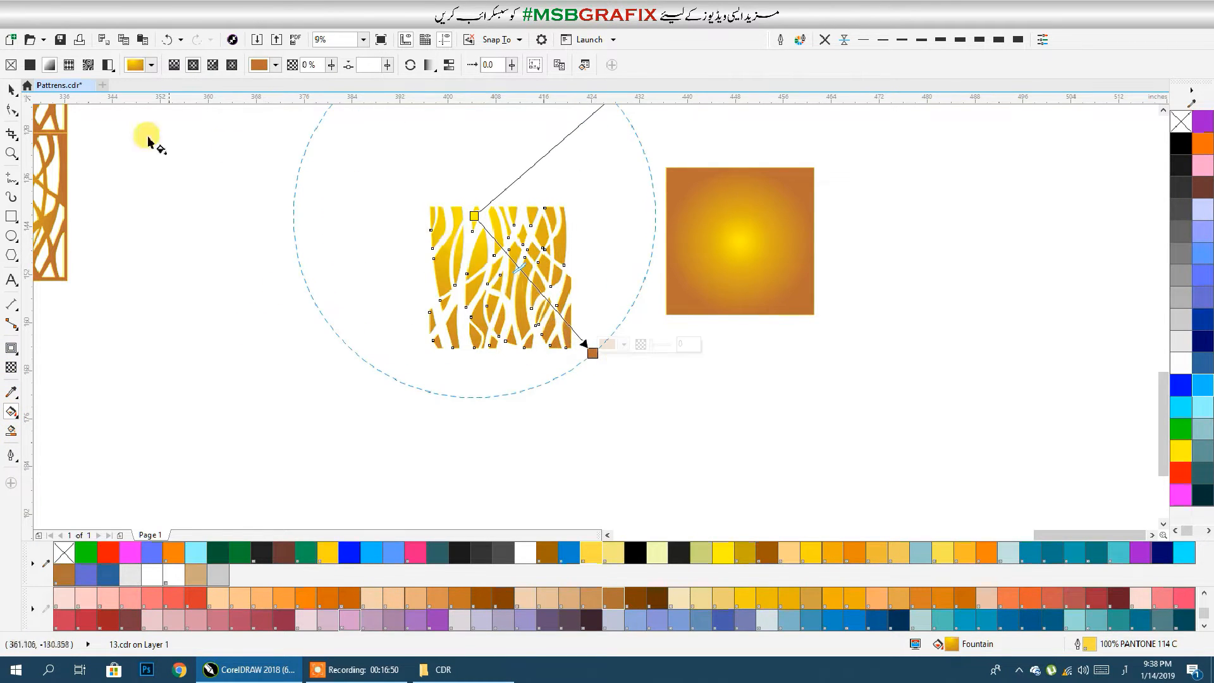
{"action": "left_click", "coordinate": [10, 90]}
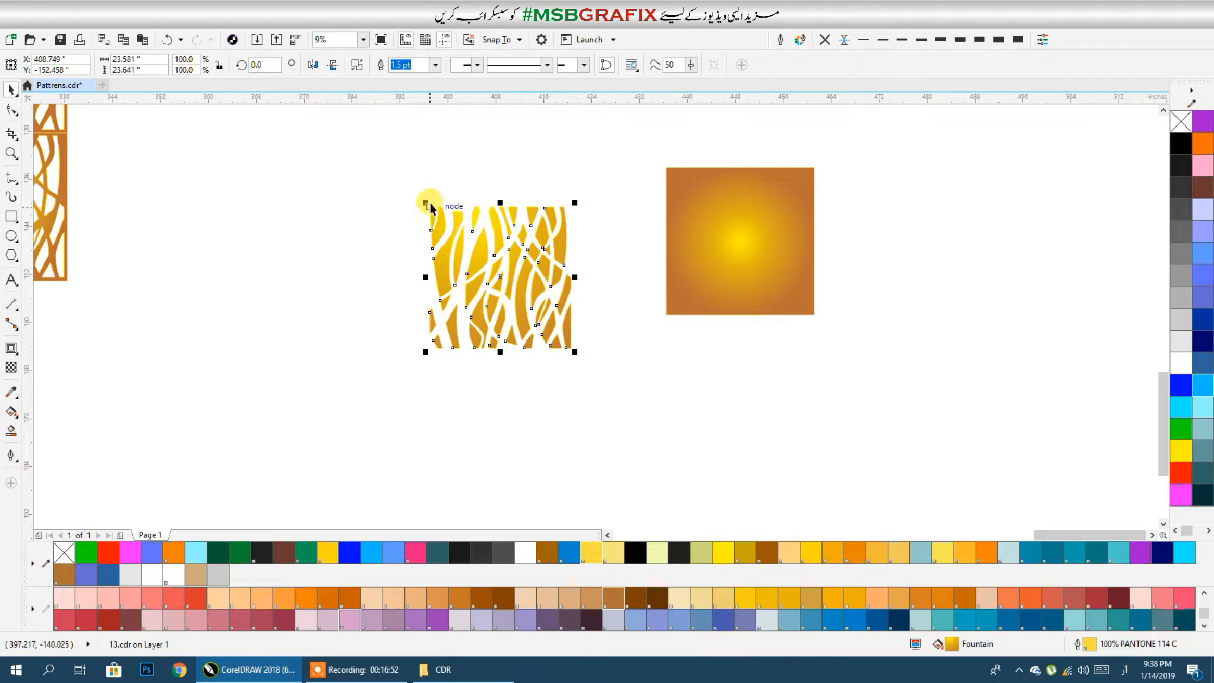
Move the gradient tile below the solid square and open the Position transformation for it.
{"action": "left_click_drag", "start_coordinate": [426, 212], "coordinate": [482, 350]}
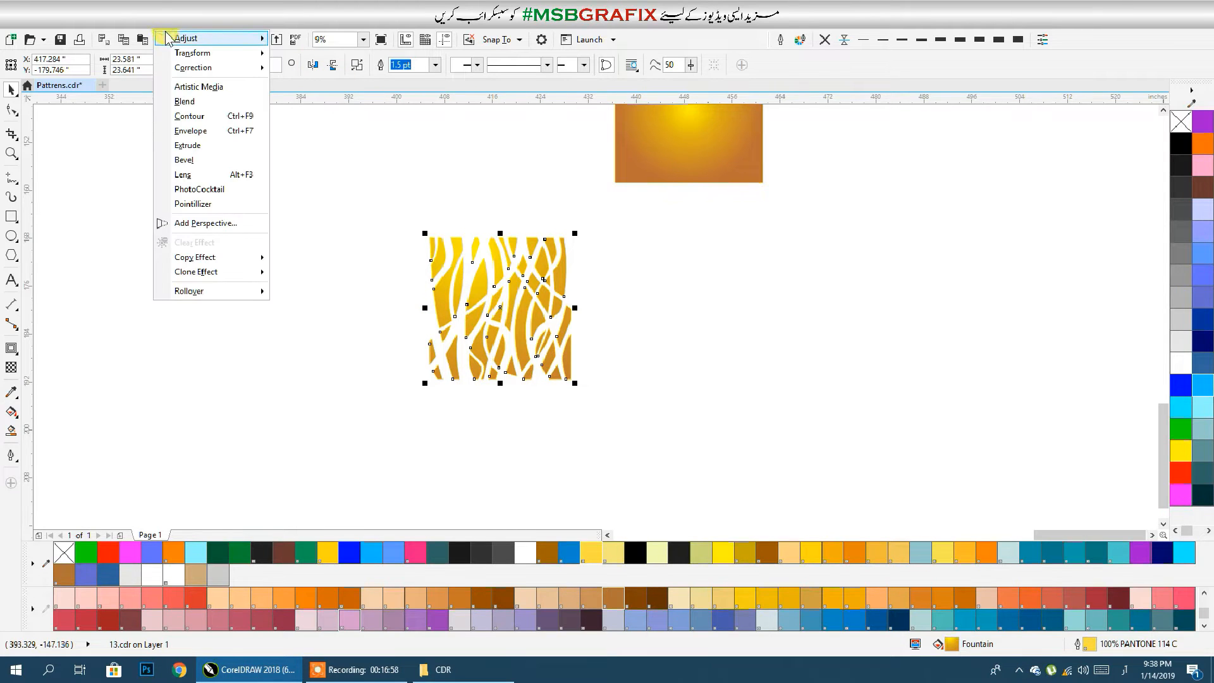
{"action": "left_click", "coordinate": [166, 27]}
{"action": "left_click", "coordinate": [141, 26]}
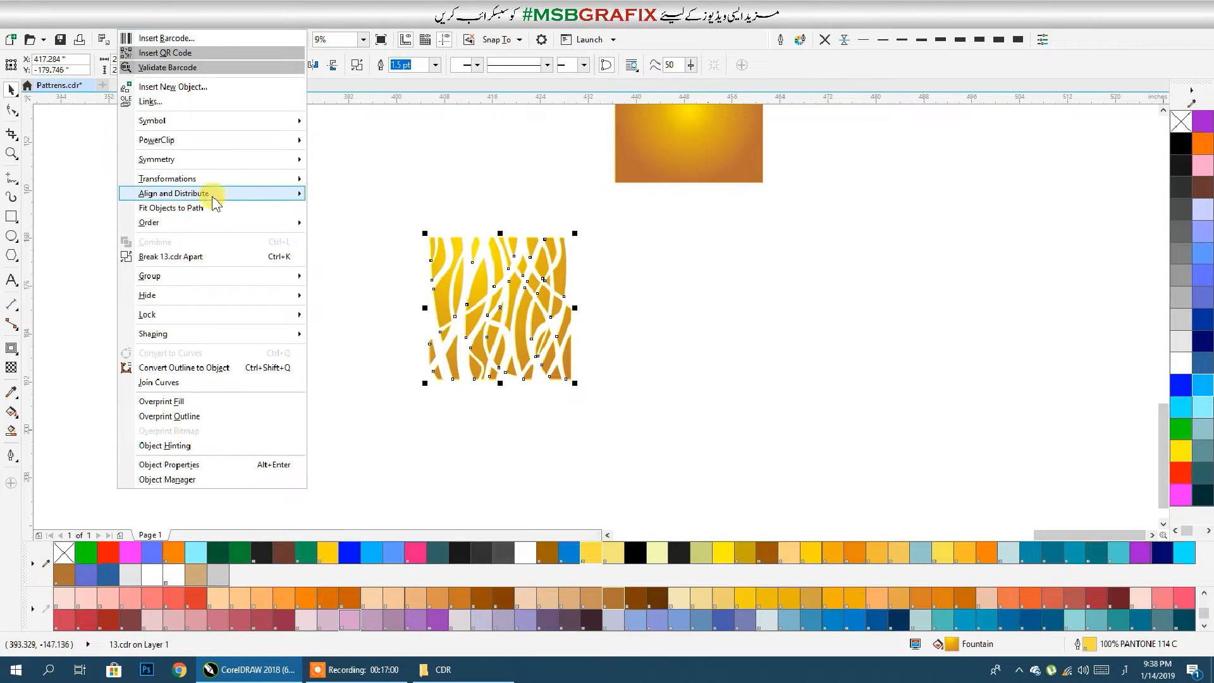
{"action": "mouse_move", "coordinate": [215, 225]}
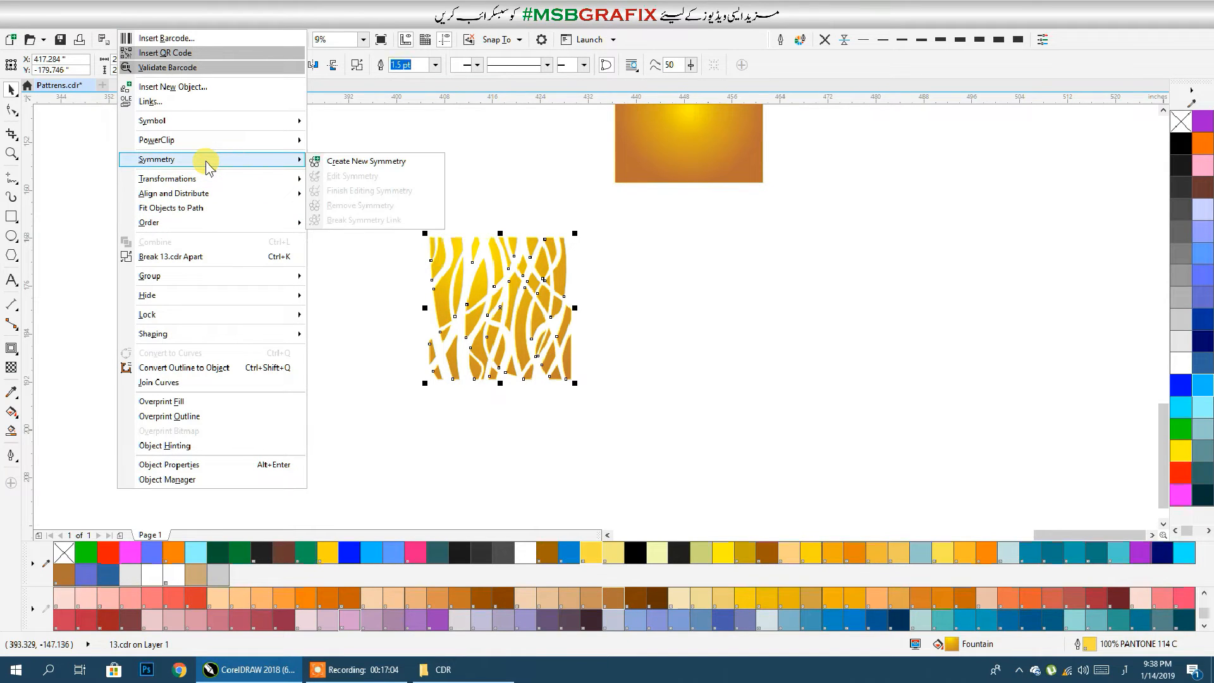
{"action": "mouse_move", "coordinate": [168, 182]}
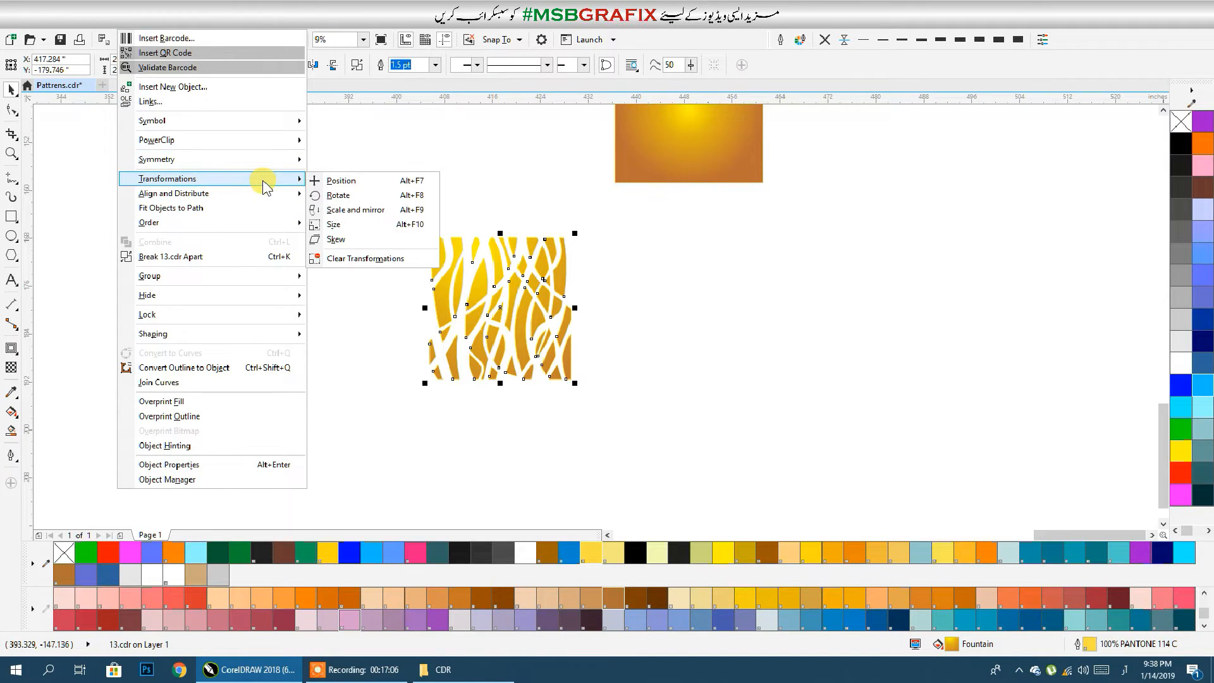
{"action": "left_click", "coordinate": [358, 180]}
Create three copies of the gradient tile to its right with a 23.581-inch horizontal offset.
{"action": "left_click_drag", "start_coordinate": [1151, 91], "coordinate": [917, 141]}
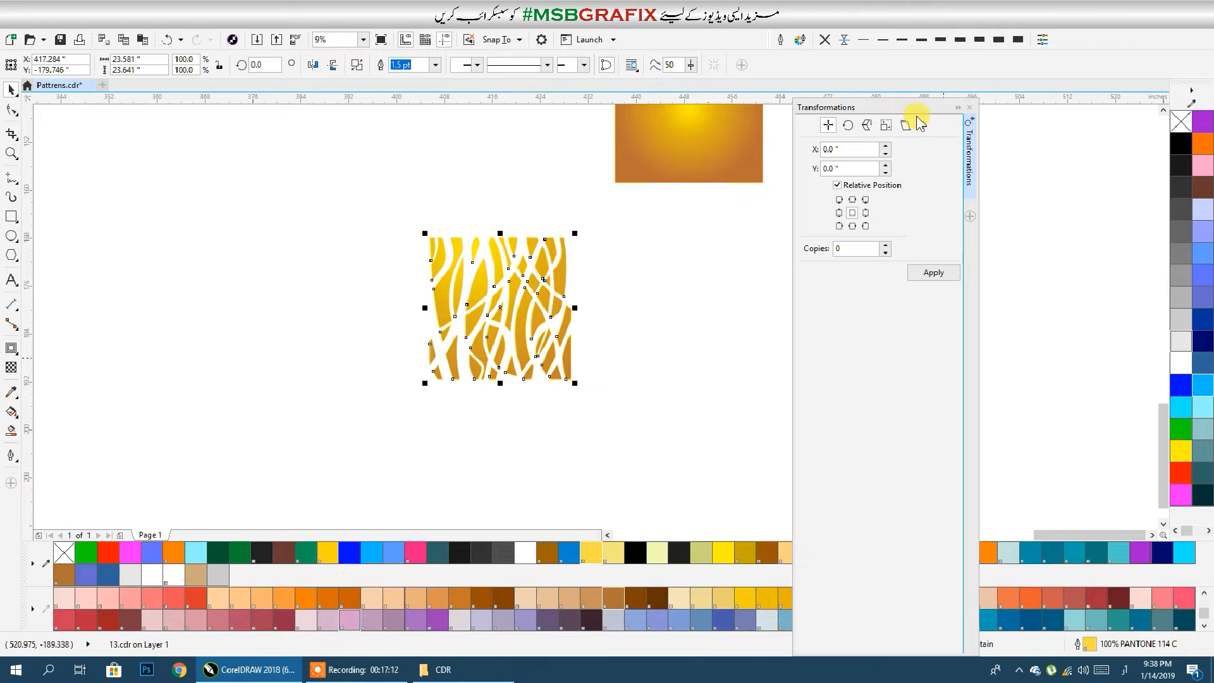
{"action": "left_click_drag", "start_coordinate": [913, 97], "coordinate": [1034, 209]}
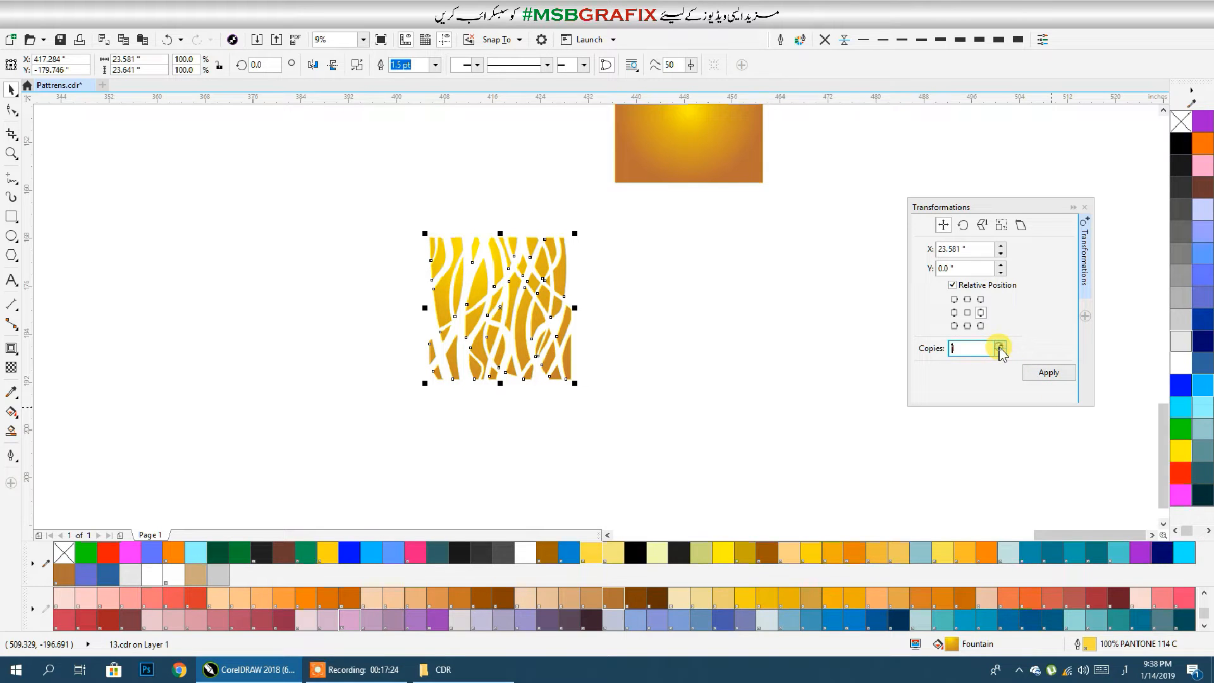
{"action": "left_click", "coordinate": [1044, 372]}
{"action": "scroll", "coordinate": [718, 402], "scroll_direction": "down", "scroll_amount": 4}
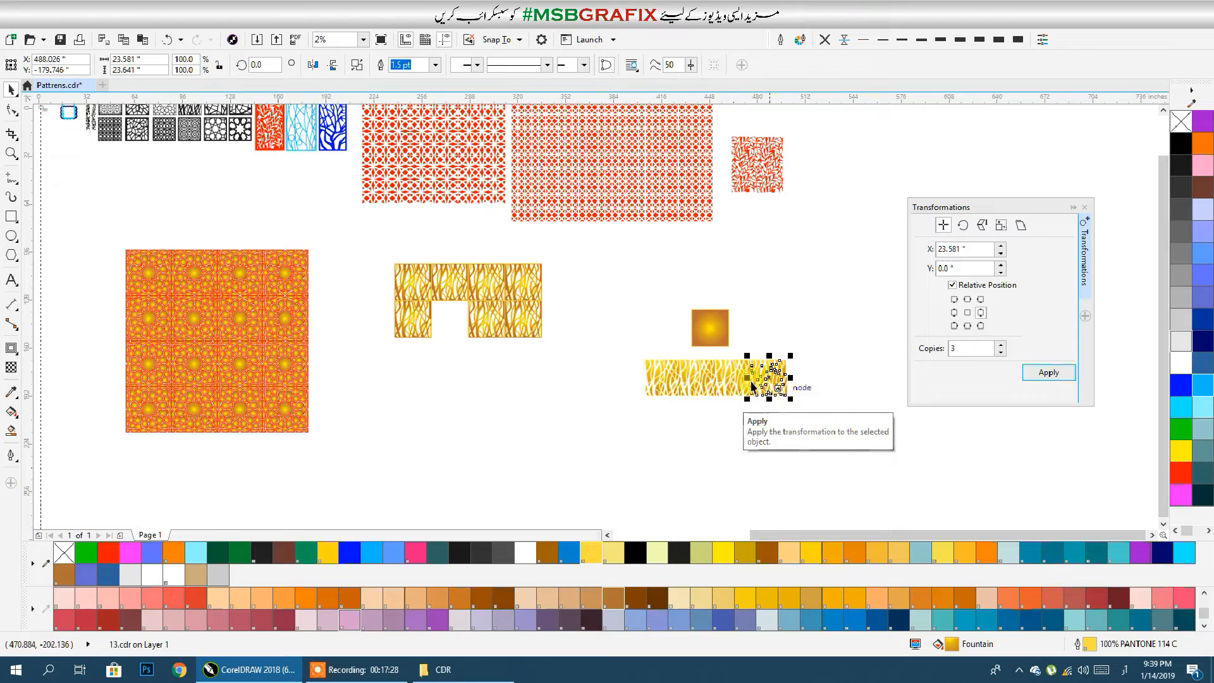
Create three copies of the four-tile gradient row downward with a vertical offset of -23.641 inches.
{"action": "left_click", "coordinate": [704, 426]}
{"action": "left_click_drag", "start_coordinate": [822, 422], "coordinate": [596, 357]}
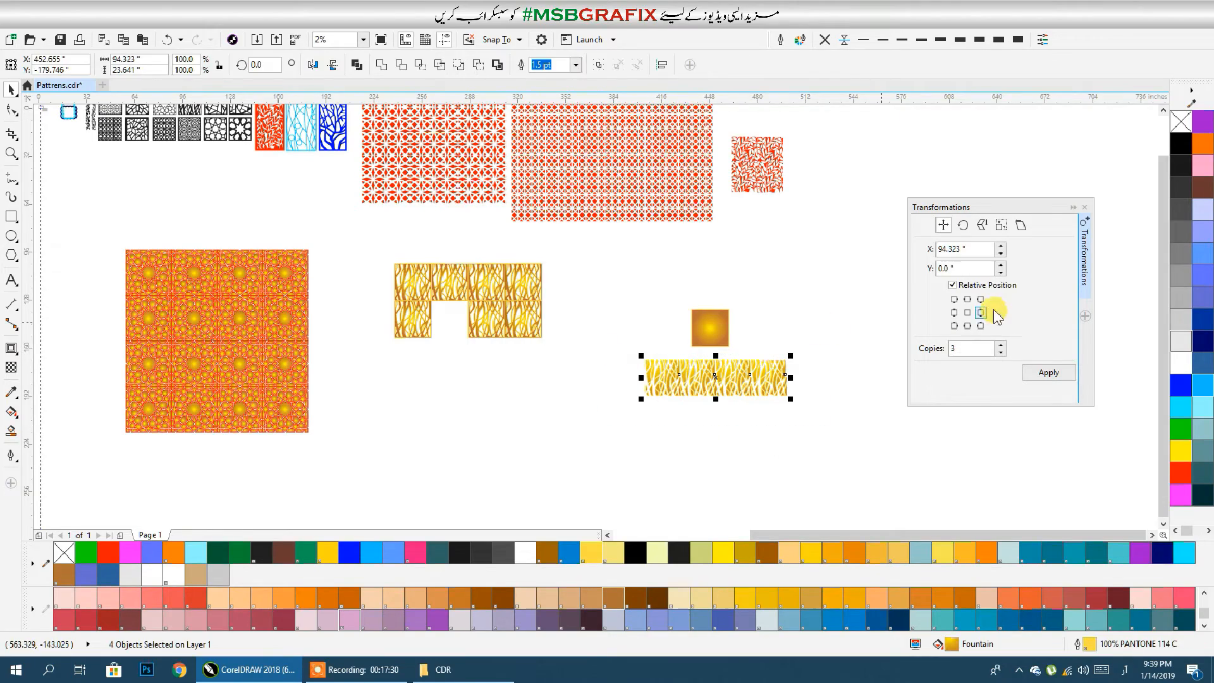
{"action": "left_click", "coordinate": [968, 325]}
{"action": "left_click", "coordinate": [1044, 372]}
{"action": "left_click_drag", "start_coordinate": [835, 430], "coordinate": [815, 357]}
{"action": "scroll", "coordinate": [740, 423], "scroll_direction": "up", "scroll_amount": 1}
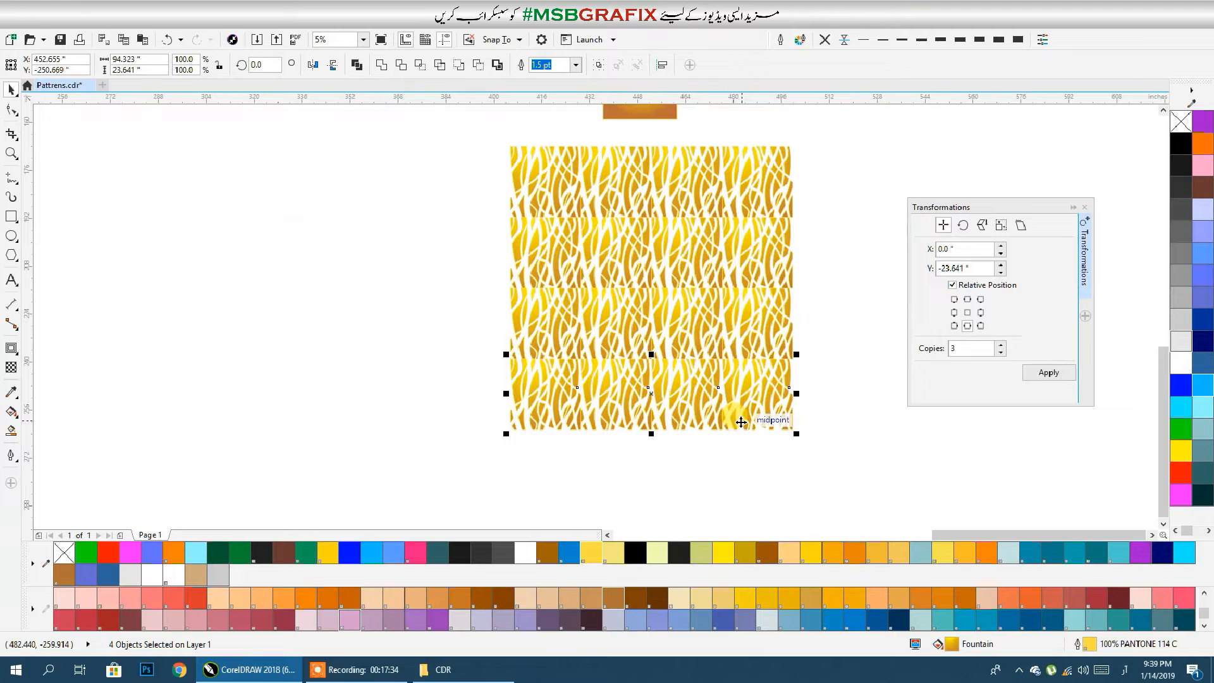
Draw a rectangle of about 15.119 by 15.175 inches over the lower-right quarter of the orange star lattice's bottom-right tile.
{"action": "left_click", "coordinate": [828, 387]}
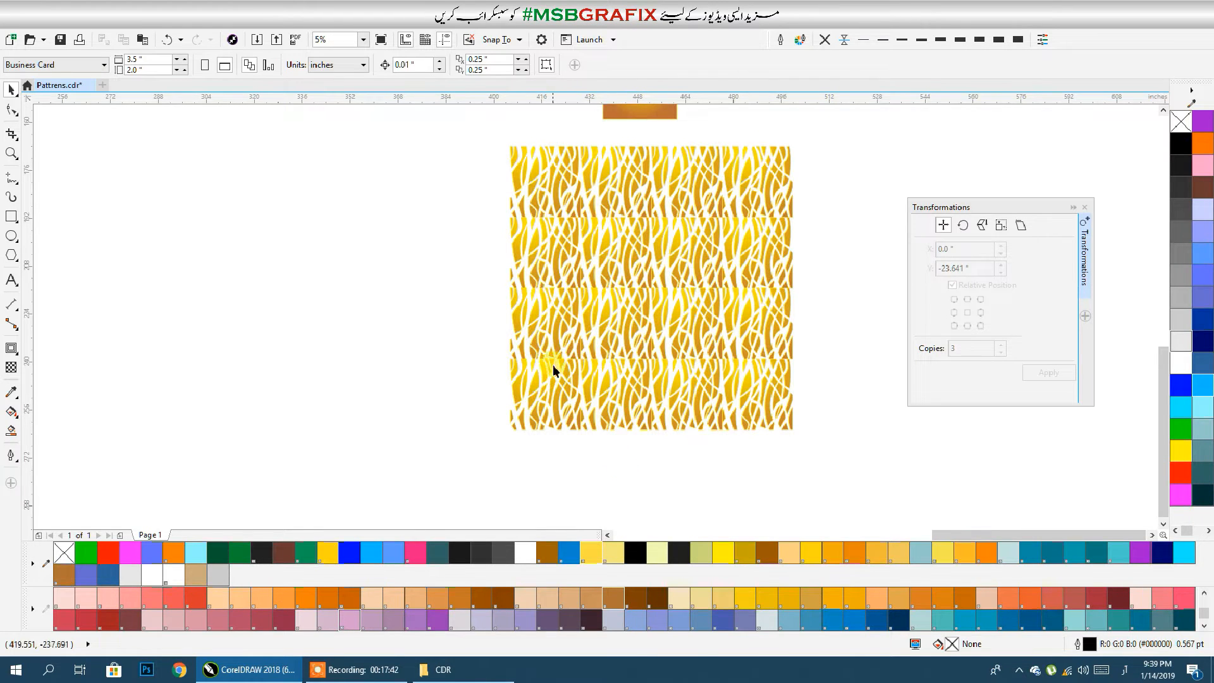
{"action": "scroll", "coordinate": [639, 378], "scroll_direction": "down", "scroll_amount": 1}
{"action": "left_click_drag", "start_coordinate": [575, 361], "coordinate": [789, 362]}
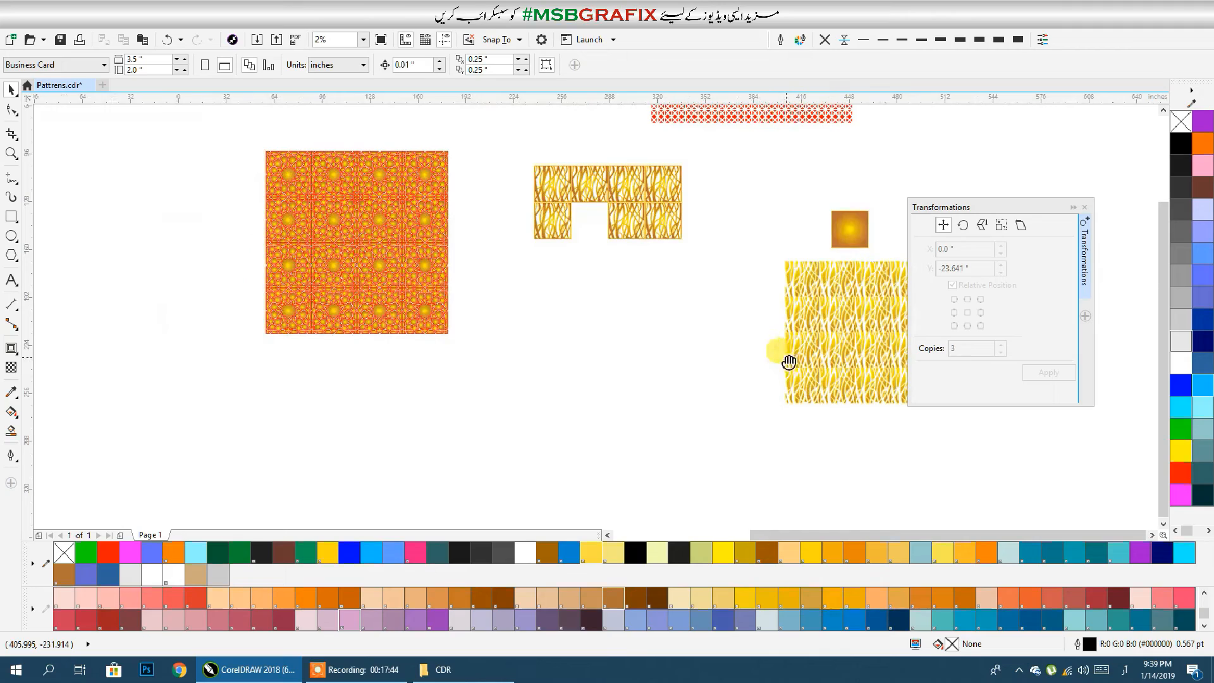
{"action": "left_click", "coordinate": [434, 326]}
{"action": "left_click_drag", "start_coordinate": [555, 327], "coordinate": [673, 335]}
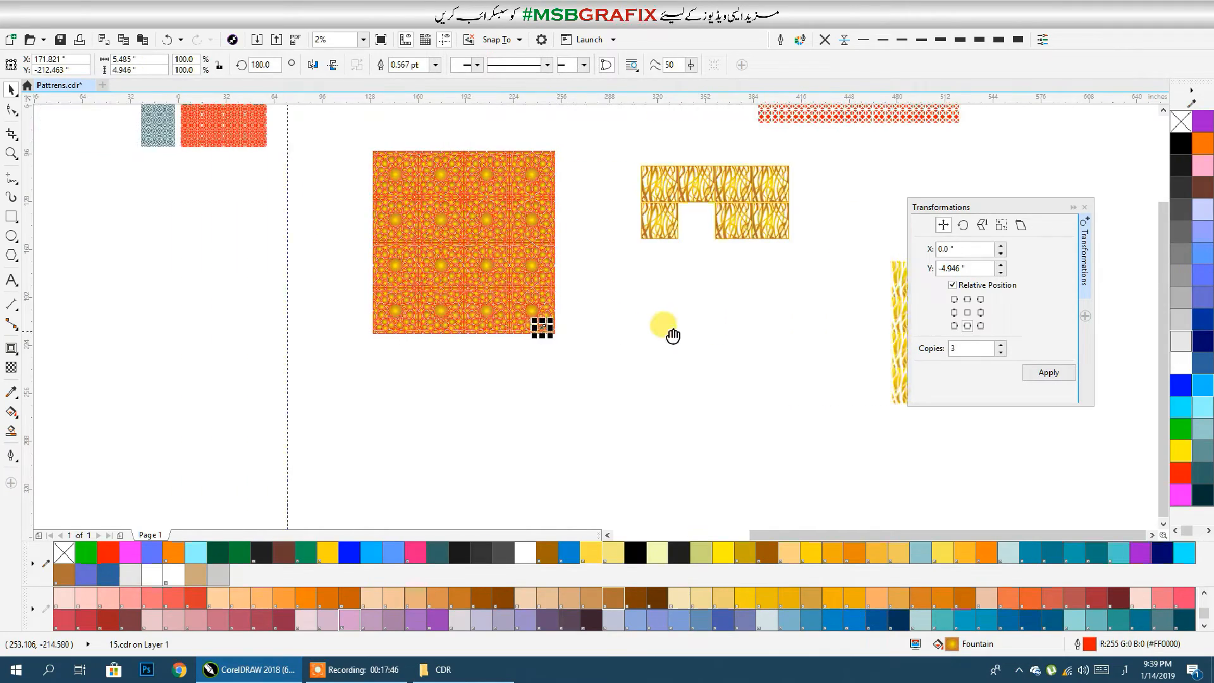
{"action": "scroll", "coordinate": [550, 345], "scroll_direction": "up", "scroll_amount": 2}
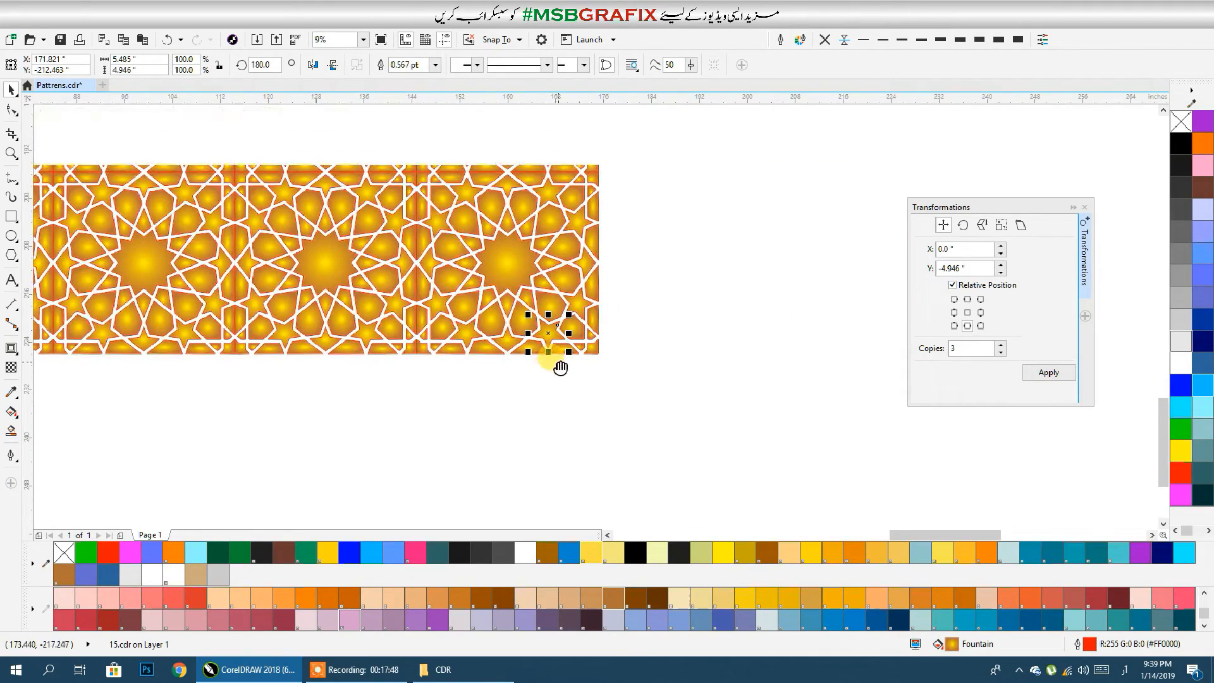
{"action": "left_click_drag", "start_coordinate": [626, 370], "coordinate": [483, 260]}
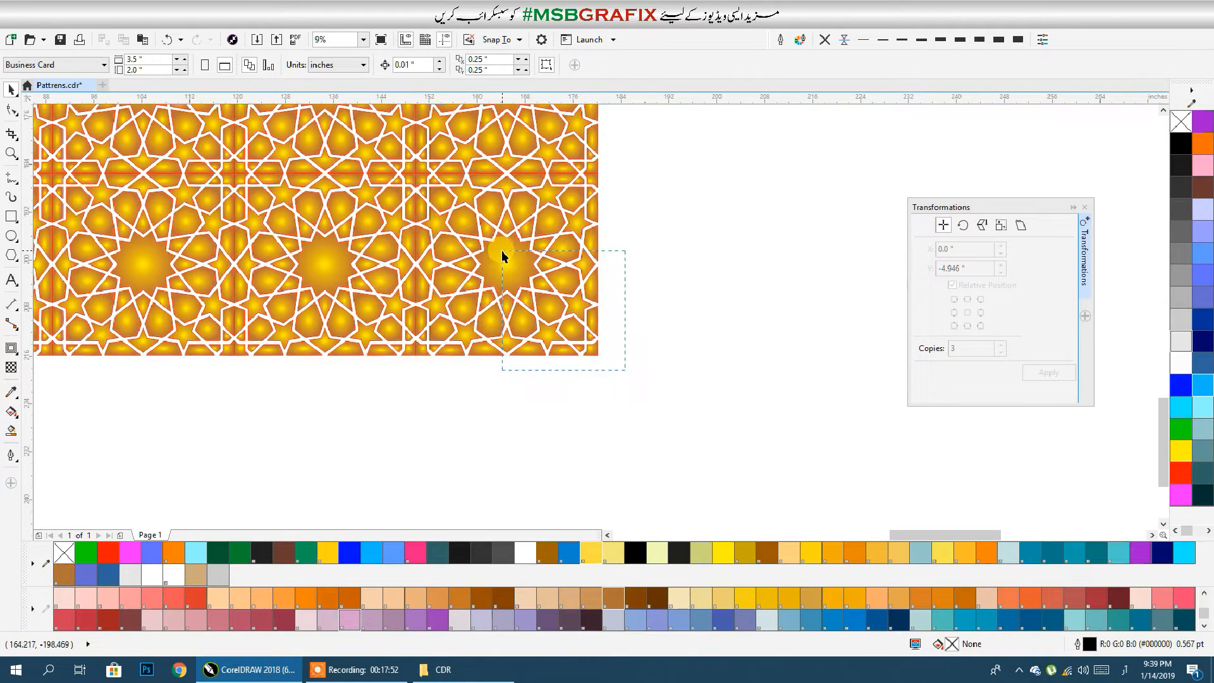
{"action": "left_click_drag", "start_coordinate": [504, 255], "coordinate": [504, 256]}
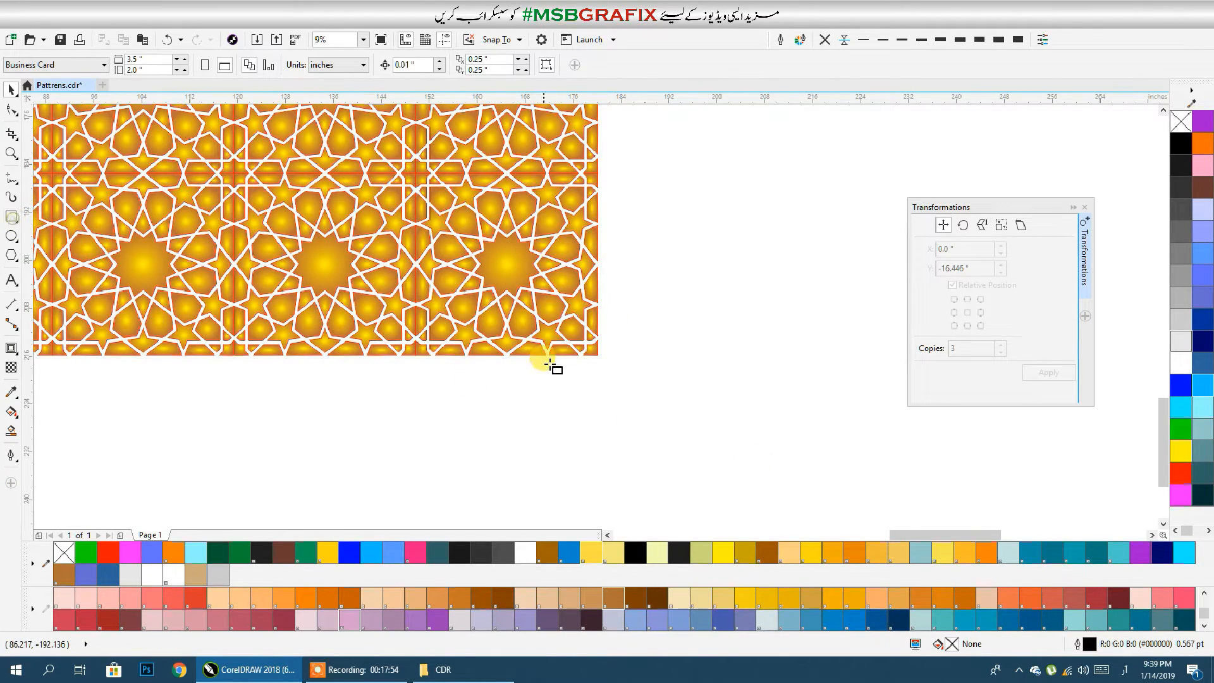
{"action": "left_click_drag", "start_coordinate": [597, 356], "coordinate": [506, 264]}
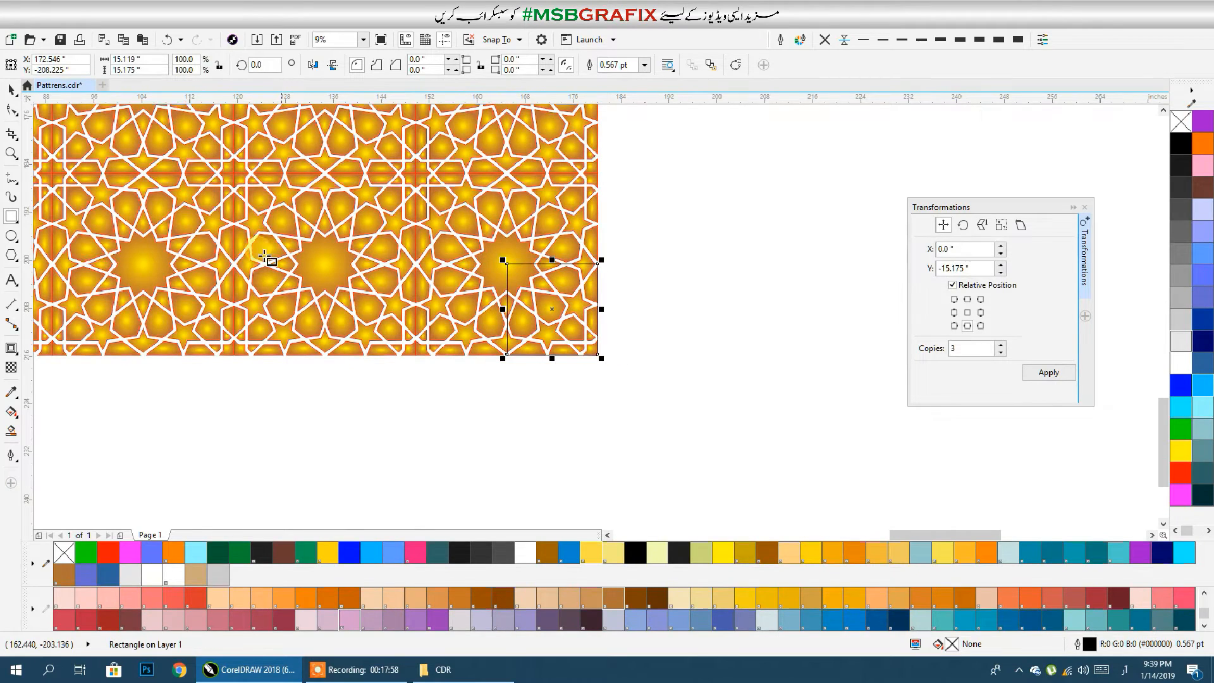
{"action": "left_click", "coordinate": [11, 89]}
Create filled shapes from all lattice cells inside the rectangle with the Smart Fill tool.
{"action": "scroll", "coordinate": [568, 320], "scroll_direction": "up", "scroll_amount": 3}
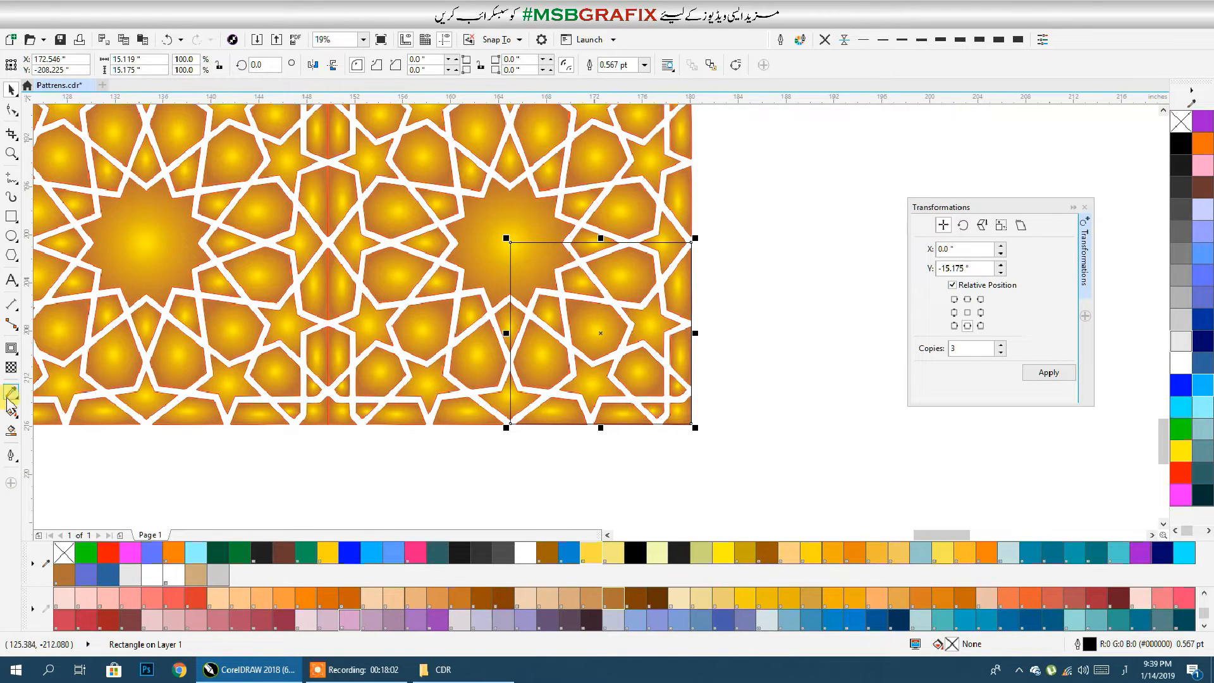
{"action": "left_click", "coordinate": [11, 430]}
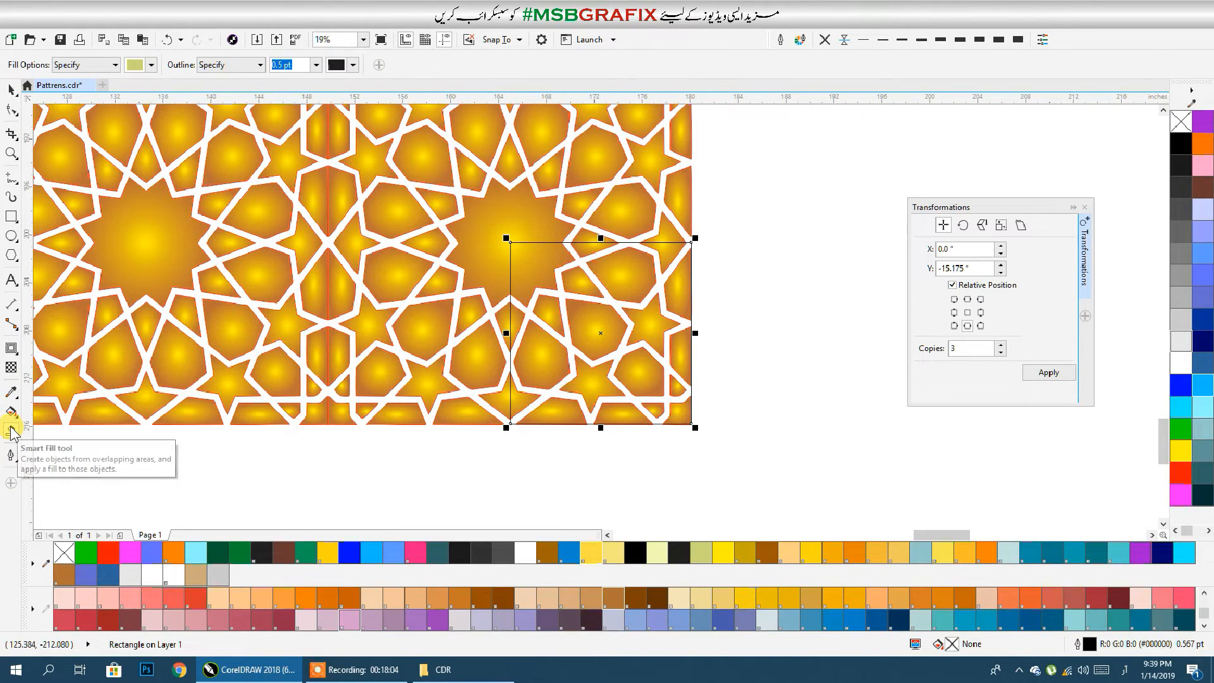
{"action": "left_click", "coordinate": [683, 358]}
{"action": "left_click", "coordinate": [678, 273]}
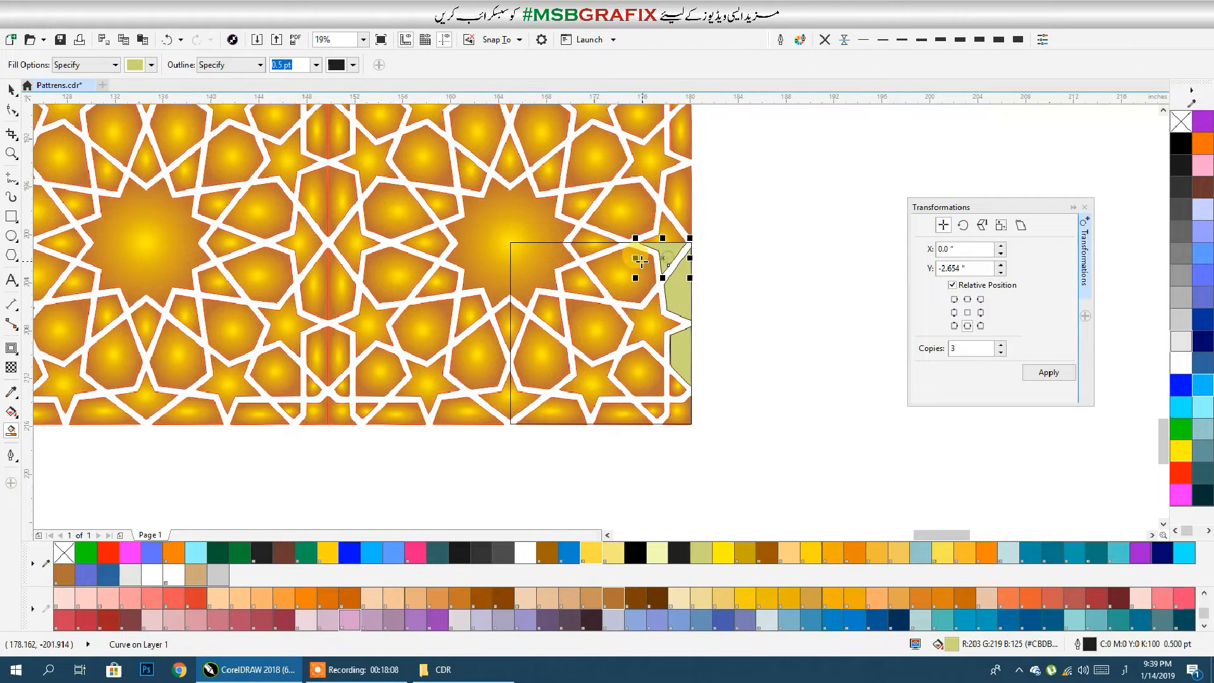
{"action": "left_click", "coordinate": [637, 263]}
{"action": "left_click", "coordinate": [606, 250]}
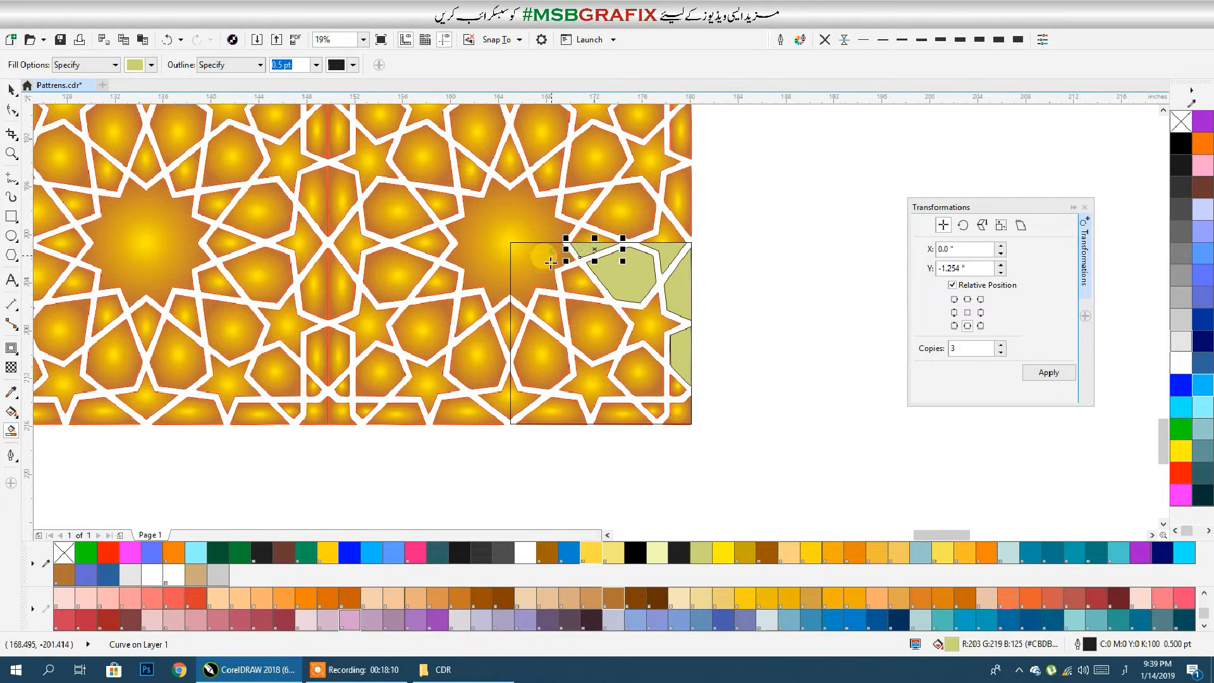
{"action": "left_click", "coordinate": [535, 262]}
{"action": "left_click", "coordinate": [546, 308]}
{"action": "left_click", "coordinate": [583, 288]}
{"action": "left_click", "coordinate": [594, 330]}
{"action": "left_click", "coordinate": [648, 320]}
{"action": "left_click", "coordinate": [643, 372]}
{"action": "left_click", "coordinate": [675, 392]}
{"action": "left_click", "coordinate": [678, 411]}
{"action": "left_click", "coordinate": [655, 409]}
{"action": "left_click", "coordinate": [623, 413]}
{"action": "left_click", "coordinate": [567, 416]}
{"action": "left_click", "coordinate": [591, 383]}
{"action": "left_click", "coordinate": [540, 345]}
{"action": "left_click", "coordinate": [528, 397]}
{"action": "left_click", "coordinate": [514, 312]}
{"action": "left_click", "coordinate": [12, 90]}
{"action": "left_click", "coordinate": [730, 303]}
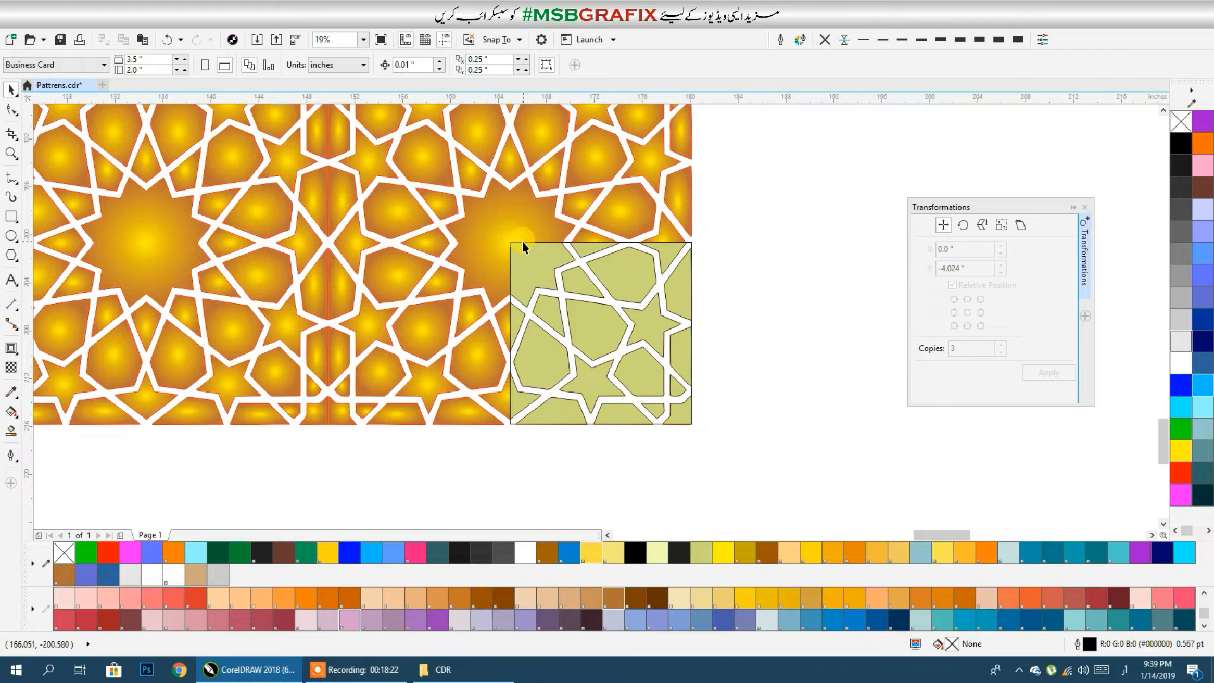
Select all the Smart Fill pieces in the quarter tile and fill them with PANTONE 103 C.
{"action": "left_click_drag", "start_coordinate": [522, 247], "coordinate": [734, 191]}
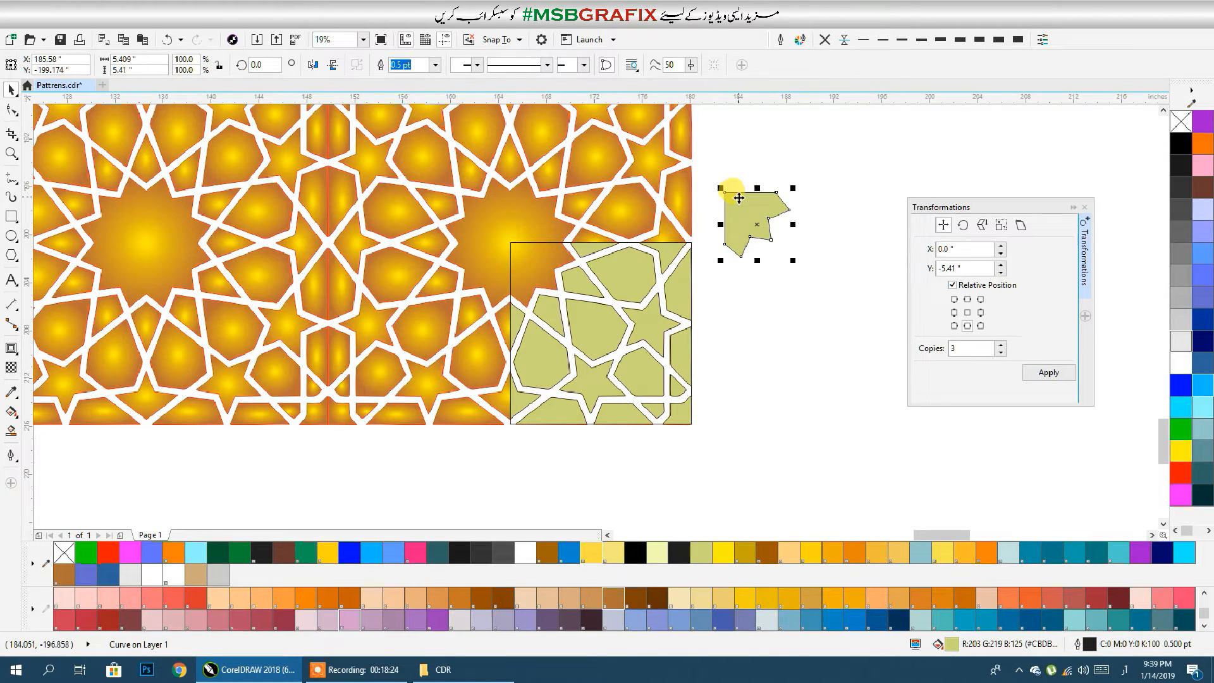
{"action": "key", "text": "ctrl+z"}
{"action": "left_click", "coordinate": [587, 249], "text": "shift"}
{"action": "left_click", "coordinate": [622, 266], "text": "shift"}
{"action": "left_click", "coordinate": [673, 248], "text": "shift"}
{"action": "left_click", "coordinate": [654, 323], "text": "shift"}
{"action": "left_click", "coordinate": [670, 357], "text": "shift"}
{"action": "left_click", "coordinate": [674, 390], "text": "shift"}
{"action": "left_click", "coordinate": [674, 390], "text": "shift"}
{"action": "left_click", "coordinate": [681, 419], "text": "shift"}
{"action": "left_click", "coordinate": [658, 413], "text": "shift"}
{"action": "left_click", "coordinate": [645, 385], "text": "shift"}
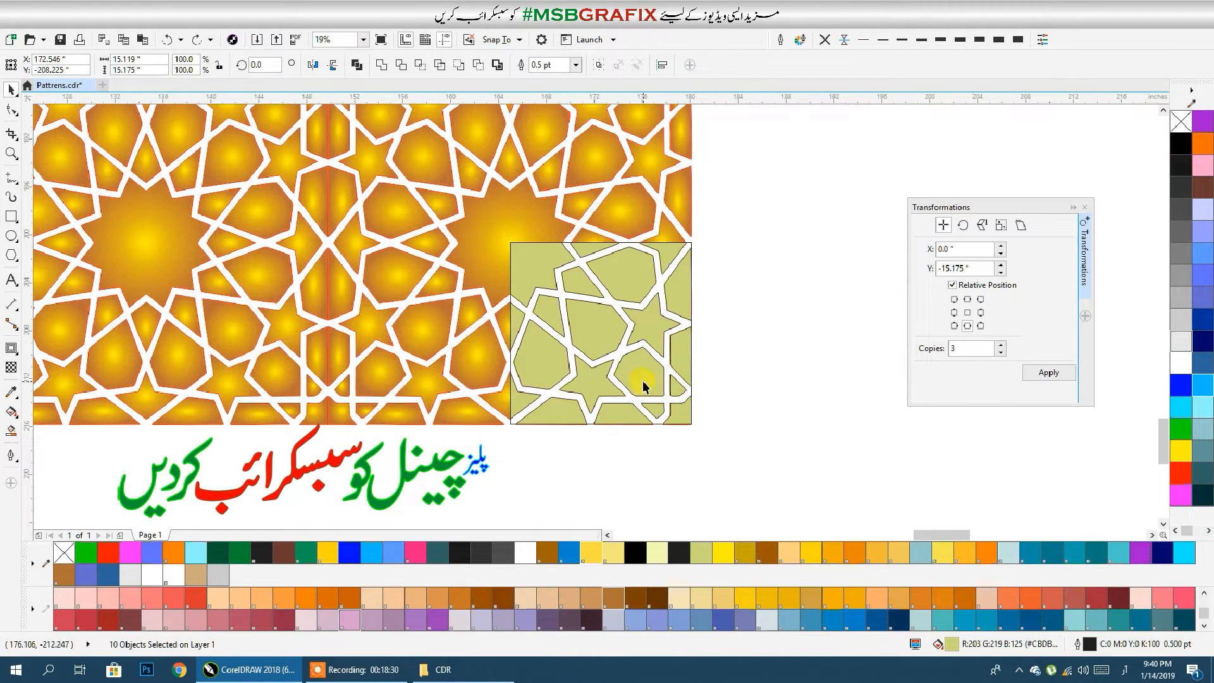
{"action": "left_click", "coordinate": [604, 385], "text": "shift"}
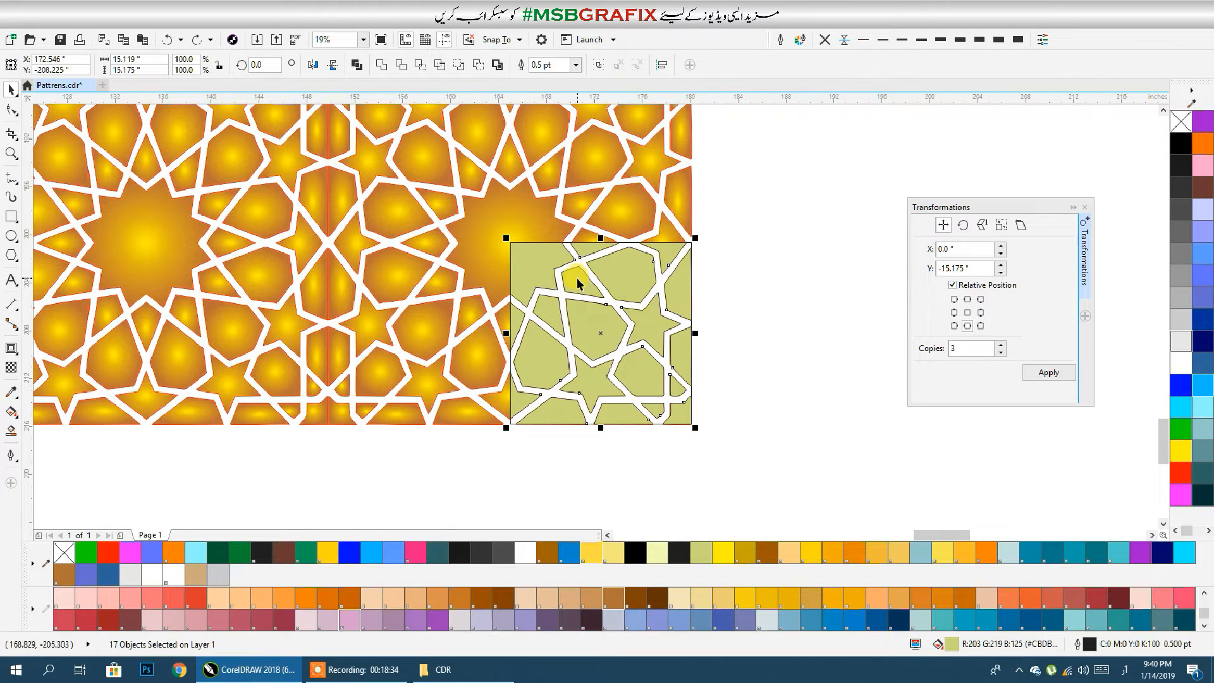
{"action": "left_click", "coordinate": [519, 318], "text": "shift"}
{"action": "left_click", "coordinate": [745, 552]}
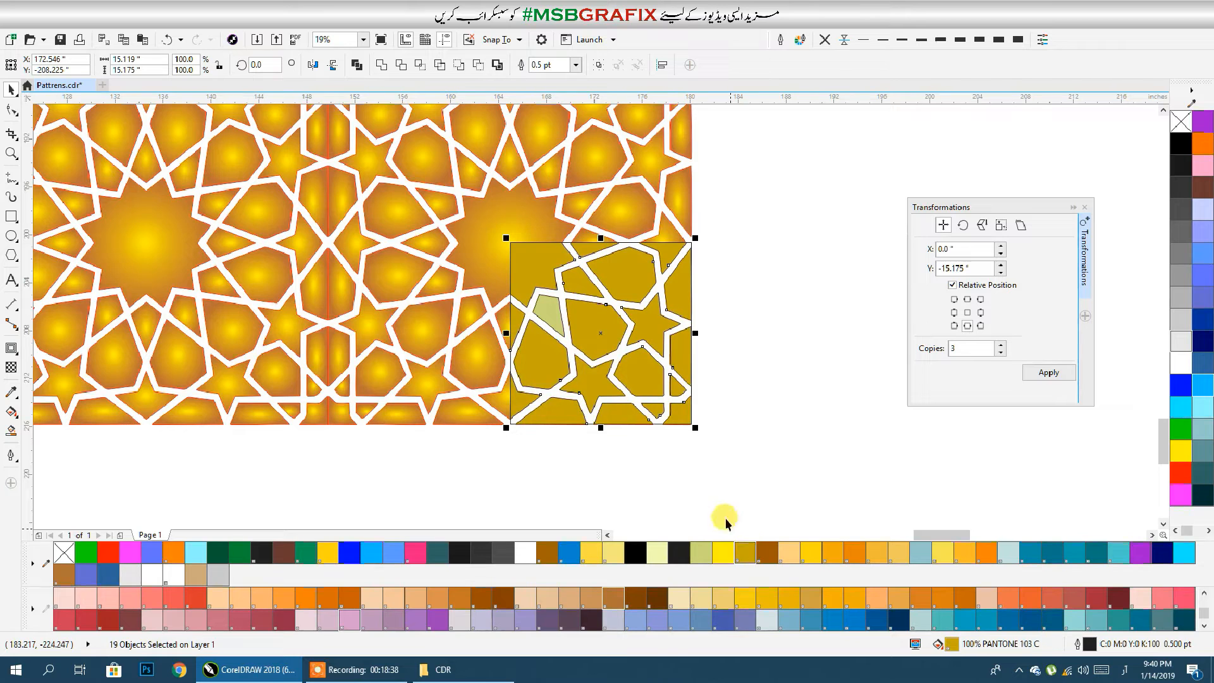
{"action": "left_click", "coordinate": [558, 319], "text": "shift"}
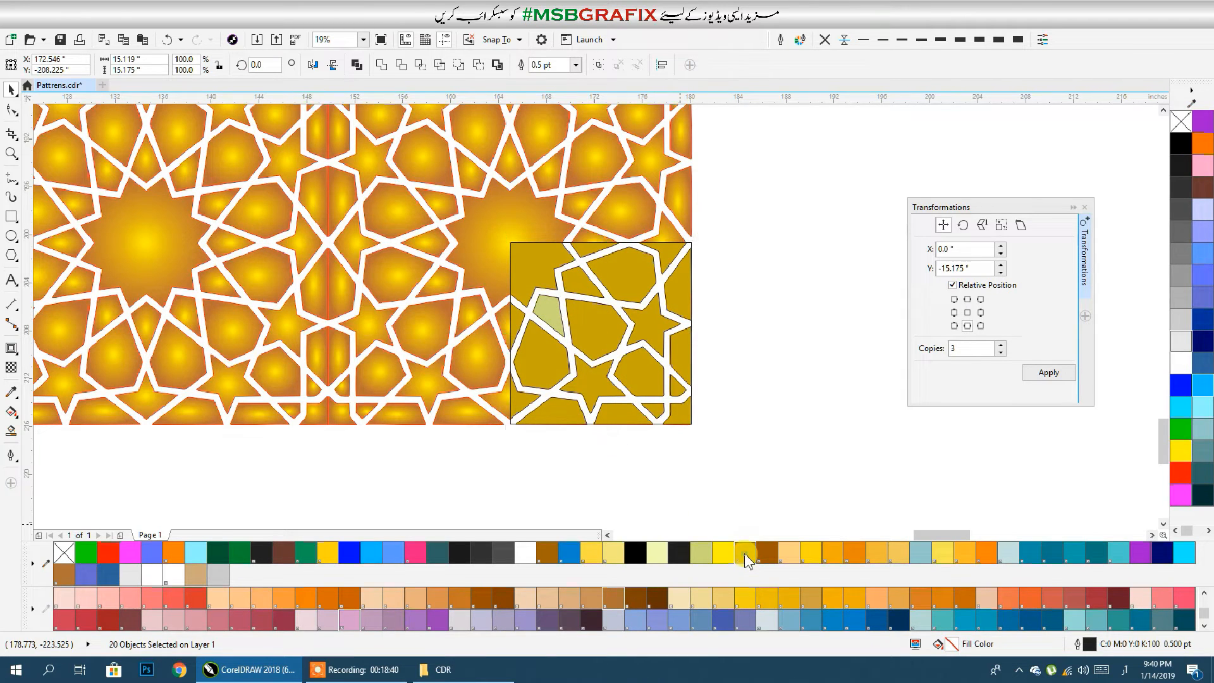
Move the filled pieces to empty space below the swatch and weld them into one tile without an outline.
{"action": "left_click_drag", "start_coordinate": [529, 268], "coordinate": [778, 476]}
{"action": "left_click_drag", "start_coordinate": [808, 428], "coordinate": [630, 225]}
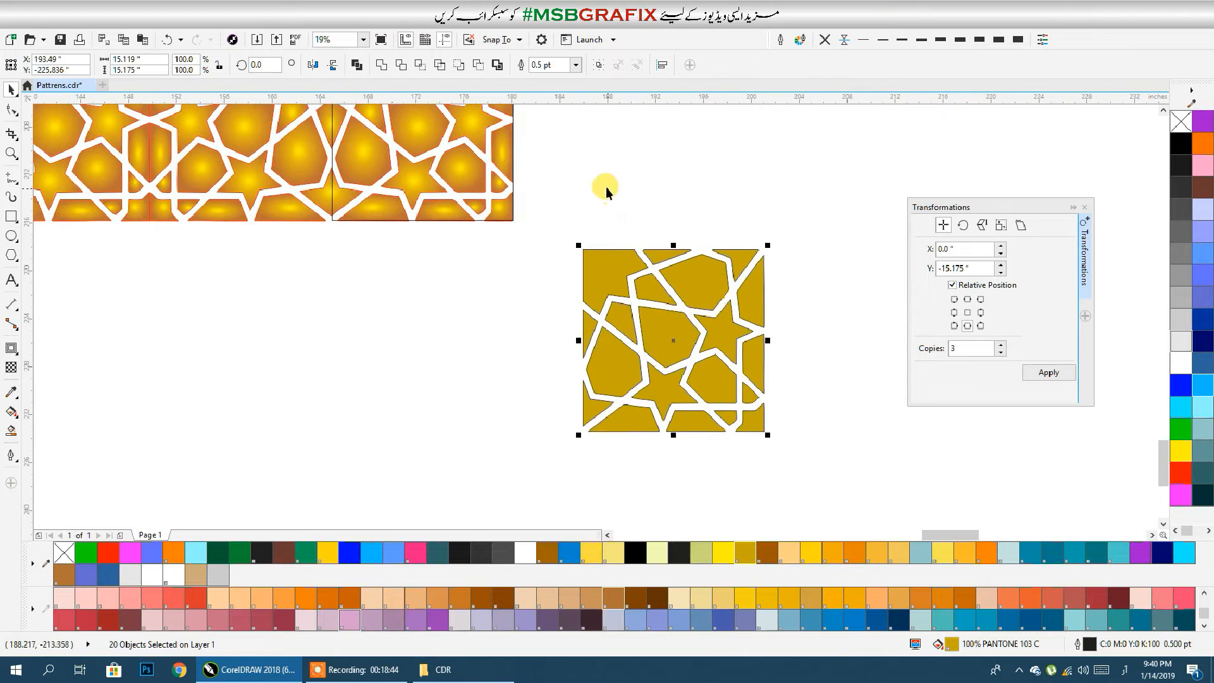
{"action": "left_click", "coordinate": [384, 62]}
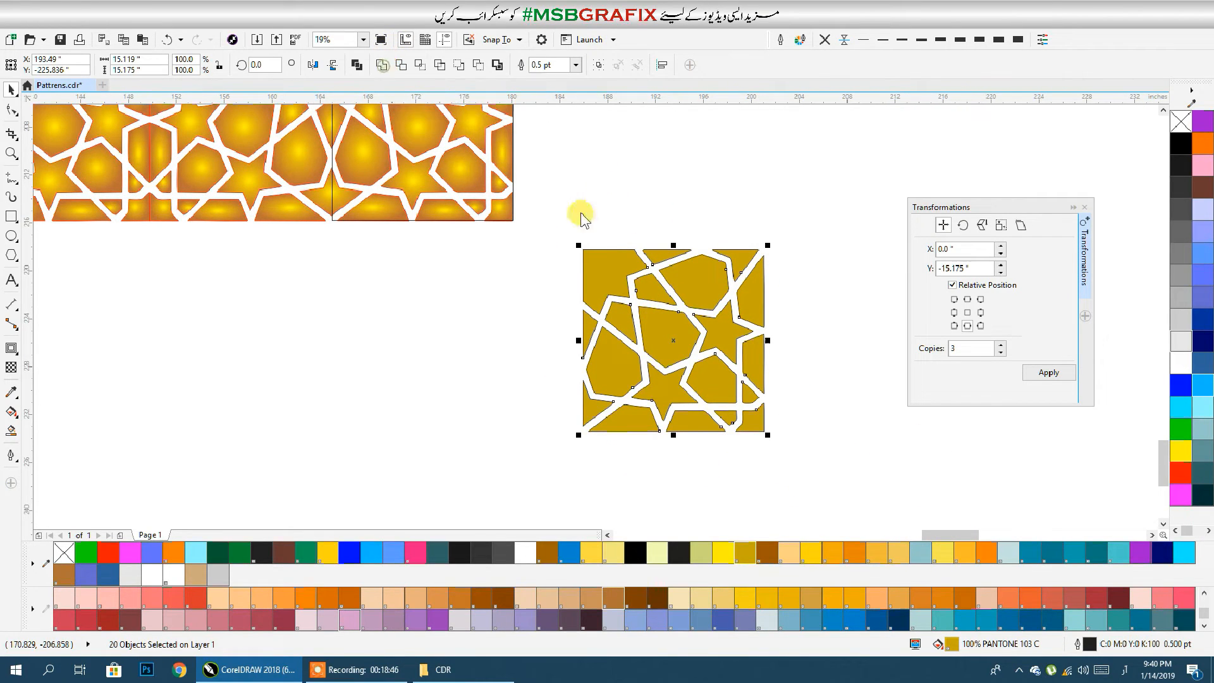
{"action": "left_click", "coordinate": [826, 39]}
{"action": "scroll", "coordinate": [727, 266], "scroll_direction": "down", "scroll_amount": 2}
{"action": "left_click_drag", "start_coordinate": [585, 304], "coordinate": [723, 475]}
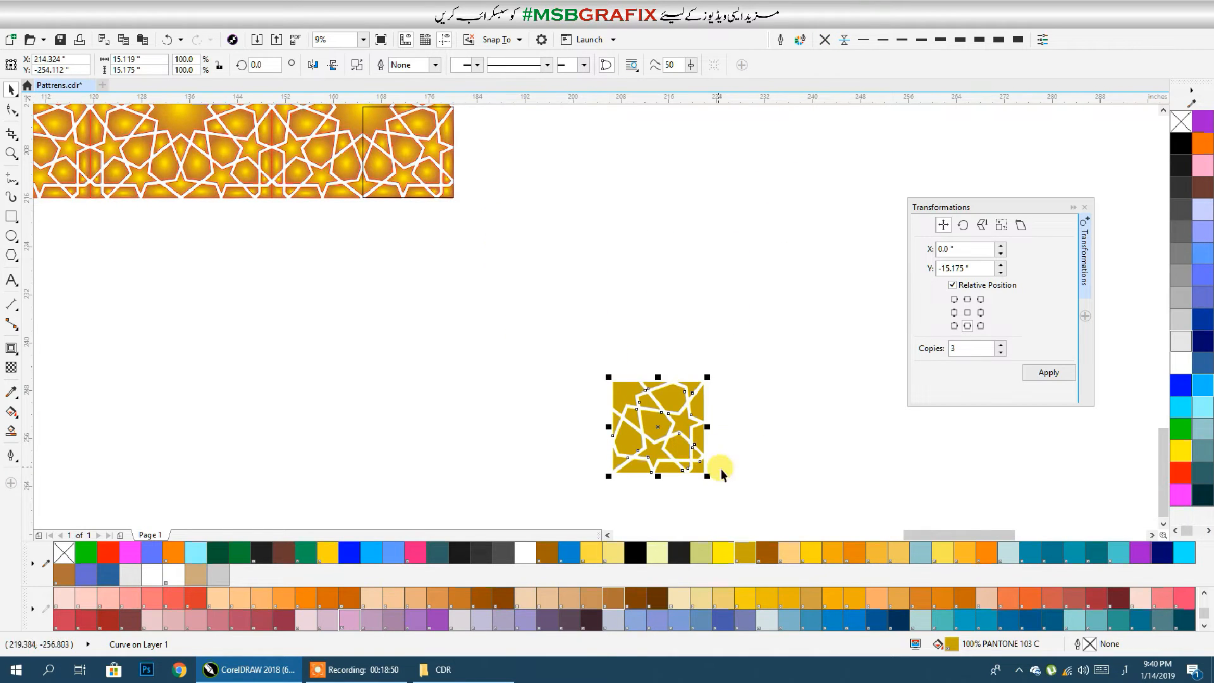
Delete the leftover guide rectangle from the corner of the orange star lattice.
{"action": "left_click", "coordinate": [783, 425]}
{"action": "left_click", "coordinate": [684, 446]}
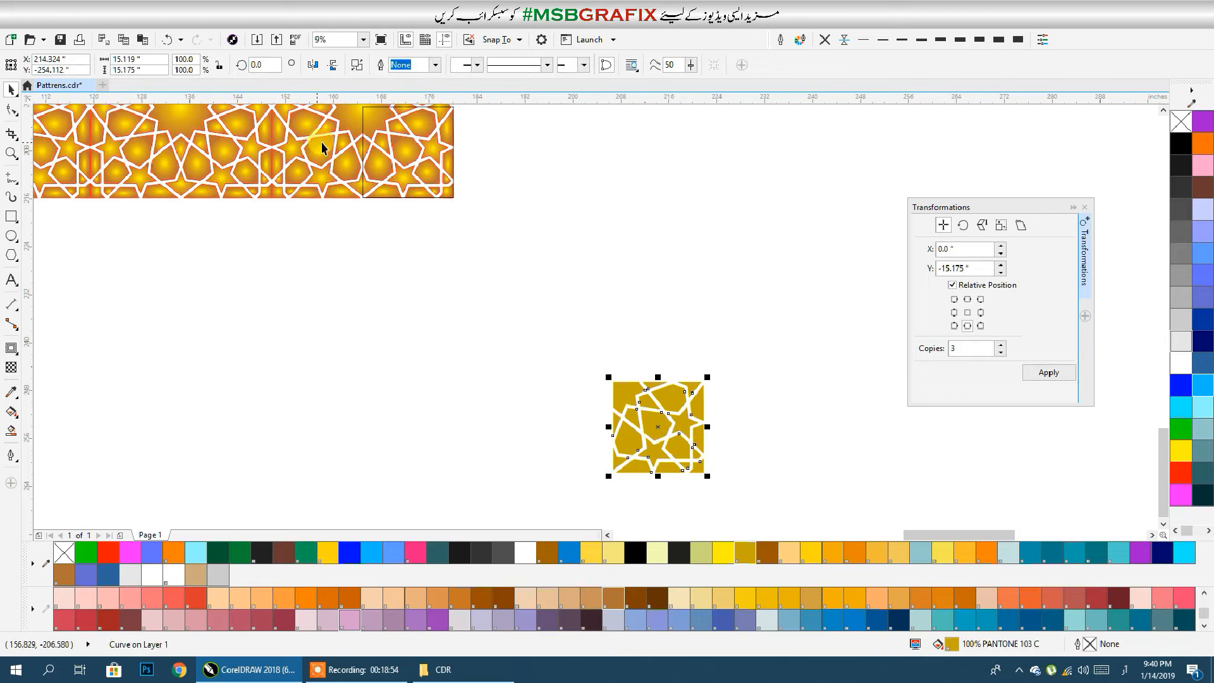
{"action": "left_click_drag", "start_coordinate": [364, 127], "coordinate": [649, 311]}
{"action": "key", "text": "Delete"}
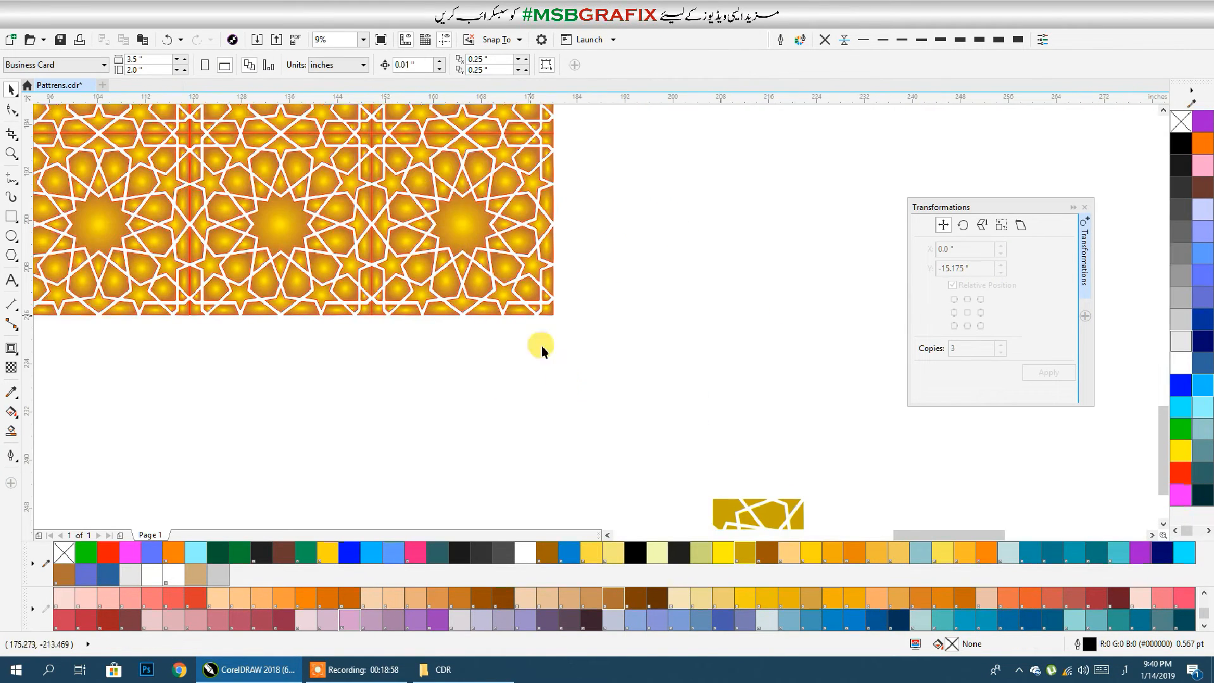
Move the welded quarter tile farther down and to the right and fill it with red.
{"action": "left_click_drag", "start_coordinate": [708, 486], "coordinate": [615, 186]}
{"action": "left_click_drag", "start_coordinate": [668, 248], "coordinate": [734, 377]}
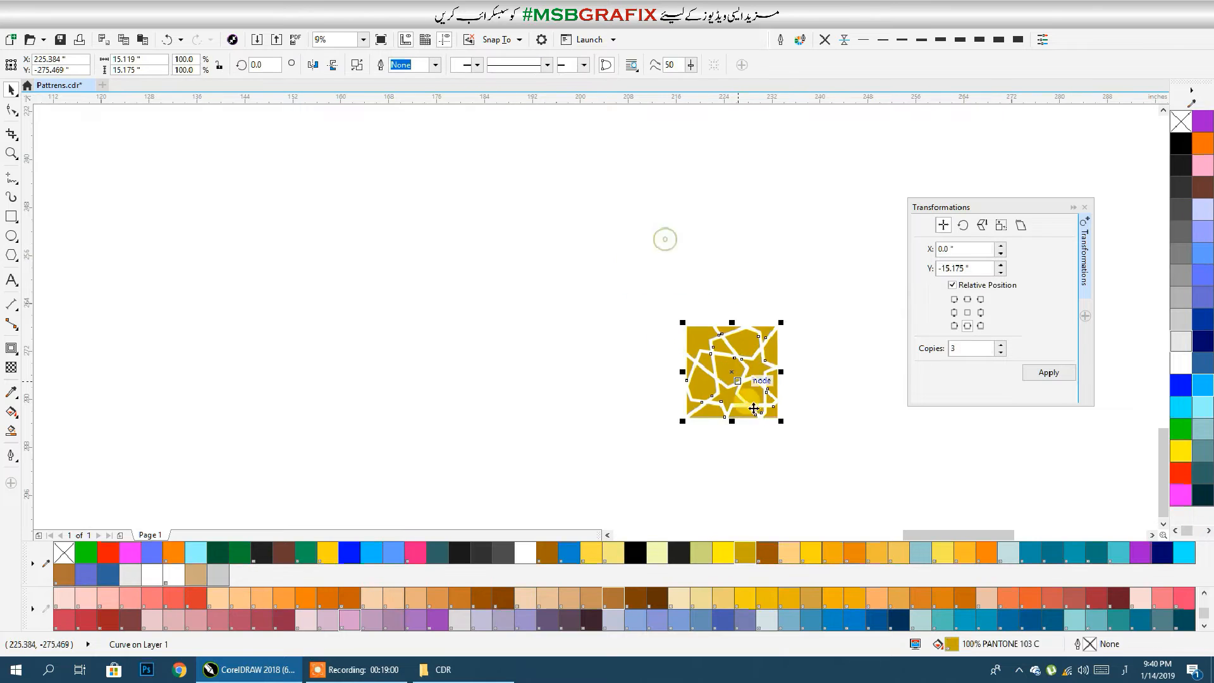
{"action": "left_click", "coordinate": [943, 553]}
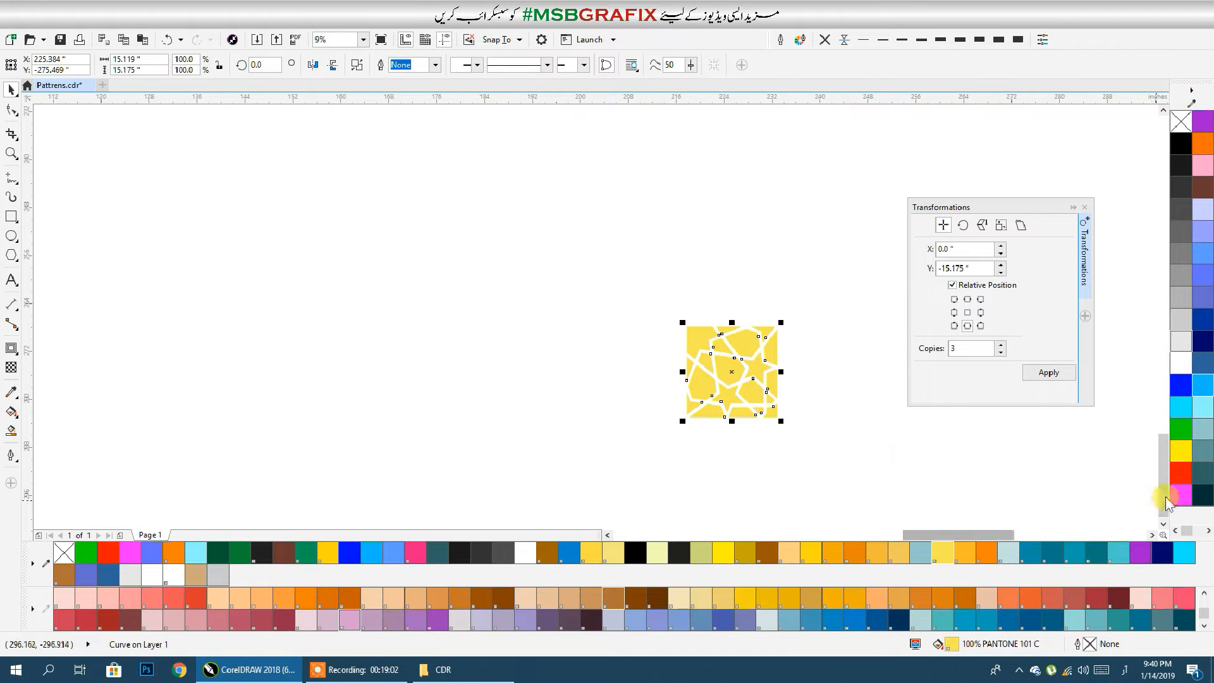
{"action": "left_click", "coordinate": [1181, 473]}
Create one copy of the red tile directly above it with a vertical offset of 15.175 inches.
{"action": "left_click", "coordinate": [968, 300]}
{"action": "double_click", "coordinate": [972, 349]}
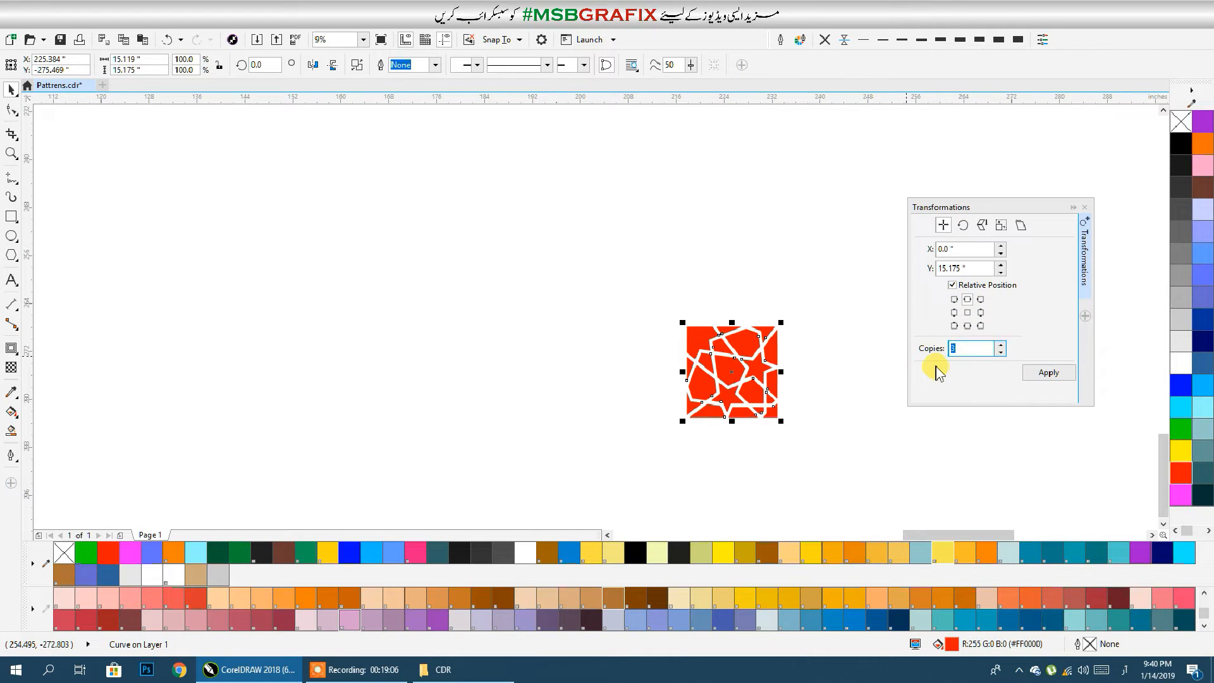
{"action": "left_click", "coordinate": [1048, 372]}
Create one copy of the red tile pair to its left with a -15.119-inch horizontal offset and close the transformation settings.
{"action": "left_click_drag", "start_coordinate": [805, 212], "coordinate": [694, 475]}
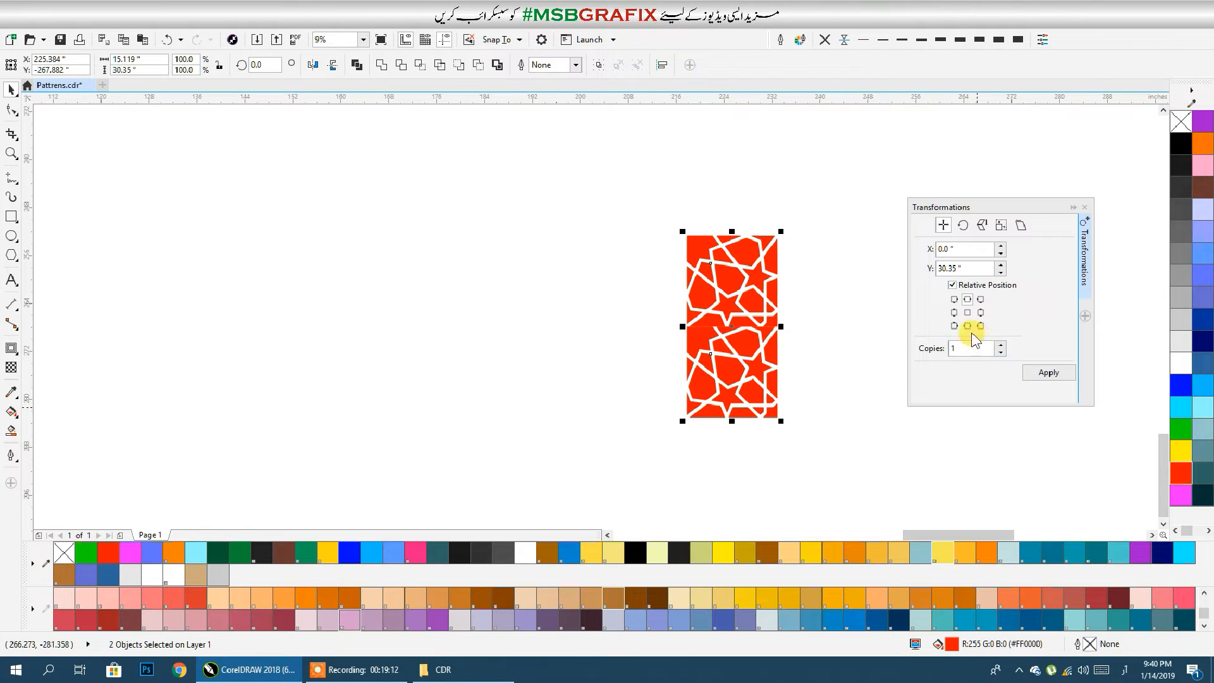
{"action": "left_click", "coordinate": [954, 313]}
{"action": "left_click", "coordinate": [1050, 373]}
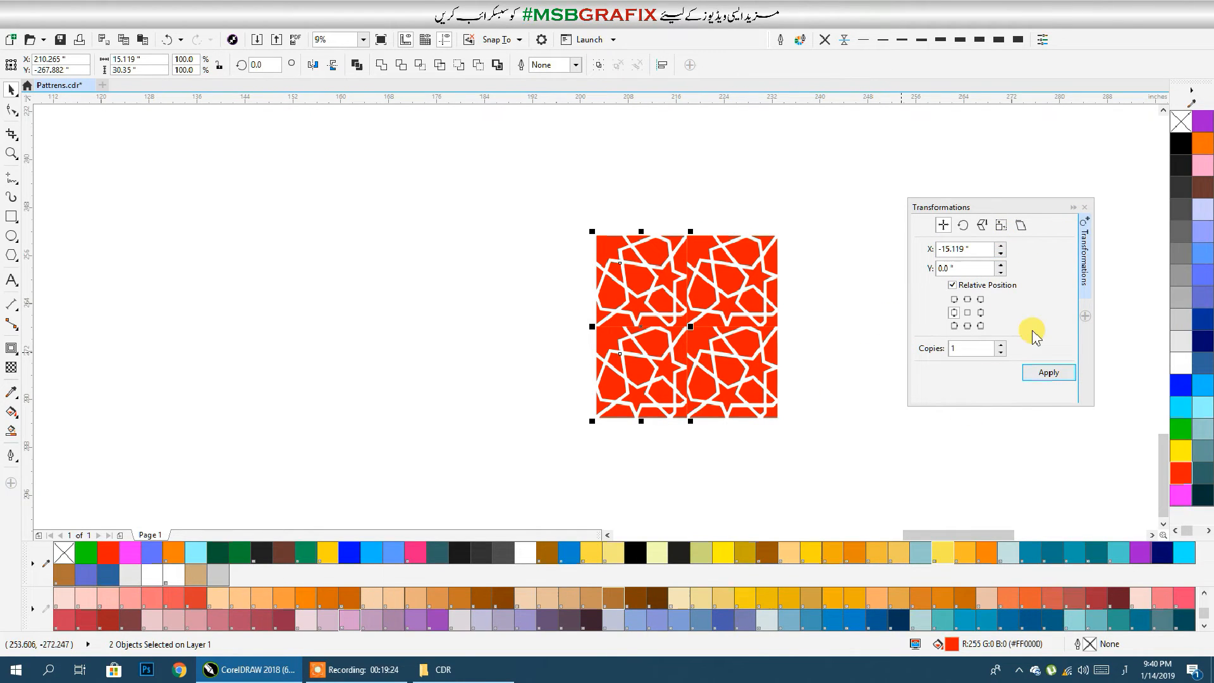
{"action": "left_click", "coordinate": [1085, 208]}
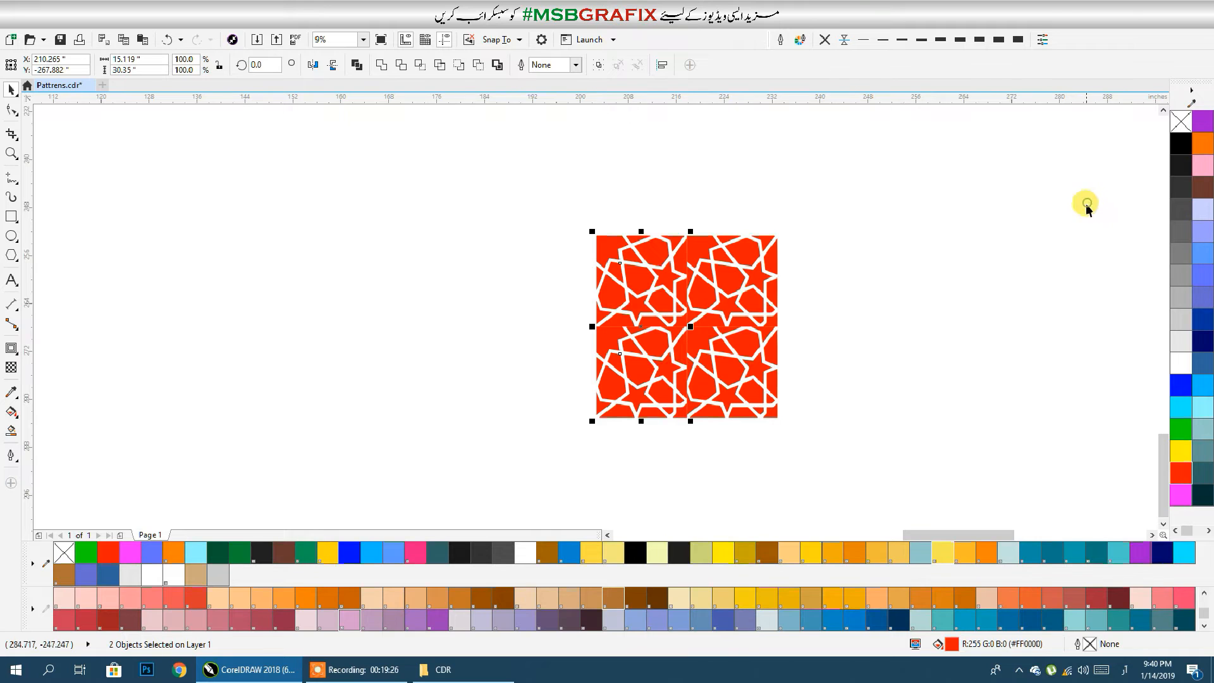
Copy a red tile to the right of the swatch as a stacked two-tile column filled with PANTONE 136 C.
{"action": "left_click_drag", "start_coordinate": [721, 457], "coordinate": [559, 468]}
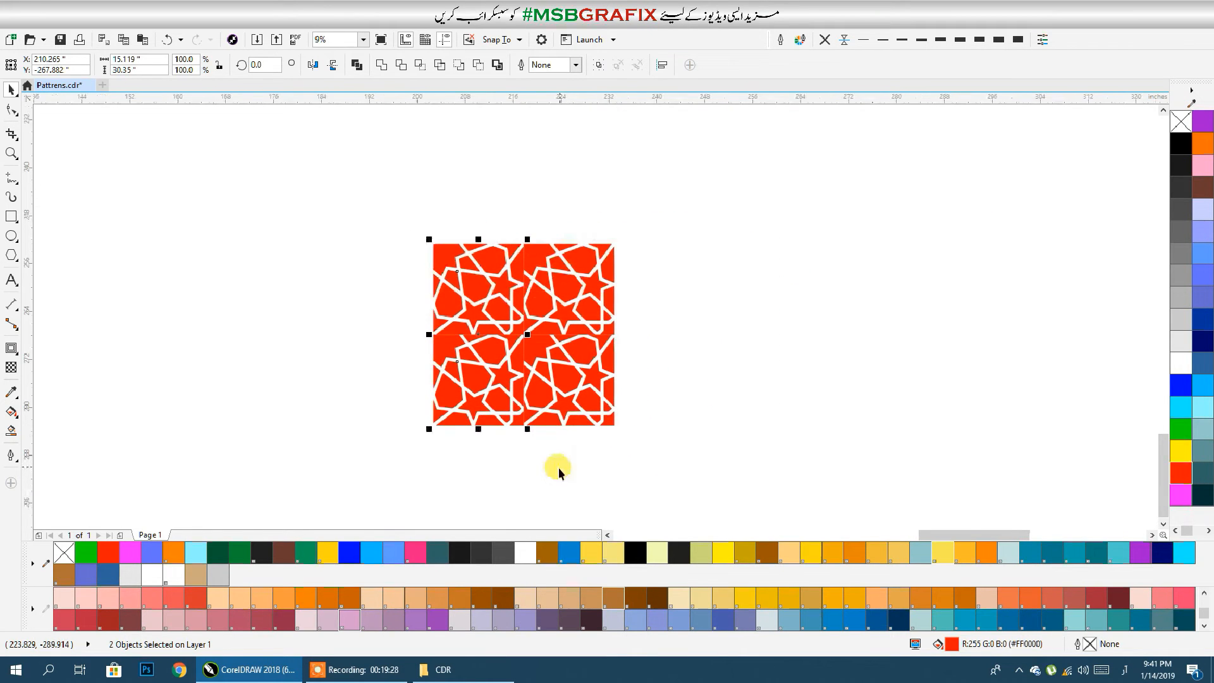
{"action": "left_click", "coordinate": [557, 468]}
{"action": "left_click", "coordinate": [564, 419]}
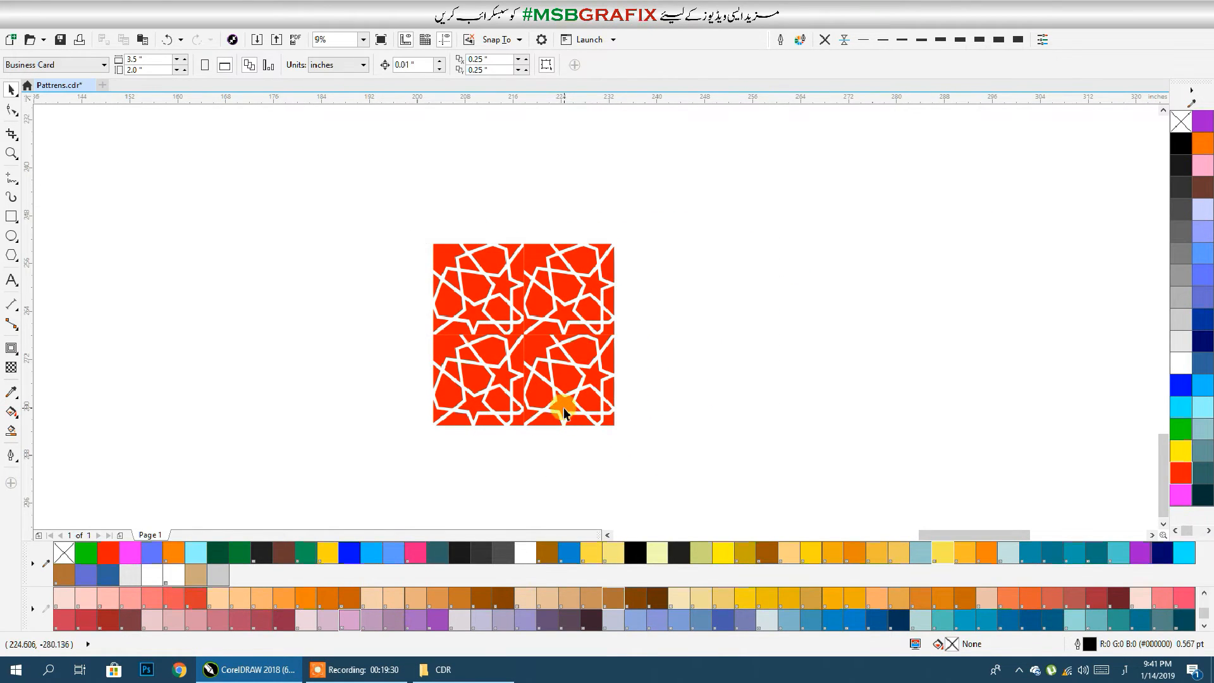
{"action": "left_click_drag", "start_coordinate": [575, 401], "coordinate": [853, 345]}
{"action": "left_click", "coordinate": [964, 553]}
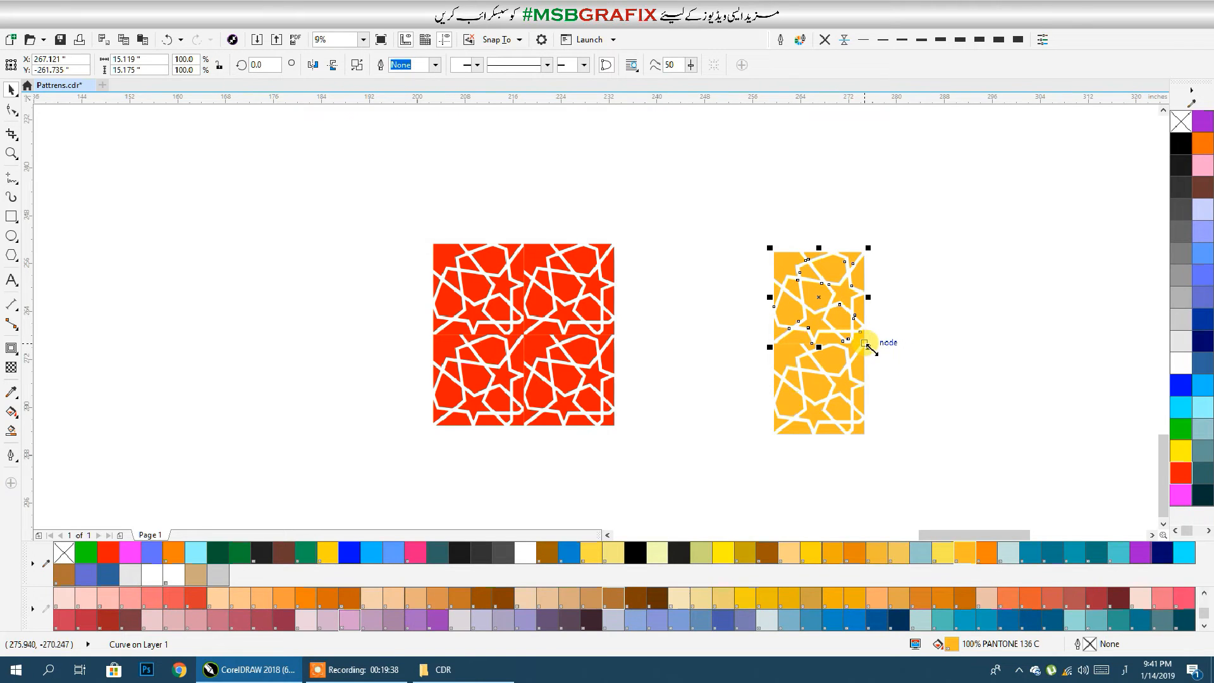
{"action": "key", "text": "ctrl+r"}
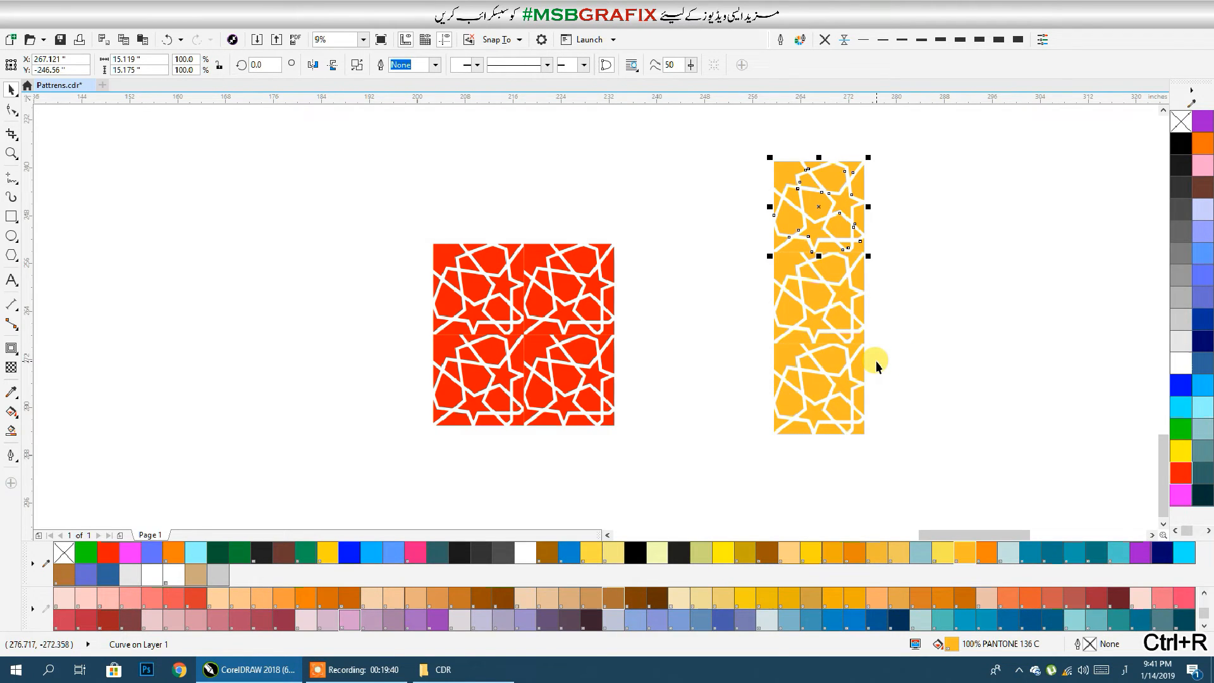
{"action": "key", "text": "Delete"}
Mirror the column's upper tile vertically against the lower one and select both tiles.
{"action": "left_click", "coordinate": [837, 328]}
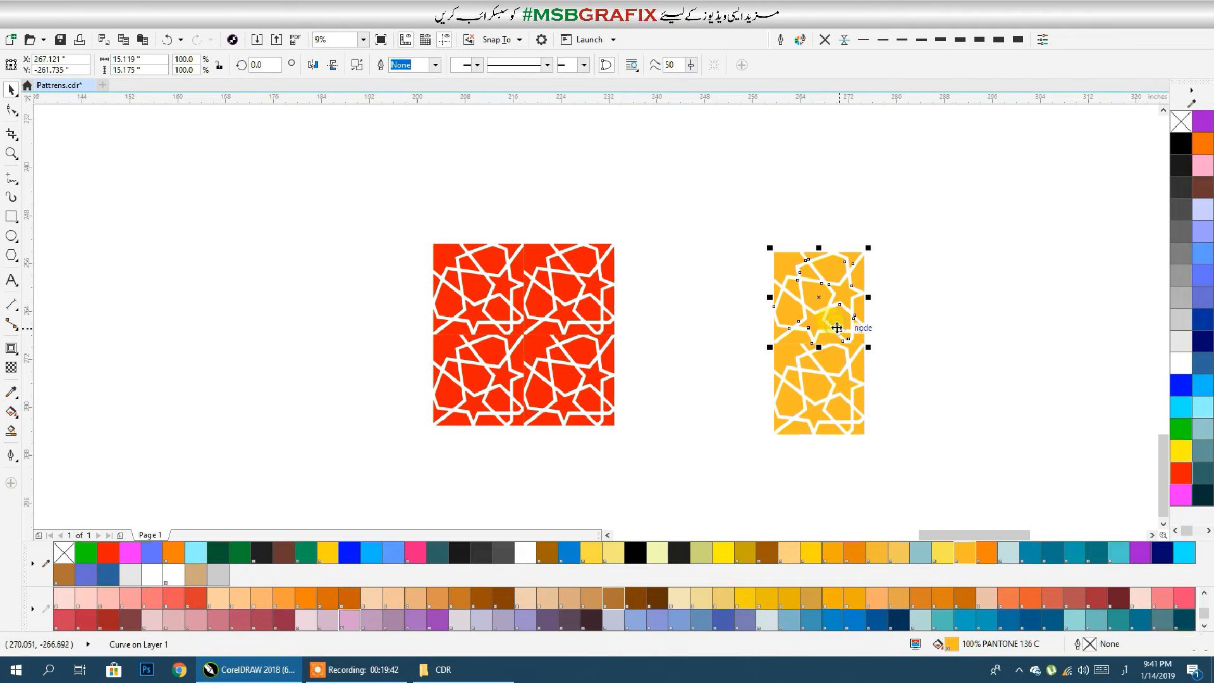
{"action": "left_click_drag", "start_coordinate": [836, 328], "coordinate": [678, 330]}
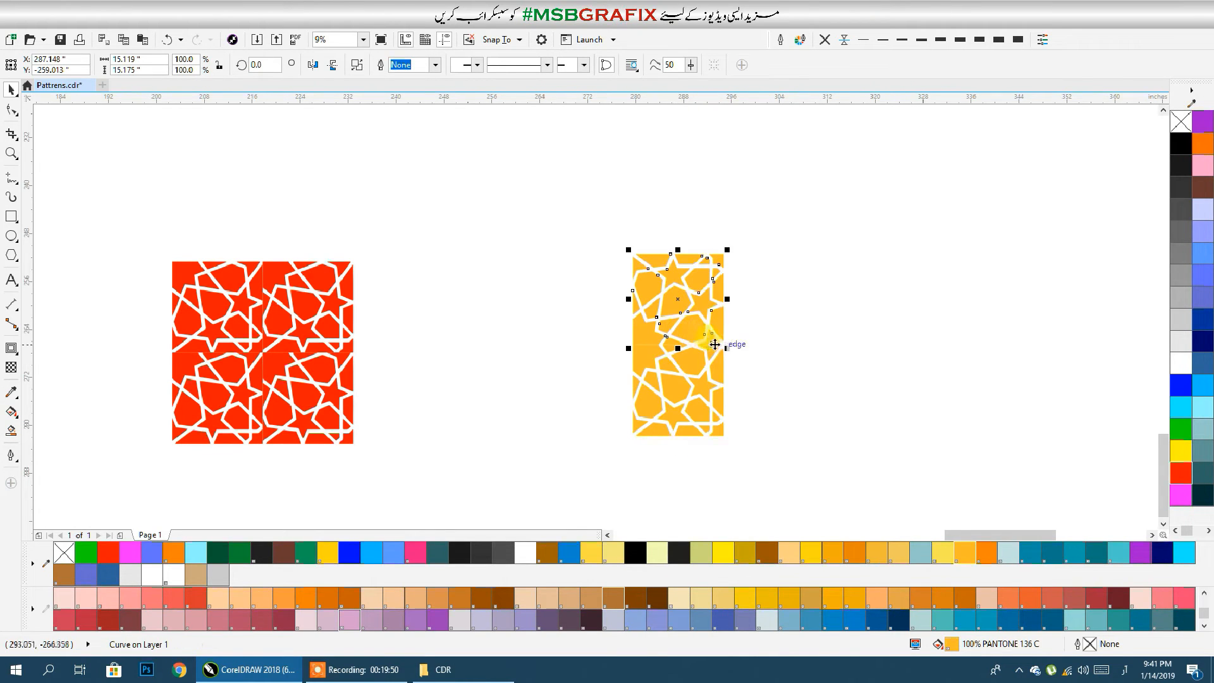
{"action": "left_click_drag", "start_coordinate": [616, 495], "coordinate": [616, 495]}
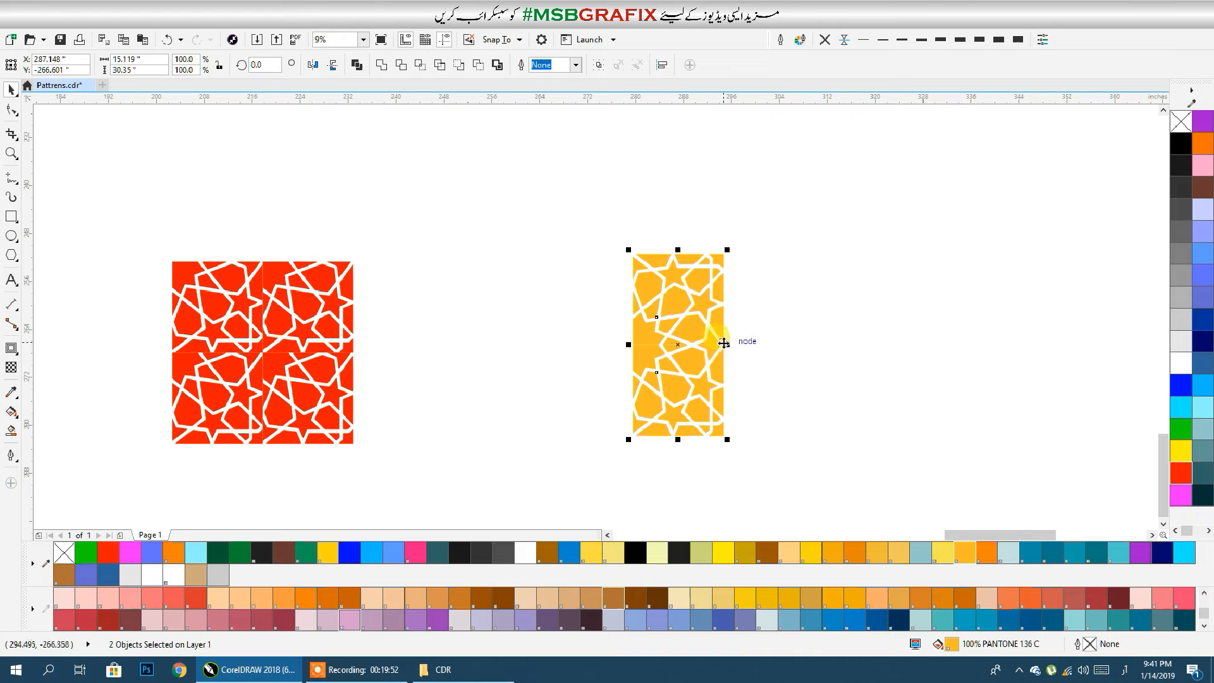
Mirror a copy of the yellow two-tile column horizontally to its left to complete the full star tile, and deselect it.
{"action": "left_click_drag", "start_coordinate": [729, 345], "coordinate": [558, 359]}
{"action": "left_click", "coordinate": [826, 378]}
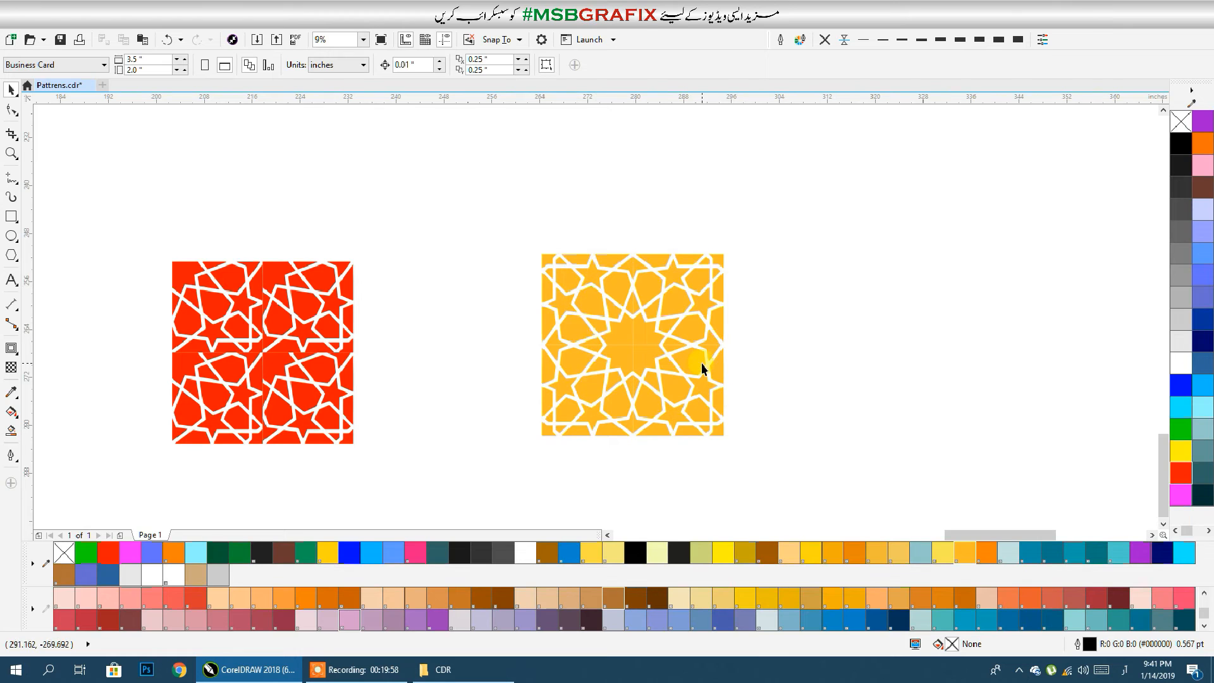
Mirror the upper-right tile of the red four-tile swatch vertically.
{"action": "scroll", "coordinate": [601, 393], "scroll_direction": "left", "scroll_amount": 5}
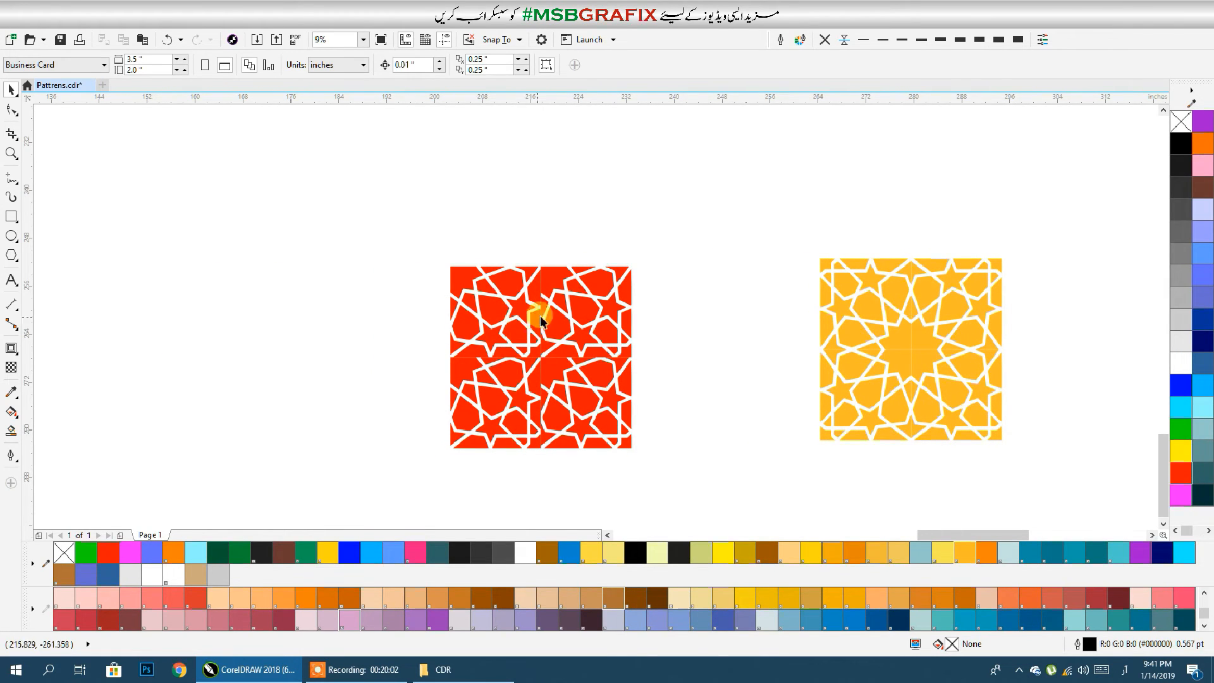
{"action": "left_click", "coordinate": [582, 316]}
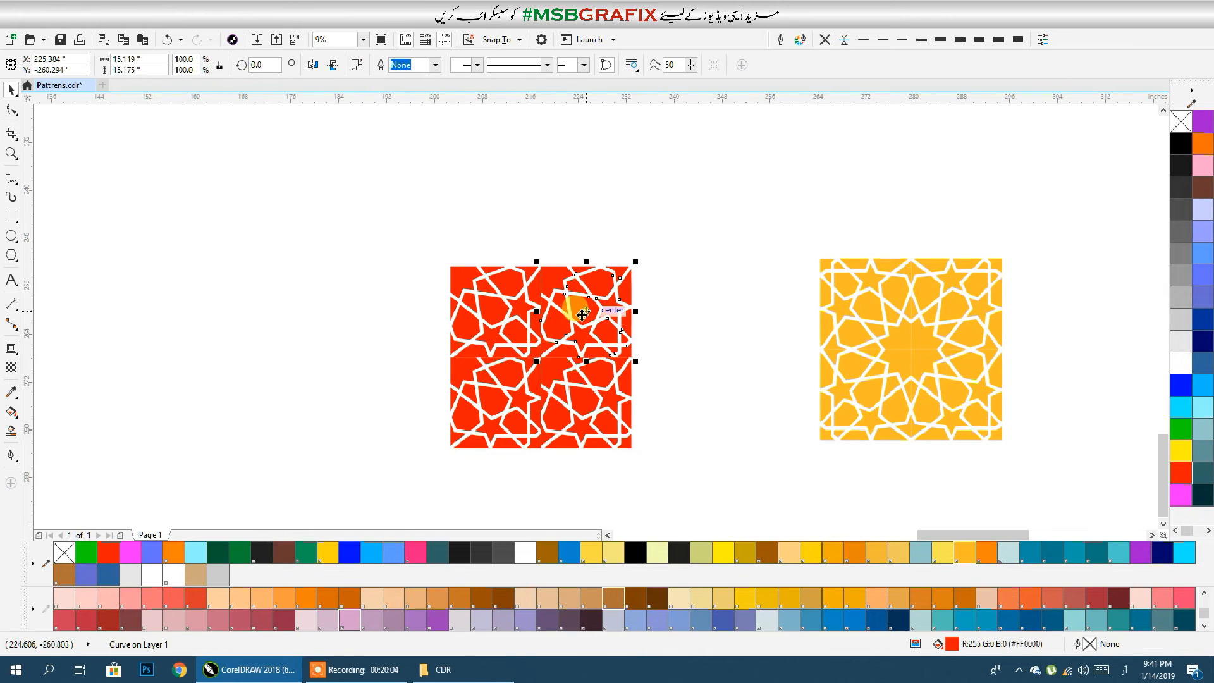
{"action": "left_click", "coordinate": [333, 66]}
{"action": "left_click", "coordinate": [454, 279]}
{"action": "left_click", "coordinate": [312, 65]}
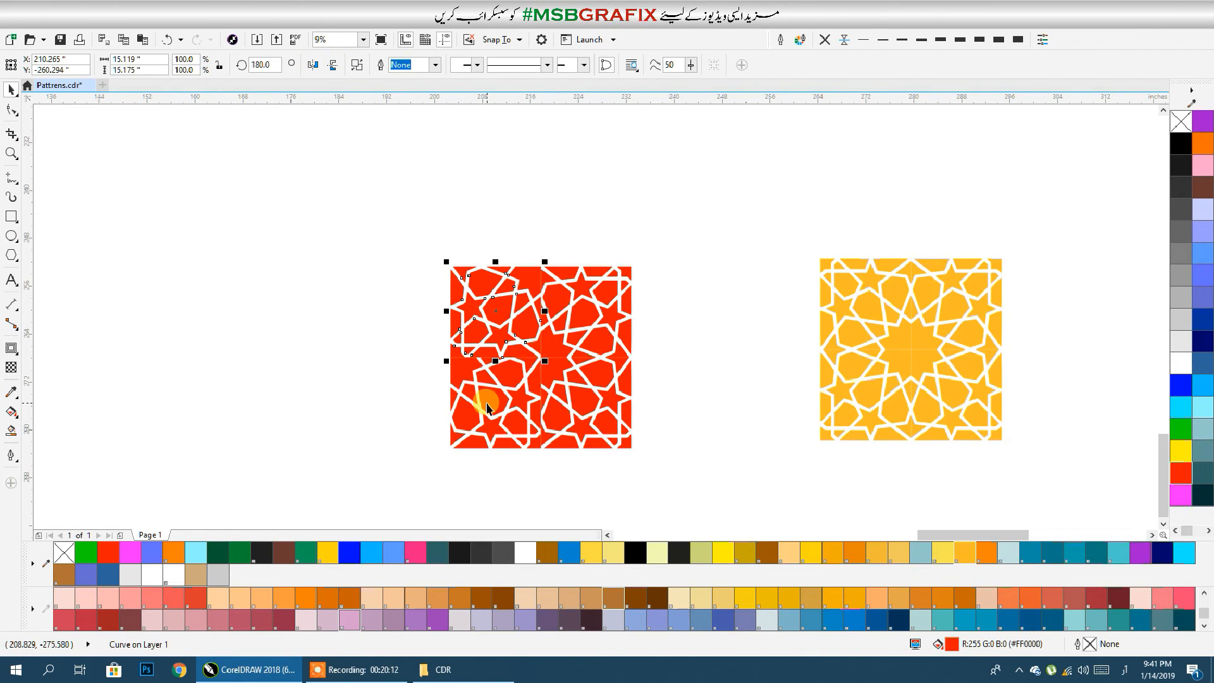
{"action": "left_click", "coordinate": [310, 65]}
Mirror the lower-left tile of the red swatch horizontally and deselect it.
{"action": "left_click", "coordinate": [496, 441]}
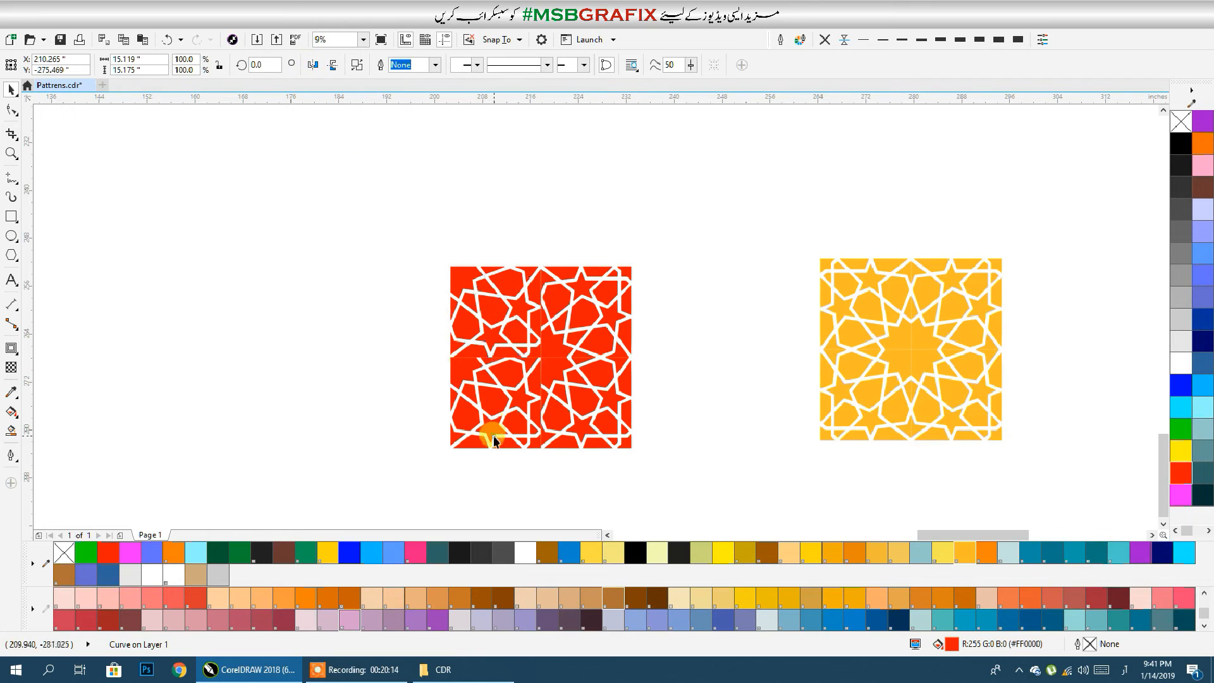
{"action": "left_click", "coordinate": [310, 66]}
{"action": "left_click", "coordinate": [347, 289]}
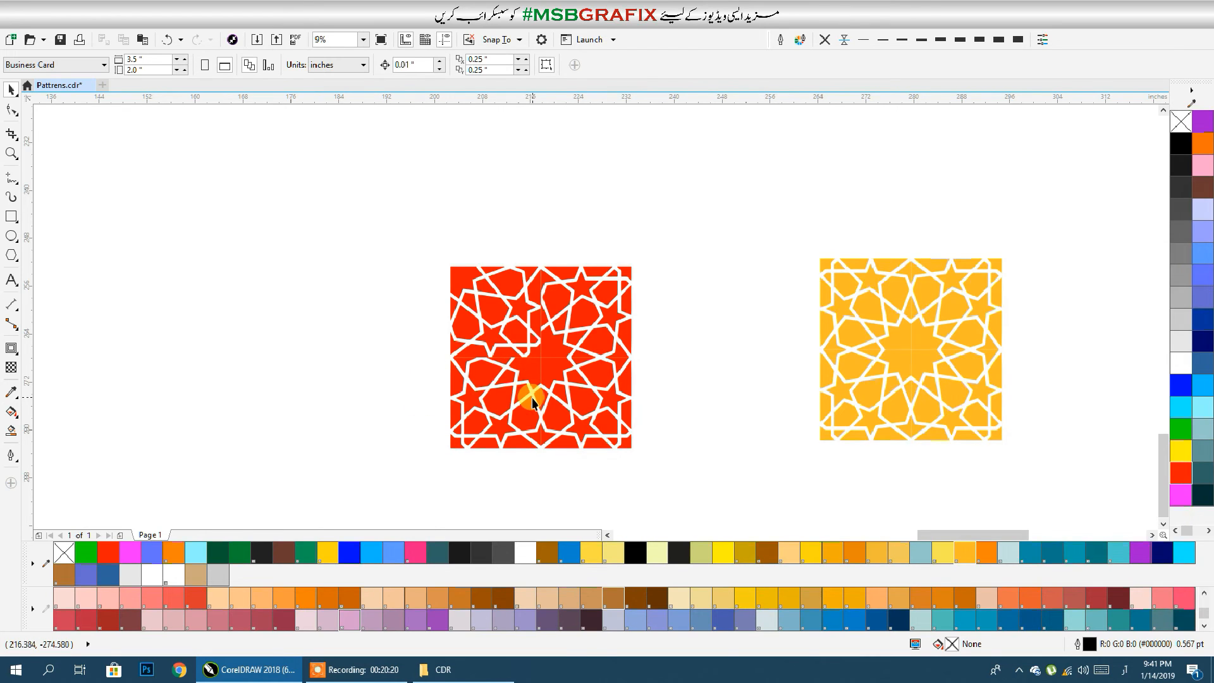
Mirror the upper-left tile of the red swatch both vertically and horizontally to complete the central star.
{"action": "left_click", "coordinate": [515, 344]}
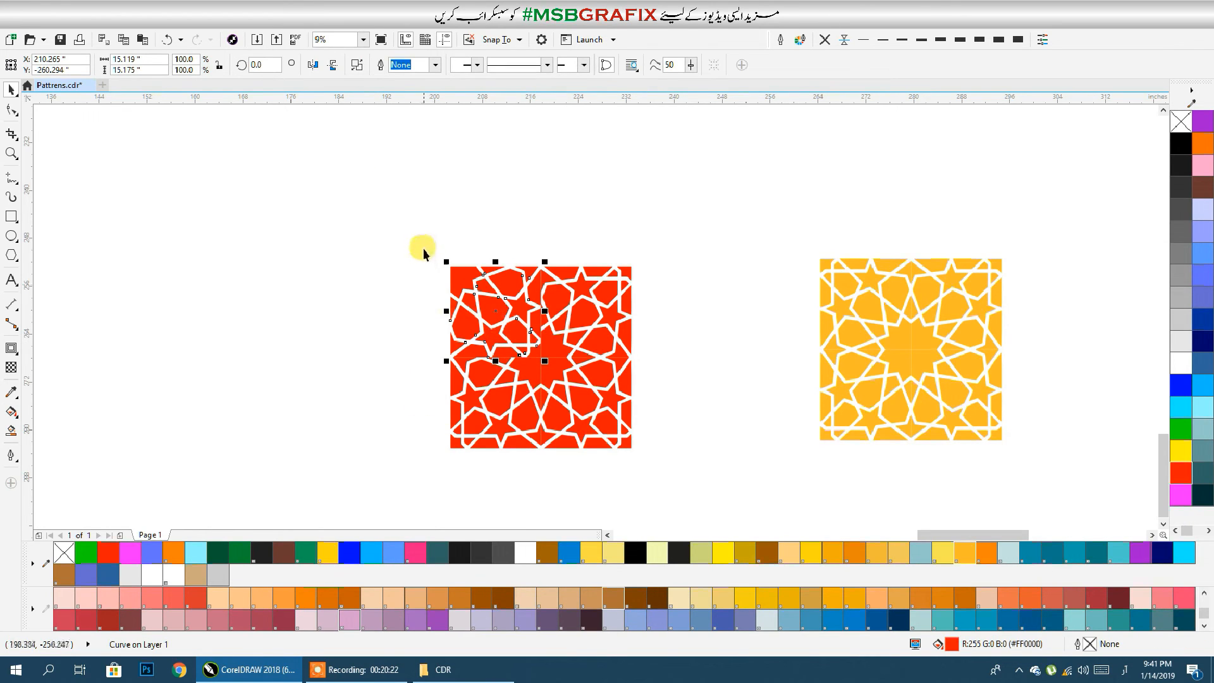
{"action": "left_click", "coordinate": [333, 65]}
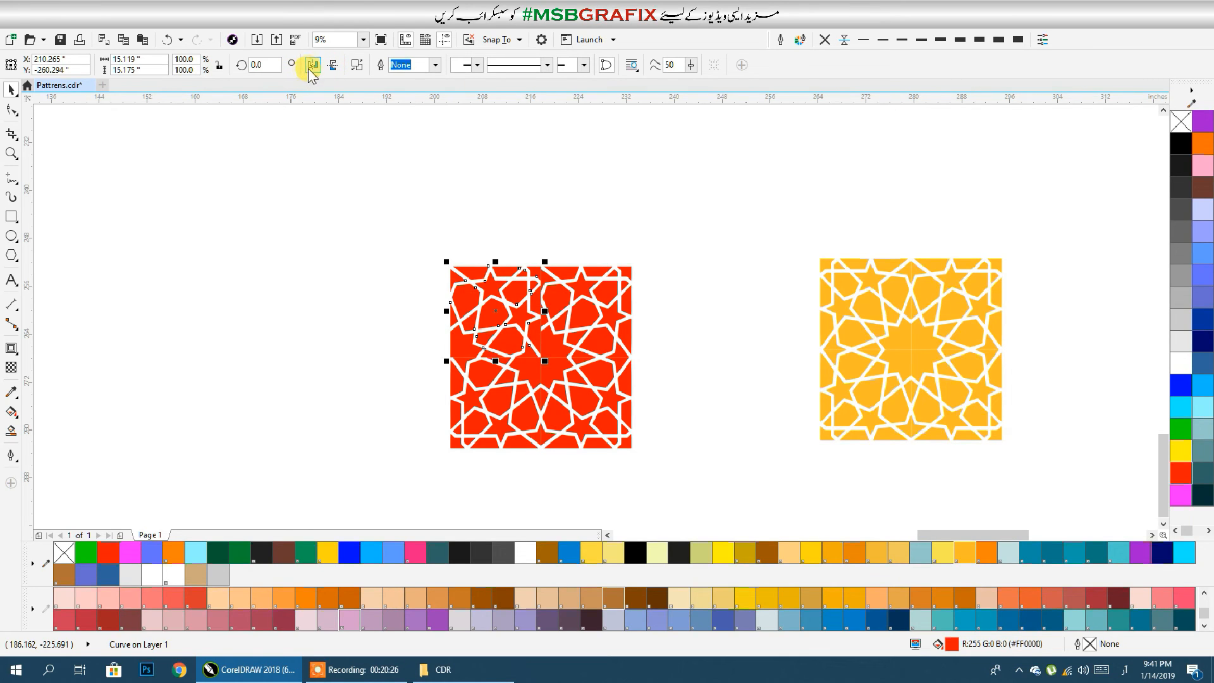
{"action": "left_click", "coordinate": [311, 65]}
{"action": "left_click", "coordinate": [388, 407]}
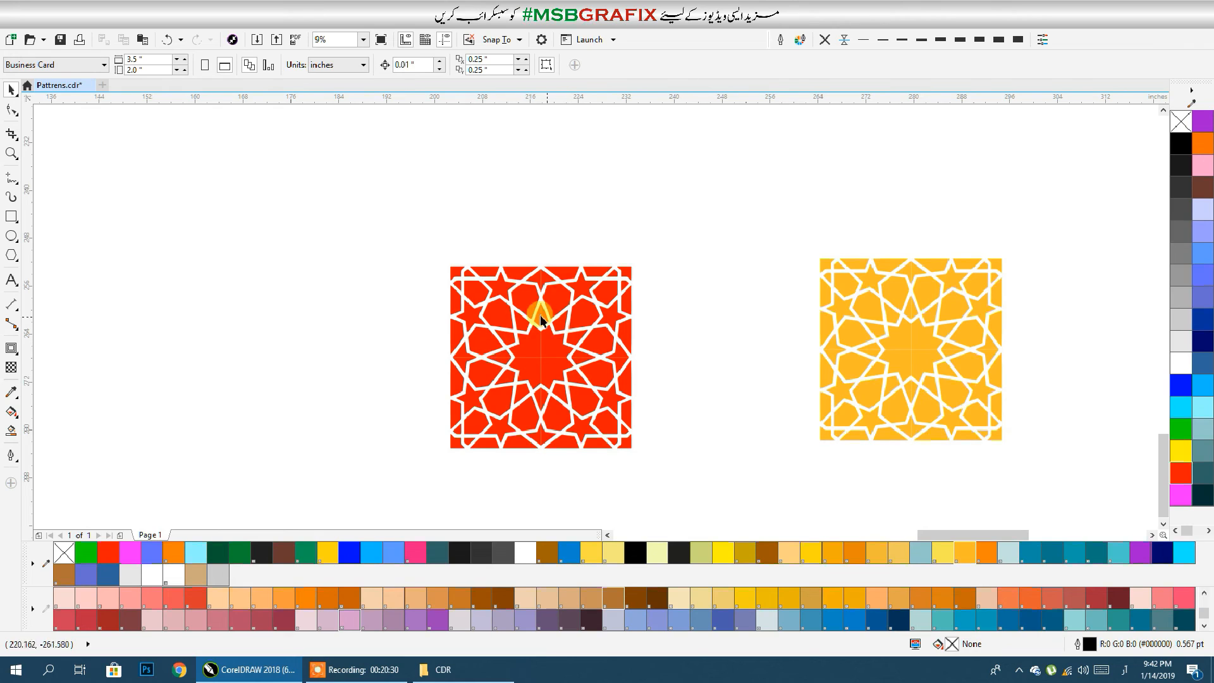
Mirror a copy of all four red tiles horizontally to the left so the two star squares sit edge to edge.
{"action": "left_click_drag", "start_coordinate": [417, 232], "coordinate": [688, 465]}
{"action": "scroll", "coordinate": [688, 465], "scroll_direction": "down", "scroll_amount": 2}
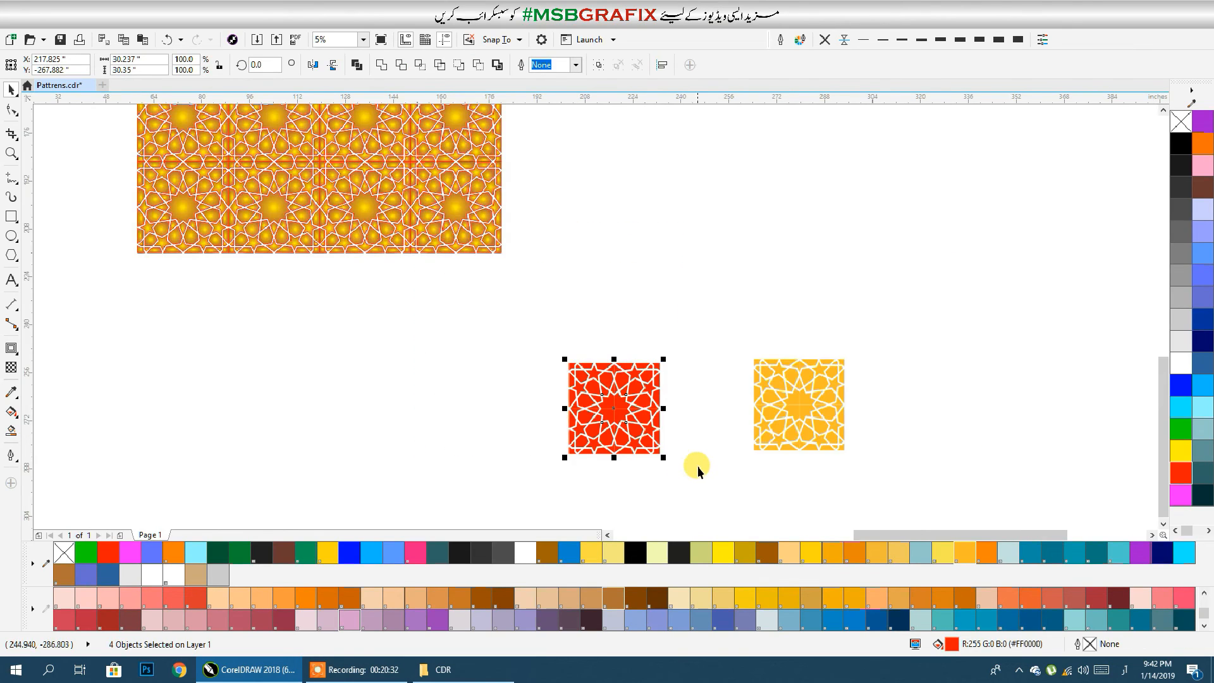
{"action": "left_click_drag", "start_coordinate": [554, 327], "coordinate": [436, 325]}
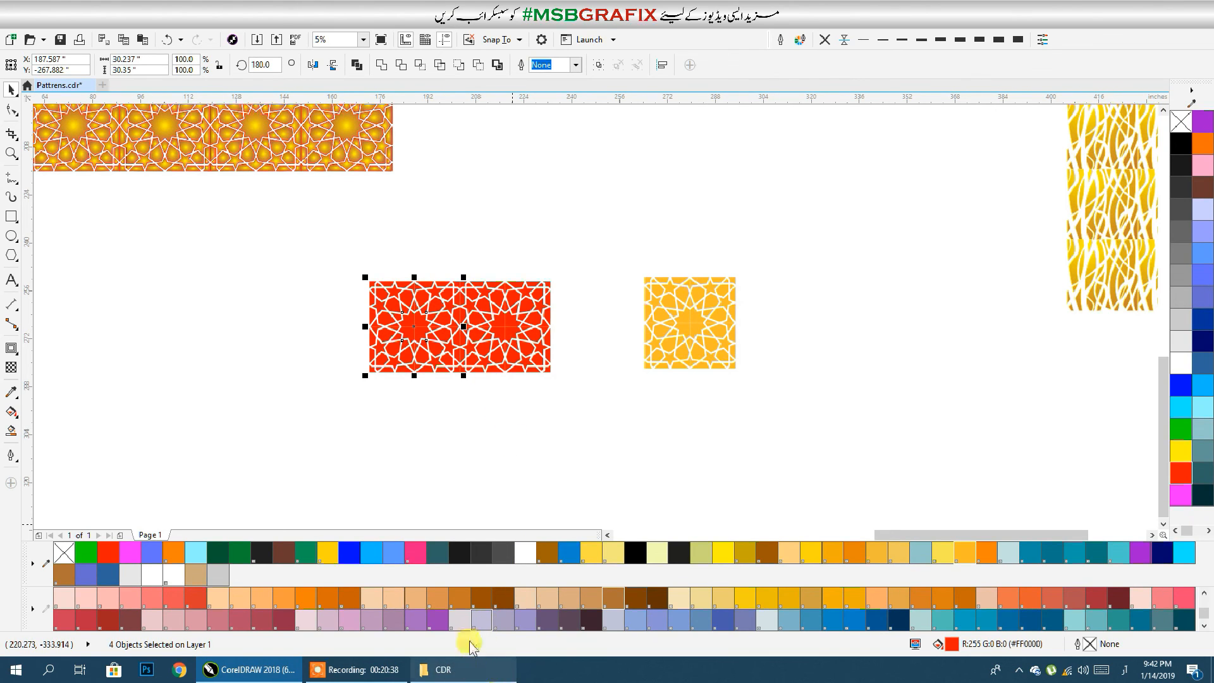
{"action": "left_click", "coordinate": [530, 454]}
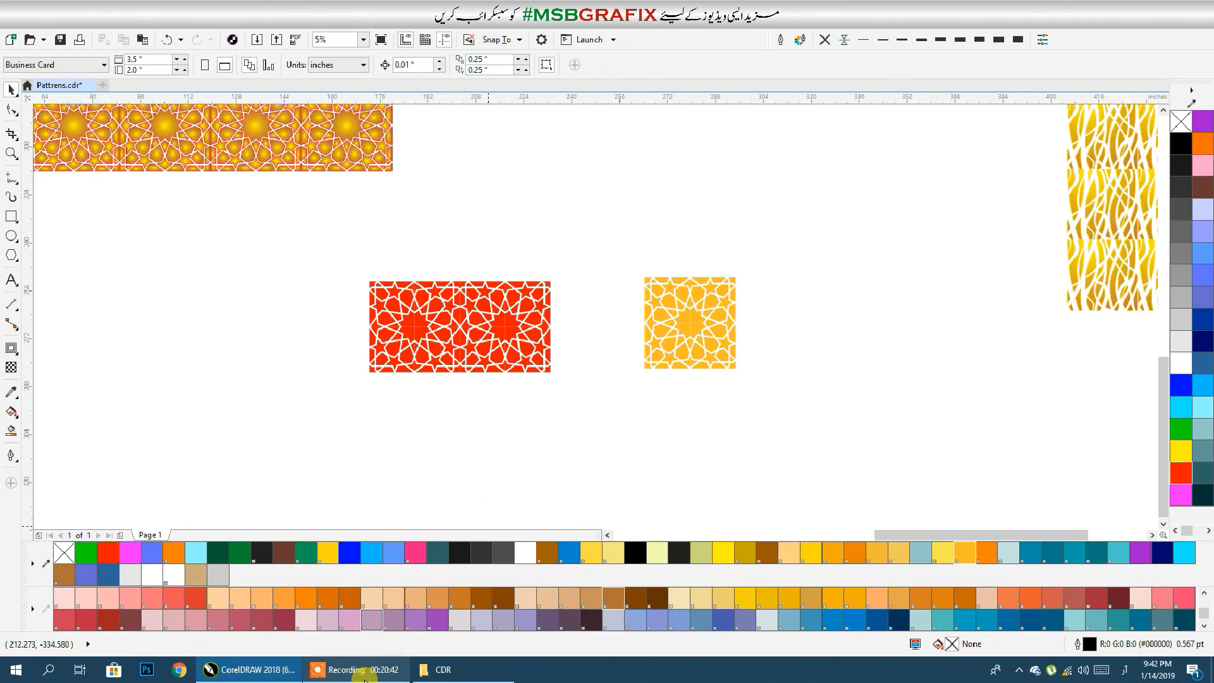
{"action": "left_click", "coordinate": [364, 680]}
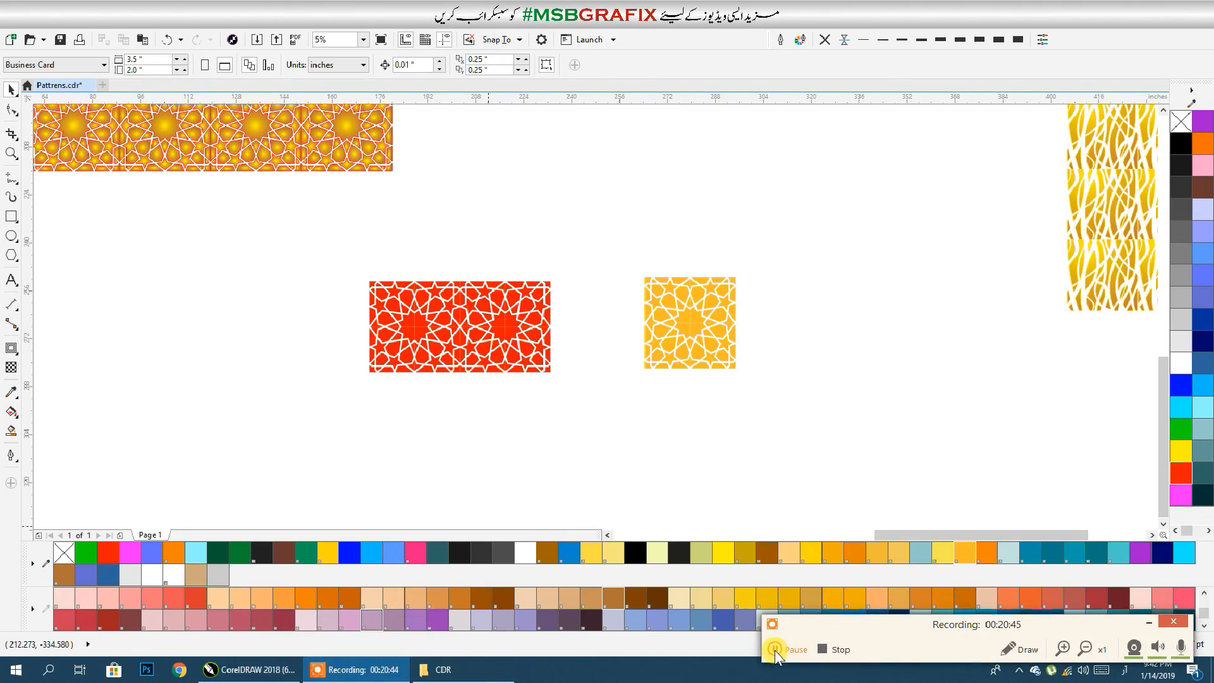